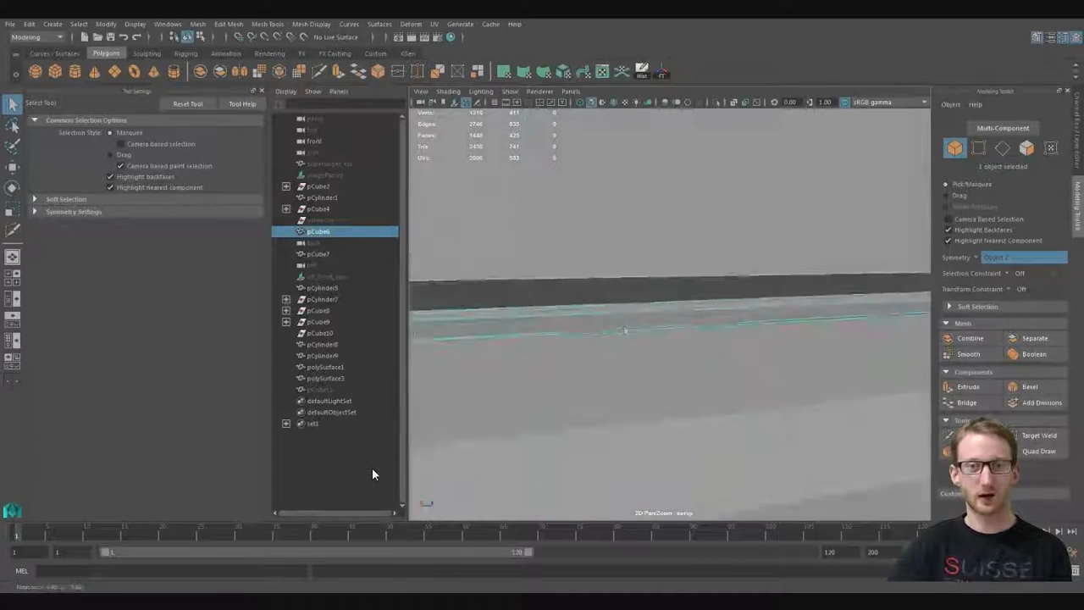
Step: Cut across the narrow strip beneath the headlight's lower inner corner with the Multi-Cut tool
{"action": "key", "text": "y"}
{"action": "left_click", "coordinate": [734, 330]}
{"action": "left_click_drag", "start_coordinate": [733, 331], "coordinate": [711, 377], "text": "alt"}
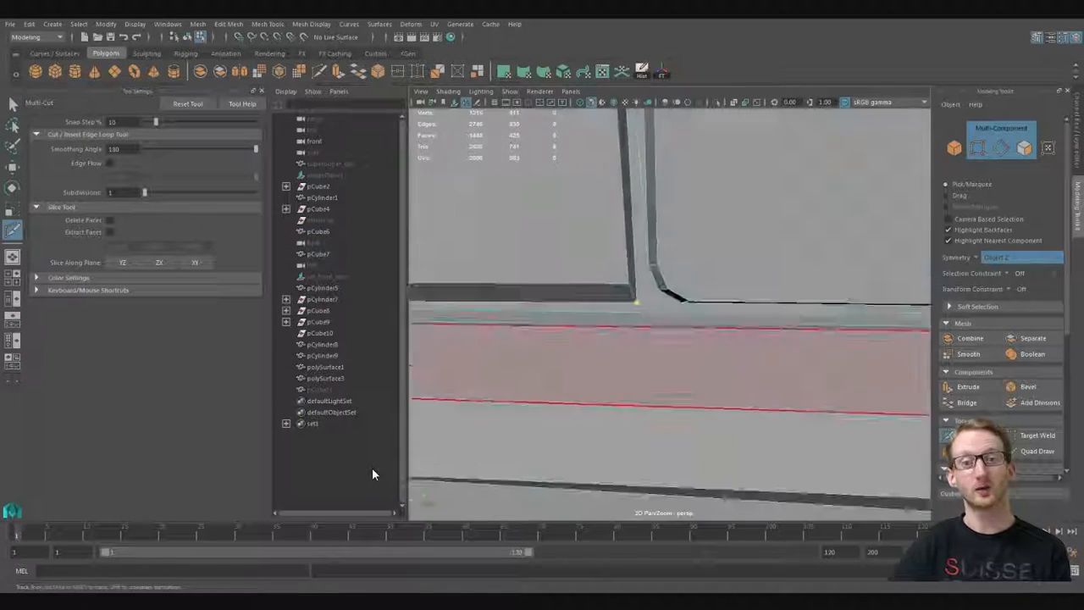
{"action": "left_click_drag", "start_coordinate": [646, 324], "coordinate": [699, 382], "text": "alt"}
Step: Delete the faulty face near the headlight's lower inner corner and adjust a neighbouring vertex
{"action": "key", "text": "q"}
{"action": "key", "text": "F11"}
{"action": "left_click", "coordinate": [664, 189]}
{"action": "key", "text": "Delete"}
{"action": "key", "text": "Delete"}
{"action": "left_click", "coordinate": [646, 354]}
{"action": "key", "text": "w"}
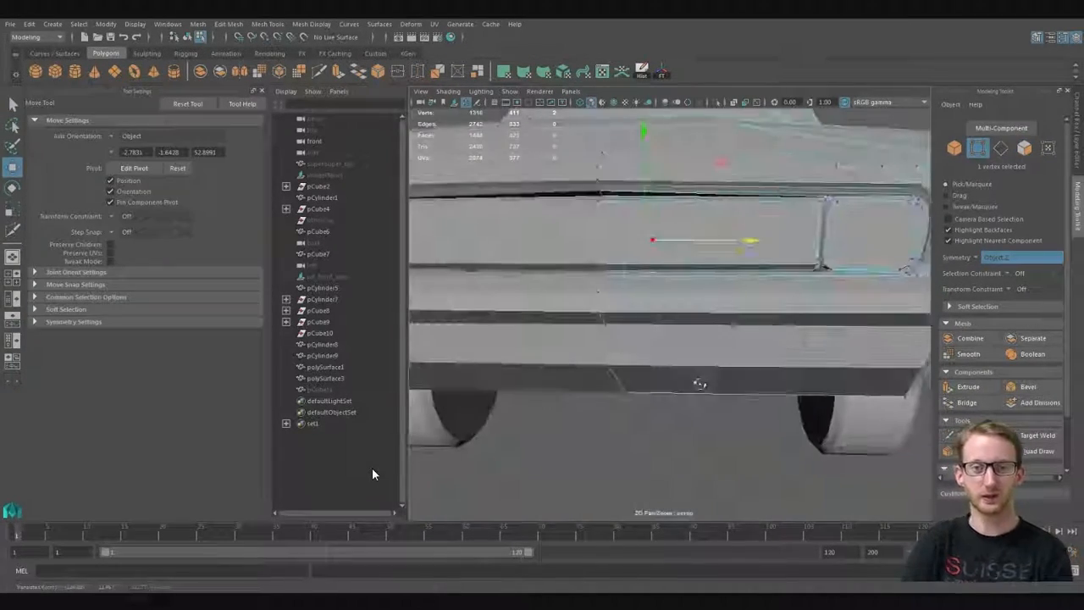
Step: Fill the triangular hole at the headlight frame's lower inner corner using the Append to Polygon tool on the body
{"action": "key", "text": "F8"}
{"action": "key", "text": "q"}
{"action": "left_click", "coordinate": [657, 327]}
{"action": "left_click_drag", "start_coordinate": [606, 333], "coordinate": [671, 306], "text": "alt"}
{"action": "right_click_drag", "start_coordinate": [706, 292], "coordinate": [666, 254], "text": "shift"}
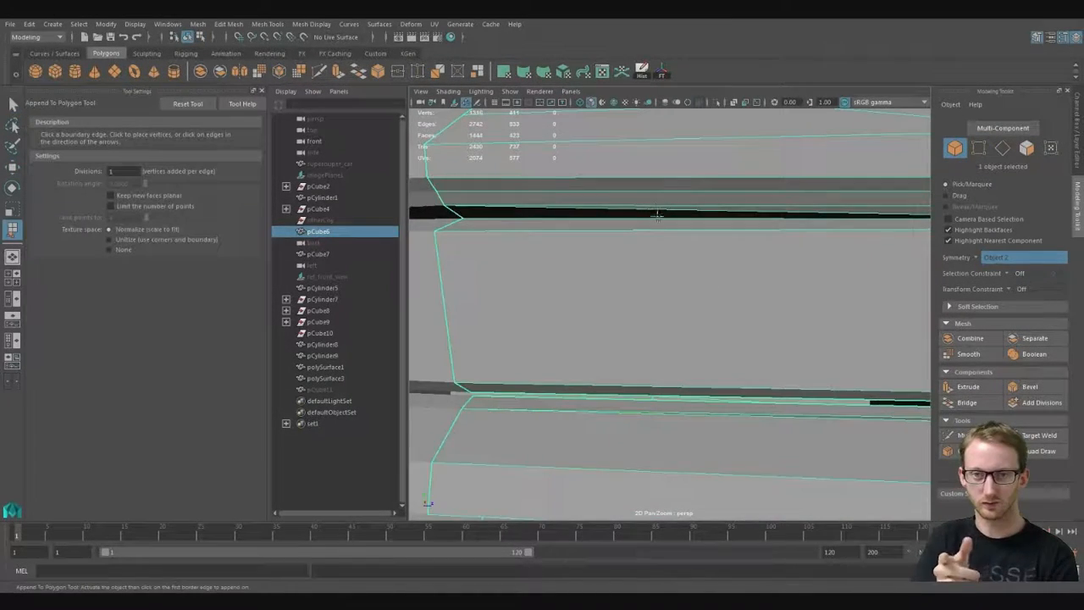
{"action": "left_click_drag", "start_coordinate": [666, 254], "coordinate": [677, 320], "text": "alt"}
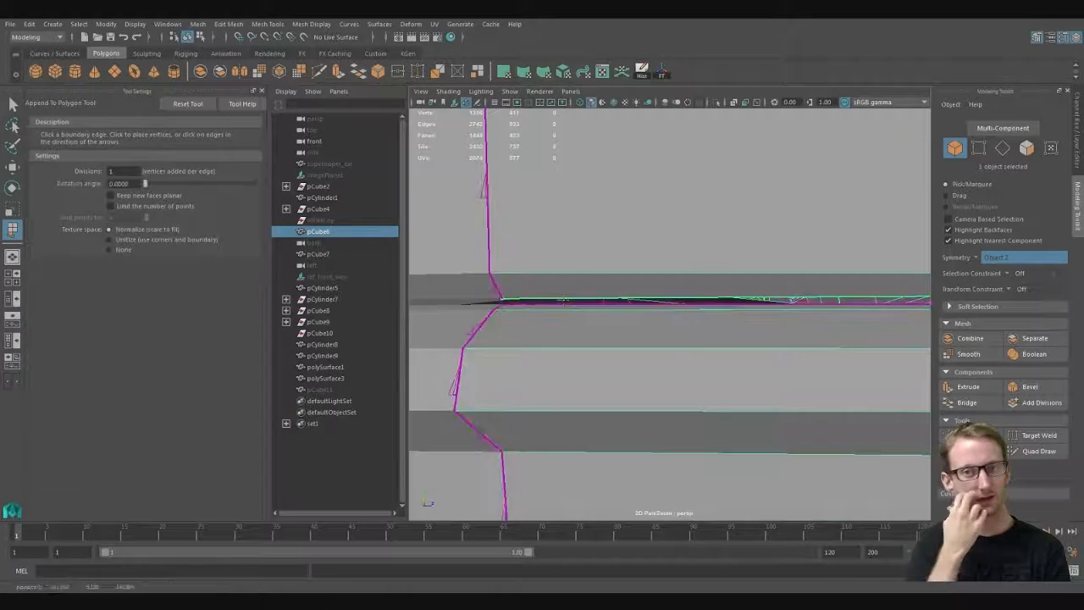
{"action": "scroll", "coordinate": [564, 299], "scroll_direction": "down", "scroll_amount": 5}
{"action": "key", "text": "q"}
{"action": "scroll", "coordinate": [585, 341], "scroll_direction": "up", "scroll_amount": 3}
{"action": "key", "text": "g"}
{"action": "left_click", "coordinate": [579, 306]}
{"action": "left_click", "coordinate": [595, 293]}
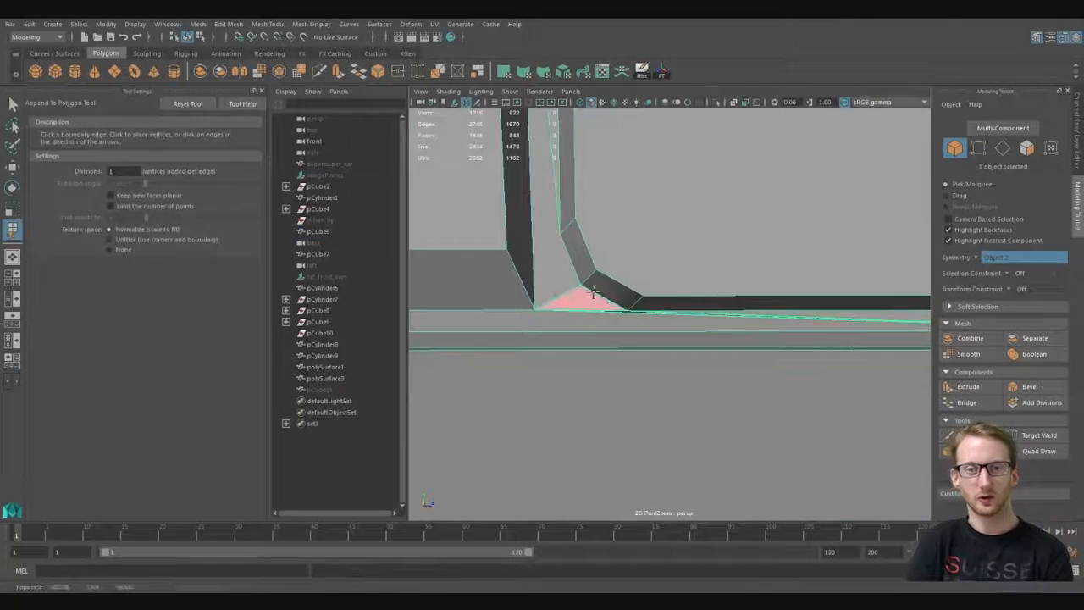
{"action": "key", "text": "q"}
Step: Append another polygon to close the thin gap running along the underside of the headlight opening
{"action": "left_click_drag", "start_coordinate": [660, 302], "coordinate": [667, 339], "text": "alt"}
{"action": "middle_click_drag", "start_coordinate": [667, 339], "coordinate": [546, 318], "text": "alt"}
{"action": "left_click_drag", "start_coordinate": [546, 317], "coordinate": [644, 349], "text": "alt"}
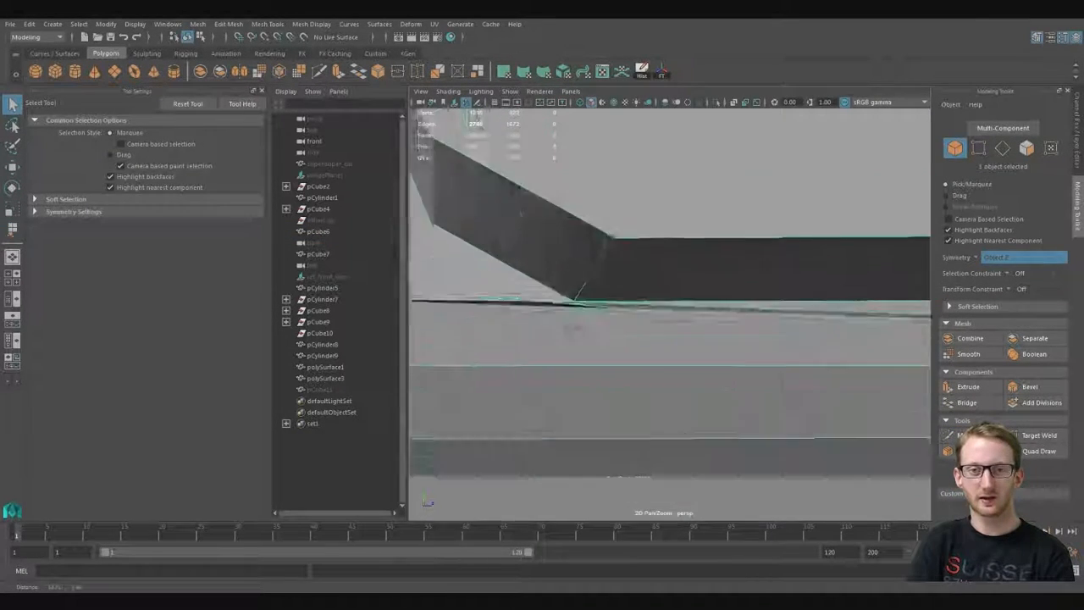
{"action": "middle_click_drag", "start_coordinate": [644, 349], "coordinate": [566, 325], "text": "alt"}
{"action": "key", "text": "g"}
{"action": "left_click", "coordinate": [599, 286]}
{"action": "left_click", "coordinate": [603, 278]}
{"action": "key", "text": "q"}
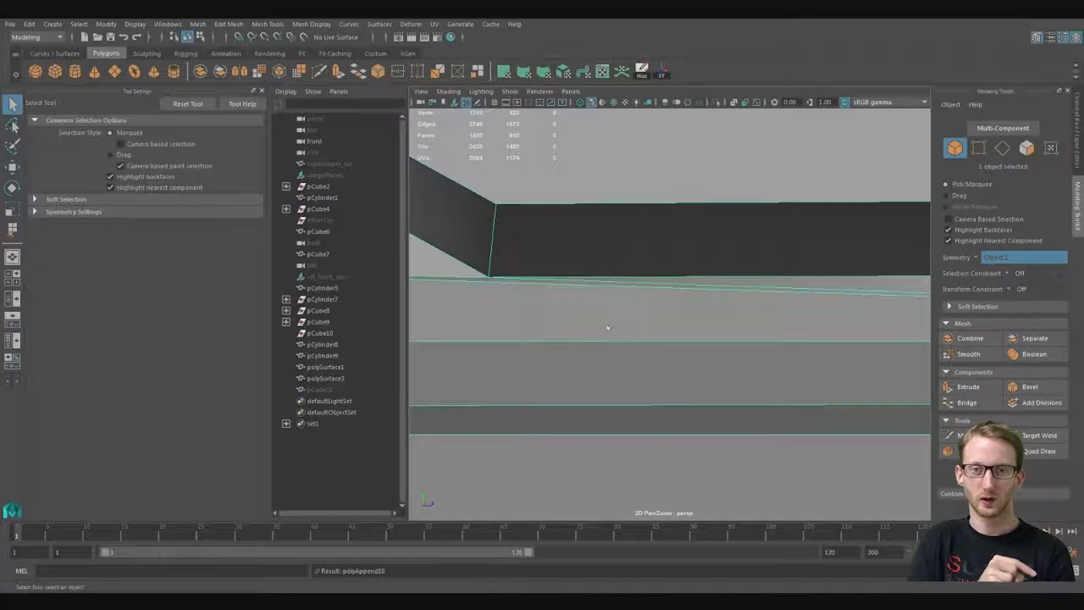
Step: Delete the surplus geometry in the strip beneath the headlight opening
{"action": "left_click_drag", "start_coordinate": [607, 327], "coordinate": [664, 351], "text": "alt"}
{"action": "left_click_drag", "start_coordinate": [743, 393], "coordinate": [618, 383], "text": "alt"}
{"action": "key", "text": "Delete"}
{"action": "left_click_drag", "start_coordinate": [681, 397], "coordinate": [661, 381], "text": "alt"}
{"action": "left_click", "coordinate": [679, 346]}
Step: Cut a short connecting edge from the grille's lower corner down across the strip below with Multi-Cut
{"action": "key", "text": "F8"}
{"action": "key", "text": "ctrl+shift+x"}
{"action": "scroll", "coordinate": [605, 412], "scroll_direction": "down", "scroll_amount": 4}
{"action": "left_click_drag", "start_coordinate": [606, 413], "coordinate": [584, 377], "text": "alt"}
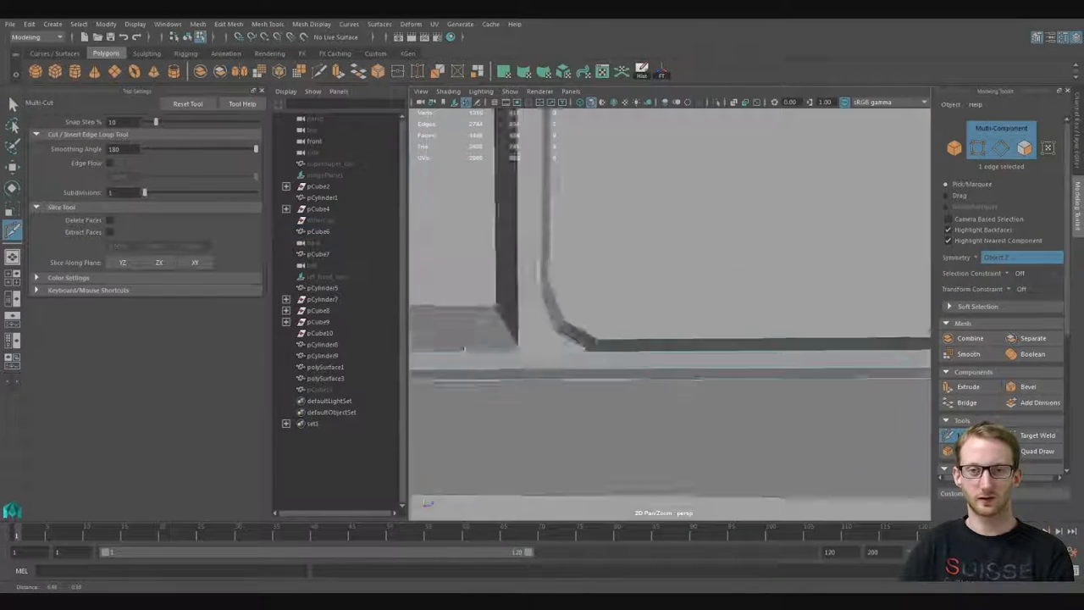
{"action": "middle_click_drag", "start_coordinate": [584, 376], "coordinate": [715, 371], "text": "alt"}
{"action": "scroll", "coordinate": [745, 382], "scroll_direction": "down", "scroll_amount": 7}
{"action": "left_click_drag", "start_coordinate": [745, 382], "coordinate": [652, 398], "text": "alt"}
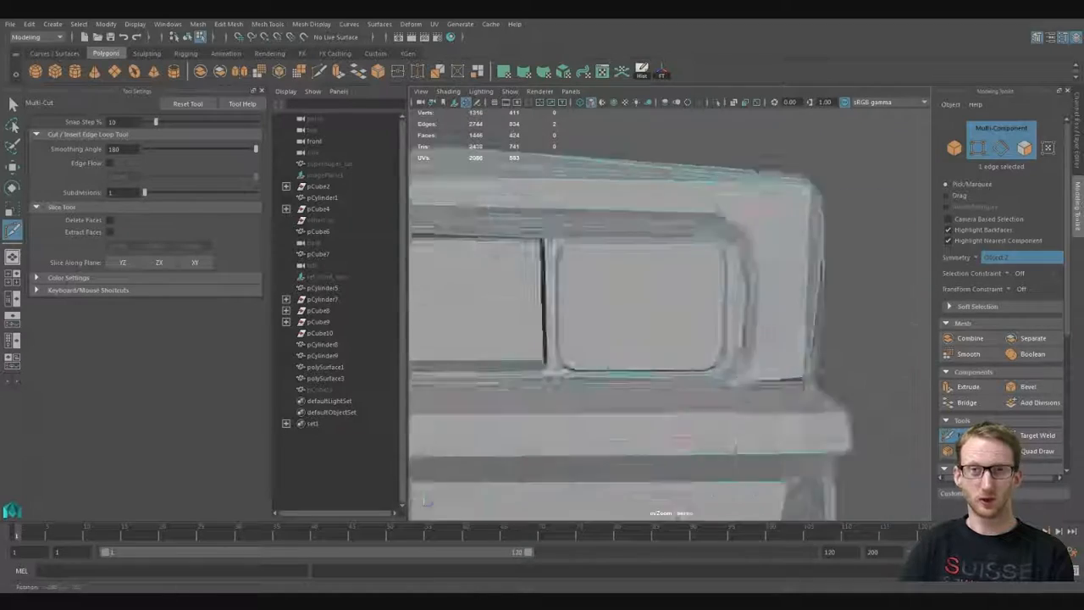
{"action": "scroll", "coordinate": [646, 411], "scroll_direction": "up", "scroll_amount": 2}
{"action": "scroll", "coordinate": [646, 412], "scroll_direction": "up", "scroll_amount": 5}
{"action": "middle_click_drag", "start_coordinate": [550, 288], "coordinate": [605, 331], "text": "alt"}
{"action": "left_click_drag", "start_coordinate": [605, 331], "coordinate": [855, 324], "text": "alt"}
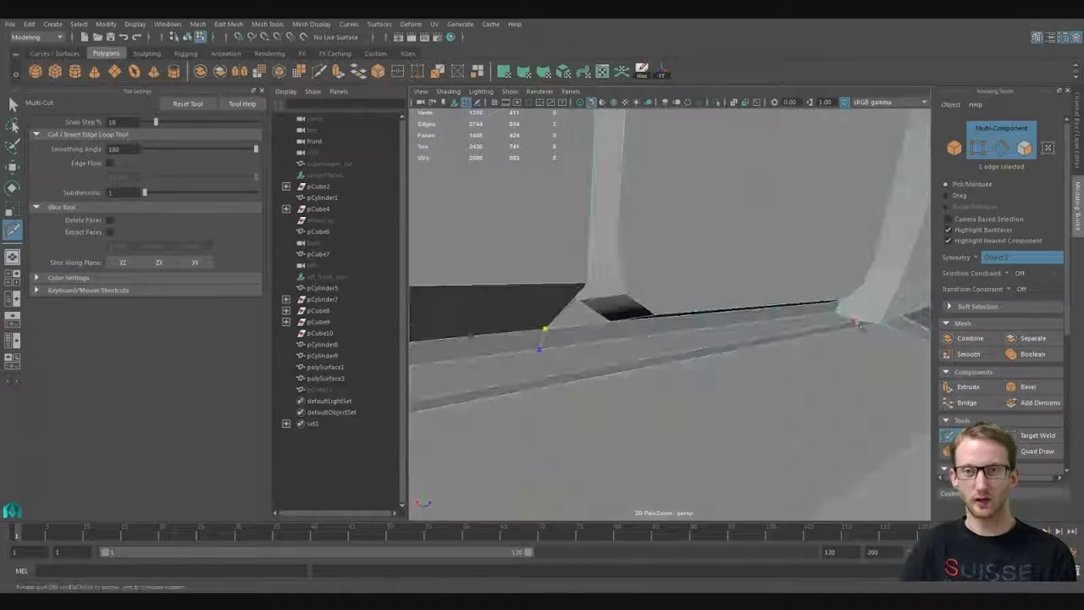
{"action": "left_click_drag", "start_coordinate": [742, 378], "coordinate": [636, 339], "text": "alt"}
Step: Run mesh Cleanup on the selected body to tessellate faces with more than 4 sides
{"action": "key", "text": "q"}
{"action": "right_click_drag", "start_coordinate": [636, 251], "coordinate": [677, 216]}
{"action": "left_click", "coordinate": [198, 25]}
{"action": "left_click", "coordinate": [301, 259]}
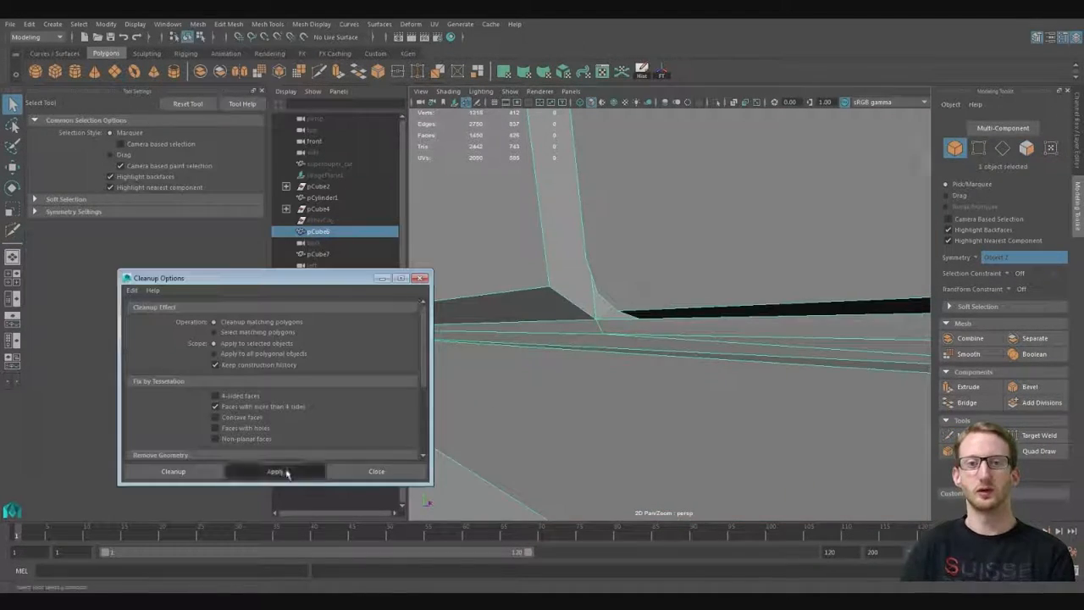
{"action": "left_click", "coordinate": [285, 473]}
{"action": "scroll", "coordinate": [669, 322], "scroll_direction": "down", "scroll_amount": 4}
{"action": "left_click_drag", "start_coordinate": [669, 321], "coordinate": [720, 322], "text": "alt"}
{"action": "left_click", "coordinate": [392, 476]}
Step: Examine the cleaned-up mesh around the grille, headlight and bumper for remaining topology problems
{"action": "left_click_drag", "start_coordinate": [592, 364], "coordinate": [627, 365], "text": "alt"}
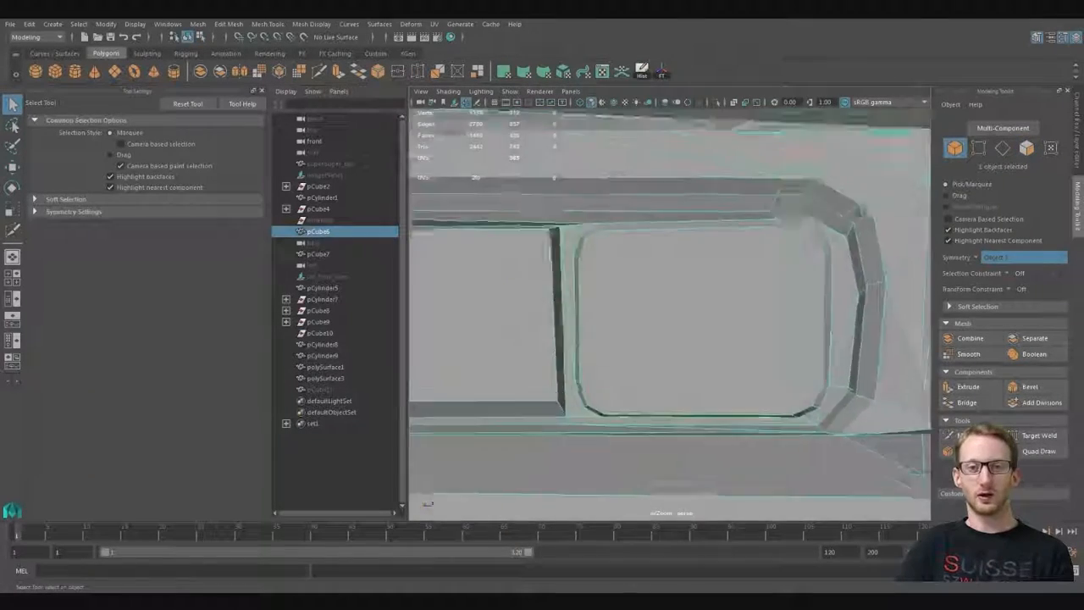
{"action": "left_click_drag", "start_coordinate": [677, 338], "coordinate": [634, 358], "text": "alt"}
{"action": "scroll", "coordinate": [634, 358], "scroll_direction": "down", "scroll_amount": 4}
{"action": "scroll", "coordinate": [634, 358], "scroll_direction": "up", "scroll_amount": 3}
{"action": "middle_click_drag", "start_coordinate": [660, 358], "coordinate": [695, 318], "text": "alt"}
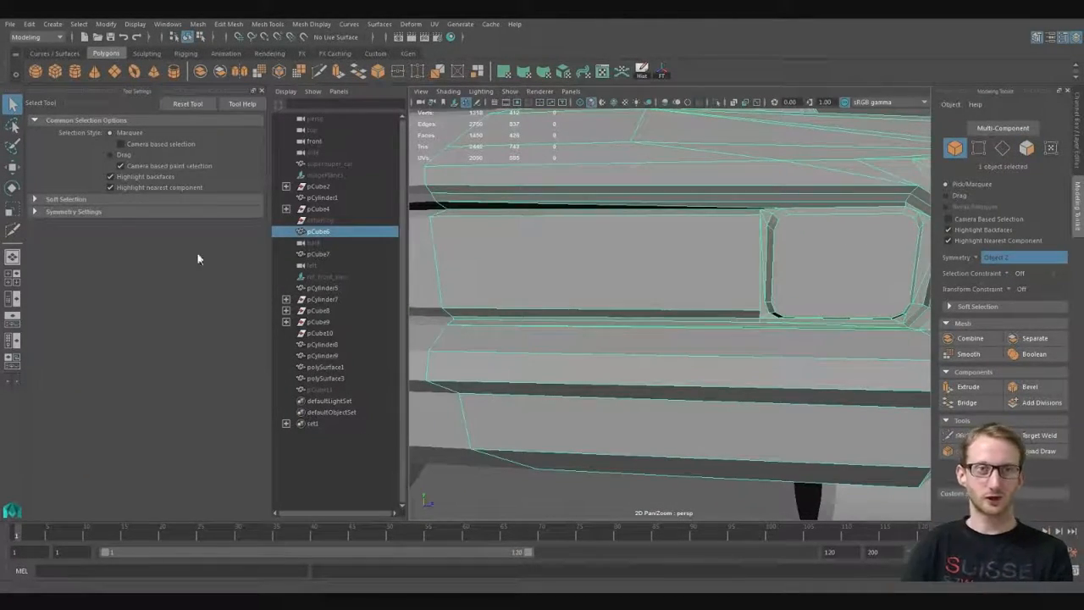
{"action": "right_click_drag", "start_coordinate": [197, 258], "coordinate": [194, 5], "text": "alt"}
{"action": "middle_click_drag", "start_coordinate": [812, 326], "coordinate": [711, 389], "text": "alt"}
{"action": "left_click", "coordinate": [965, 435]}
{"action": "right_click_drag", "start_coordinate": [678, 305], "coordinate": [1073, 370], "text": "alt"}
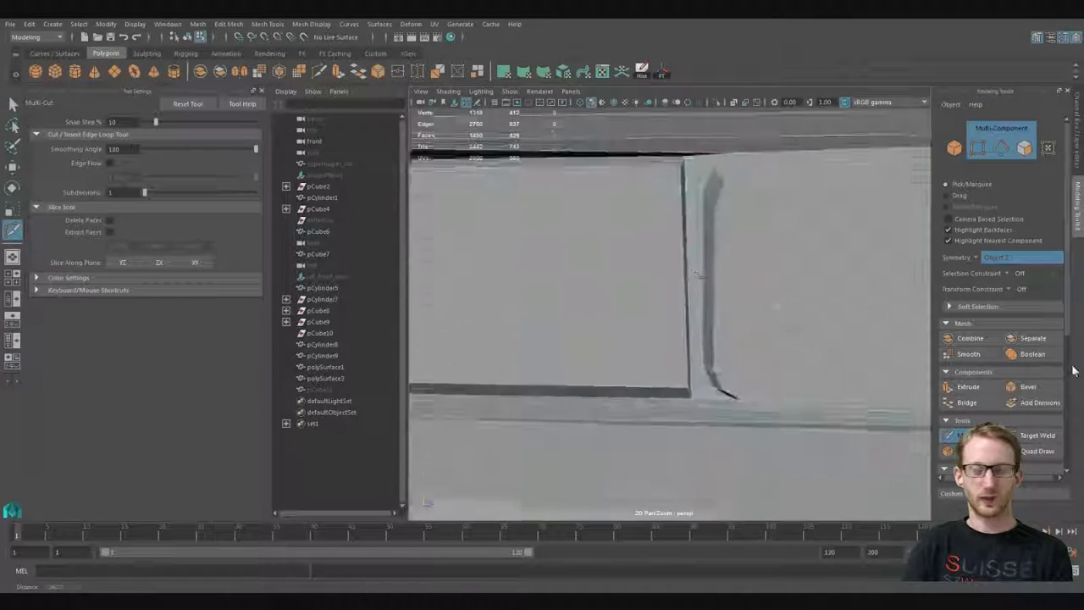
{"action": "left_click_drag", "start_coordinate": [694, 274], "coordinate": [720, 318], "text": "alt"}
{"action": "right_click_drag", "start_coordinate": [720, 318], "coordinate": [474, 317], "text": "alt"}
{"action": "key", "text": "q"}
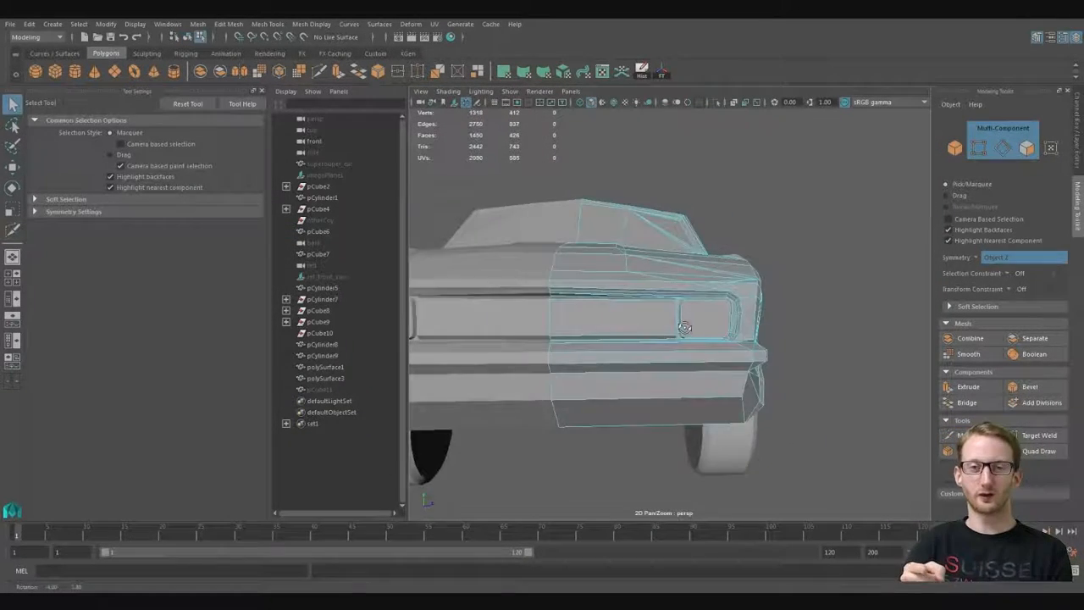
{"action": "left_click_drag", "start_coordinate": [665, 336], "coordinate": [656, 312], "text": "alt"}
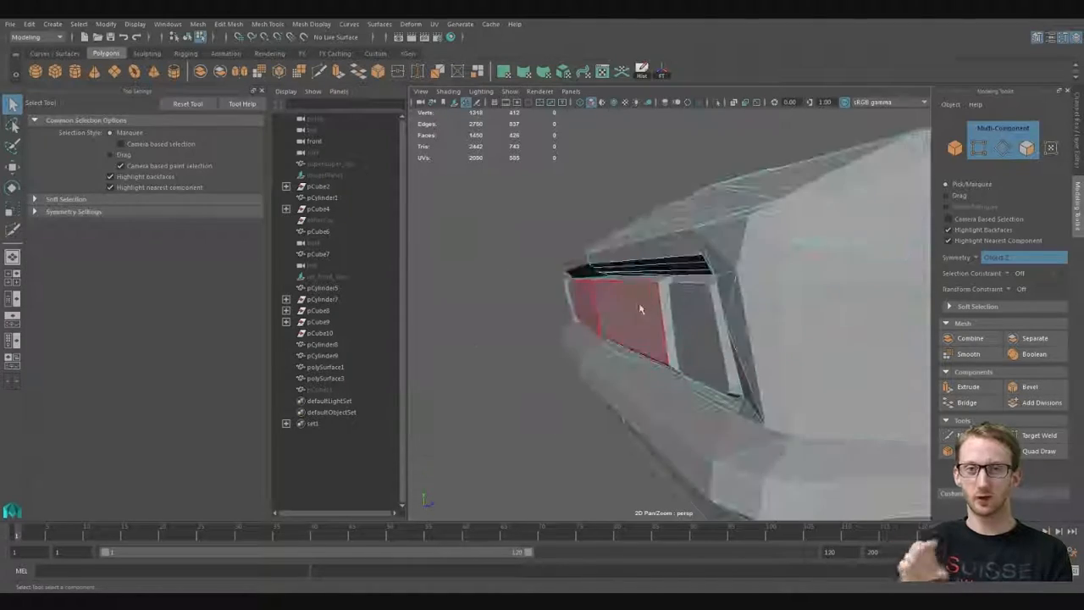
Step: Adjust the edge where the grille panel meets the headlight divider, and return to object mode
{"action": "left_click", "coordinate": [659, 315]}
{"action": "key", "text": "w"}
{"action": "left_click_drag", "start_coordinate": [607, 367], "coordinate": [720, 331], "text": "alt"}
{"action": "key", "text": "q"}
{"action": "key", "text": "F8"}
Step: Select the car body's modelled half and reposition its front bumper vertices along the side profile
{"action": "right_click_drag", "start_coordinate": [787, 330], "coordinate": [728, 330], "text": "alt"}
{"action": "left_click_drag", "start_coordinate": [737, 330], "coordinate": [714, 370], "text": "alt"}
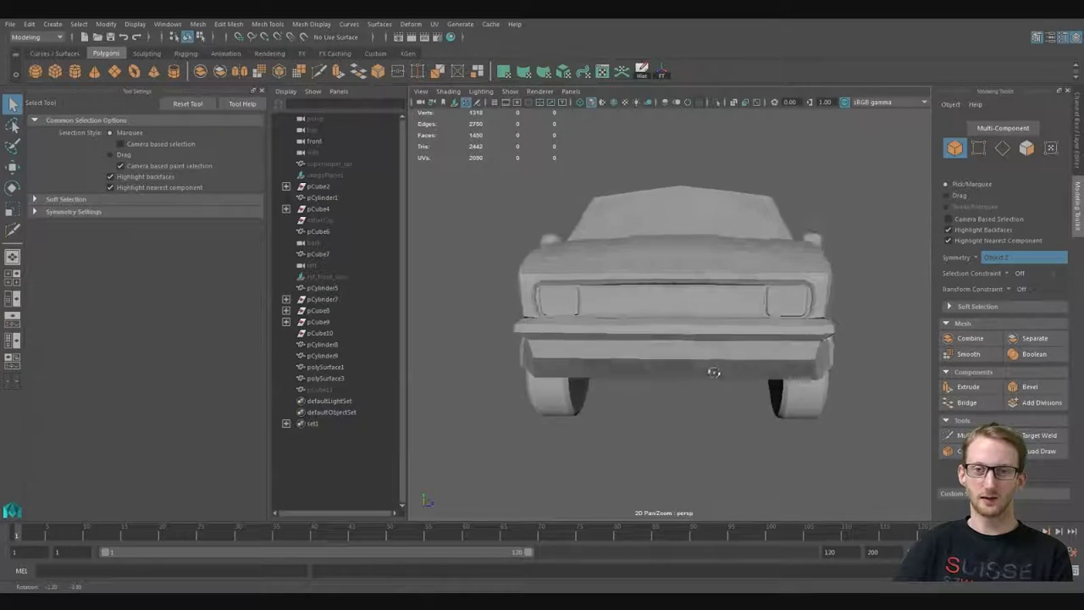
{"action": "right_click_drag", "start_coordinate": [714, 370], "coordinate": [635, 370], "text": "alt"}
{"action": "left_click", "coordinate": [610, 363]}
{"action": "left_click_drag", "start_coordinate": [683, 435], "coordinate": [690, 432], "text": "alt"}
{"action": "right_click_drag", "start_coordinate": [690, 431], "coordinate": [752, 381], "text": "alt"}
{"action": "left_click", "coordinate": [722, 335]}
{"action": "key", "text": "f"}
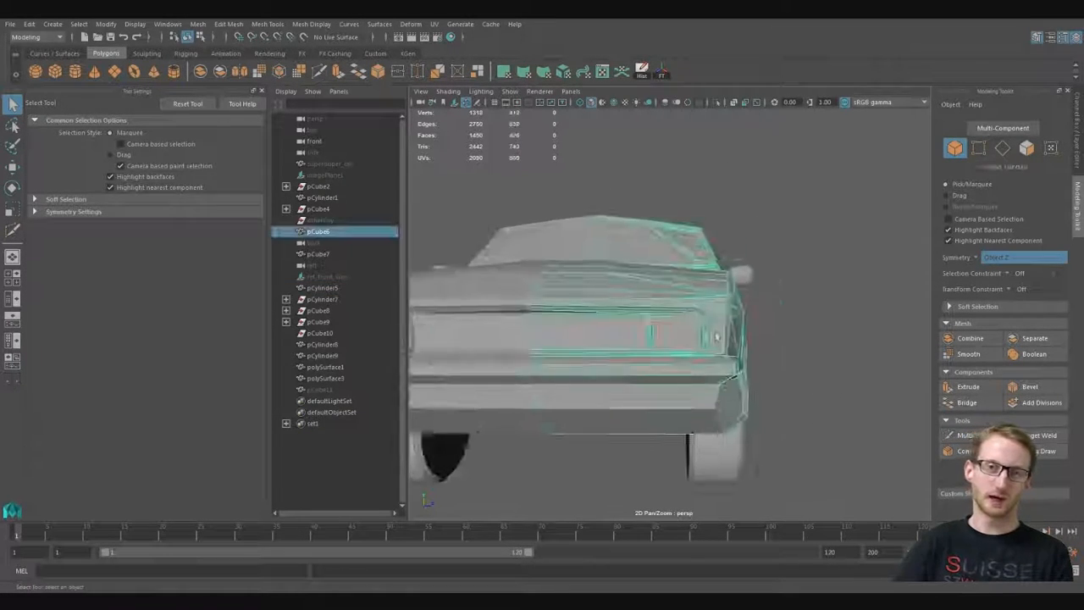
{"action": "left_click_drag", "start_coordinate": [748, 366], "coordinate": [648, 380], "text": "alt"}
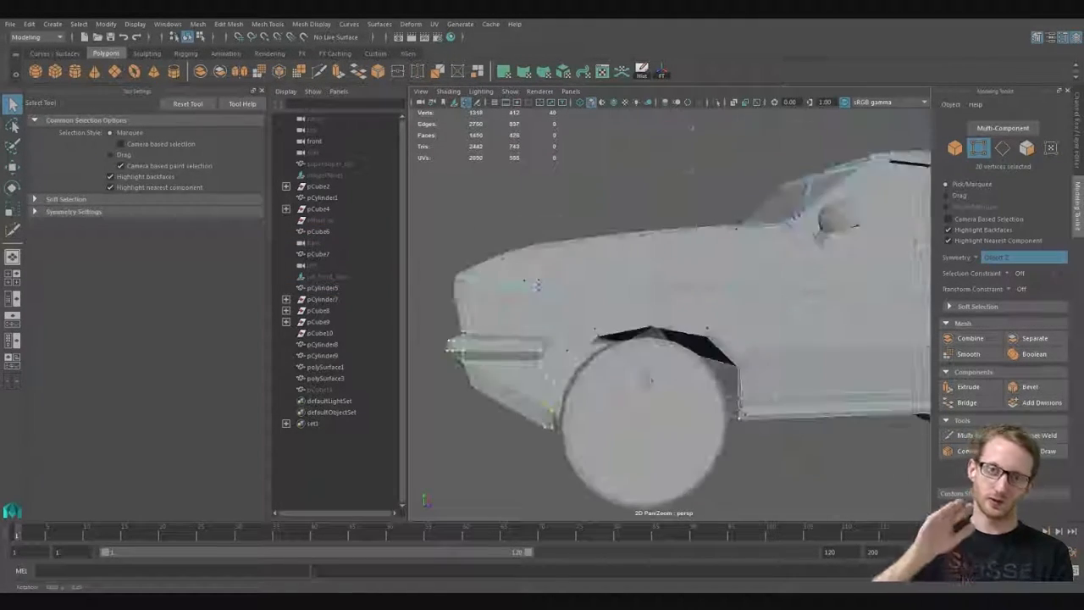
{"action": "left_click_drag", "start_coordinate": [546, 341], "coordinate": [609, 305], "text": "alt"}
{"action": "key", "text": "w"}
{"action": "key", "text": "q"}
Step: Move the four vertices at the lower outer corner of the front valance
{"action": "left_click_drag", "start_coordinate": [652, 377], "coordinate": [756, 389], "text": "alt"}
{"action": "key", "text": "w"}
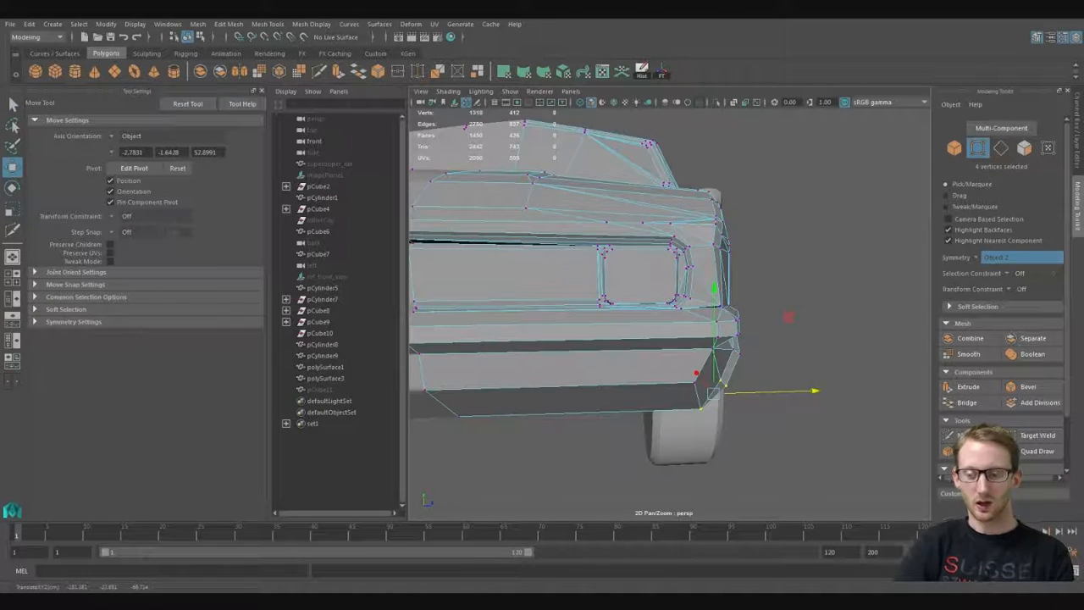
{"action": "right_click_drag", "start_coordinate": [827, 354], "coordinate": [665, 399], "text": "alt"}
{"action": "key", "text": "q"}
Step: Cut a vertical edge line through the front valance below the bumper, midway between centre line and outer corner
{"action": "left_click", "coordinate": [557, 380]}
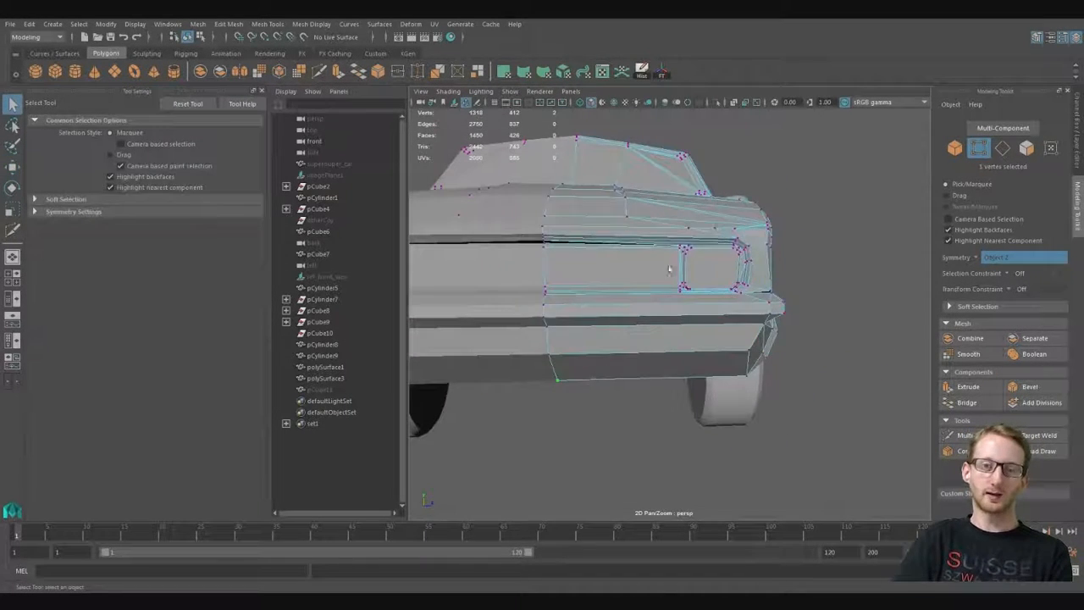
{"action": "key", "text": "ctrl+shift+x"}
{"action": "left_click_drag", "start_coordinate": [593, 404], "coordinate": [551, 363], "text": "alt"}
{"action": "right_click_drag", "start_coordinate": [551, 363], "coordinate": [680, 421], "text": "alt"}
{"action": "left_click_drag", "start_coordinate": [680, 421], "coordinate": [680, 392], "text": "alt"}
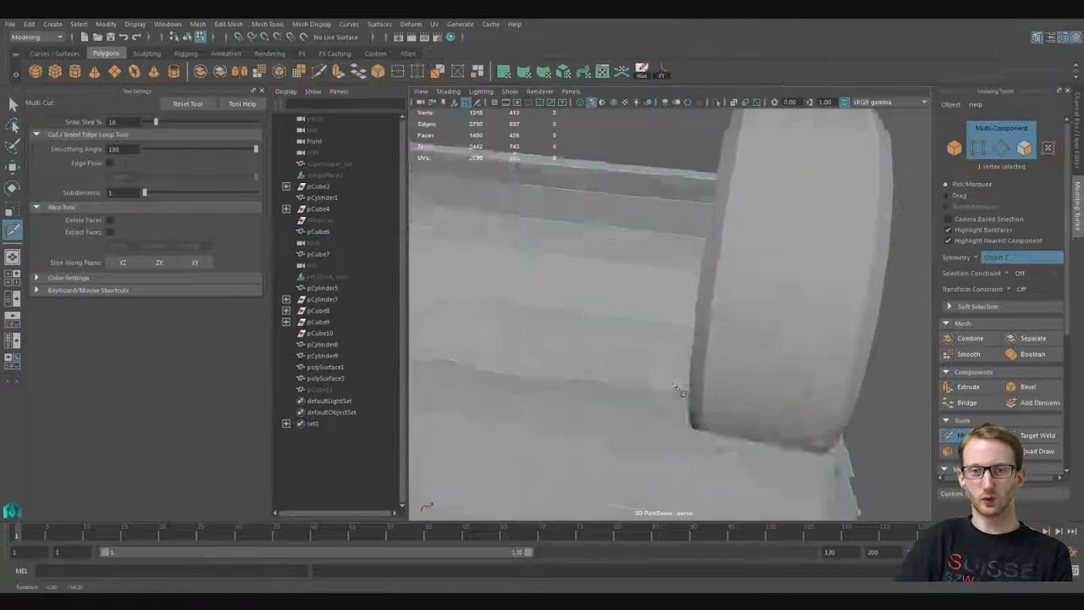
{"action": "middle_click_drag", "start_coordinate": [680, 392], "coordinate": [728, 508], "text": "alt"}
{"action": "left_click_drag", "start_coordinate": [689, 350], "coordinate": [468, 516], "text": "alt"}
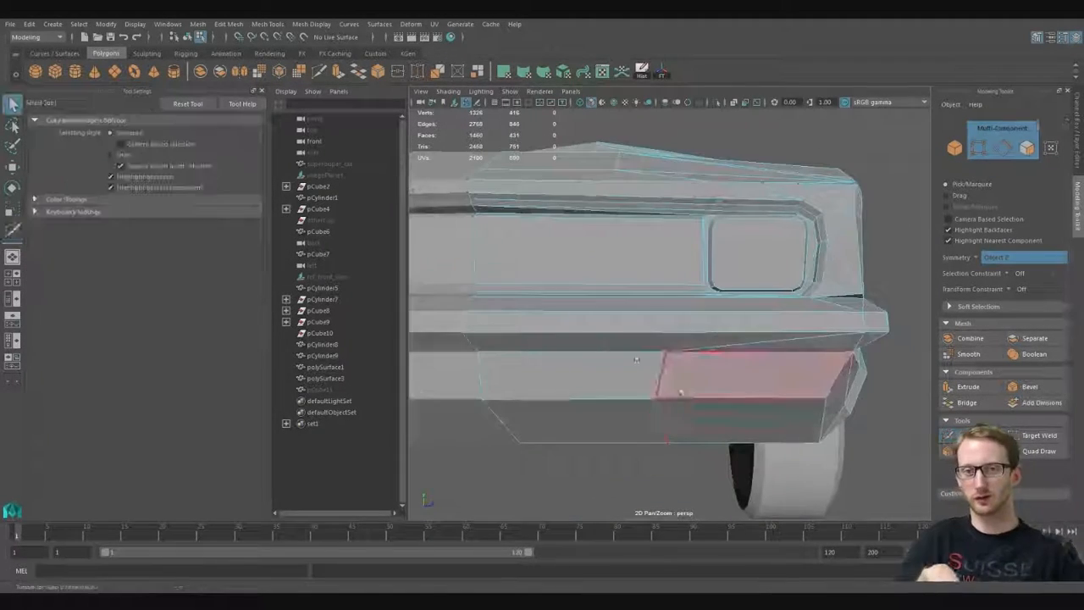
Step: Move the valance's bottom vertices at the centre line and at the new cut to reshape its lower edge
{"action": "key", "text": "w"}
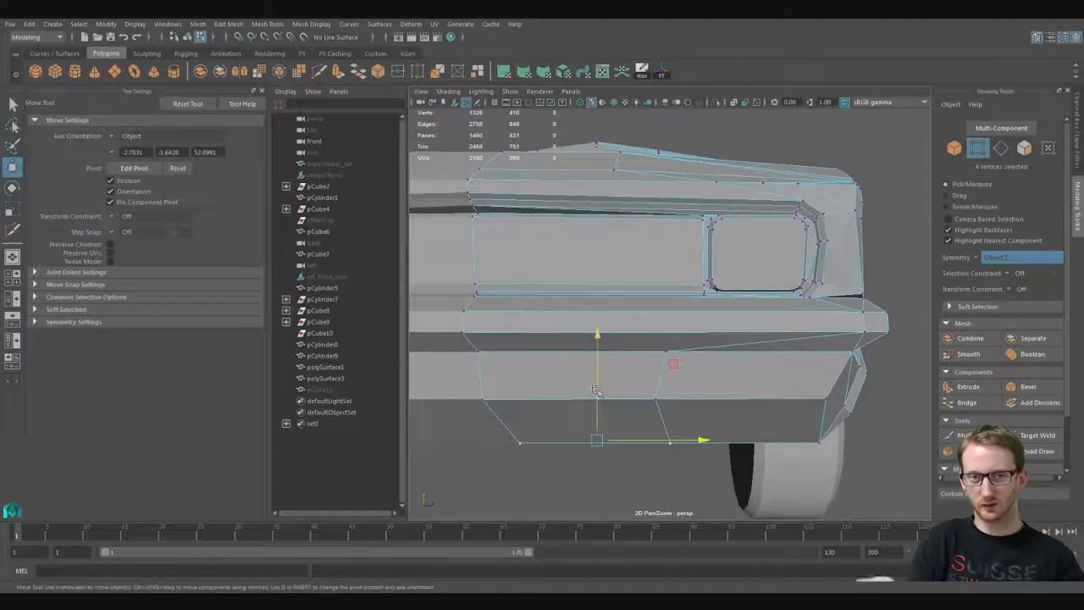
{"action": "key", "text": "q"}
{"action": "key", "text": "w"}
{"action": "left_click_drag", "start_coordinate": [597, 337], "coordinate": [721, 440]}
{"action": "key", "text": "q"}
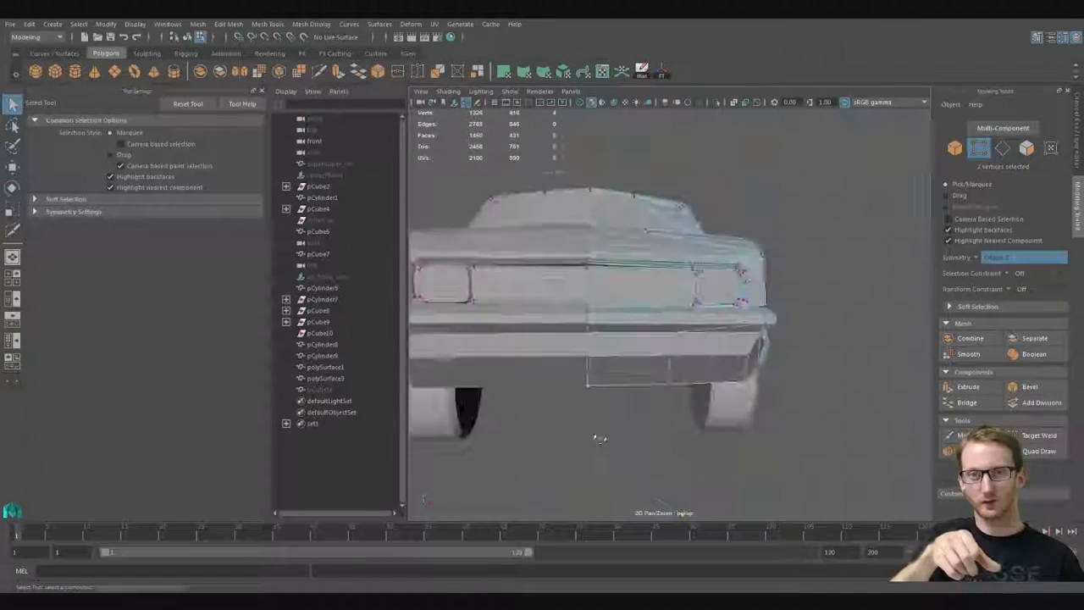
{"action": "key", "text": "w"}
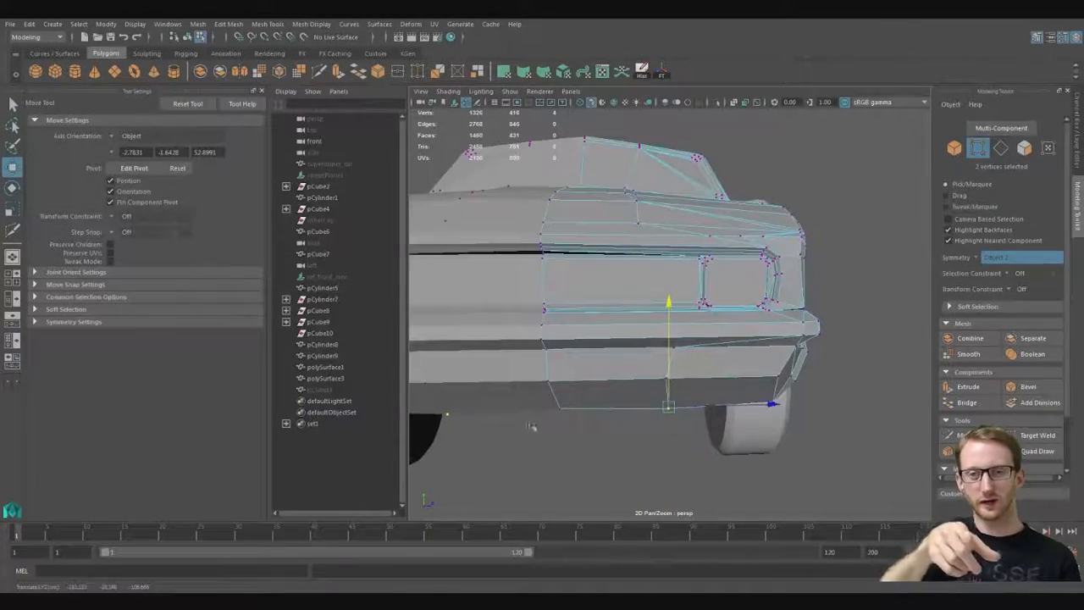
{"action": "left_click_drag", "start_coordinate": [561, 381], "coordinate": [626, 414], "text": "alt"}
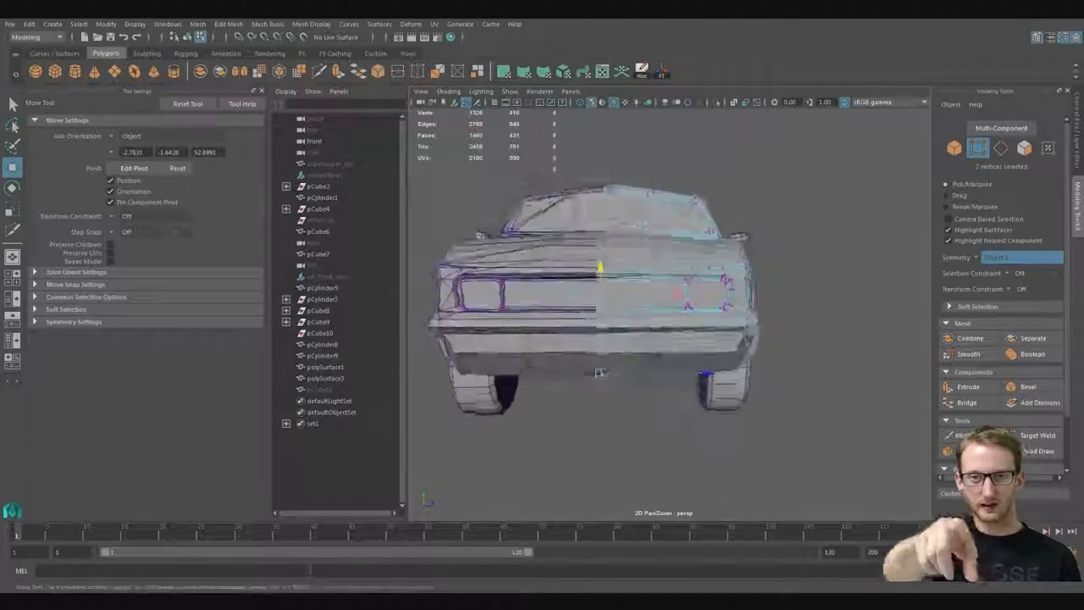
{"action": "key", "text": "q"}
Step: Raise the row of vertices along the front valance's bottom edge slightly
{"action": "left_click", "coordinate": [641, 427]}
{"action": "scroll", "coordinate": [636, 422], "scroll_direction": "down", "scroll_amount": 4}
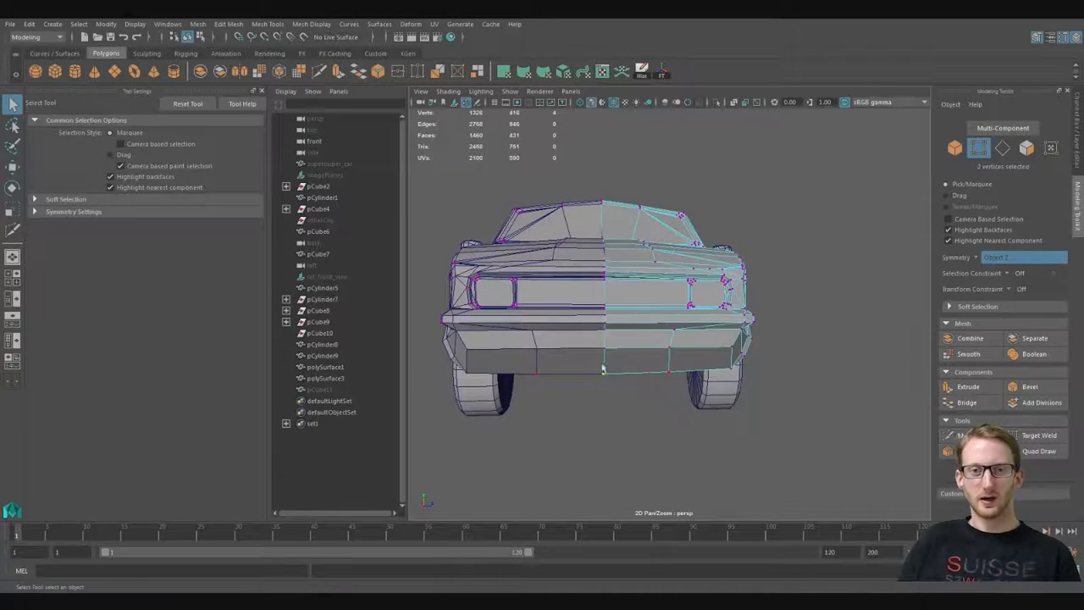
{"action": "left_click", "coordinate": [602, 369], "text": "shift"}
{"action": "left_click_drag", "start_coordinate": [602, 369], "coordinate": [745, 426], "text": "alt"}
{"action": "key", "text": "w"}
{"action": "left_click_drag", "start_coordinate": [670, 280], "coordinate": [670, 274]}
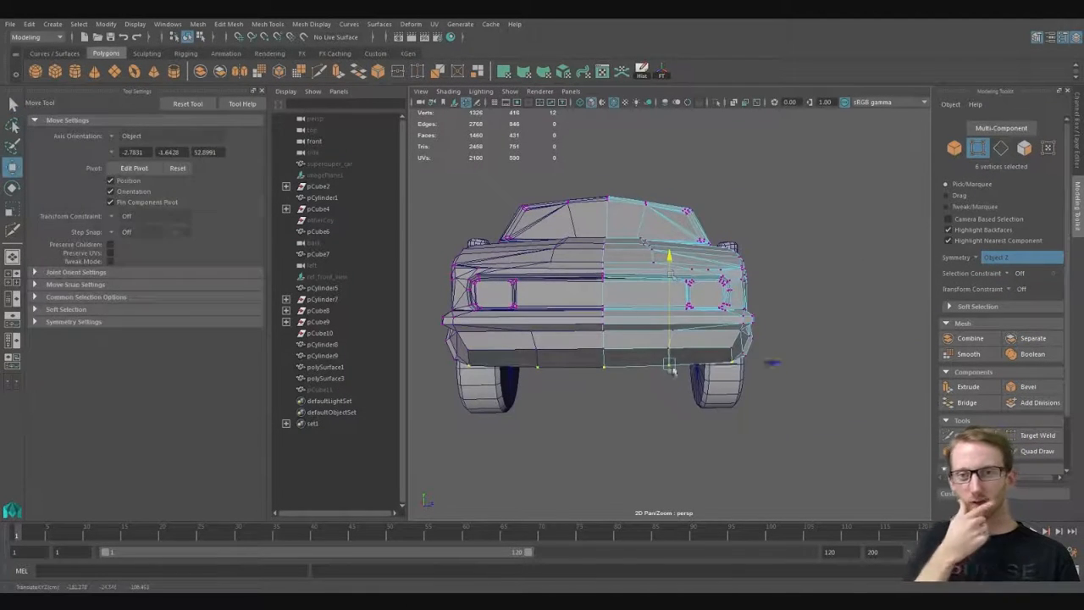
{"action": "key", "text": "q"}
Step: Raise the three vertices along the valance's middle crease, from the outer corner to the centre line
{"action": "left_click", "coordinate": [731, 348]}
{"action": "left_click", "coordinate": [669, 348], "text": "shift"}
{"action": "left_click", "coordinate": [603, 348], "text": "shift"}
{"action": "key", "text": "w"}
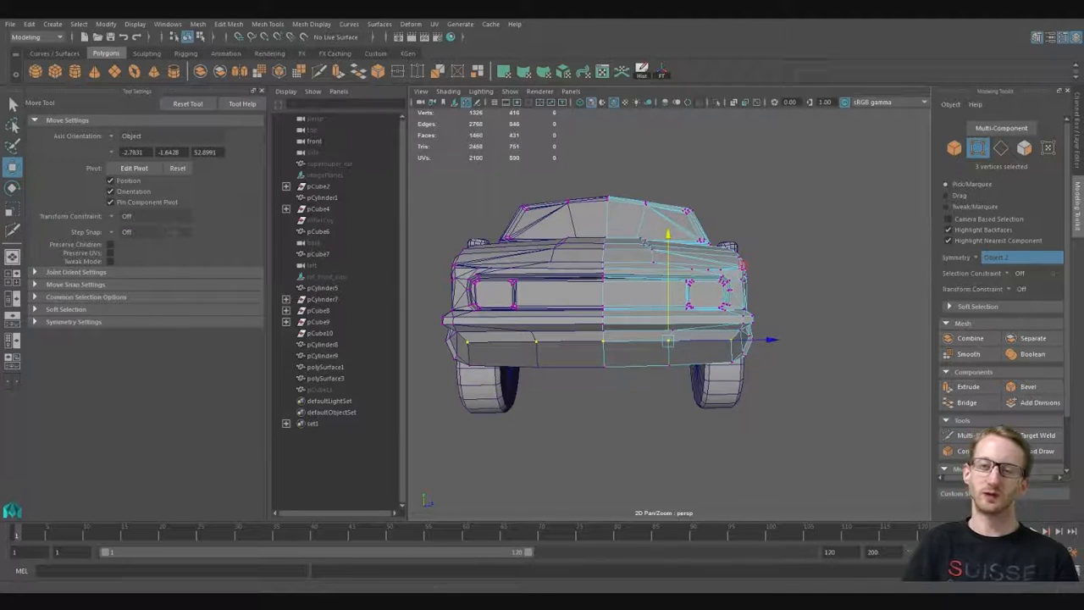
Step: Select two edges on the side of the front valance and shift them to refine the side profile
{"action": "left_click_drag", "start_coordinate": [556, 355], "coordinate": [754, 364], "text": "alt"}
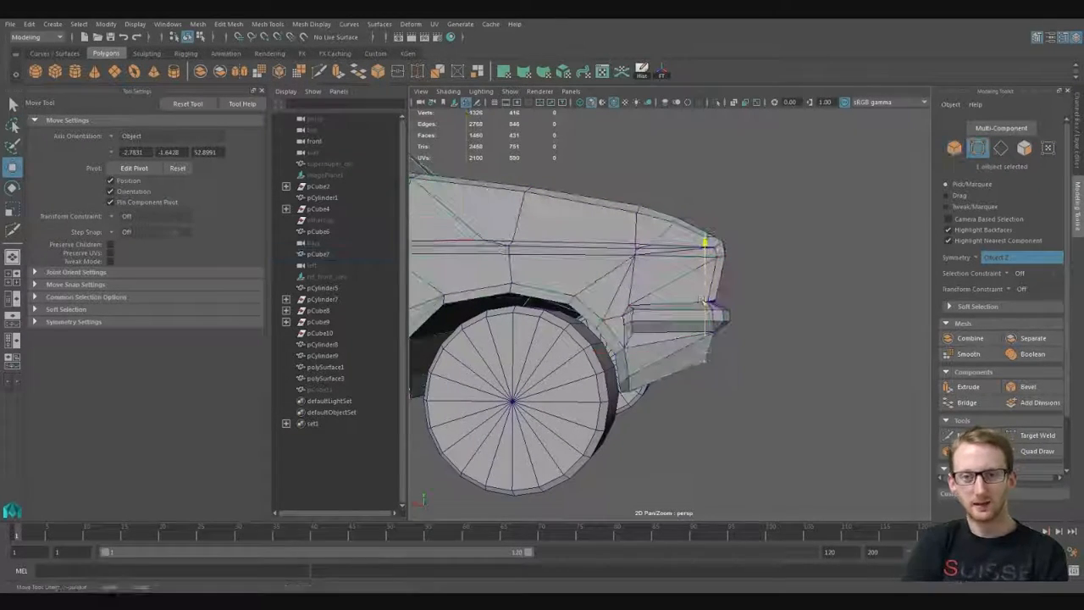
{"action": "left_click_drag", "start_coordinate": [666, 354], "coordinate": [743, 383], "text": "alt"}
{"action": "key", "text": "q"}
{"action": "left_click", "coordinate": [696, 343], "text": "shift"}
{"action": "key", "text": "w"}
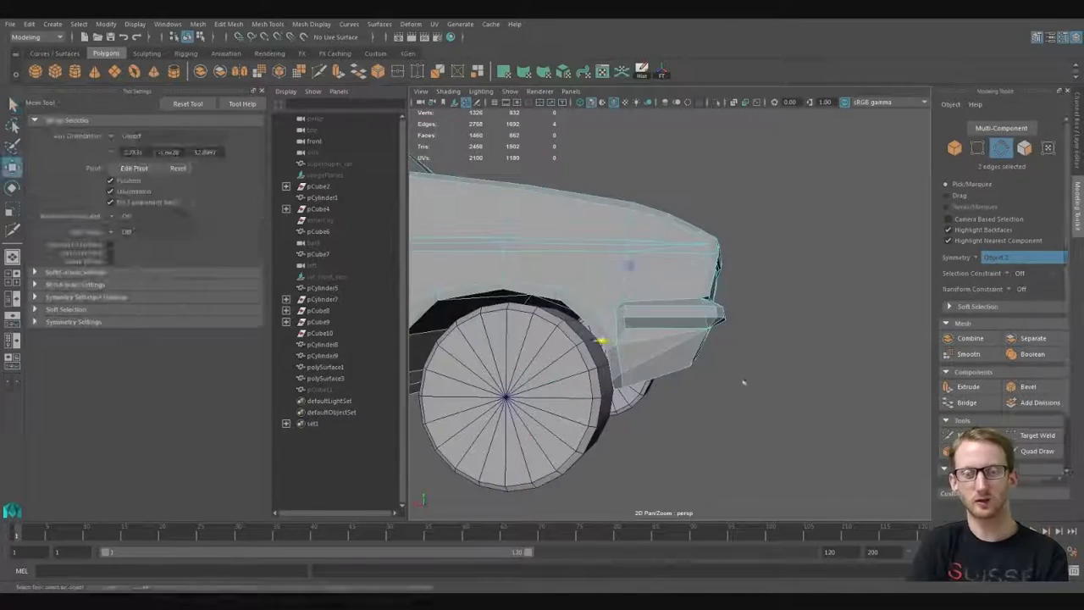
Step: Reposition the single edge at the valance's front outer corner to round off the bumper's underside
{"action": "key", "text": "q"}
{"action": "left_click_drag", "start_coordinate": [663, 341], "coordinate": [745, 349], "text": "alt"}
{"action": "left_click", "coordinate": [682, 346]}
{"action": "key", "text": "w"}
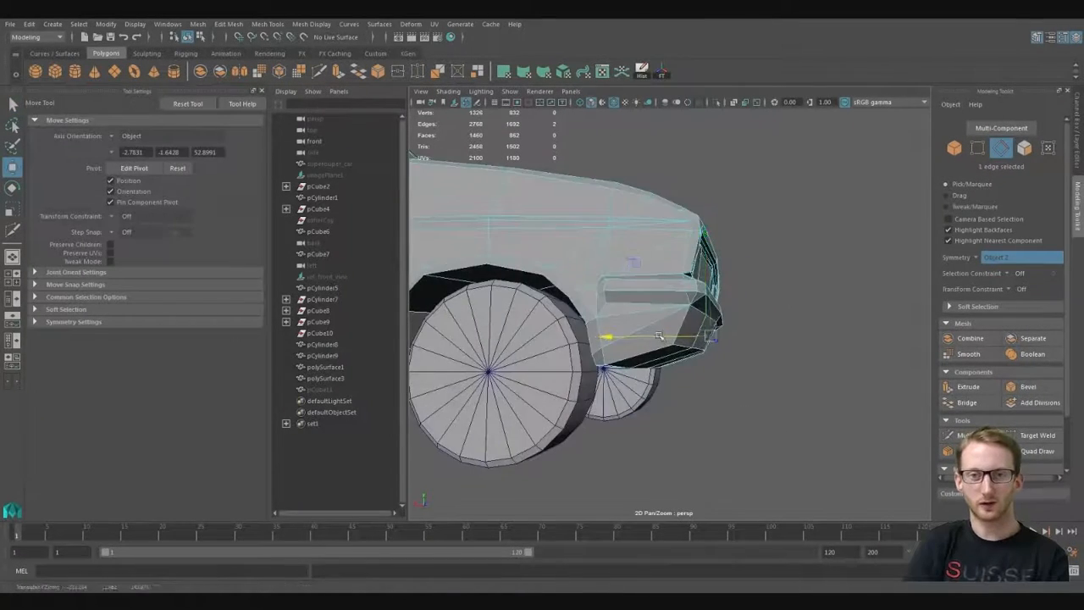
{"action": "left_click_drag", "start_coordinate": [659, 336], "coordinate": [624, 291], "text": "alt"}
{"action": "key", "text": "q"}
{"action": "key", "text": "q"}
{"action": "key", "text": "r"}
{"action": "key", "text": "q"}
Step: Move the vertex at the lower outer corner of the valance to smooth its transition into the side
{"action": "key", "text": "F9"}
{"action": "left_click", "coordinate": [670, 356]}
{"action": "key", "text": "w"}
{"action": "left_click_drag", "start_coordinate": [670, 355], "coordinate": [664, 393], "text": "alt"}
{"action": "key", "text": "q"}
Step: Fine-tune the remaining vertices around the valance's outer corner to even out its curved shape
{"action": "left_click_drag", "start_coordinate": [733, 350], "coordinate": [662, 292], "text": "alt"}
{"action": "key", "text": "w"}
{"action": "key", "text": "q"}
{"action": "key", "text": "w"}
{"action": "key", "text": "q"}
{"action": "key", "text": "w"}
Step: Examine the reshaped front end of the whole car from several angles, including its curvature from above
{"action": "left_click_drag", "start_coordinate": [878, 379], "coordinate": [787, 322], "text": "alt"}
{"action": "key", "text": "q"}
{"action": "right_click_drag", "start_coordinate": [787, 322], "coordinate": [749, 307], "text": "alt"}
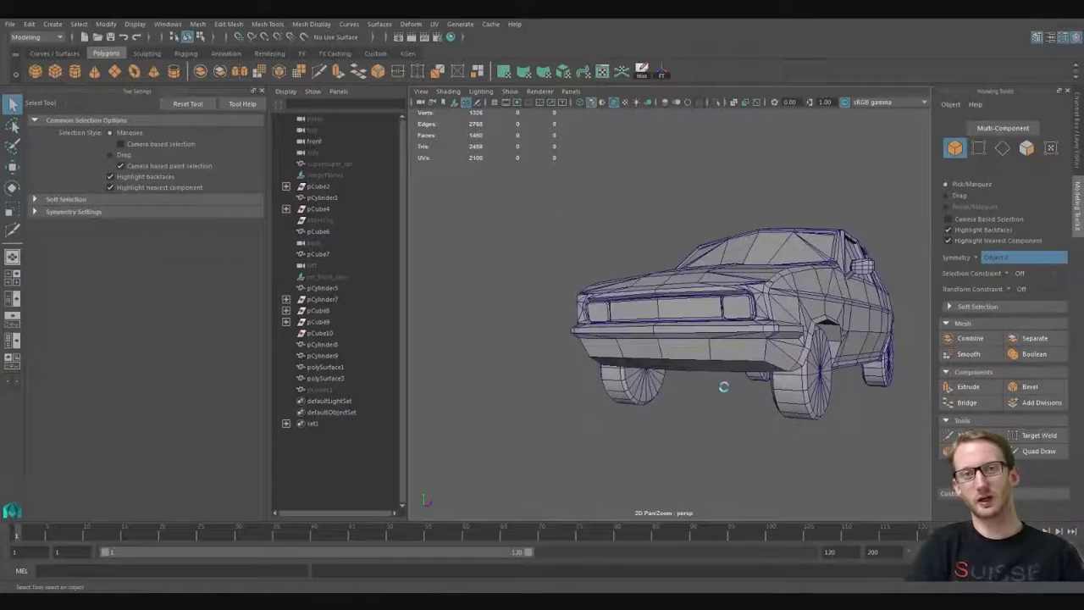
{"action": "left_click_drag", "start_coordinate": [713, 379], "coordinate": [789, 450], "text": "alt"}
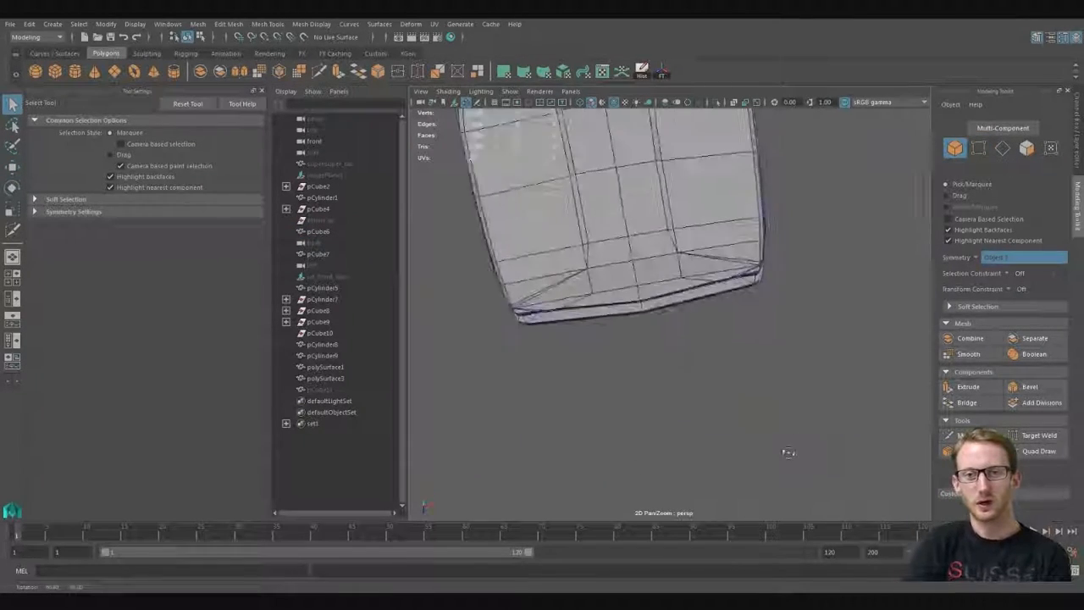
Step: Cut a new edge with Multi-Cut from the hood's front edge down to the headlight surround
{"action": "left_click", "coordinate": [718, 286]}
{"action": "left_click_drag", "start_coordinate": [718, 316], "coordinate": [749, 273], "text": "alt"}
{"action": "key", "text": "F10"}
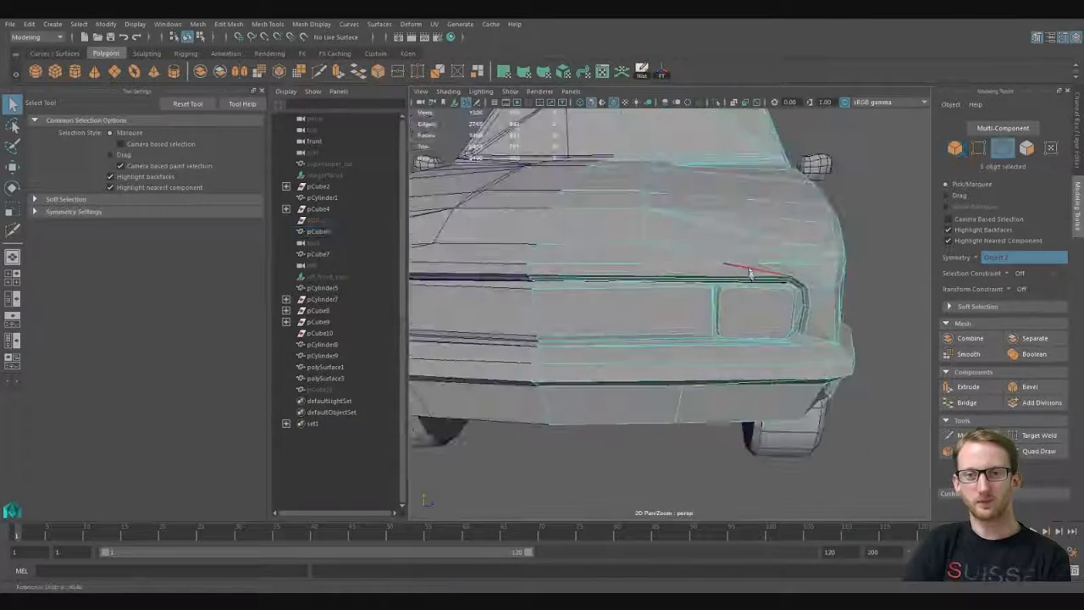
{"action": "right_click_drag", "start_coordinate": [778, 337], "coordinate": [815, 346], "text": "alt"}
{"action": "key", "text": "F8"}
{"action": "left_click", "coordinate": [965, 436]}
{"action": "left_click_drag", "start_coordinate": [743, 251], "coordinate": [738, 207], "text": "alt"}
{"action": "right_click_drag", "start_coordinate": [739, 207], "coordinate": [787, 254], "text": "alt"}
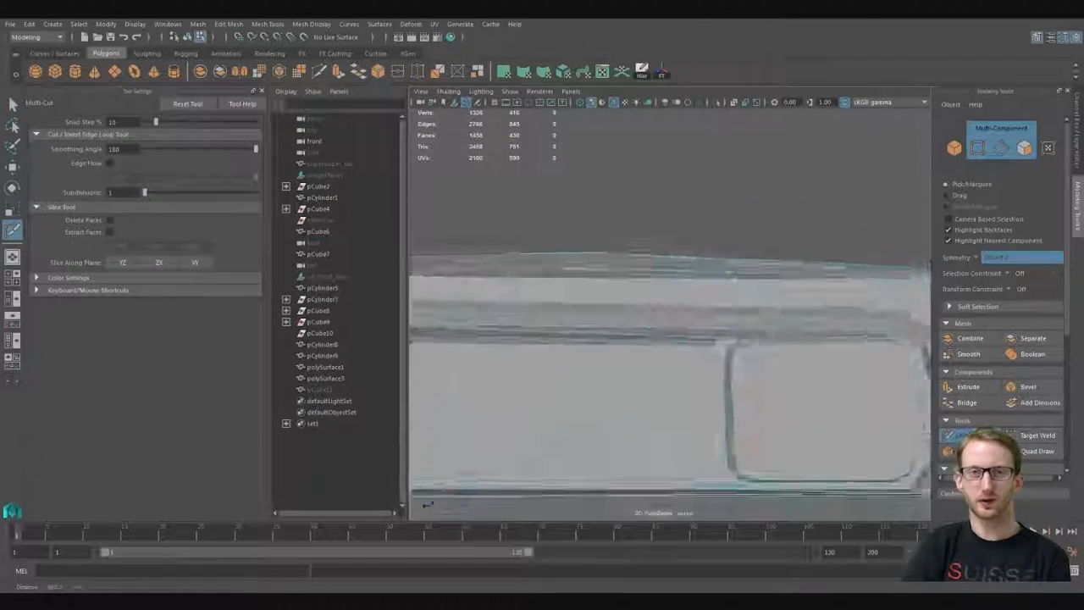
{"action": "left_click", "coordinate": [738, 274]}
{"action": "left_click", "coordinate": [744, 334]}
{"action": "key", "text": "q"}
{"action": "left_click_drag", "start_coordinate": [744, 334], "coordinate": [725, 238], "text": "alt"}
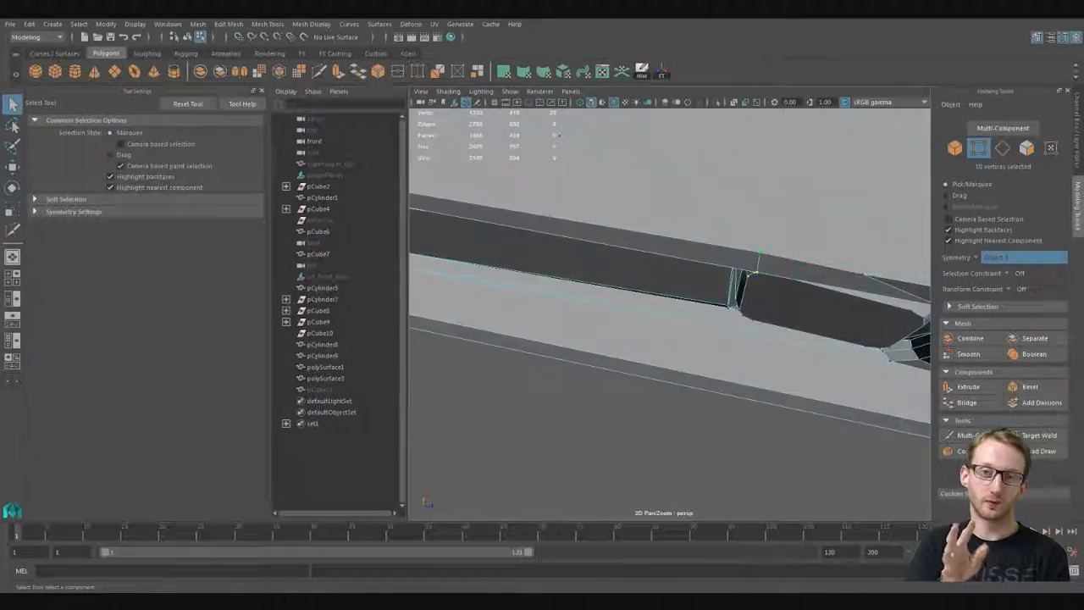
Step: Cut a horizontal edge with Multi-Cut across the middle of the lower valance to its outer corner
{"action": "left_click_drag", "start_coordinate": [733, 281], "coordinate": [728, 329], "text": "alt"}
{"action": "left_click_drag", "start_coordinate": [786, 362], "coordinate": [624, 309], "text": "alt"}
{"action": "key", "text": "w"}
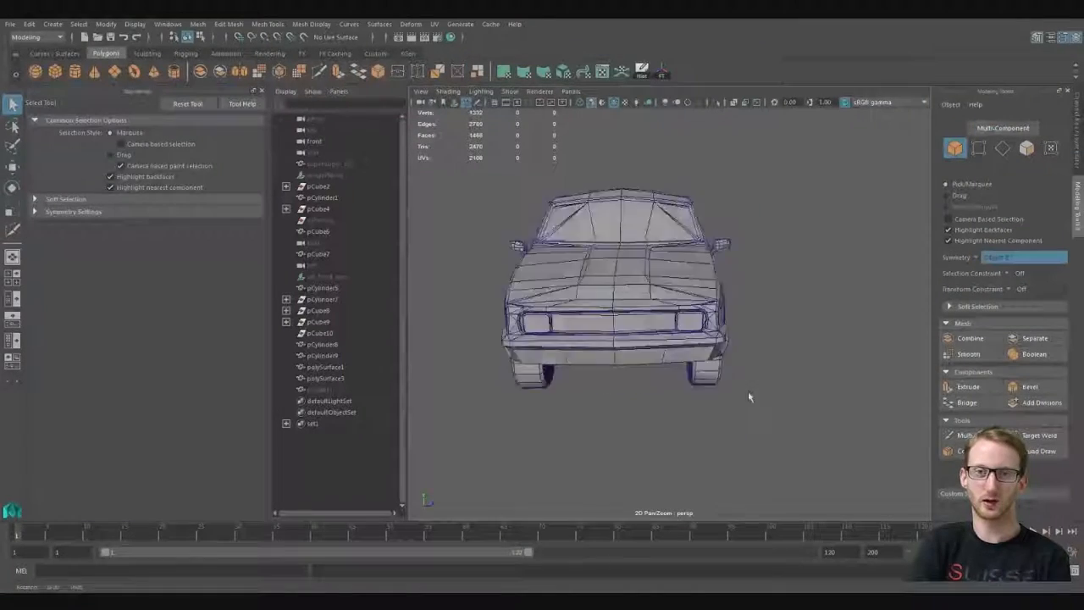
{"action": "scroll", "coordinate": [748, 396], "scroll_direction": "up", "scroll_amount": 4}
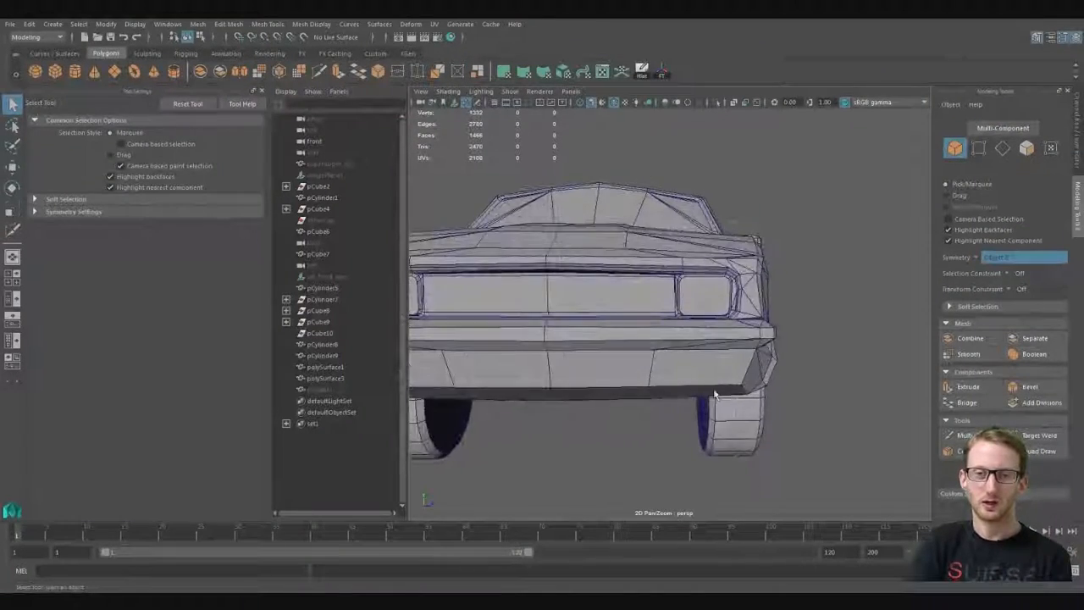
{"action": "key", "text": "ctrl+shift+x"}
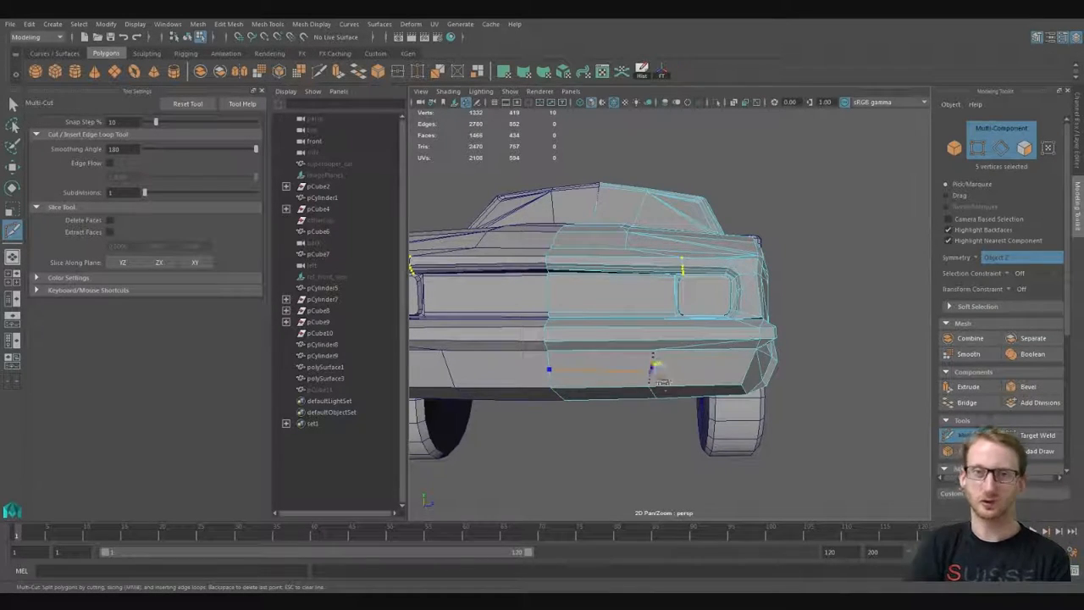
{"action": "left_click_drag", "start_coordinate": [750, 371], "coordinate": [604, 329], "text": "alt"}
{"action": "left_click", "coordinate": [850, 389]}
{"action": "left_click_drag", "start_coordinate": [851, 395], "coordinate": [897, 381], "text": "alt"}
{"action": "key", "text": "q"}
Step: Move the vertices of the new horizontal edge at the valance's outer corner to round its profile
{"action": "left_click", "coordinate": [756, 365]}
{"action": "key", "text": "w"}
{"action": "left_click_drag", "start_coordinate": [792, 366], "coordinate": [786, 365]}
{"action": "left_click_drag", "start_coordinate": [798, 414], "coordinate": [762, 413], "text": "alt"}
{"action": "key", "text": "q"}
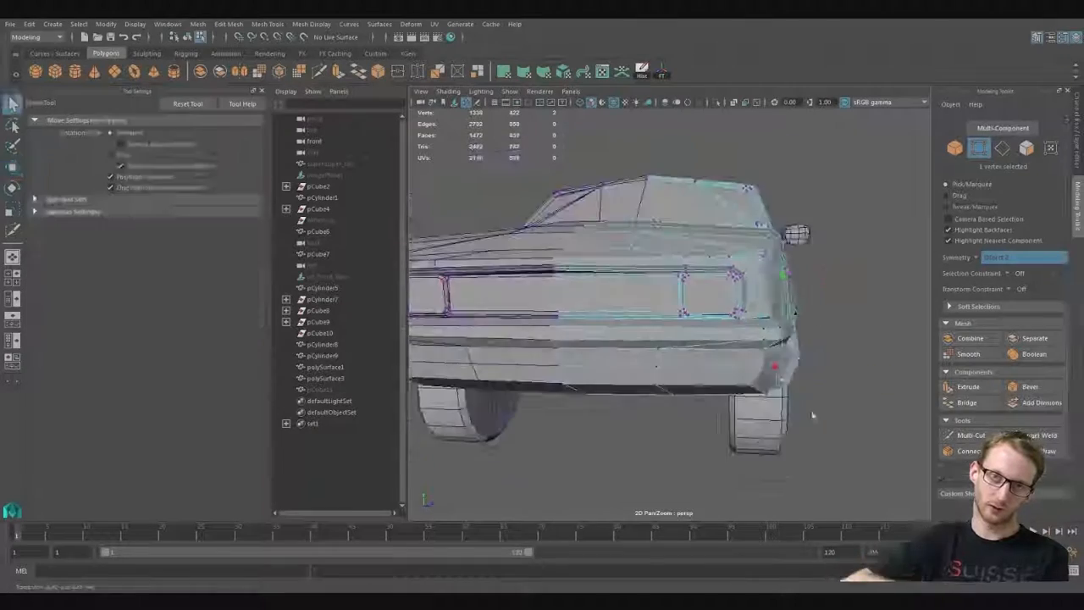
{"action": "left_click", "coordinate": [784, 372]}
{"action": "key", "text": "w"}
{"action": "left_click_drag", "start_coordinate": [809, 375], "coordinate": [813, 375]}
{"action": "left_click_drag", "start_coordinate": [784, 392], "coordinate": [812, 391], "text": "alt"}
{"action": "right_click_drag", "start_coordinate": [795, 391], "coordinate": [681, 396], "text": "alt"}
{"action": "key", "text": "q"}
Step: Move the vertex above the headlight surround to refine the line of the hood's front edge
{"action": "key", "text": "F8"}
{"action": "left_click", "coordinate": [685, 306]}
{"action": "left_click_drag", "start_coordinate": [683, 445], "coordinate": [655, 449], "text": "alt"}
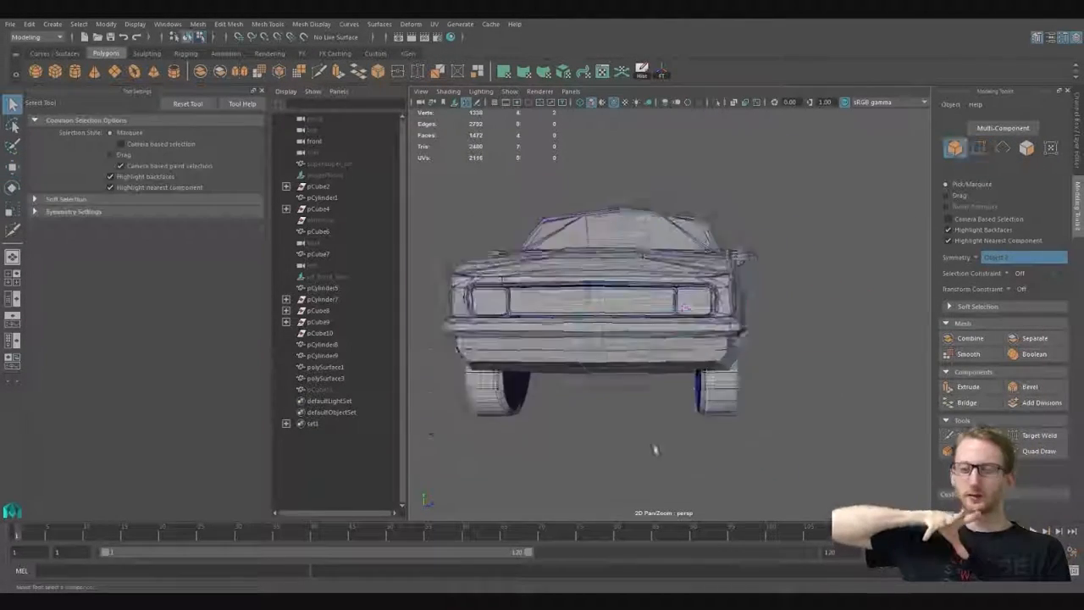
{"action": "left_click_drag", "start_coordinate": [656, 377], "coordinate": [652, 382], "text": "alt"}
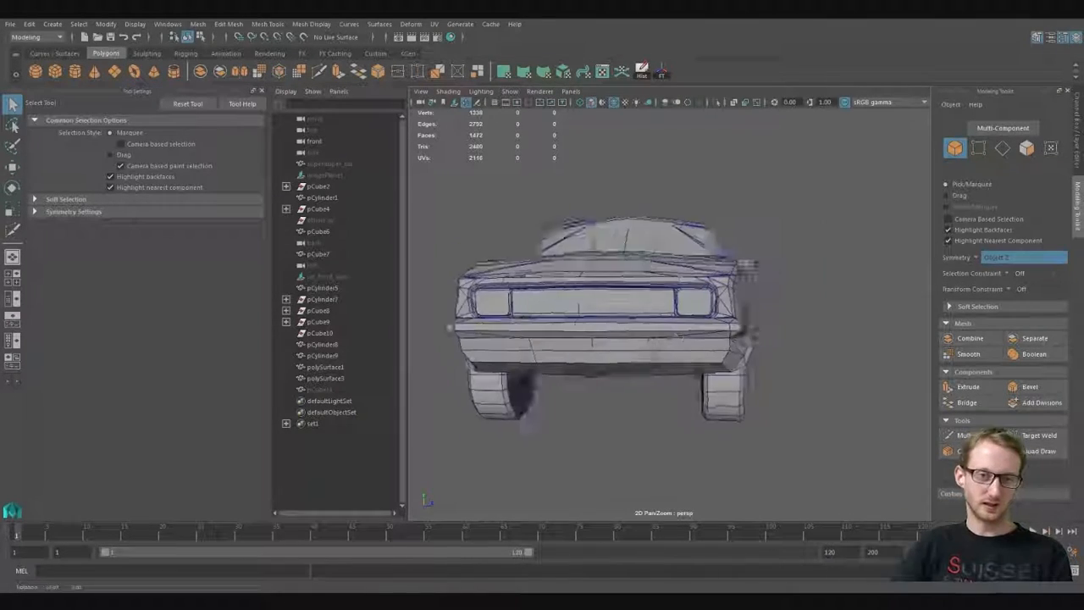
{"action": "left_click", "coordinate": [679, 337]}
{"action": "right_click_drag", "start_coordinate": [679, 337], "coordinate": [733, 271], "text": "alt"}
{"action": "left_click_drag", "start_coordinate": [733, 271], "coordinate": [694, 338], "text": "alt"}
{"action": "key", "text": "F8"}
{"action": "left_click", "coordinate": [676, 285]}
{"action": "right_click_drag", "start_coordinate": [744, 347], "coordinate": [694, 339], "text": "alt"}
{"action": "key", "text": "w"}
{"action": "left_click_drag", "start_coordinate": [740, 280], "coordinate": [735, 279]}
{"action": "right_click_drag", "start_coordinate": [735, 280], "coordinate": [750, 399], "text": "alt"}
{"action": "left_click_drag", "start_coordinate": [750, 399], "coordinate": [737, 365], "text": "alt"}
Step: Adjust the vertices on the fender's front corner beside the headlight to smooth the corner's shape
{"action": "key", "text": "q"}
{"action": "left_click", "coordinate": [775, 276]}
{"action": "key", "text": "w"}
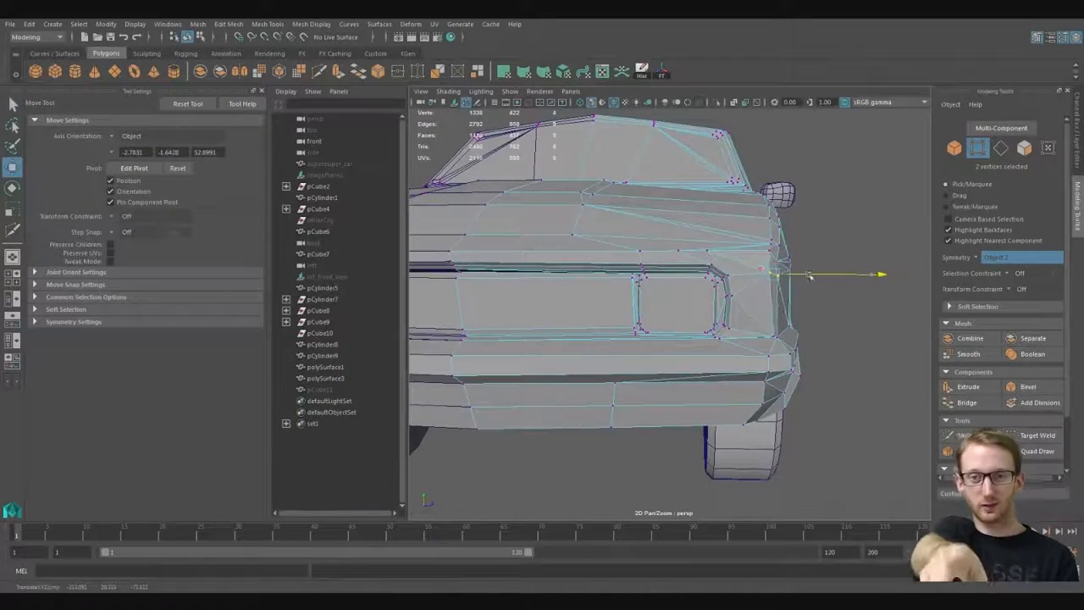
{"action": "right_click_drag", "start_coordinate": [809, 275], "coordinate": [847, 263], "text": "alt"}
{"action": "left_click_drag", "start_coordinate": [846, 263], "coordinate": [720, 279], "text": "alt"}
{"action": "left_click", "coordinate": [706, 395]}
{"action": "left_click_drag", "start_coordinate": [706, 394], "coordinate": [812, 372], "text": "alt"}
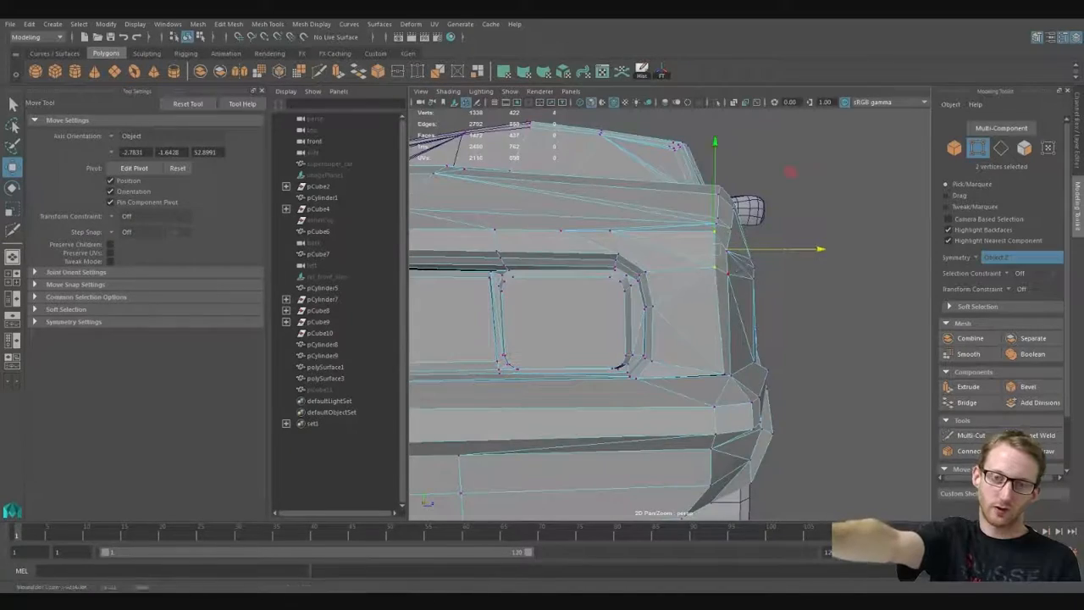
{"action": "right_click_drag", "start_coordinate": [790, 172], "coordinate": [805, 182], "text": "alt"}
{"action": "left_click_drag", "start_coordinate": [804, 182], "coordinate": [779, 210], "text": "alt"}
{"action": "right_click_drag", "start_coordinate": [707, 375], "coordinate": [666, 320], "text": "alt"}
{"action": "key", "text": "q"}
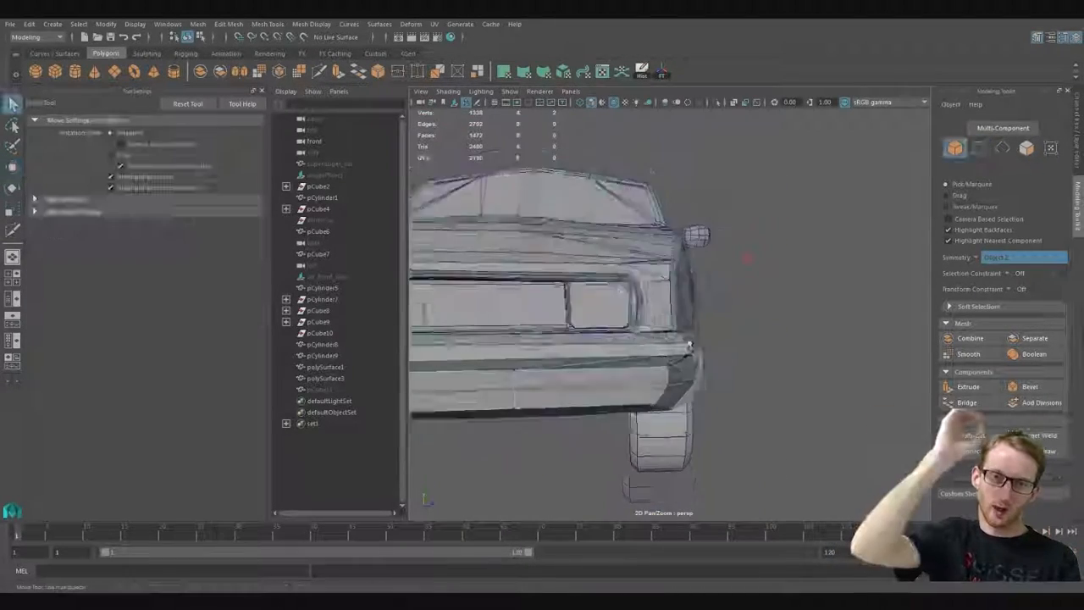
Step: Examine the headlight corner, bumper and valance from close up and from several angles
{"action": "right_click_drag", "start_coordinate": [796, 364], "coordinate": [813, 296], "text": "alt"}
{"action": "left_click", "coordinate": [741, 338]}
{"action": "left_click_drag", "start_coordinate": [813, 296], "coordinate": [732, 267], "text": "alt"}
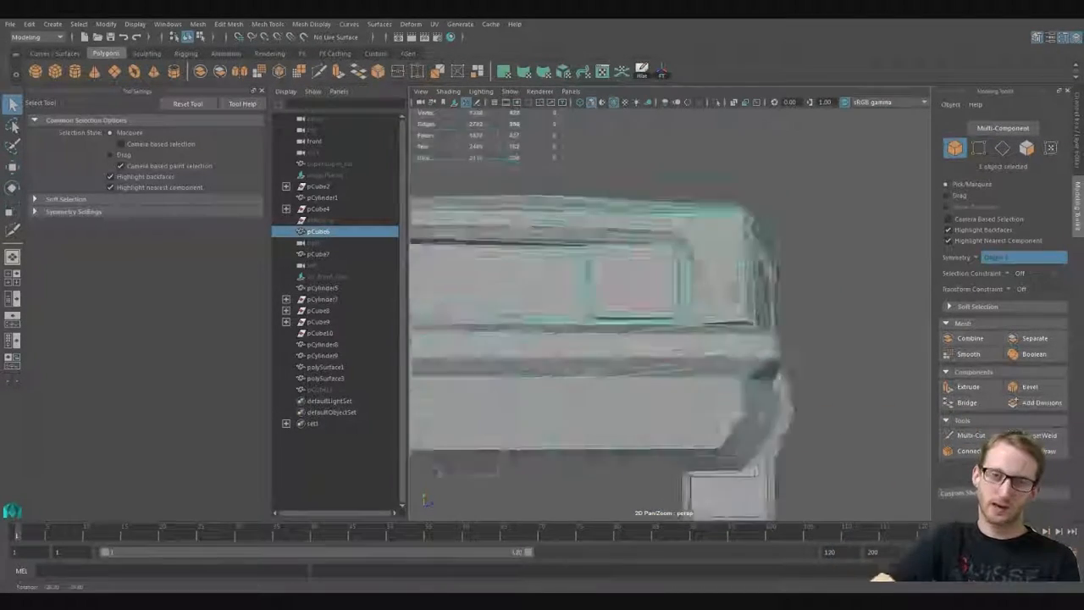
{"action": "right_click_drag", "start_coordinate": [733, 266], "coordinate": [783, 279], "text": "alt"}
{"action": "middle_click_drag", "start_coordinate": [704, 273], "coordinate": [744, 333], "text": "alt"}
{"action": "left_click_drag", "start_coordinate": [745, 333], "coordinate": [745, 316], "text": "alt"}
{"action": "right_click_drag", "start_coordinate": [745, 316], "coordinate": [669, 313], "text": "alt"}
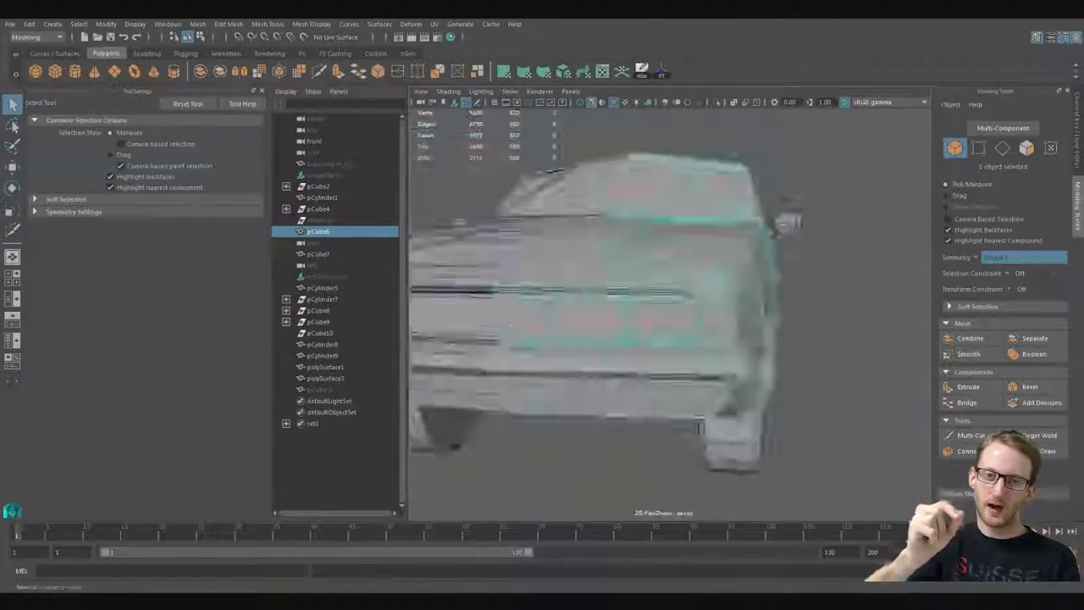
{"action": "left_click_drag", "start_coordinate": [669, 313], "coordinate": [592, 339], "text": "alt"}
{"action": "middle_click_drag", "start_coordinate": [643, 338], "coordinate": [576, 364], "text": "alt"}
{"action": "left_click", "coordinate": [570, 372]}
{"action": "left_click_drag", "start_coordinate": [570, 372], "coordinate": [547, 313], "text": "alt"}
Step: Move the vertices on the grille's centre line to adjust the curvature of the front end
{"action": "left_click", "coordinate": [546, 311]}
{"action": "right_click_drag", "start_coordinate": [547, 312], "coordinate": [482, 305]}
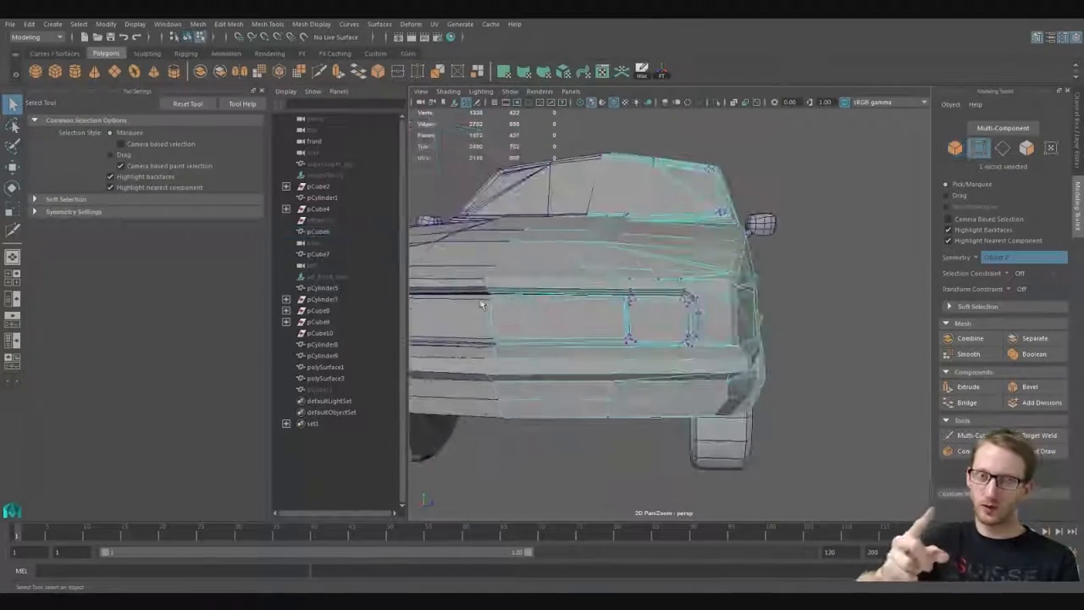
{"action": "left_click_drag", "start_coordinate": [494, 296], "coordinate": [507, 349]}
{"action": "key", "text": "w"}
{"action": "left_click_drag", "start_coordinate": [585, 330], "coordinate": [534, 364], "text": "alt"}
{"action": "right_click_drag", "start_coordinate": [534, 364], "coordinate": [601, 372], "text": "alt"}
{"action": "left_click_drag", "start_coordinate": [658, 324], "coordinate": [633, 323]}
{"action": "left_click_drag", "start_coordinate": [633, 323], "coordinate": [631, 360], "text": "alt"}
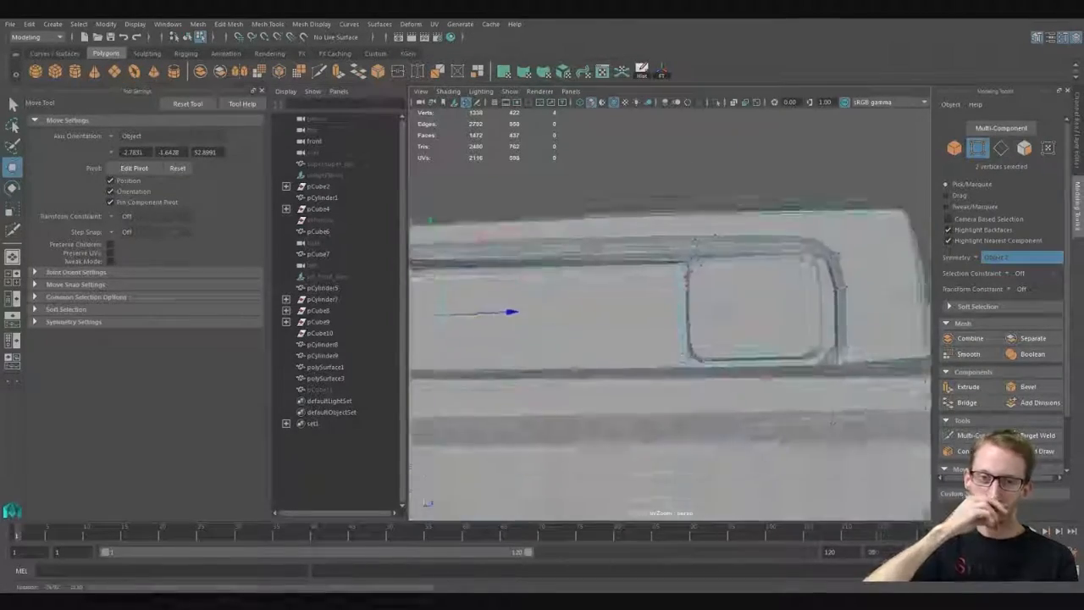
Step: Examine the headlight surround and the overall front end after the grille adjustment
{"action": "key", "text": "q"}
{"action": "right_click_drag", "start_coordinate": [631, 360], "coordinate": [677, 317]}
{"action": "right_click_drag", "start_coordinate": [677, 318], "coordinate": [593, 339], "text": "alt"}
{"action": "mouse_move", "coordinate": [593, 339]}
{"action": "left_mouse_down", "text": "alt"}
{"action": "mouse_move", "coordinate": [660, 355]}
{"action": "mouse_move", "coordinate": [586, 392]}
{"action": "mouse_move", "coordinate": [627, 389]}
{"action": "mouse_move", "coordinate": [587, 381]}
{"action": "mouse_move", "coordinate": [660, 385]}
{"action": "mouse_move", "coordinate": [593, 355]}
{"action": "left_mouse_up", "text": "alt"}
{"action": "left_click", "coordinate": [633, 364]}
{"action": "right_click_drag", "start_coordinate": [593, 355], "coordinate": [580, 291], "text": "alt"}
{"action": "left_click_drag", "start_coordinate": [581, 290], "coordinate": [609, 423], "text": "alt"}
{"action": "left_click", "coordinate": [544, 445]}
{"action": "key", "text": "w"}
{"action": "key", "text": "q"}
{"action": "right_click_drag", "start_coordinate": [650, 394], "coordinate": [720, 355]}
{"action": "right_click_drag", "start_coordinate": [762, 364], "coordinate": [701, 370], "text": "alt"}
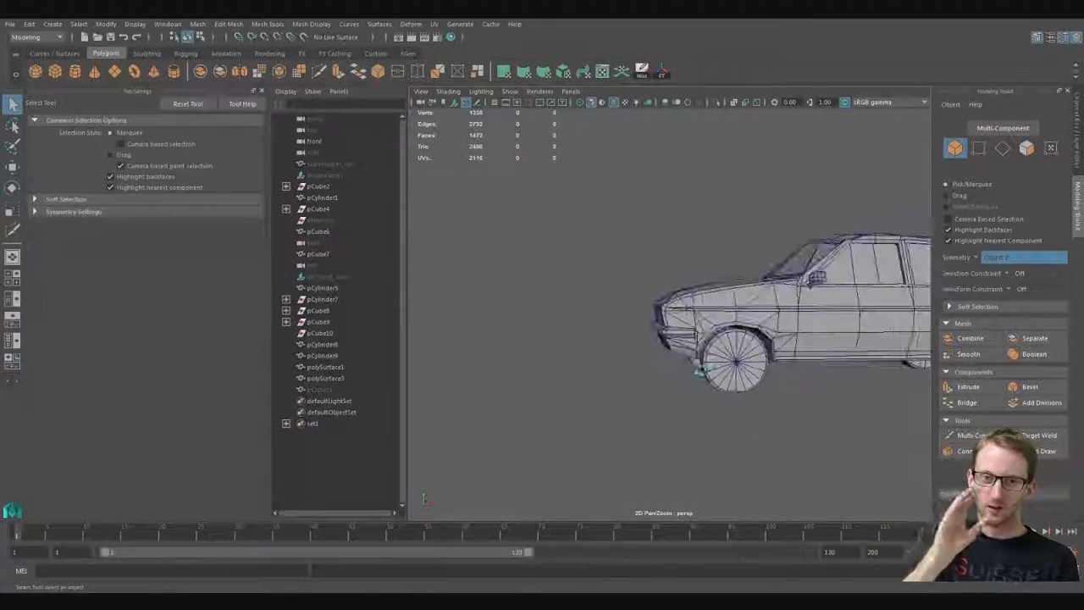
Step: Examine the whole car's silhouette from the side, the rear and the front
{"action": "middle_click_drag", "start_coordinate": [701, 370], "coordinate": [507, 378], "text": "alt"}
{"action": "left_click_drag", "start_coordinate": [737, 386], "coordinate": [660, 395], "text": "alt"}
{"action": "left_click", "coordinate": [661, 395]}
{"action": "mouse_move", "coordinate": [618, 396]}
{"action": "right_mouse_down", "text": "alt"}
{"action": "mouse_move", "coordinate": [662, 402]}
{"action": "mouse_move", "coordinate": [622, 411]}
{"action": "right_mouse_up", "text": "alt"}
{"action": "left_click", "coordinate": [622, 410]}
{"action": "left_click_drag", "start_coordinate": [627, 412], "coordinate": [711, 415], "text": "alt"}
{"action": "right_click_drag", "start_coordinate": [711, 415], "coordinate": [681, 419], "text": "alt"}
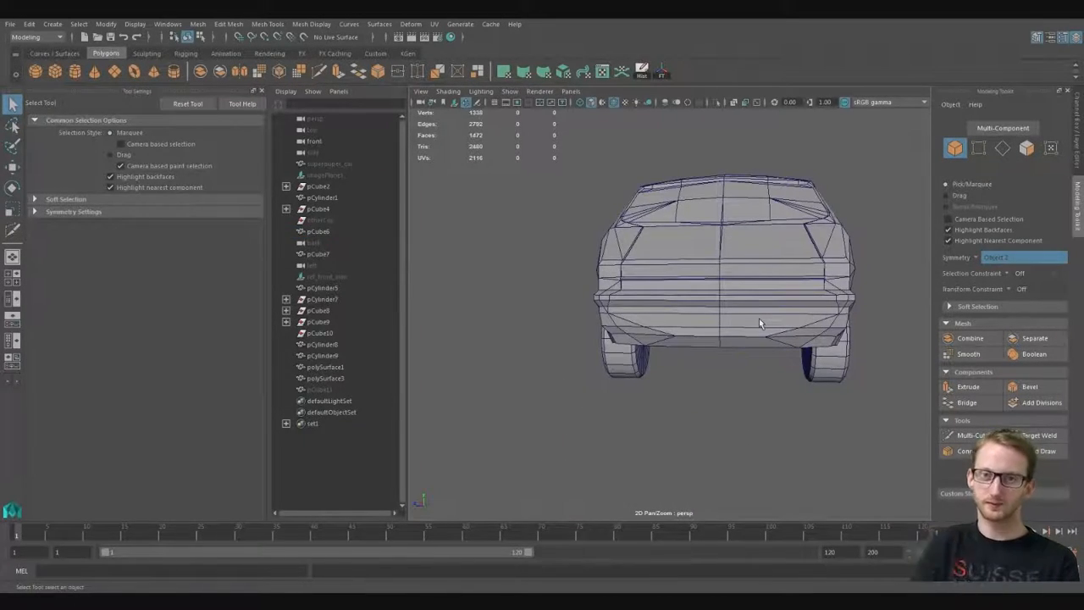
{"action": "left_click", "coordinate": [706, 314]}
{"action": "left_click_drag", "start_coordinate": [706, 314], "coordinate": [749, 319], "text": "alt"}
{"action": "right_click_drag", "start_coordinate": [508, 352], "coordinate": [550, 359], "text": "alt"}
{"action": "left_click_drag", "start_coordinate": [518, 362], "coordinate": [544, 366], "text": "alt"}
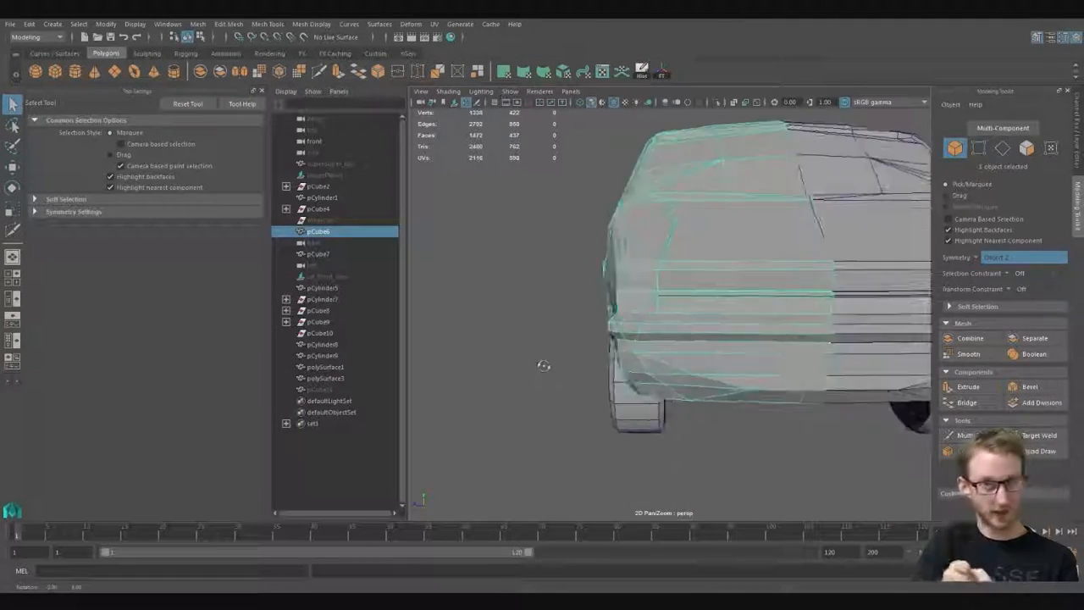
{"action": "right_click_drag", "start_coordinate": [543, 365], "coordinate": [487, 360], "text": "alt"}
{"action": "left_click", "coordinate": [487, 359]}
{"action": "left_click_drag", "start_coordinate": [487, 360], "coordinate": [653, 351], "text": "alt"}
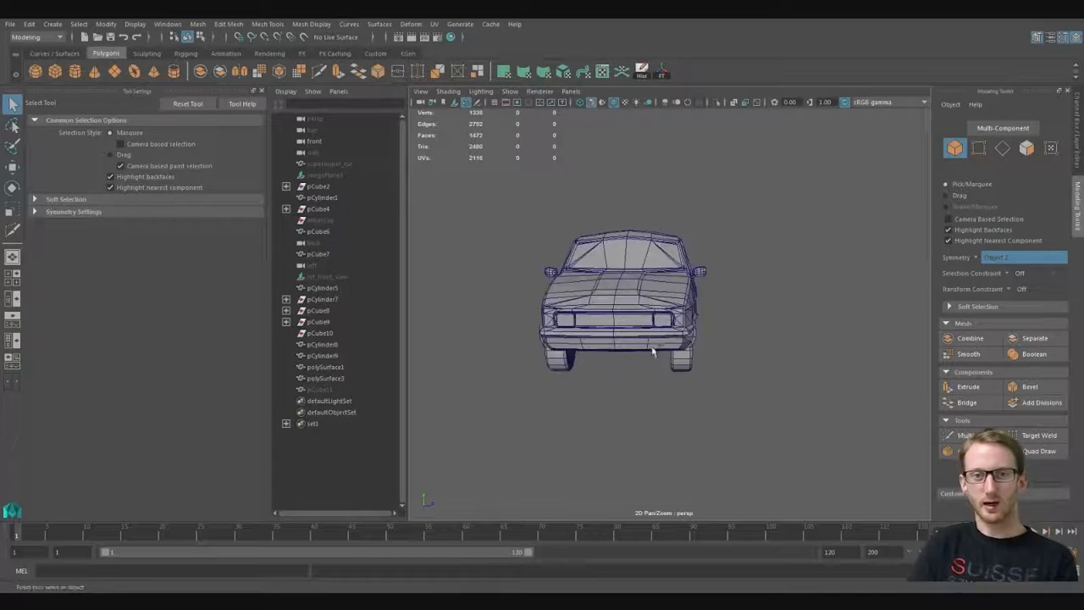
{"action": "left_click_drag", "start_coordinate": [752, 308], "coordinate": [651, 365], "text": "alt"}
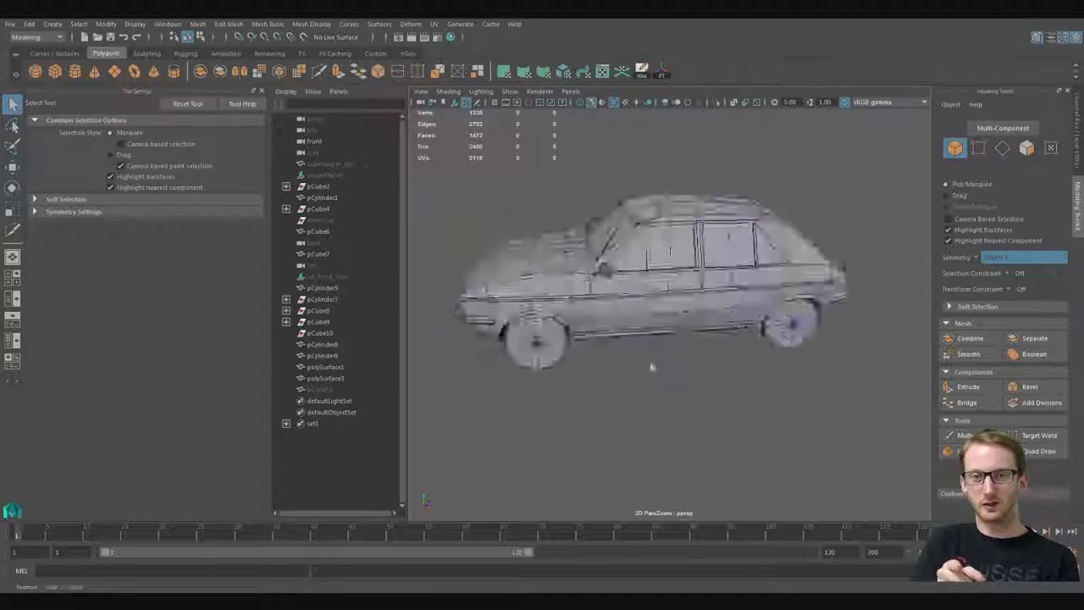
Step: Try to make a combined duplicate of all the car's parts and place it beside the original
{"action": "left_click_drag", "start_coordinate": [847, 394], "coordinate": [474, 203]}
{"action": "left_click_drag", "start_coordinate": [610, 254], "coordinate": [679, 329], "text": "alt"}
{"action": "left_click_drag", "start_coordinate": [739, 259], "coordinate": [799, 365], "text": "alt"}
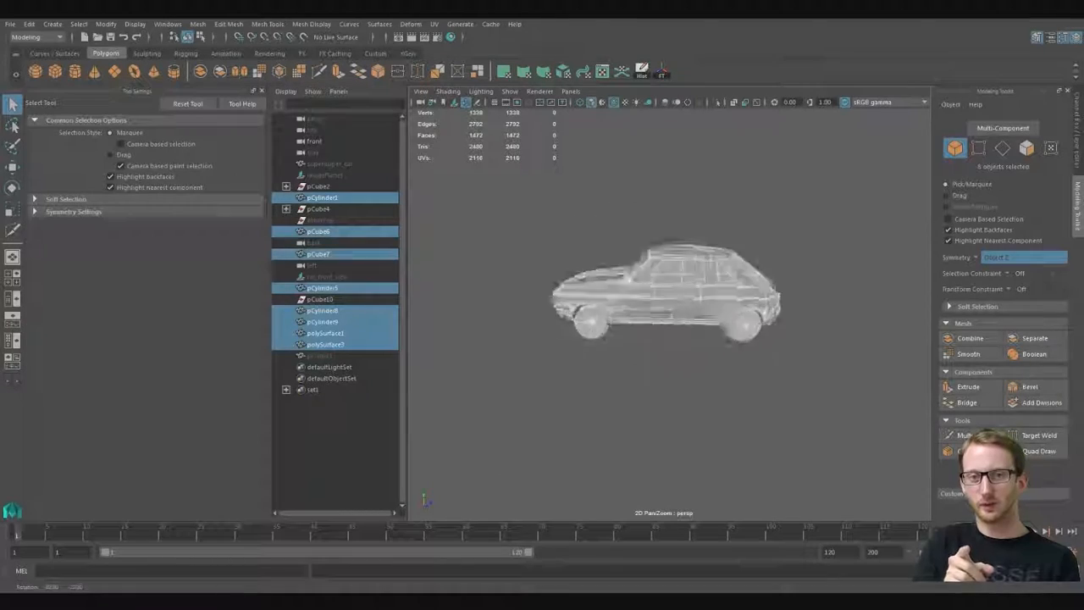
{"action": "left_click", "coordinate": [969, 338]}
{"action": "left_click_drag", "start_coordinate": [651, 326], "coordinate": [731, 373], "text": "alt"}
{"action": "key", "text": "w"}
{"action": "left_click_drag", "start_coordinate": [695, 289], "coordinate": [763, 373]}
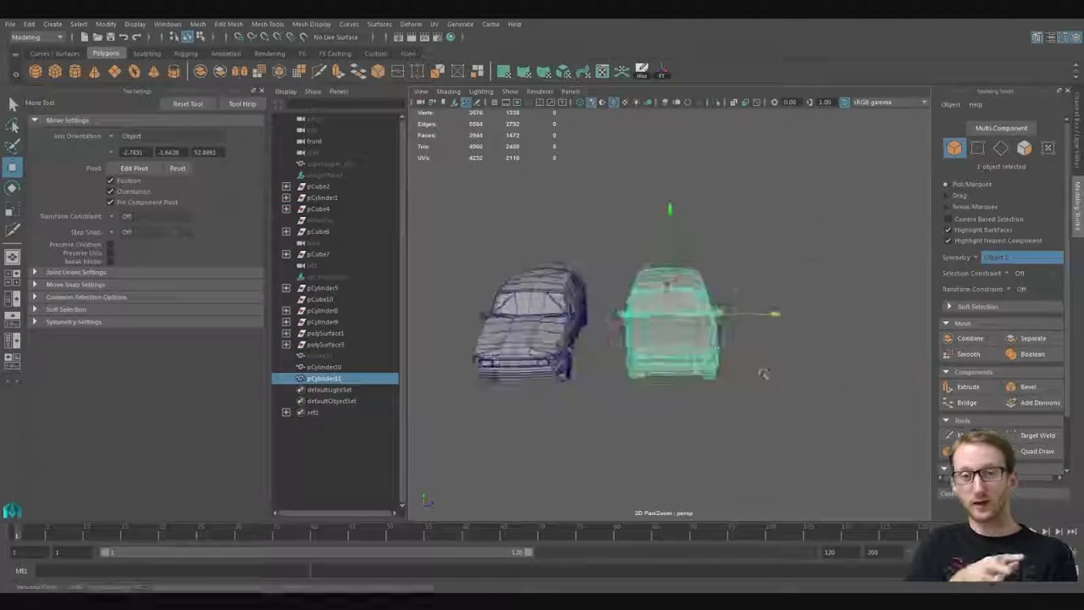
{"action": "key", "text": "ctrl+z"}
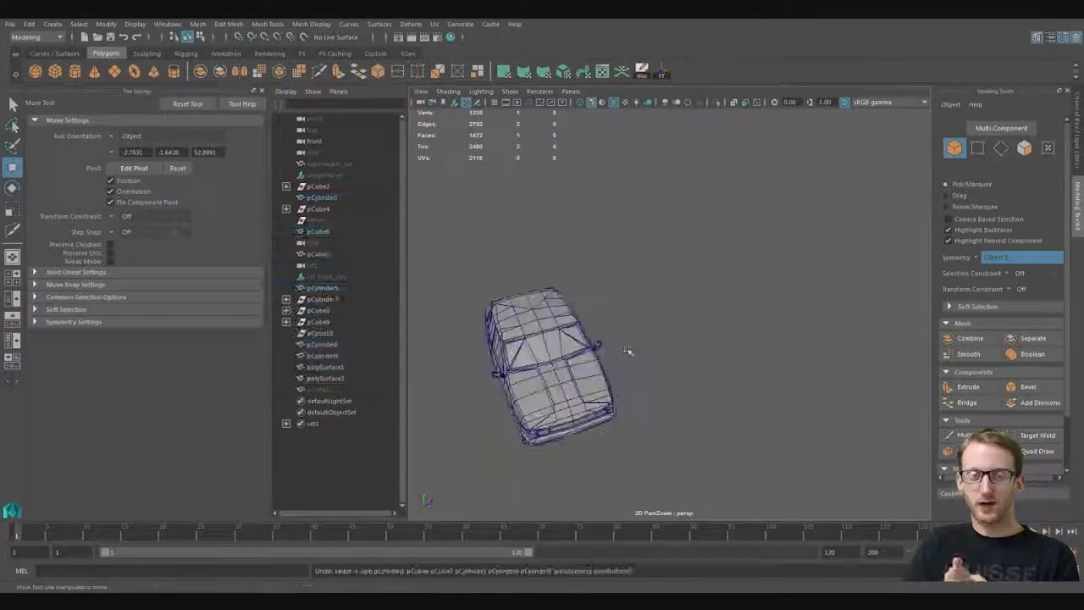
{"action": "left_click_drag", "start_coordinate": [612, 422], "coordinate": [633, 452]}
{"action": "key", "text": "ctrl+d"}
{"action": "key", "text": "ctrl+z"}
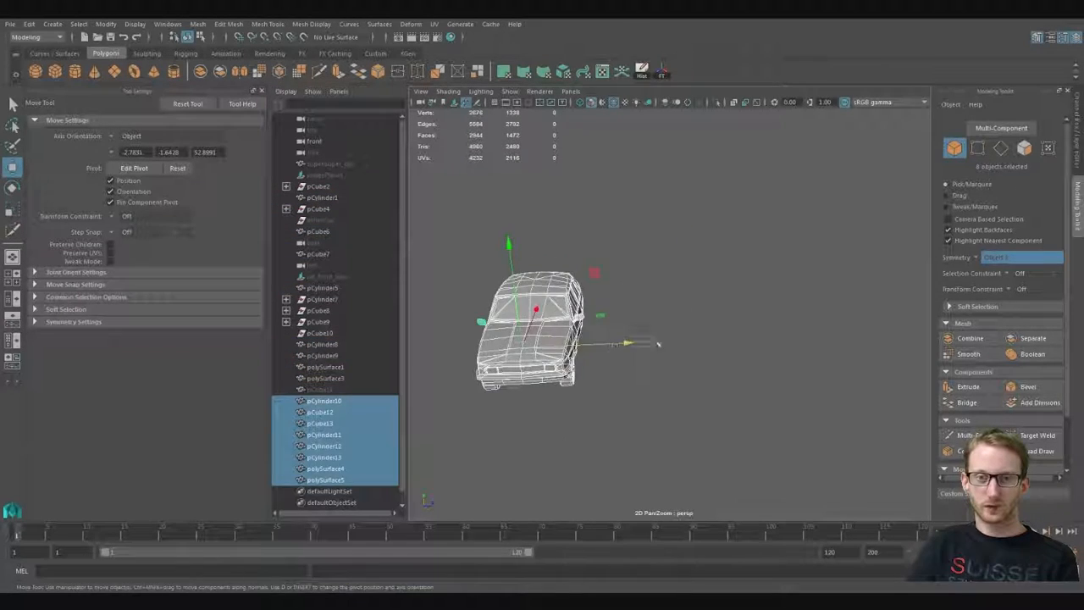
{"action": "key", "text": "ctrl+z"}
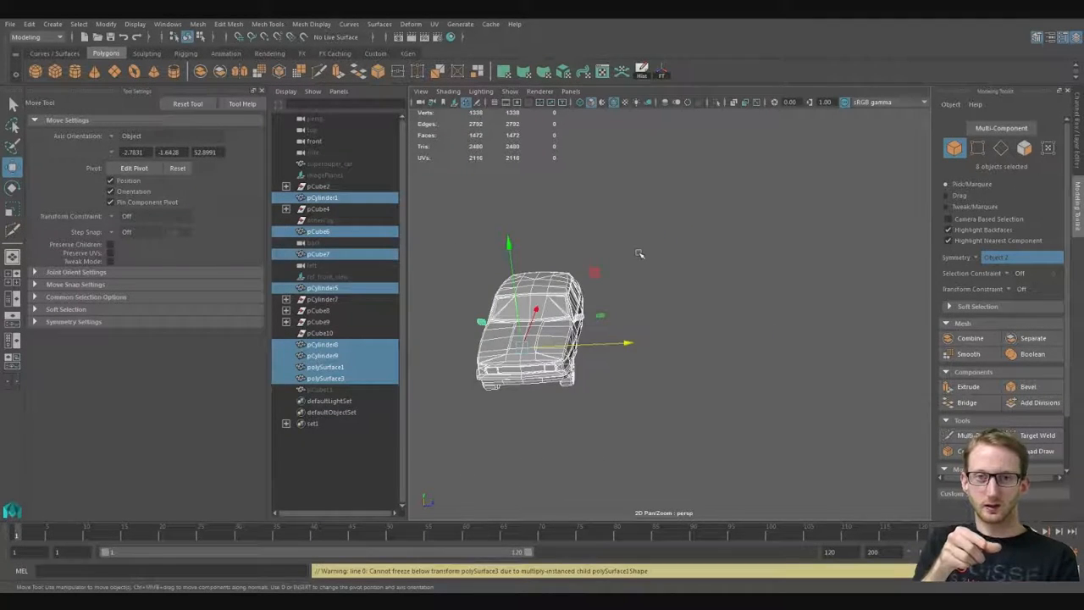
Step: Combine a duplicate of all the car's parts into one mesh and move it clear of the original car
{"action": "left_click", "coordinate": [596, 364]}
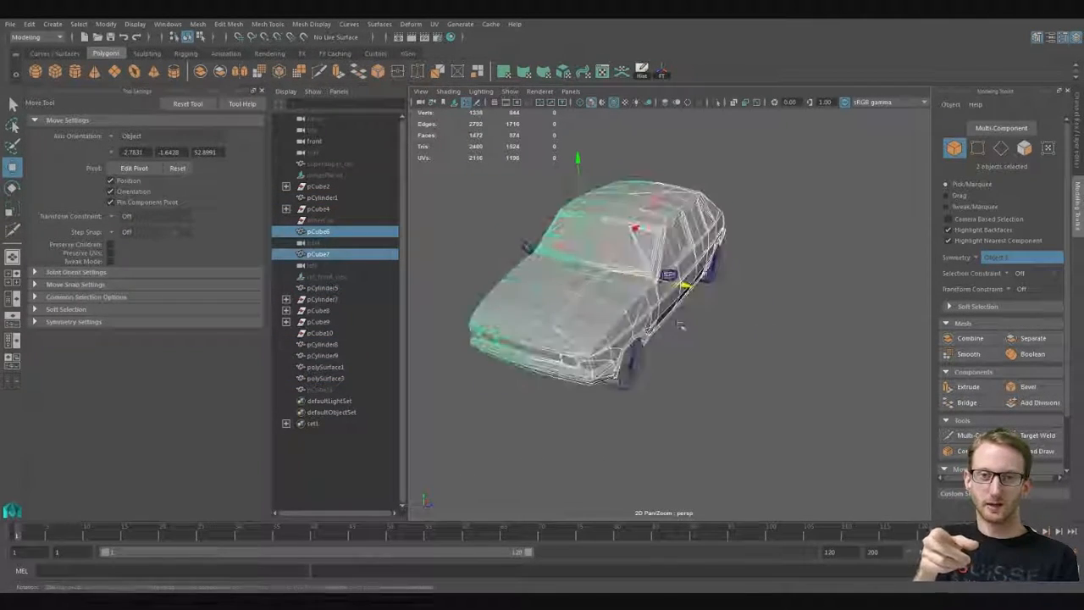
{"action": "left_click", "coordinate": [324, 400]}
{"action": "left_click_drag", "start_coordinate": [720, 281], "coordinate": [939, 332]}
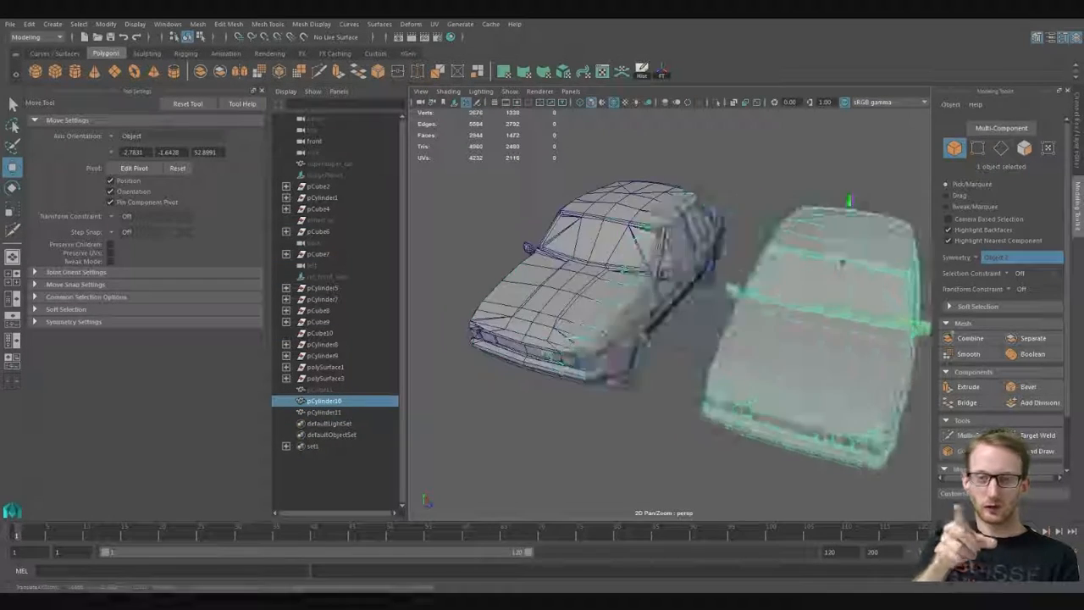
{"action": "left_click_drag", "start_coordinate": [812, 372], "coordinate": [696, 301], "text": "alt"}
{"action": "left_click_drag", "start_coordinate": [668, 390], "coordinate": [684, 356], "text": "alt"}
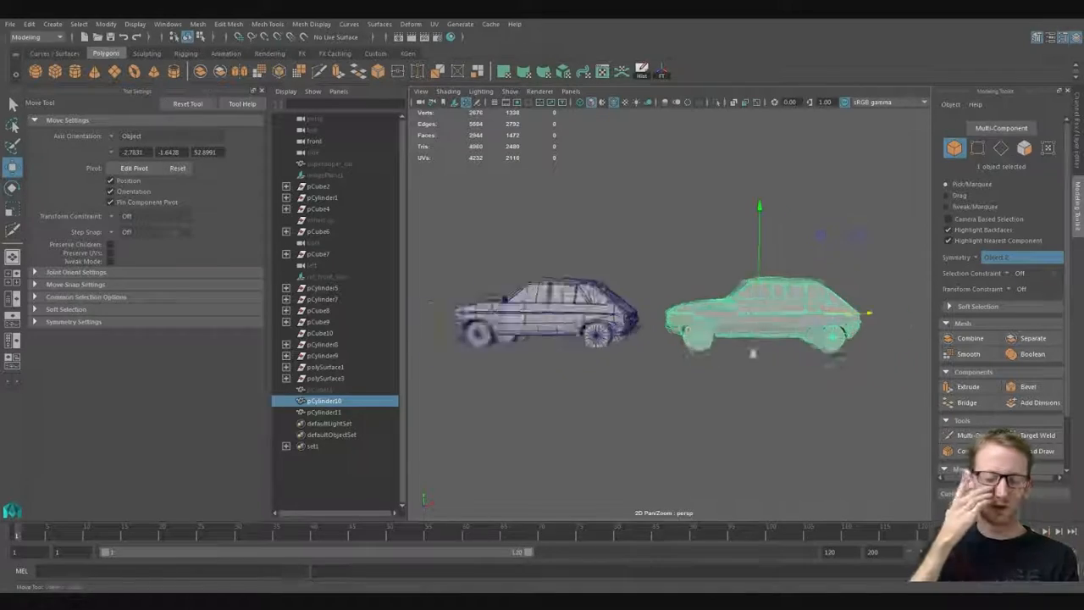
{"action": "middle_click_drag", "start_coordinate": [752, 353], "coordinate": [722, 340], "text": "alt"}
{"action": "scroll", "coordinate": [722, 340], "scroll_direction": "up", "scroll_amount": 2}
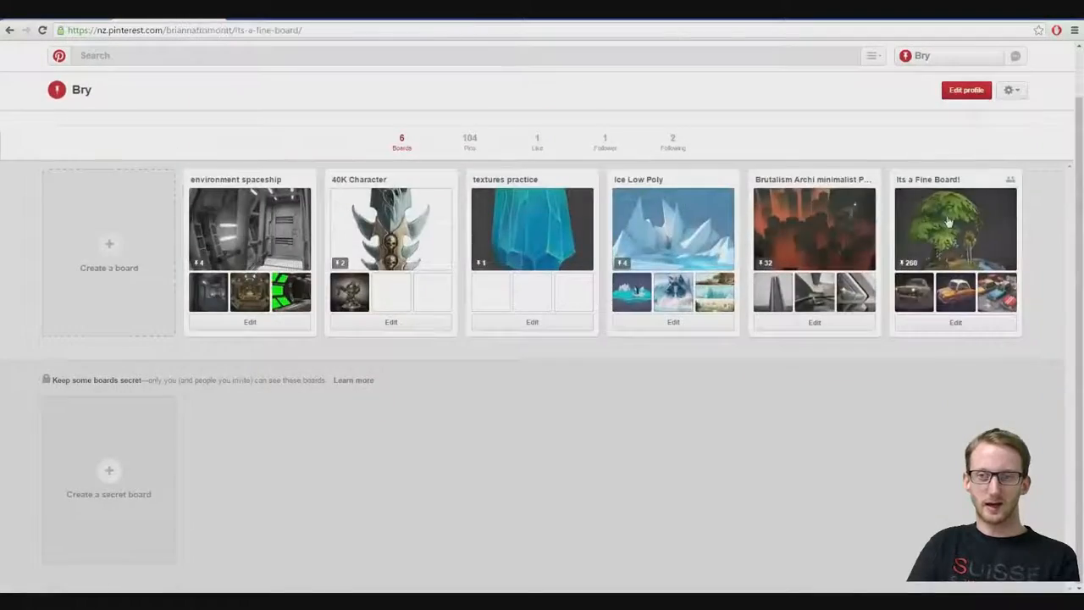
Step: Switch to Pinterest and look through the stylised car references on the "Its a Fine Board!" board
{"action": "left_click", "coordinate": [955, 280]}
{"action": "left_click", "coordinate": [422, 284]}
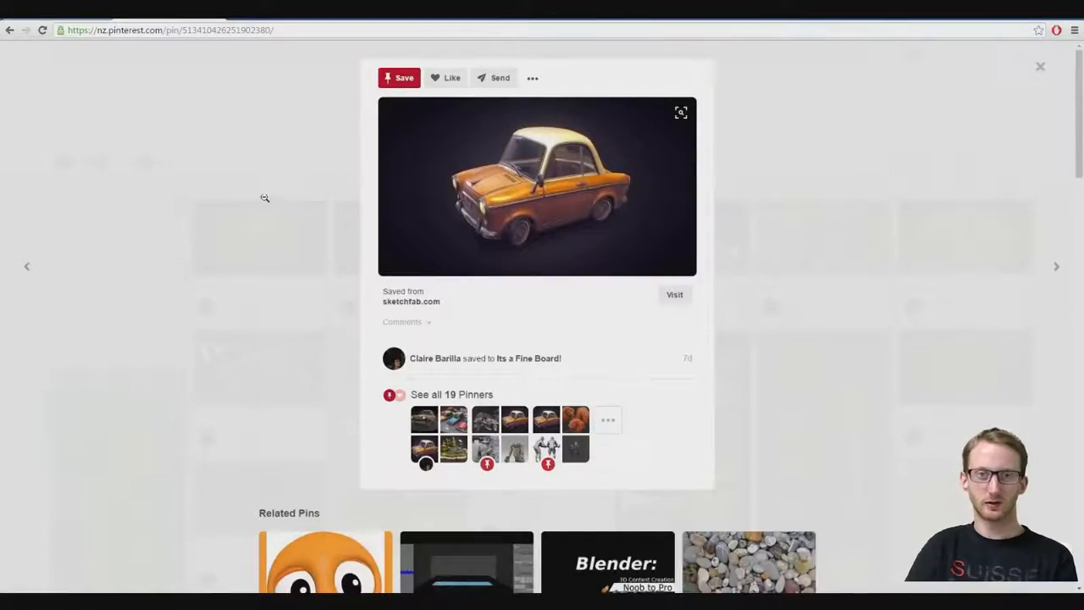
{"action": "left_click", "coordinate": [271, 151]}
{"action": "scroll", "coordinate": [349, 286], "scroll_direction": "down", "scroll_amount": 14}
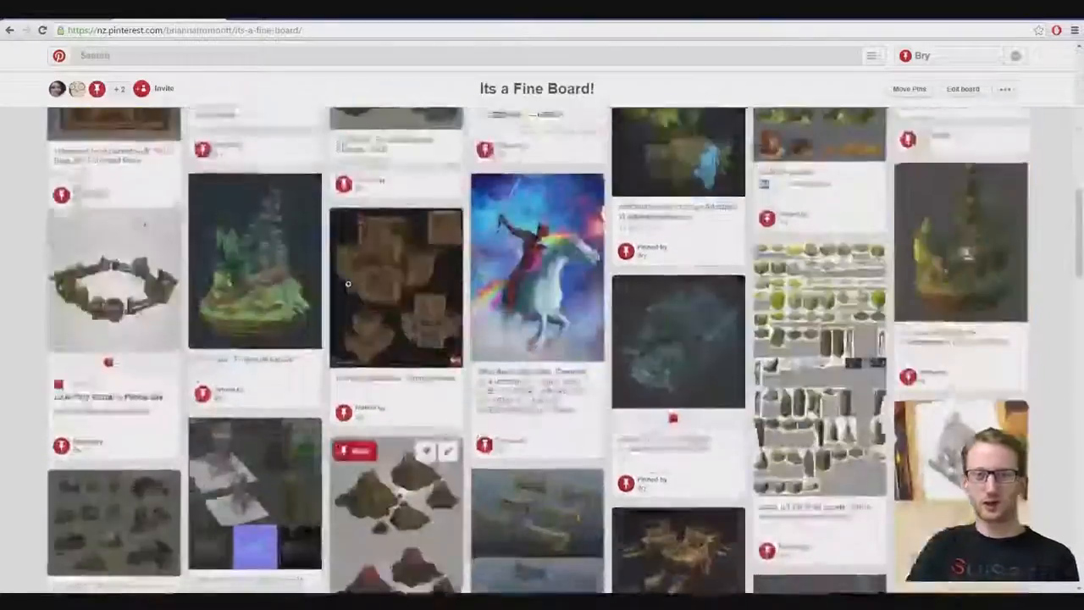
{"action": "scroll", "coordinate": [349, 284], "scroll_direction": "up", "scroll_amount": 14}
{"action": "left_click", "coordinate": [501, 273]}
{"action": "left_click", "coordinate": [346, 278]}
{"action": "scroll", "coordinate": [189, 272], "scroll_direction": "down", "scroll_amount": 10}
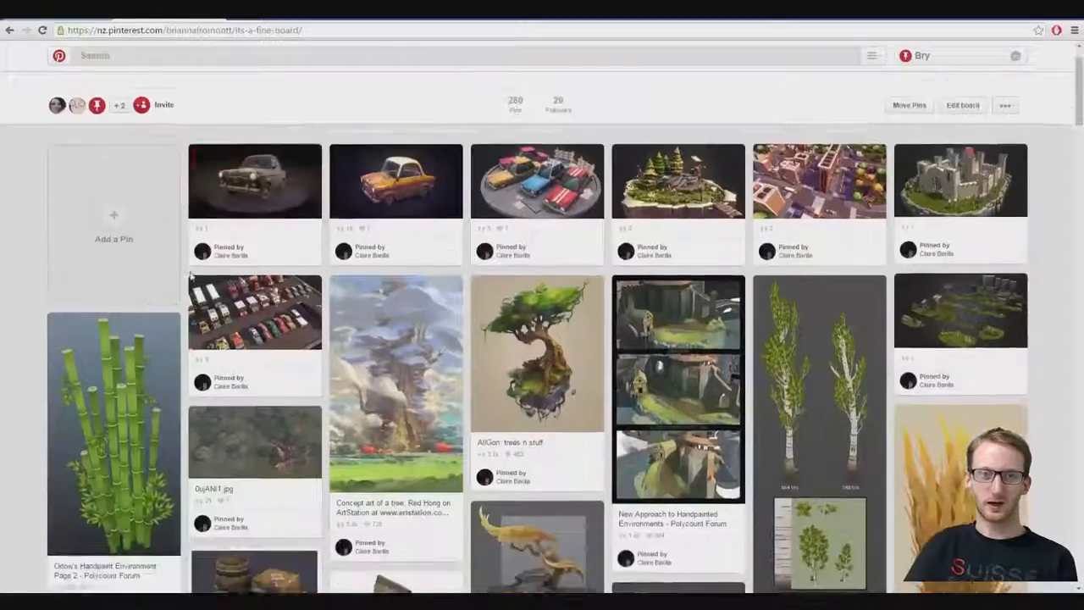
{"action": "scroll", "coordinate": [188, 269], "scroll_direction": "up", "scroll_amount": 10}
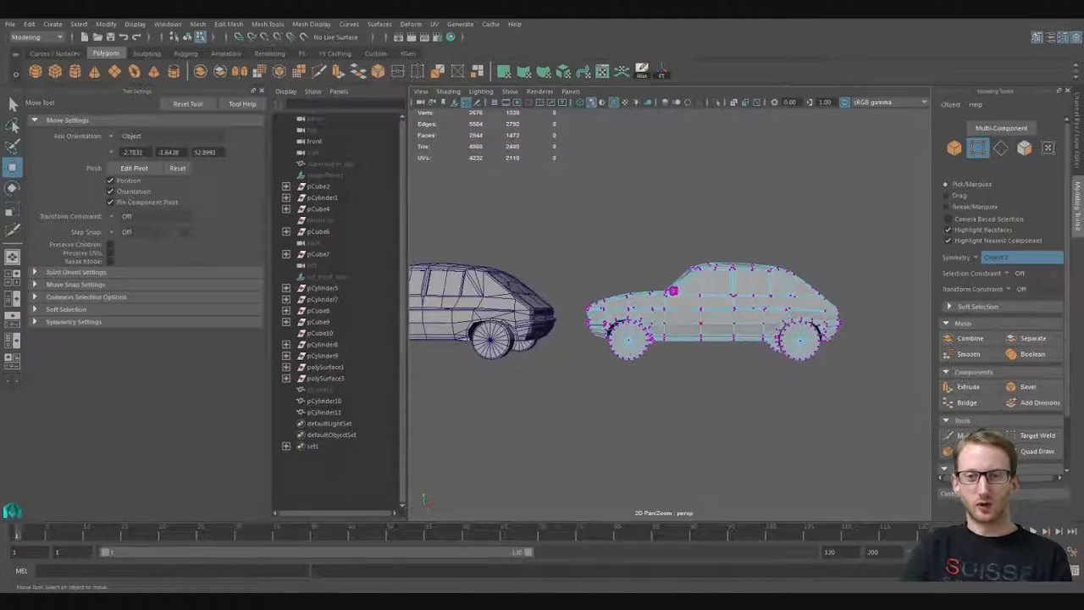
Step: Raise the roof vertices of the copied car to make its cabin taller
{"action": "scroll", "coordinate": [491, 251], "scroll_direction": "up", "scroll_amount": 3}
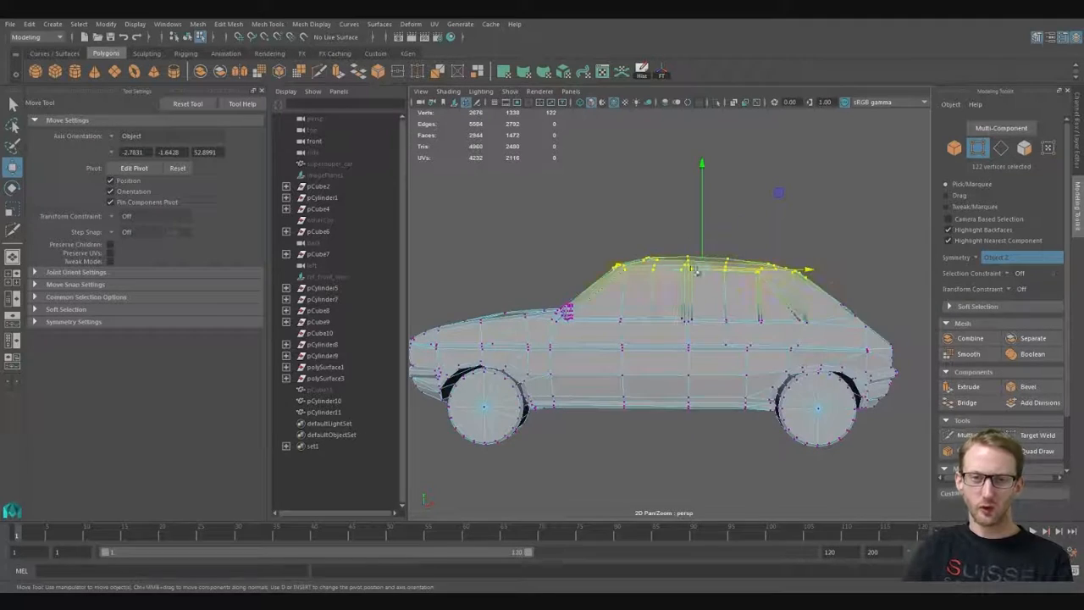
{"action": "left_click_drag", "start_coordinate": [697, 272], "coordinate": [700, 134]}
{"action": "scroll", "coordinate": [796, 224], "scroll_direction": "down", "scroll_amount": 3}
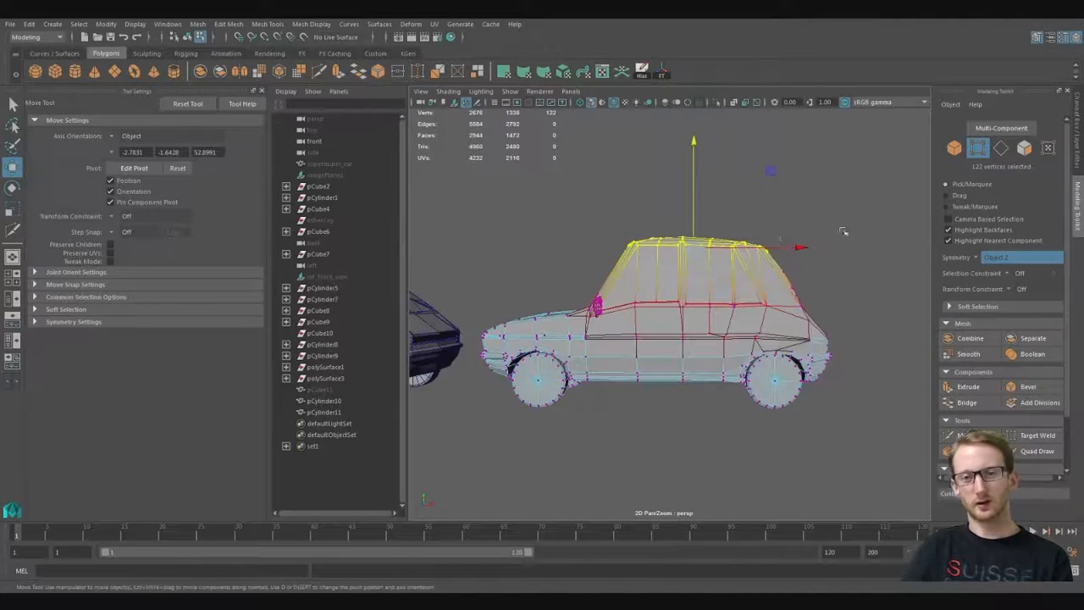
Step: Select the copied car's body parts without the wheels and combine them into one body mesh
{"action": "key", "text": "q"}
{"action": "key", "text": "F8"}
{"action": "left_click", "coordinate": [561, 391], "text": "shift"}
{"action": "left_click_drag", "start_coordinate": [561, 391], "coordinate": [626, 389], "text": "alt"}
{"action": "left_click", "coordinate": [772, 354], "text": "shift"}
{"action": "left_click", "coordinate": [970, 338]}
Step: Shorten the copied body by moving its rear-end vertices slightly towards the front
{"action": "key", "text": "F9"}
{"action": "left_click_drag", "start_coordinate": [584, 212], "coordinate": [840, 280]}
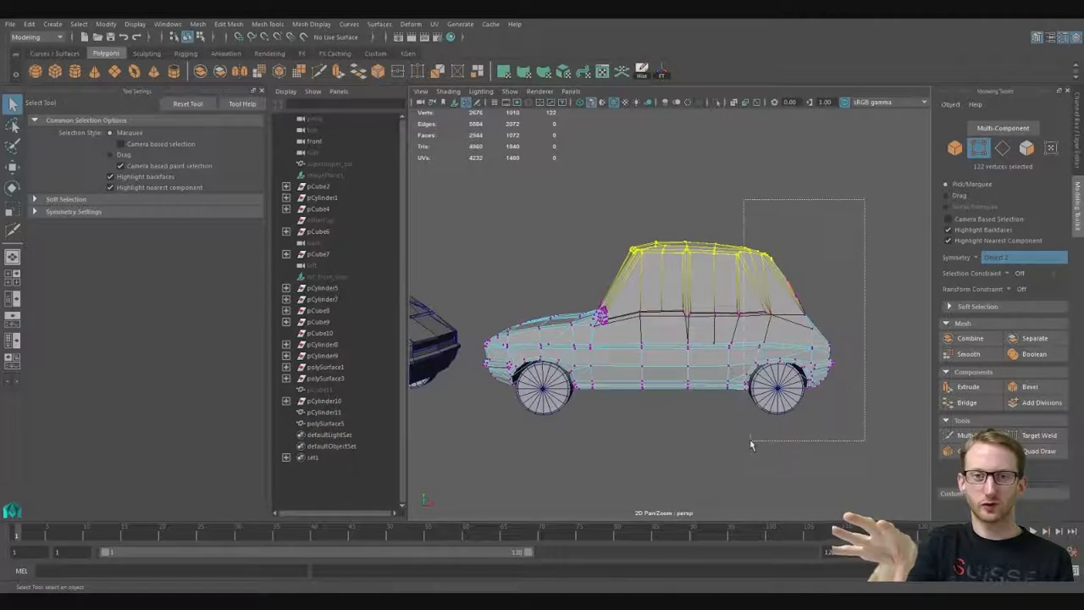
{"action": "left_click_drag", "start_coordinate": [749, 438], "coordinate": [749, 438]}
{"action": "key", "text": "w"}
{"action": "key", "text": "ctrl+z"}
{"action": "key", "text": "b"}
{"action": "mouse_move", "coordinate": [839, 316]}
{"action": "left_mouse_down"}
{"action": "mouse_move", "coordinate": [857, 316]}
{"action": "mouse_move", "coordinate": [823, 315]}
{"action": "left_mouse_up"}
{"action": "middle_click_drag", "start_coordinate": [596, 412], "coordinate": [657, 365], "text": "alt"}
{"action": "key", "text": "q"}
Step: Move the copied car's rear wheel forward to sit under the shortened body
{"action": "key", "text": "F8"}
{"action": "left_click_drag", "start_coordinate": [791, 324], "coordinate": [781, 328], "text": "alt"}
{"action": "left_click_drag", "start_coordinate": [872, 390], "coordinate": [802, 329]}
{"action": "key", "text": "w"}
{"action": "left_click", "coordinate": [709, 328]}
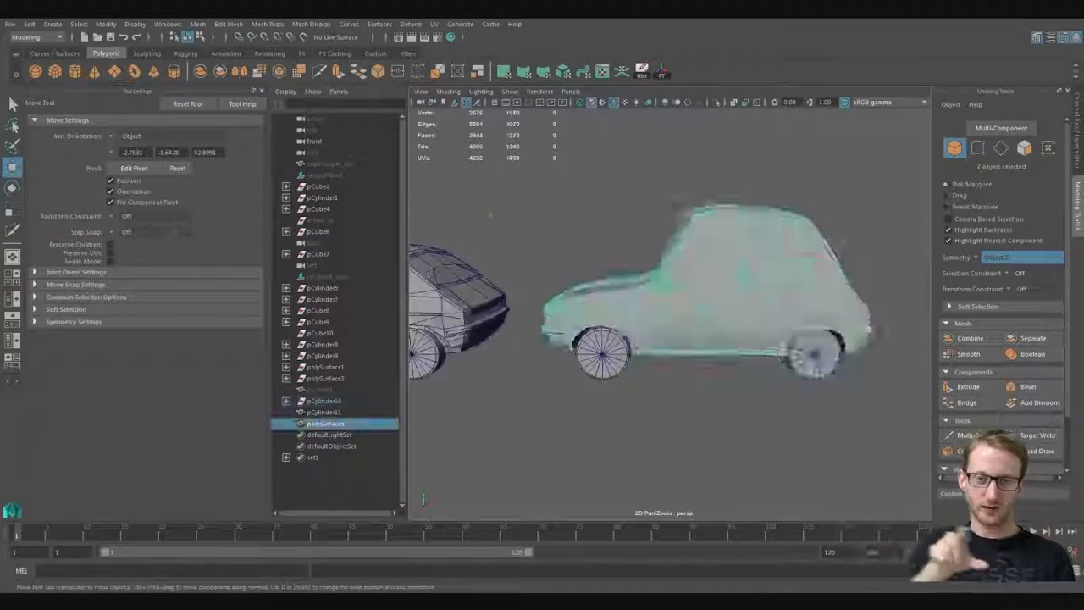
Step: Select the upper vertices of the copied body and inspect them from the front for symmetry
{"action": "left_click_drag", "start_coordinate": [709, 329], "coordinate": [766, 383], "text": "alt"}
{"action": "key", "text": "F9"}
{"action": "left_click_drag", "start_coordinate": [623, 275], "coordinate": [766, 339]}
{"action": "right_click_drag", "start_coordinate": [766, 343], "coordinate": [742, 237], "text": "alt"}
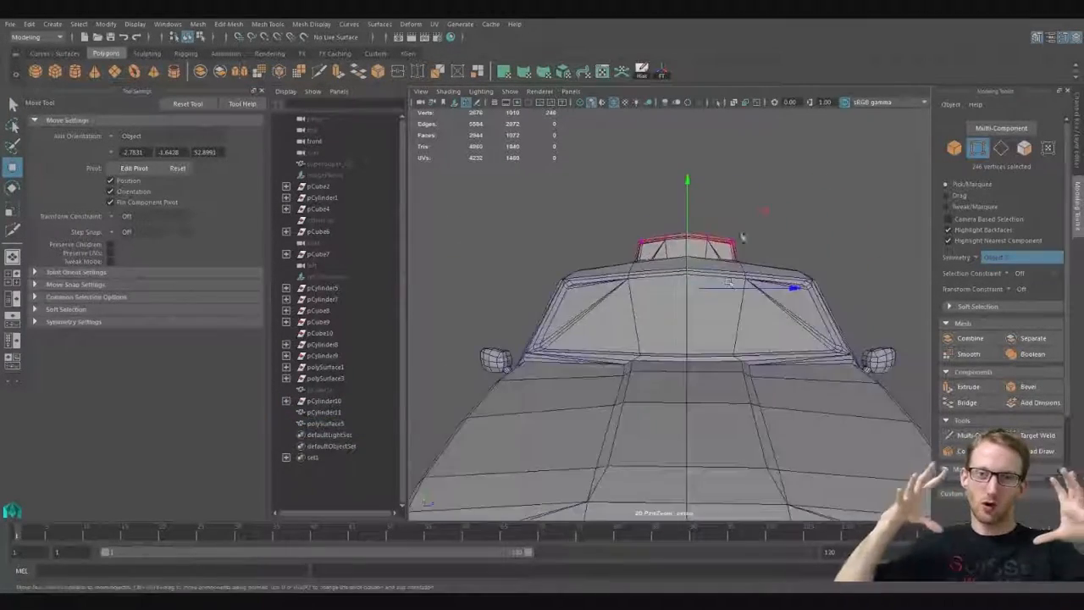
{"action": "left_click_drag", "start_coordinate": [743, 237], "coordinate": [792, 347], "text": "alt"}
{"action": "key", "text": "q"}
{"action": "left_click_drag", "start_coordinate": [792, 347], "coordinate": [784, 396], "text": "alt"}
{"action": "key", "text": "w"}
Step: Pick a vertex at the roof's front corner and set the selection symmetry to Object X
{"action": "key", "text": "q"}
{"action": "left_click_drag", "start_coordinate": [750, 340], "coordinate": [711, 369]}
{"action": "left_click", "coordinate": [93, 212]}
{"action": "left_click", "coordinate": [735, 371]}
{"action": "key", "text": "b"}
{"action": "left_click", "coordinate": [112, 227]}
{"action": "left_click", "coordinate": [136, 244]}
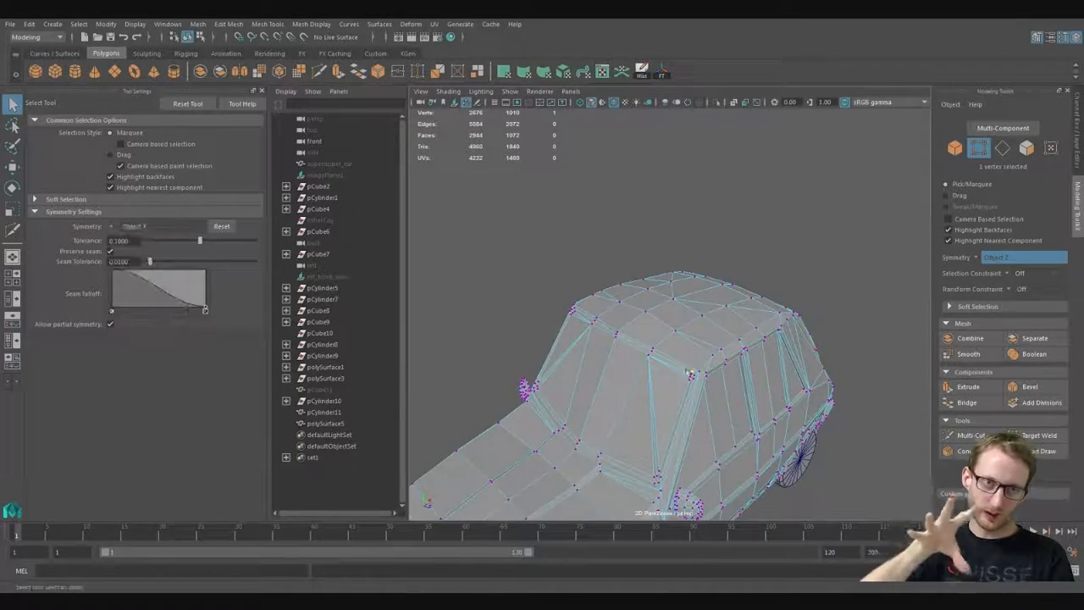
Step: Isolate the copied body and delete all faces on one side of its centre line
{"action": "right_click_drag", "start_coordinate": [677, 364], "coordinate": [610, 364], "text": "alt"}
{"action": "left_click_drag", "start_coordinate": [609, 364], "coordinate": [728, 423], "text": "alt"}
{"action": "key", "text": "F11"}
{"action": "left_click", "coordinate": [742, 234]}
{"action": "left_click_drag", "start_coordinate": [741, 234], "coordinate": [671, 273], "text": "alt"}
{"action": "key", "text": "F8"}
{"action": "key", "text": "ctrl+1"}
{"action": "key", "text": "space"}
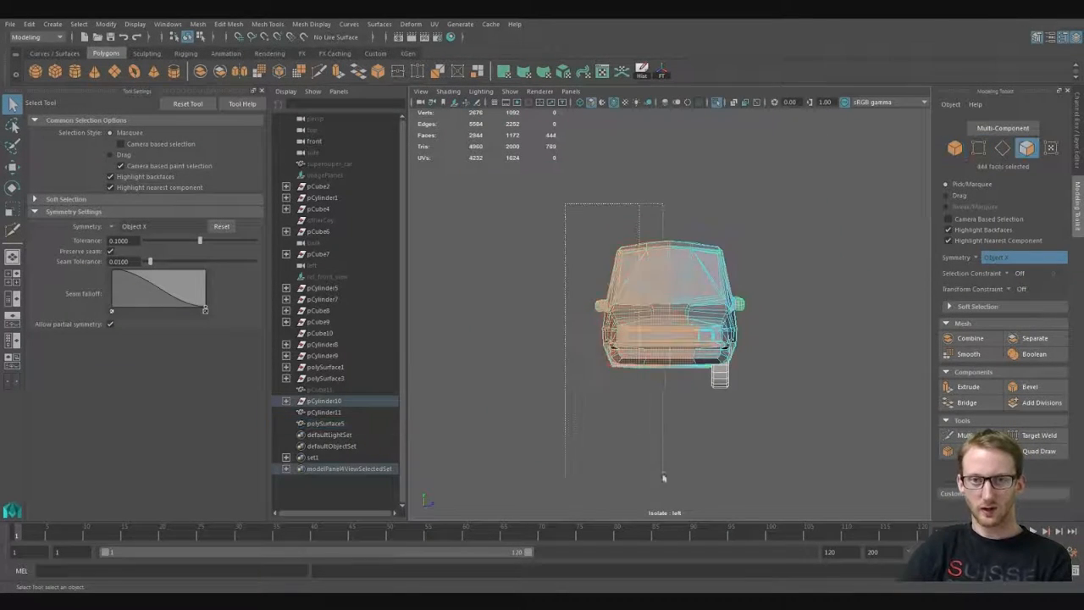
{"action": "key", "text": "Delete"}
{"action": "key", "text": "F8"}
Step: Examine the cut edge of the half body up close for stray centre-line vertices
{"action": "scroll", "coordinate": [697, 336], "scroll_direction": "up", "scroll_amount": 10}
{"action": "scroll", "coordinate": [702, 326], "scroll_direction": "down", "scroll_amount": 6}
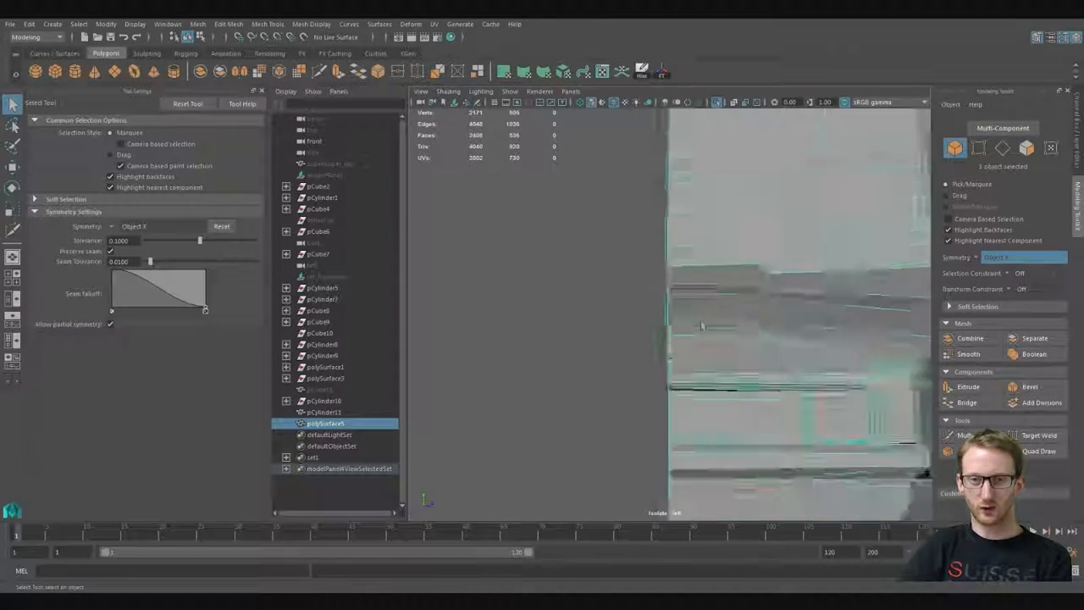
{"action": "scroll", "coordinate": [701, 327], "scroll_direction": "up", "scroll_amount": 4}
{"action": "key", "text": "F9"}
{"action": "key", "text": "space"}
{"action": "scroll", "coordinate": [579, 319], "scroll_direction": "down", "scroll_amount": 10}
{"action": "left_click_drag", "start_coordinate": [681, 275], "coordinate": [719, 258], "text": "alt"}
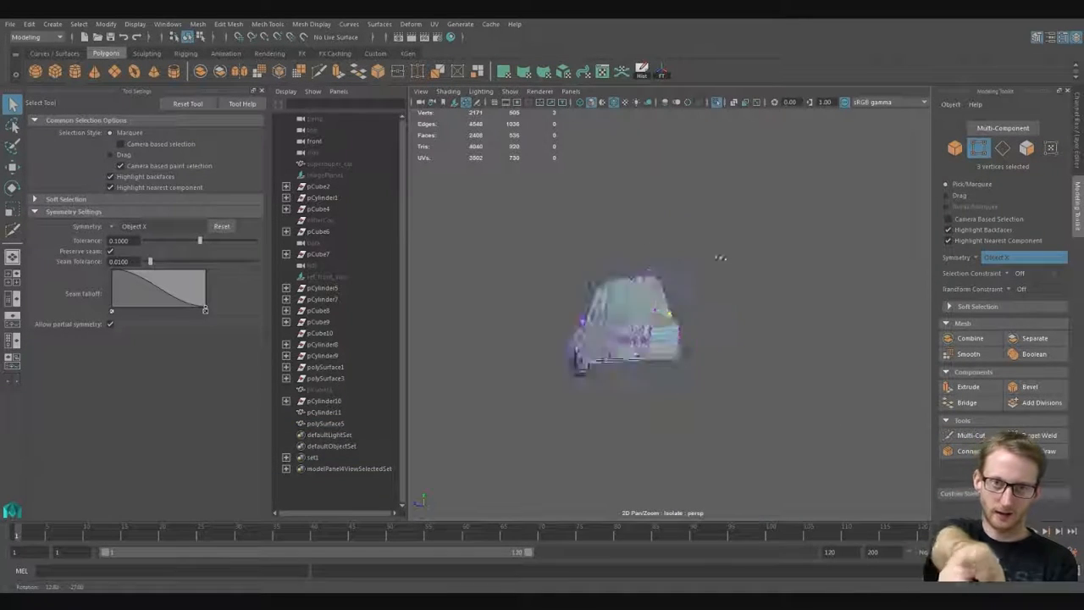
Step: Select the half body's centre-line vertices and set the Scale tool's axis orientation to Object
{"action": "key", "text": "space"}
{"action": "key", "text": "space"}
{"action": "left_click_drag", "start_coordinate": [622, 200], "coordinate": [679, 408]}
{"action": "key", "text": "r"}
{"action": "left_click", "coordinate": [112, 137]}
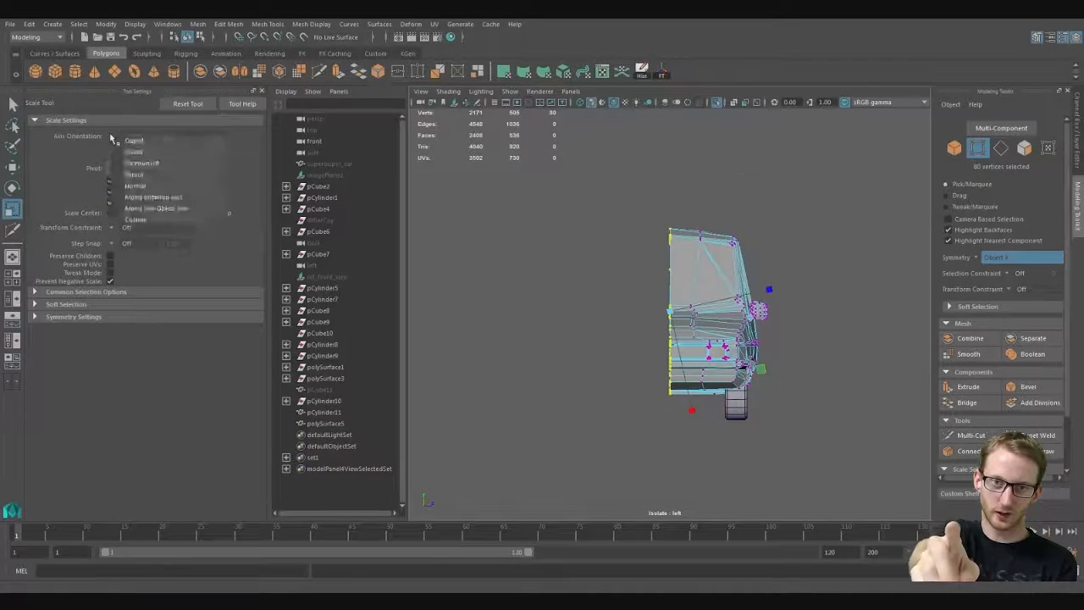
{"action": "left_click", "coordinate": [133, 140]}
{"action": "scroll", "coordinate": [753, 311], "scroll_direction": "up", "scroll_amount": 4}
Step: Move the half body's pivot onto its open centre edge
{"action": "key", "text": "w"}
{"action": "key", "text": "F8"}
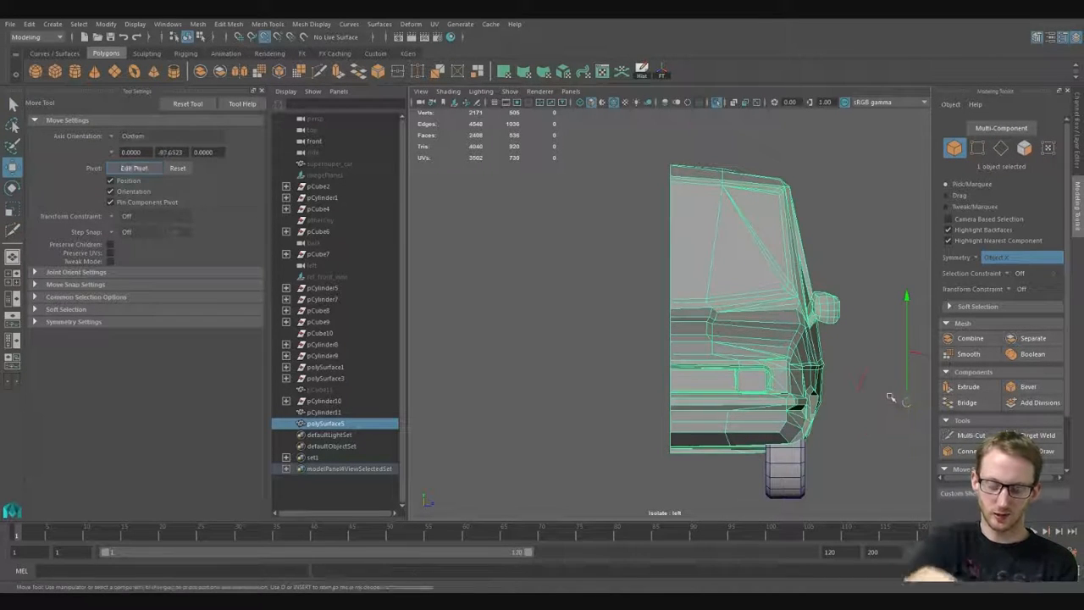
{"action": "left_click", "coordinate": [890, 397]}
{"action": "key", "text": "ctrl+z"}
{"action": "key", "text": "space"}
{"action": "key", "text": "space"}
{"action": "key", "text": "d"}
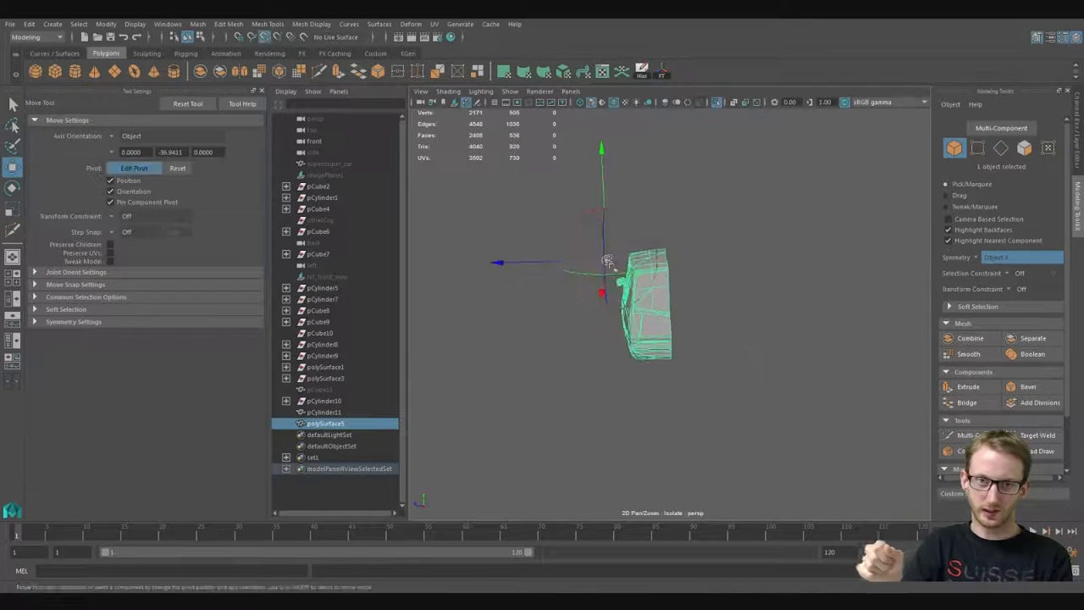
{"action": "left_click_drag", "start_coordinate": [605, 260], "coordinate": [665, 259]}
Step: Use Duplicate Special to create a mirrored instance of the half body across the centre line
{"action": "left_click_drag", "start_coordinate": [697, 316], "coordinate": [745, 406], "text": "alt"}
{"action": "key", "text": "space"}
{"action": "key", "text": "space"}
{"action": "key", "text": "space"}
{"action": "key", "text": "space"}
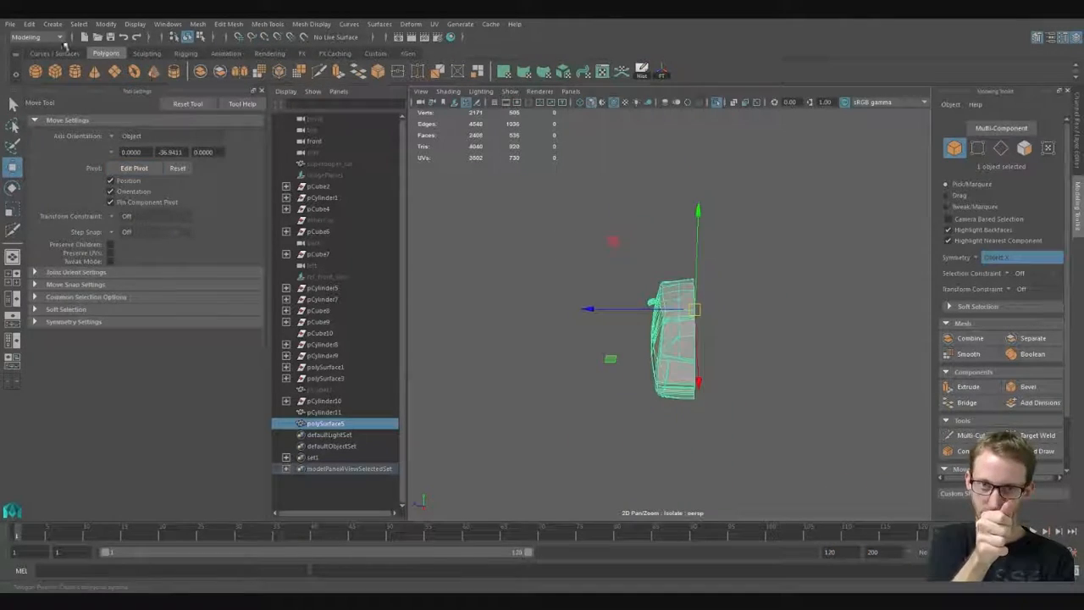
{"action": "left_click", "coordinate": [53, 25]}
{"action": "mouse_move", "coordinate": [30, 24]}
{"action": "left_click", "coordinate": [169, 222]}
{"action": "left_click", "coordinate": [376, 471]}
Step: Turn off isolation and select the mirrored body's roof vertices for scaling
{"action": "left_click_drag", "start_coordinate": [584, 457], "coordinate": [762, 321], "text": "alt"}
{"action": "left_click", "coordinate": [678, 339]}
{"action": "left_click", "coordinate": [716, 102]}
{"action": "left_click", "coordinate": [832, 345]}
{"action": "left_click_drag", "start_coordinate": [762, 254], "coordinate": [737, 279], "text": "alt"}
{"action": "left_click", "coordinate": [779, 305]}
{"action": "key", "text": "F9"}
{"action": "left_click_drag", "start_coordinate": [707, 199], "coordinate": [864, 248]}
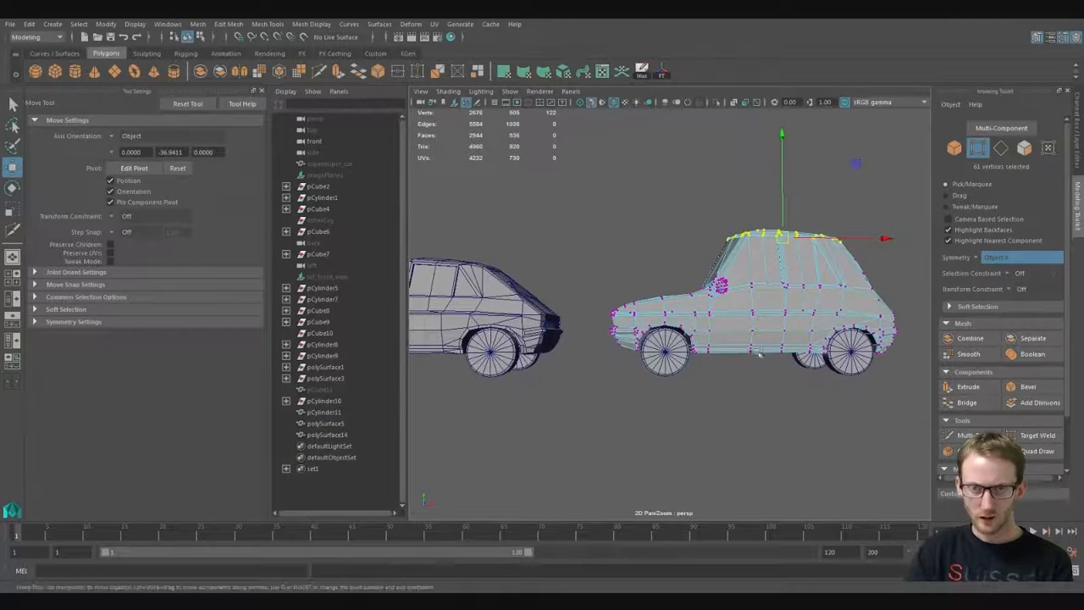
{"action": "left_click_drag", "start_coordinate": [758, 351], "coordinate": [631, 362], "text": "alt"}
{"action": "key", "text": "r"}
{"action": "key", "text": "q"}
Step: Select the restyled car's bonnet vertices in the front view and raise them with soft falloff
{"action": "left_click_drag", "start_coordinate": [593, 263], "coordinate": [724, 364]}
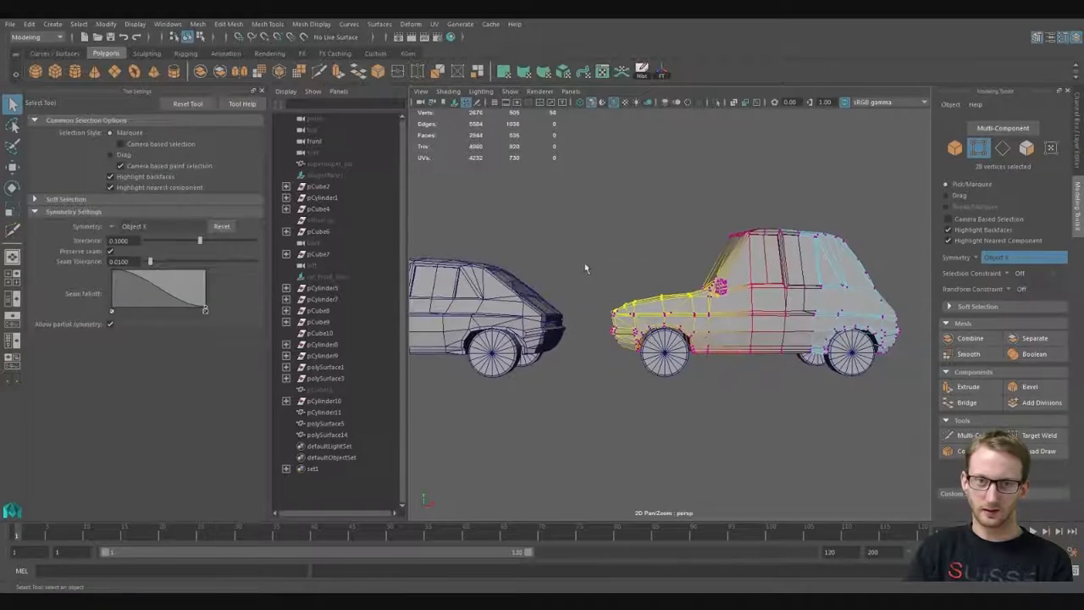
{"action": "scroll", "coordinate": [641, 314], "scroll_direction": "up", "scroll_amount": 5}
{"action": "key", "text": "space"}
{"action": "left_click_drag", "start_coordinate": [554, 246], "coordinate": [724, 317]}
{"action": "key", "text": "w"}
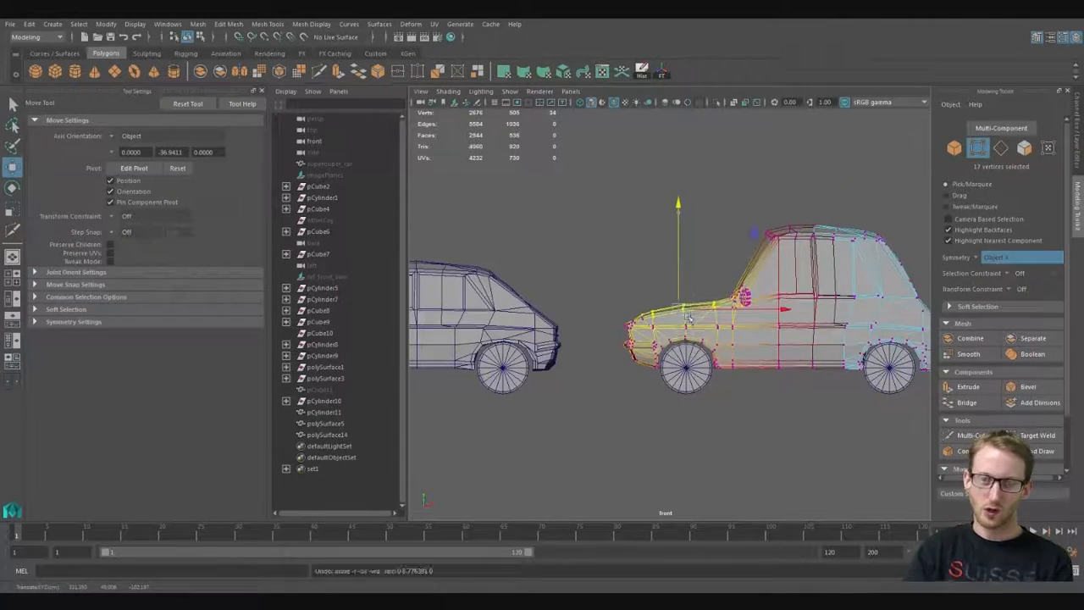
{"action": "key", "text": "space"}
{"action": "key", "text": "space"}
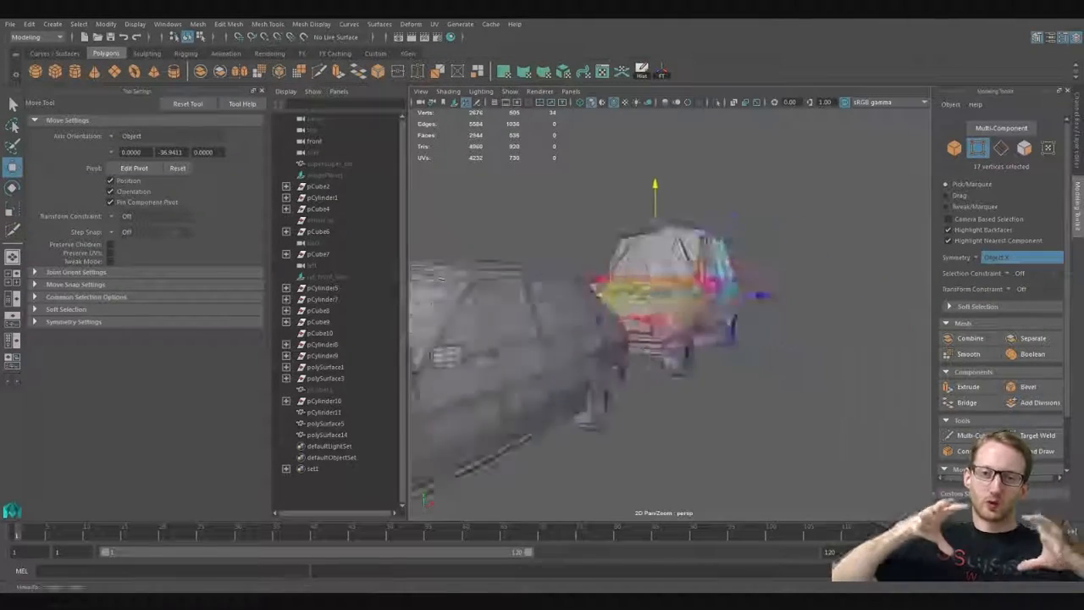
Step: Add the vertices at the base of the windscreen to the bonnet selection for moving together
{"action": "mouse_move", "coordinate": [681, 373]}
{"action": "left_mouse_down", "text": "alt"}
{"action": "mouse_move", "coordinate": [731, 457]}
{"action": "mouse_move", "coordinate": [663, 374]}
{"action": "left_mouse_up", "text": "alt"}
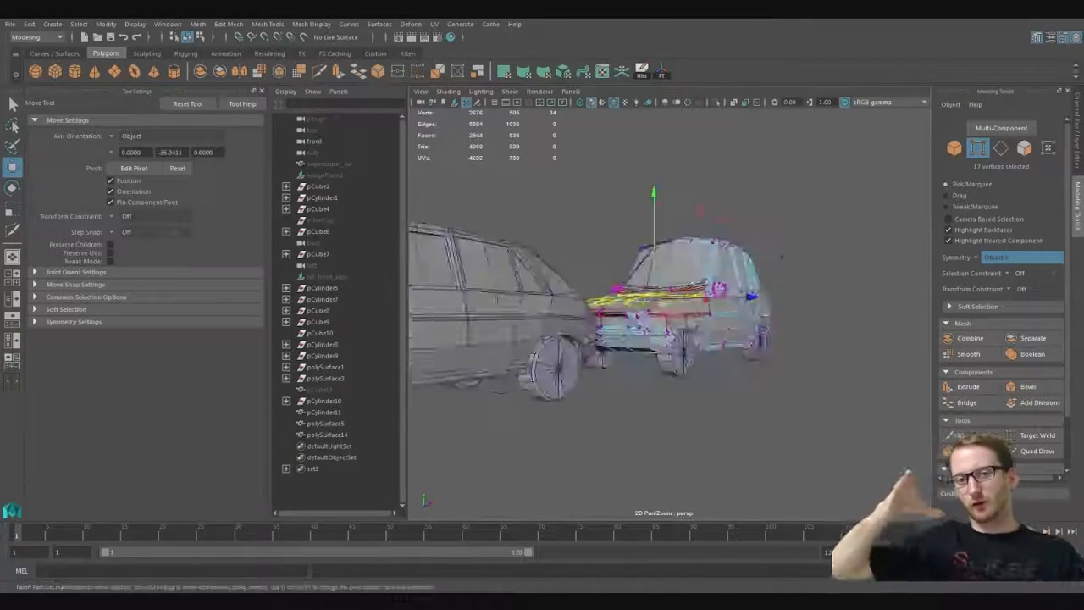
{"action": "scroll", "coordinate": [678, 297], "scroll_direction": "up", "scroll_amount": 5}
{"action": "left_click_drag", "start_coordinate": [660, 287], "coordinate": [593, 411], "text": "alt"}
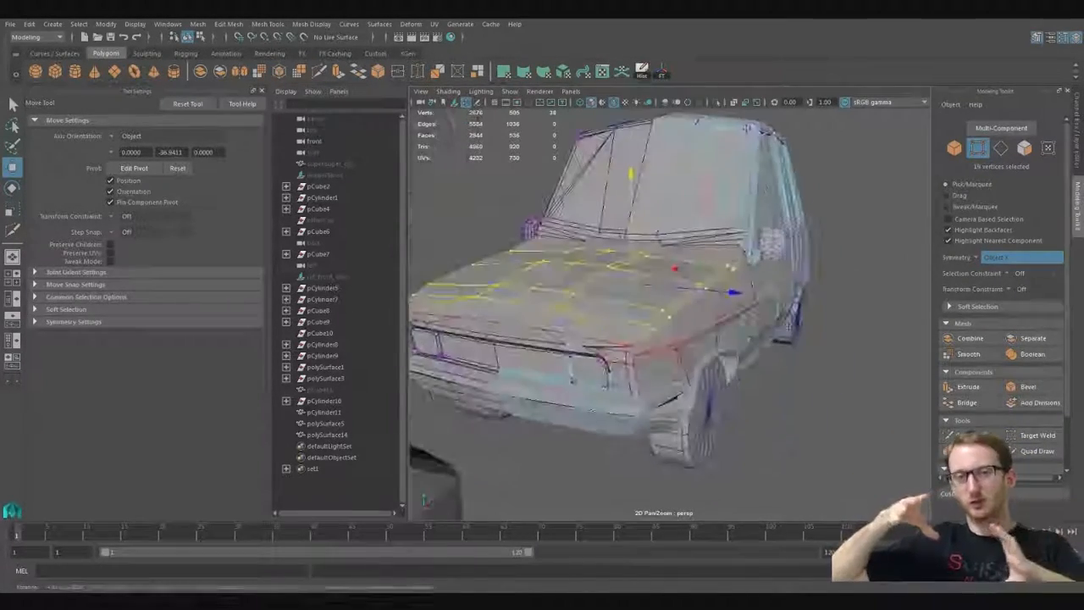
{"action": "key", "text": "q"}
{"action": "left_click_drag", "start_coordinate": [535, 215], "coordinate": [622, 244], "text": "shift"}
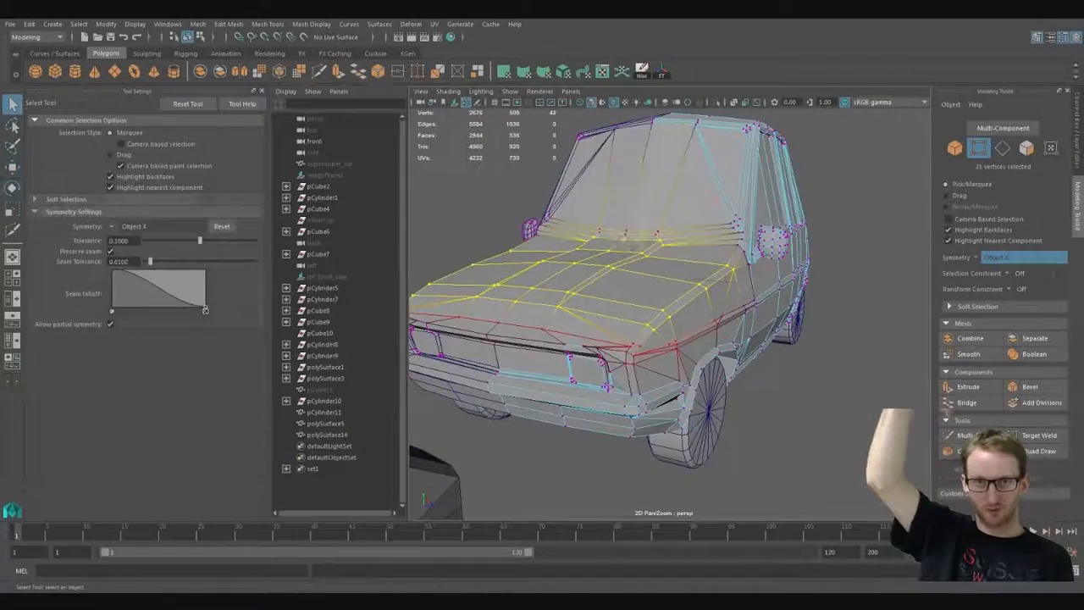
{"action": "key", "text": "w"}
{"action": "scroll", "coordinate": [745, 279], "scroll_direction": "down", "scroll_amount": 5}
{"action": "left_click_drag", "start_coordinate": [661, 321], "coordinate": [745, 279], "text": "alt"}
Step: Examine the reshaped bonnet line from the side with its upper vertices selected
{"action": "key", "text": "q"}
{"action": "key", "text": "F8"}
{"action": "left_click", "coordinate": [757, 414]}
{"action": "left_click_drag", "start_coordinate": [757, 414], "coordinate": [714, 438], "text": "alt"}
{"action": "left_click", "coordinate": [745, 317]}
{"action": "scroll", "coordinate": [714, 406], "scroll_direction": "up", "scroll_amount": 3}
{"action": "scroll", "coordinate": [713, 438], "scroll_direction": "up", "scroll_amount": 2}
{"action": "key", "text": "F9"}
{"action": "left_click_drag", "start_coordinate": [487, 246], "coordinate": [690, 305]}
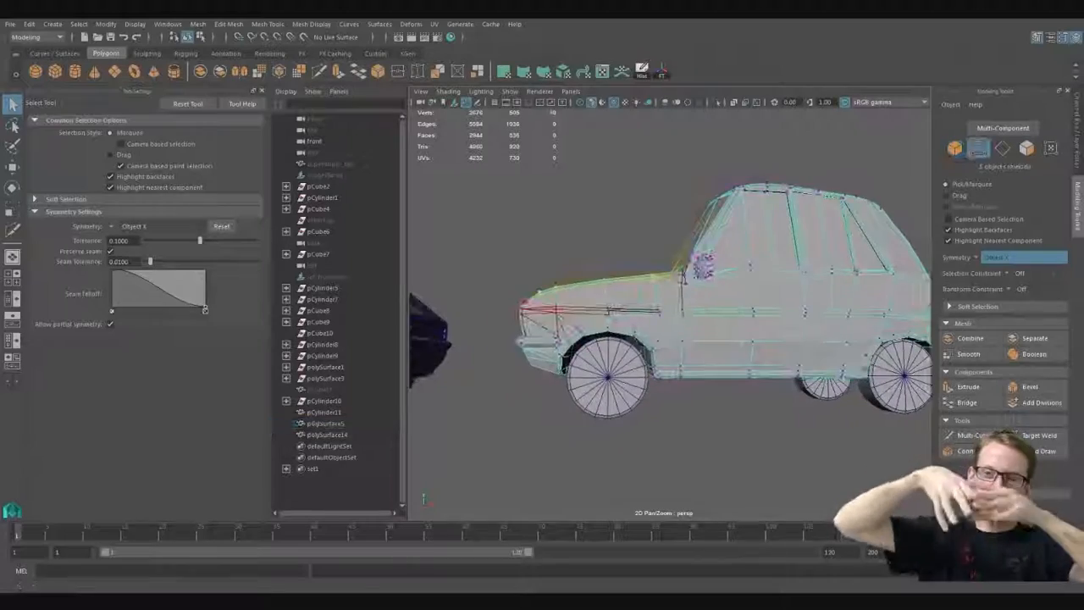
{"action": "scroll", "coordinate": [643, 305], "scroll_direction": "up", "scroll_amount": 2}
Step: Scale up the restyled car's front wheel until it fills more than the wheel arch
{"action": "key", "text": "F8"}
{"action": "left_click", "coordinate": [620, 365]}
{"action": "key", "text": "r"}
{"action": "scroll", "coordinate": [648, 387], "scroll_direction": "down", "scroll_amount": 4}
{"action": "scroll", "coordinate": [649, 387], "scroll_direction": "up", "scroll_amount": 4}
{"action": "left_click", "coordinate": [607, 413]}
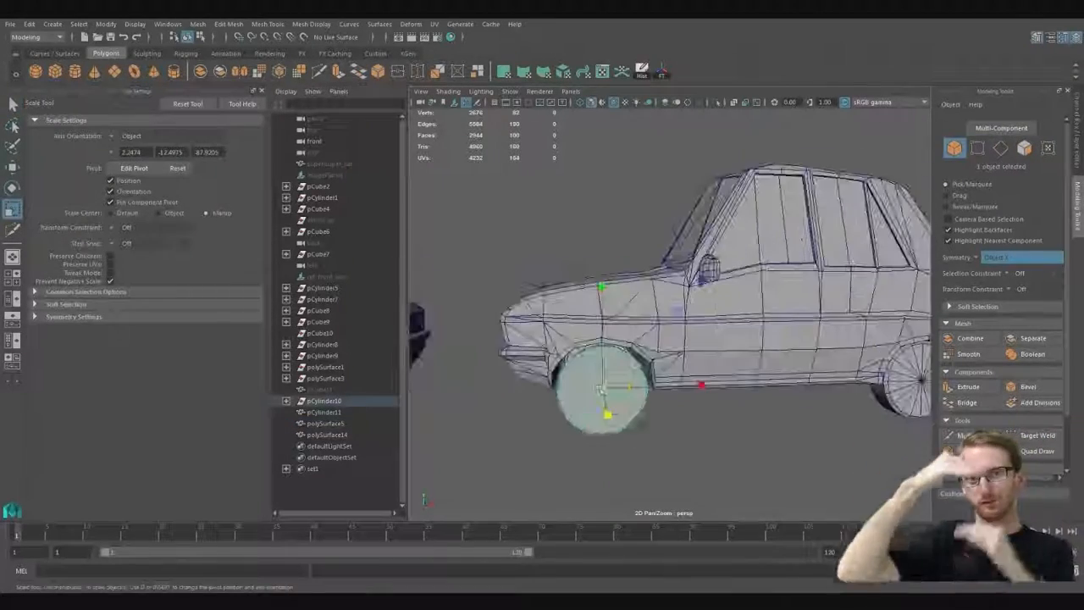
{"action": "left_click", "coordinate": [603, 389]}
{"action": "scroll", "coordinate": [724, 430], "scroll_direction": "down", "scroll_amount": 4}
{"action": "scroll", "coordinate": [662, 408], "scroll_direction": "up", "scroll_amount": 4}
{"action": "left_click_drag", "start_coordinate": [723, 429], "coordinate": [711, 410], "text": "alt"}
{"action": "key", "text": "ctrl+z"}
{"action": "mouse_move", "coordinate": [604, 398]}
{"action": "left_mouse_down"}
{"action": "mouse_move", "coordinate": [653, 403]}
{"action": "mouse_move", "coordinate": [608, 392]}
{"action": "left_mouse_up"}
Step: Select the restyled body and switch the viewport shading to X-Ray
{"action": "key", "text": "w"}
{"action": "left_click", "coordinate": [614, 318]}
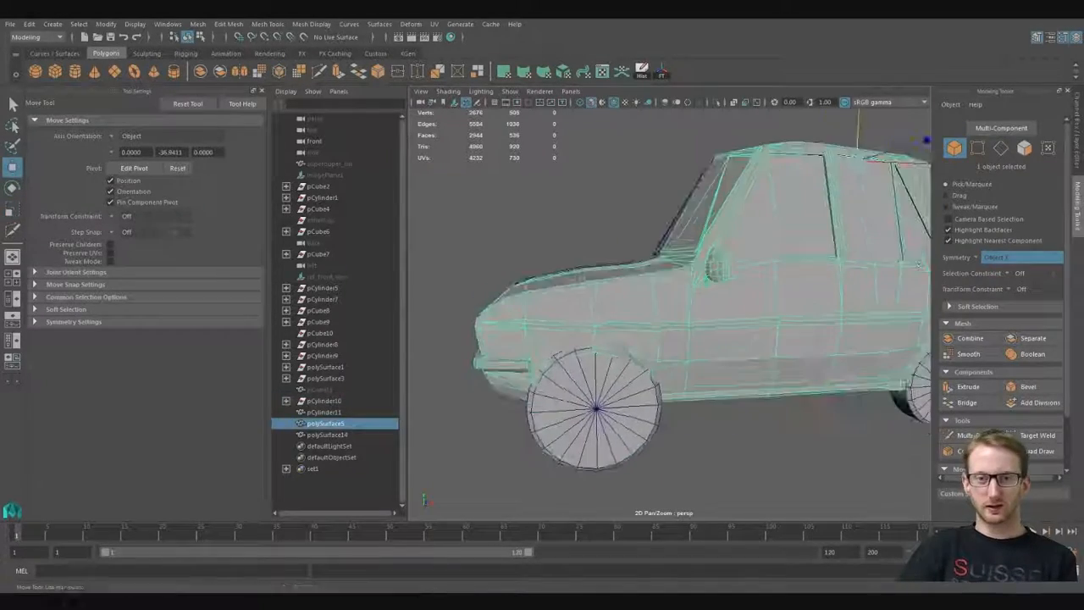
{"action": "key", "text": "F9"}
{"action": "key", "text": "q"}
{"action": "key", "text": "F8"}
{"action": "left_click", "coordinate": [602, 368]}
{"action": "left_click", "coordinate": [604, 321]}
{"action": "left_click", "coordinate": [448, 92]}
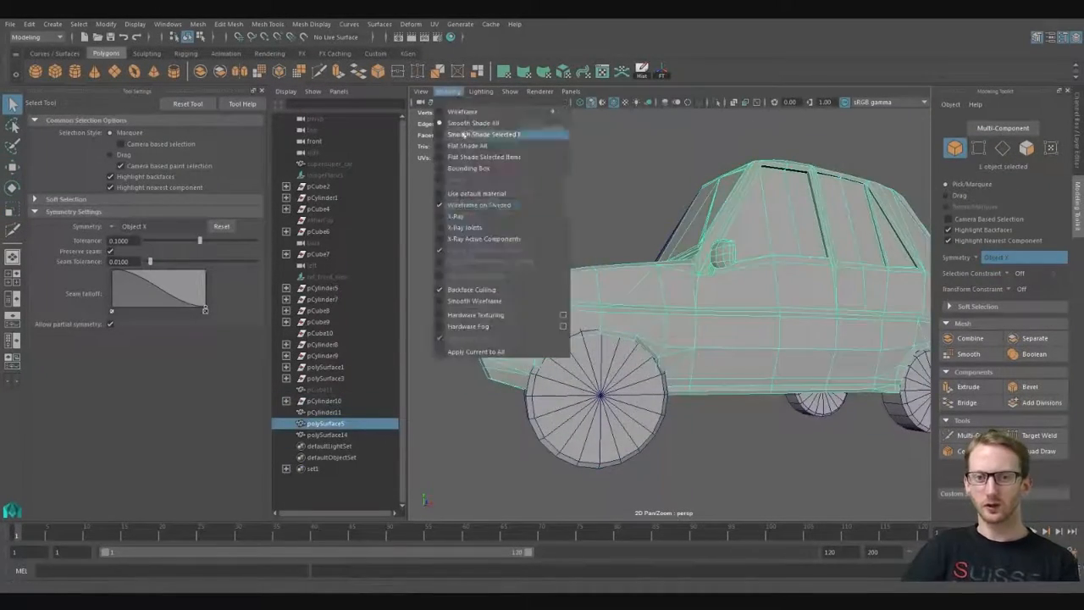
{"action": "left_click", "coordinate": [460, 215]}
Step: Move the upper vertices of the front wheel arch outward to fit around the enlarged wheel
{"action": "mouse_move", "coordinate": [656, 356]}
{"action": "left_mouse_down", "text": "alt"}
{"action": "mouse_move", "coordinate": [616, 360]}
{"action": "mouse_move", "coordinate": [673, 326]}
{"action": "mouse_move", "coordinate": [628, 331]}
{"action": "mouse_move", "coordinate": [627, 319]}
{"action": "left_mouse_up", "text": "alt"}
{"action": "key", "text": "F9"}
{"action": "left_click", "coordinate": [641, 329]}
{"action": "key", "text": "w"}
{"action": "scroll", "coordinate": [635, 330], "scroll_direction": "up", "scroll_amount": 3}
{"action": "left_click_drag", "start_coordinate": [667, 351], "coordinate": [670, 352]}
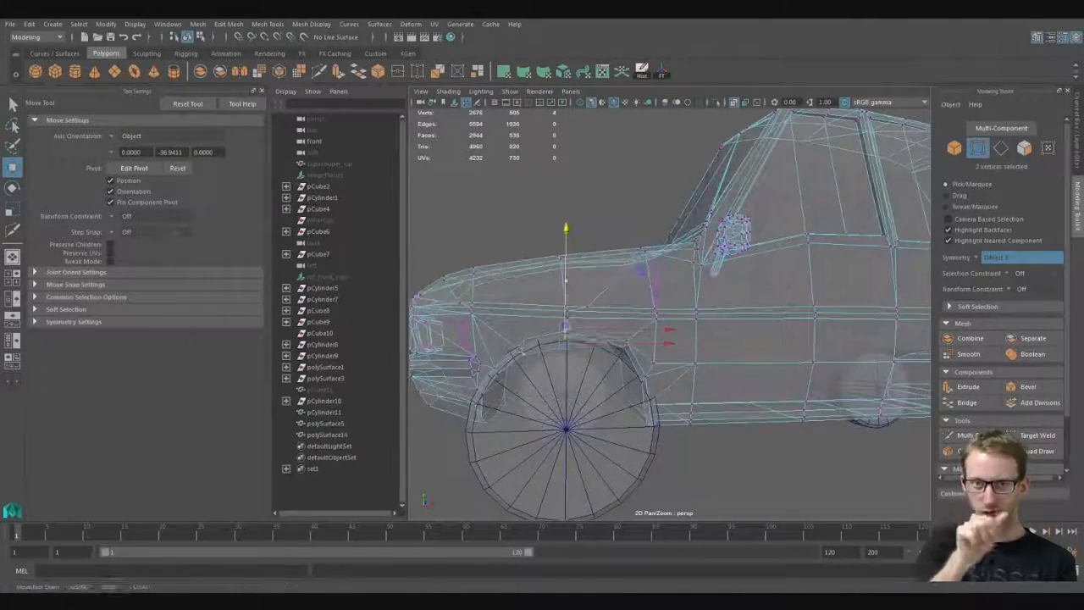
{"action": "left_click", "coordinate": [517, 329]}
{"action": "left_click_drag", "start_coordinate": [566, 280], "coordinate": [525, 270], "text": "alt"}
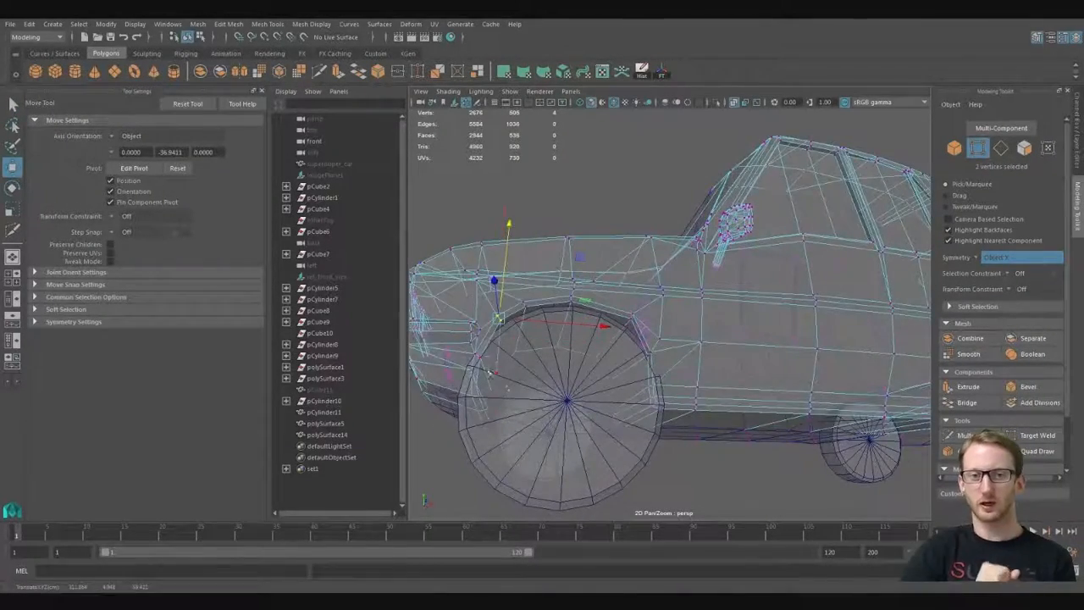
Step: Move the vertices along the front edge of the front wheel arch forward to make room for the enlarged wheel
{"action": "left_click_drag", "start_coordinate": [489, 373], "coordinate": [542, 398], "text": "alt"}
{"action": "left_click_drag", "start_coordinate": [499, 306], "coordinate": [544, 394]}
{"action": "left_click_drag", "start_coordinate": [569, 350], "coordinate": [565, 423]}
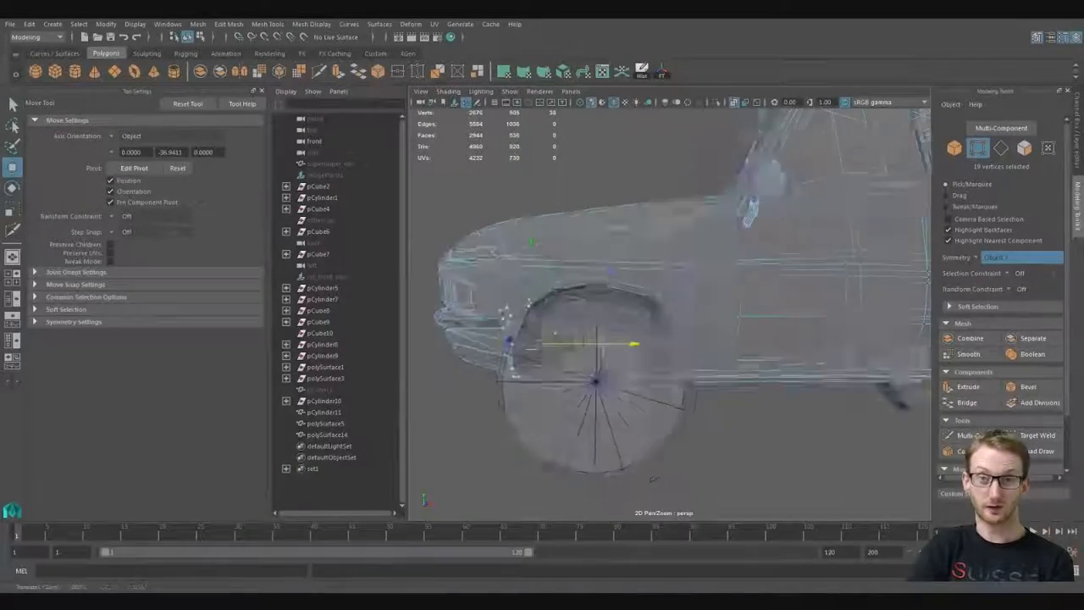
{"action": "left_click_drag", "start_coordinate": [654, 480], "coordinate": [630, 474], "text": "alt"}
{"action": "key", "text": "q"}
{"action": "left_click_drag", "start_coordinate": [487, 354], "coordinate": [563, 432], "text": "shift"}
{"action": "key", "text": "w"}
{"action": "key", "text": "q"}
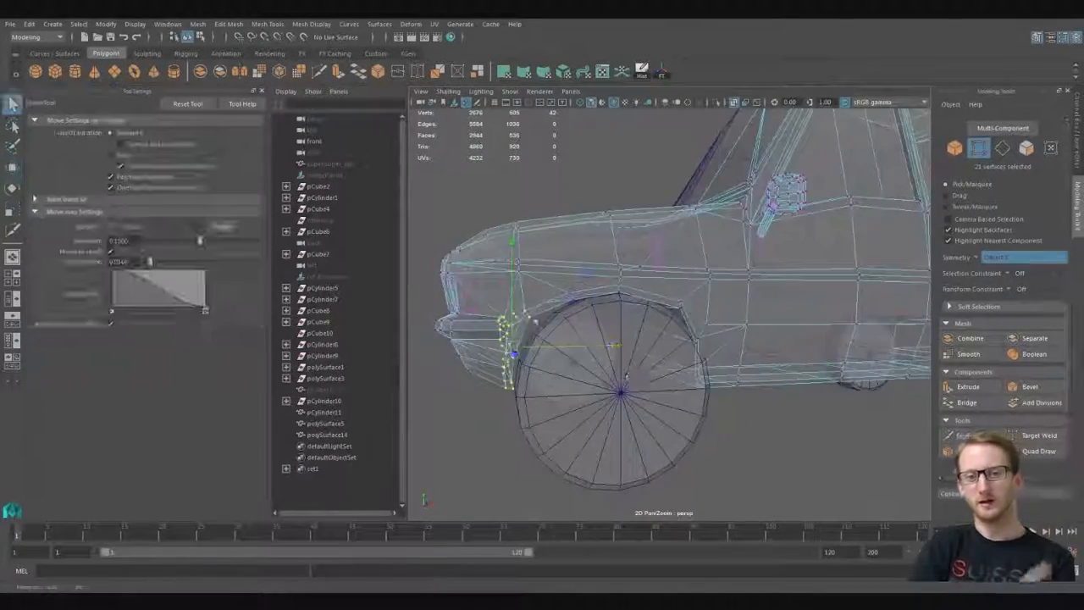
{"action": "key", "text": "w"}
{"action": "left_click_drag", "start_coordinate": [569, 359], "coordinate": [578, 349], "text": "alt"}
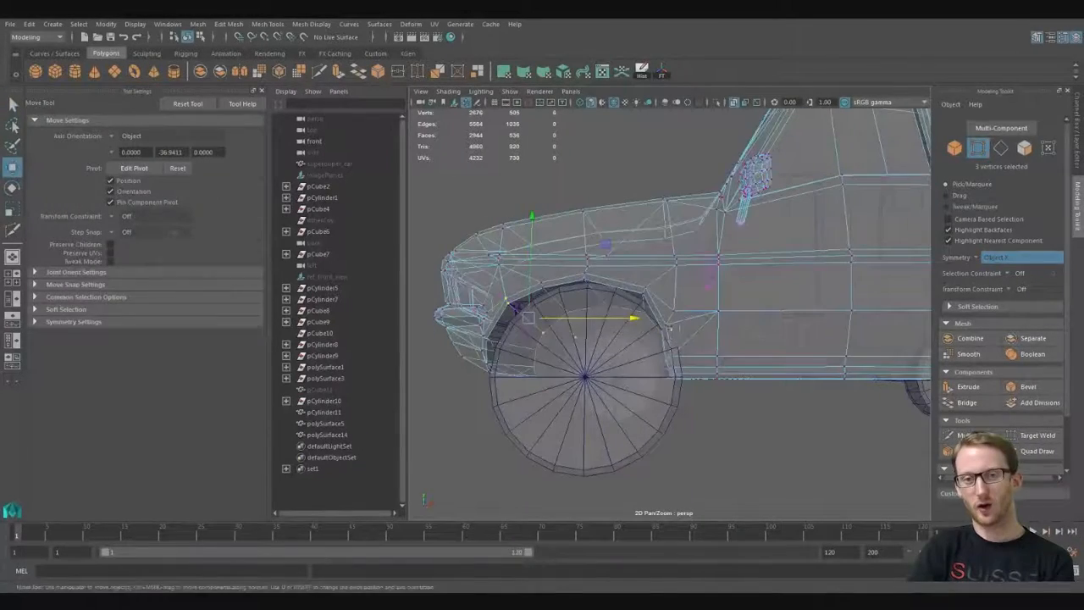
Step: Move the vertices along the rear edge of the front wheel arch backward, clear of the wheel
{"action": "key", "text": "q"}
{"action": "left_click_drag", "start_coordinate": [633, 278], "coordinate": [694, 386]}
{"action": "key", "text": "w"}
{"action": "left_click_drag", "start_coordinate": [709, 339], "coordinate": [629, 314], "text": "alt"}
{"action": "key", "text": "q"}
{"action": "key", "text": "F8"}
{"action": "left_click", "coordinate": [598, 380]}
{"action": "scroll", "coordinate": [713, 295], "scroll_direction": "down", "scroll_amount": 6}
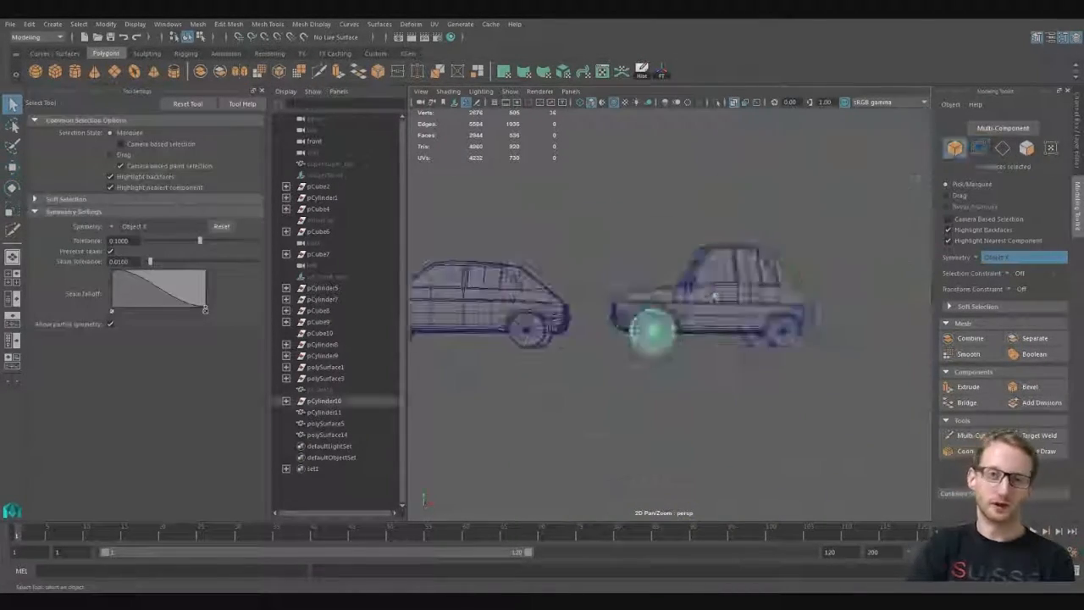
Step: Adjust the upper rear vertices of the front wheel arch so the opening follows the wheel's curve
{"action": "scroll", "coordinate": [714, 295], "scroll_direction": "up", "scroll_amount": 3}
{"action": "key", "text": "w"}
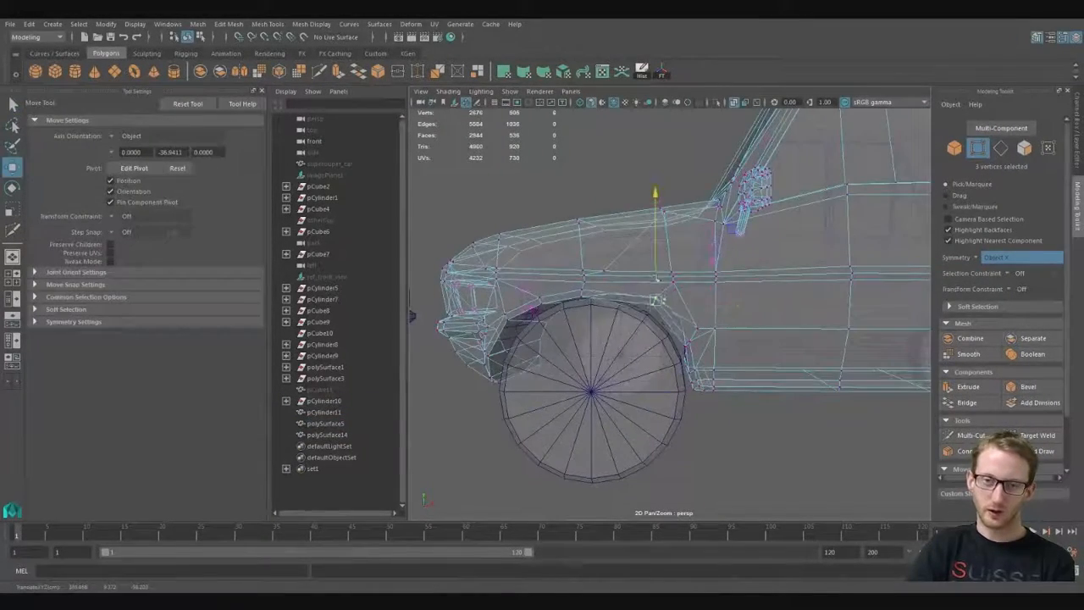
{"action": "left_click_drag", "start_coordinate": [653, 278], "coordinate": [682, 300], "text": "alt"}
{"action": "key", "text": "q"}
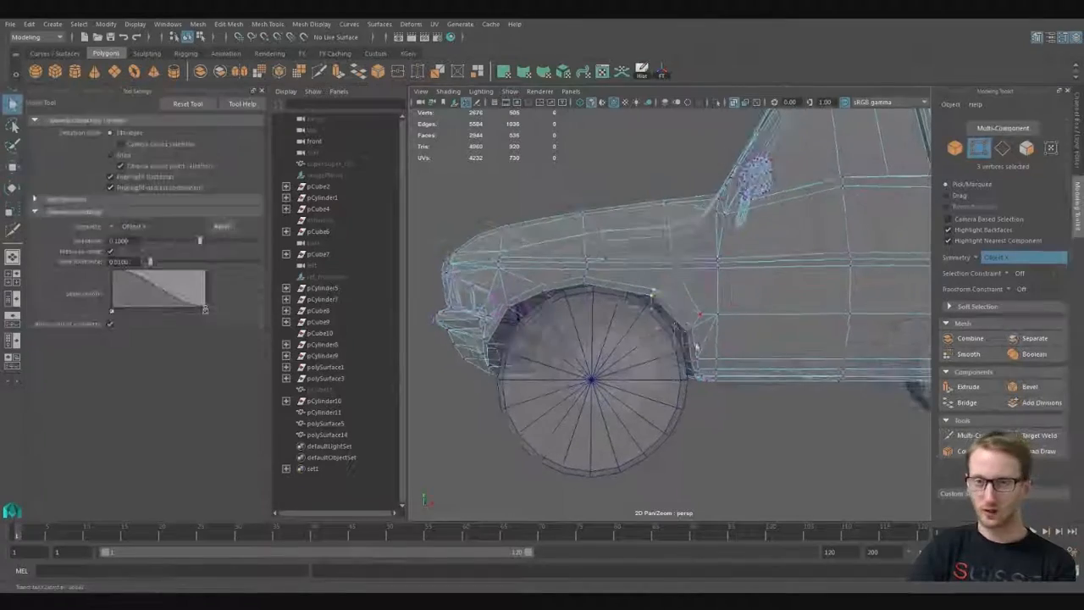
{"action": "left_click", "coordinate": [681, 327]}
{"action": "key", "text": "w"}
{"action": "scroll", "coordinate": [690, 331], "scroll_direction": "down", "scroll_amount": 10}
{"action": "key", "text": "q"}
{"action": "key", "text": "F8"}
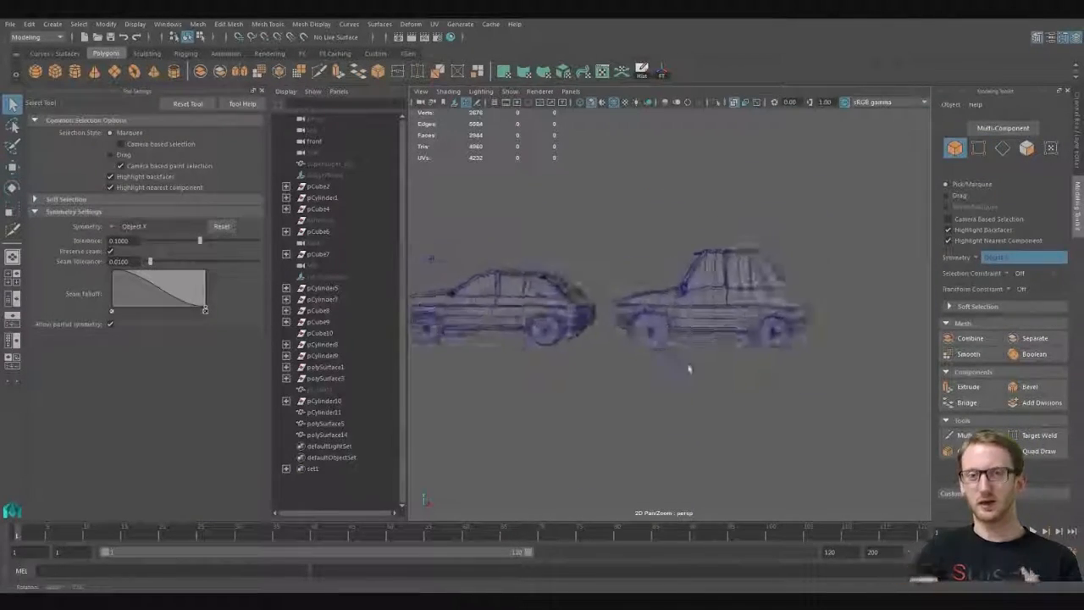
Step: Fit an enlarged wheel matching the front one under the restyled car's rear wheel arch
{"action": "scroll", "coordinate": [689, 369], "scroll_direction": "up", "scroll_amount": 4}
{"action": "left_click_drag", "start_coordinate": [688, 369], "coordinate": [663, 364], "text": "alt"}
{"action": "left_click", "coordinate": [690, 288]}
{"action": "left_click", "coordinate": [663, 369]}
{"action": "key", "text": "f"}
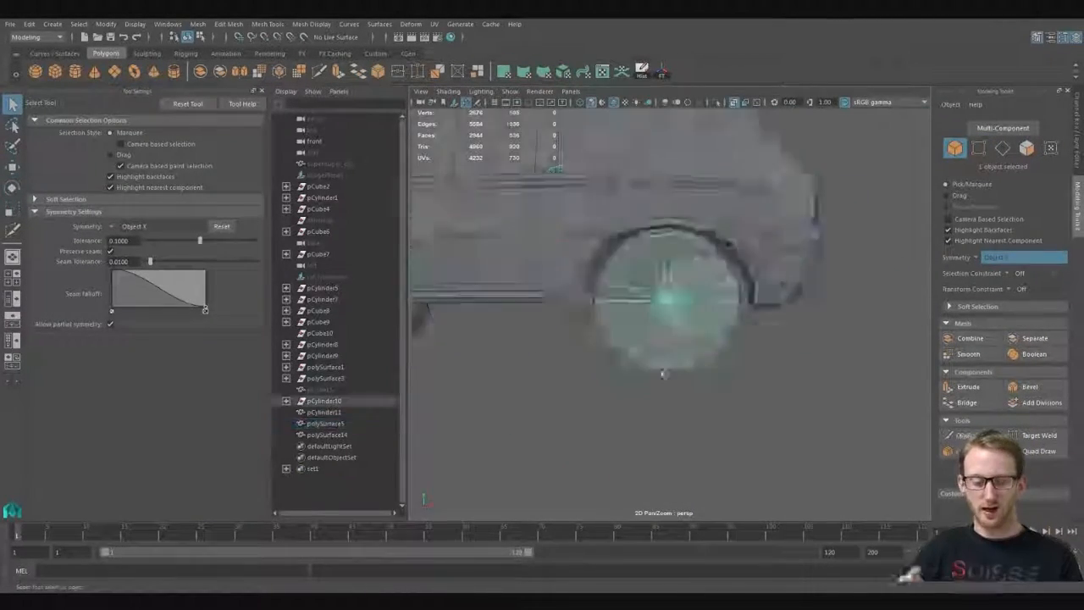
{"action": "scroll", "coordinate": [663, 373], "scroll_direction": "down", "scroll_amount": 5}
{"action": "key", "text": "w"}
{"action": "right_click_drag", "start_coordinate": [697, 330], "coordinate": [766, 334], "text": "alt"}
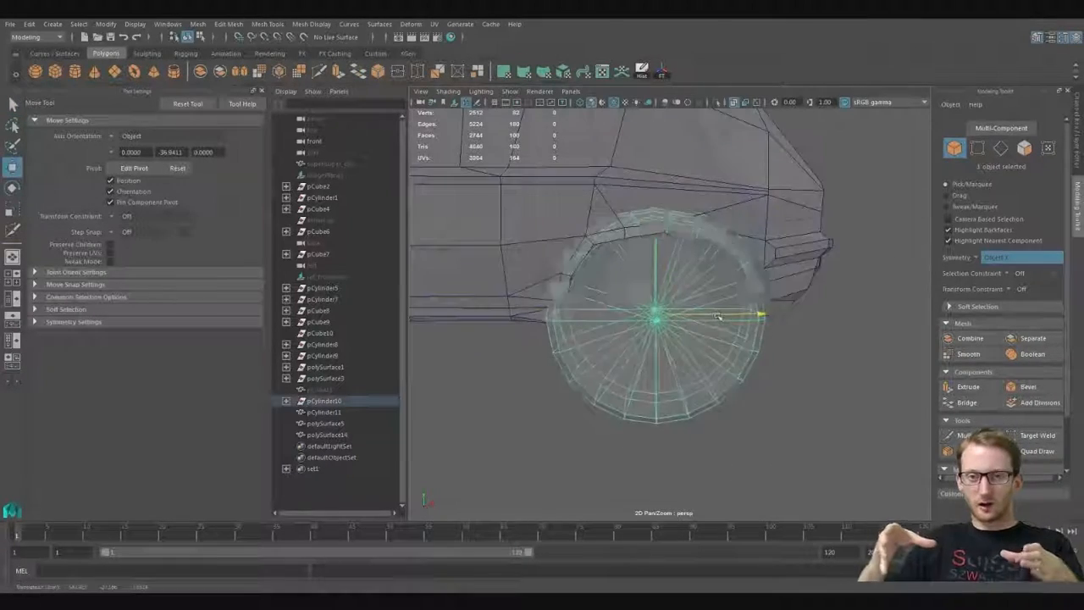
{"action": "left_click_drag", "start_coordinate": [677, 338], "coordinate": [723, 349], "text": "alt"}
{"action": "right_click_drag", "start_coordinate": [723, 349], "coordinate": [608, 342], "text": "alt"}
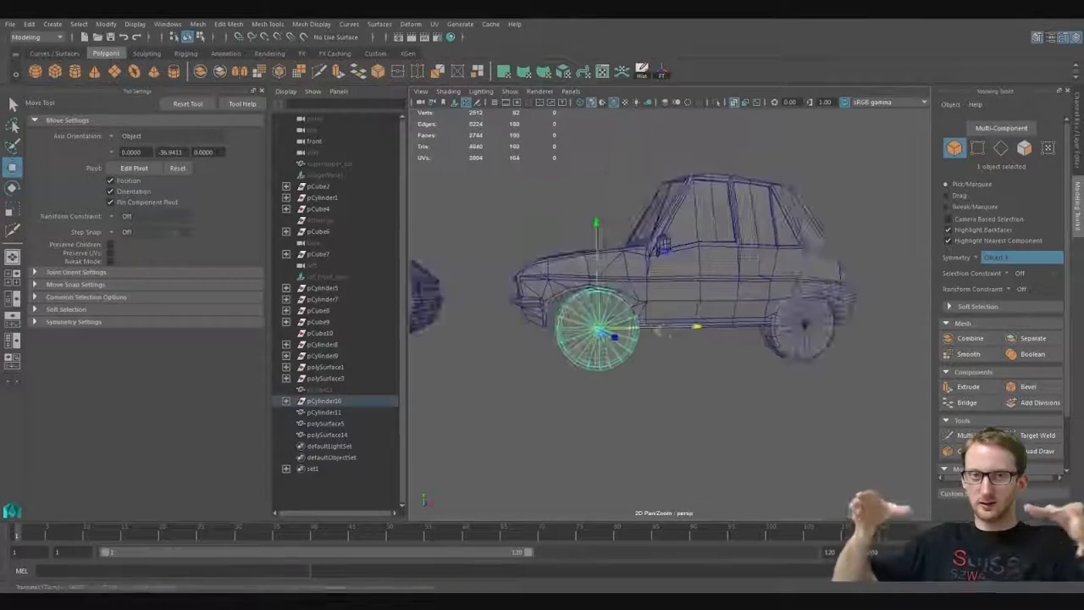
{"action": "left_click_drag", "start_coordinate": [657, 329], "coordinate": [750, 317]}
{"action": "middle_click_drag", "start_coordinate": [750, 317], "coordinate": [635, 330], "text": "alt"}
Step: Select all the rear wheel arch vertices and scale them up around the larger wheel
{"action": "right_click_drag", "start_coordinate": [634, 330], "coordinate": [649, 354], "text": "alt"}
{"action": "left_click", "coordinate": [627, 317]}
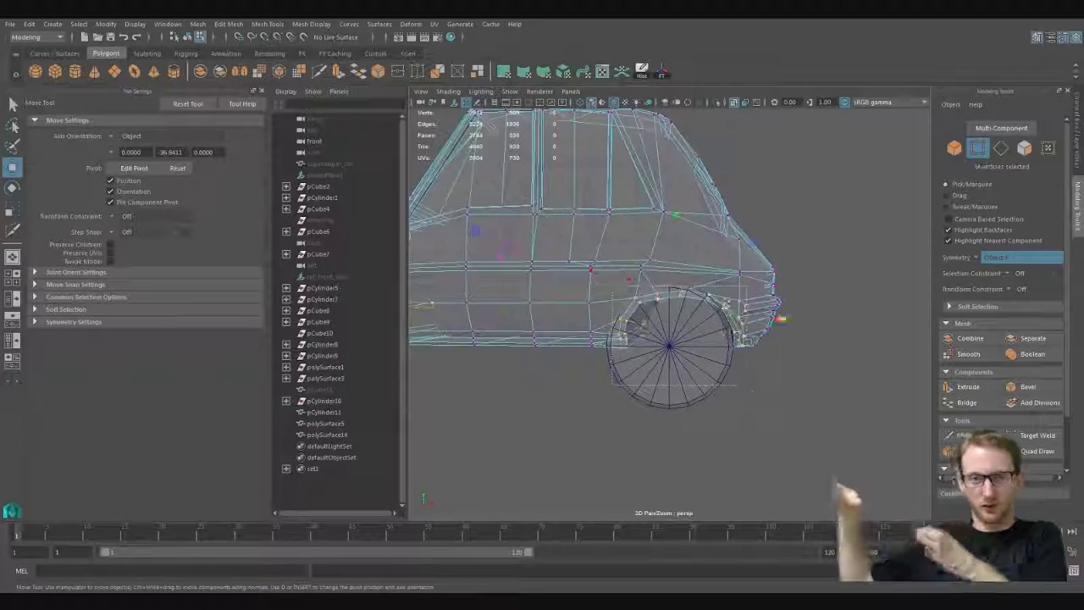
{"action": "left_click_drag", "start_coordinate": [611, 286], "coordinate": [748, 386]}
{"action": "key", "text": "r"}
{"action": "key", "text": "ctrl+z"}
{"action": "left_click_drag", "start_coordinate": [674, 209], "coordinate": [683, 203], "text": "alt"}
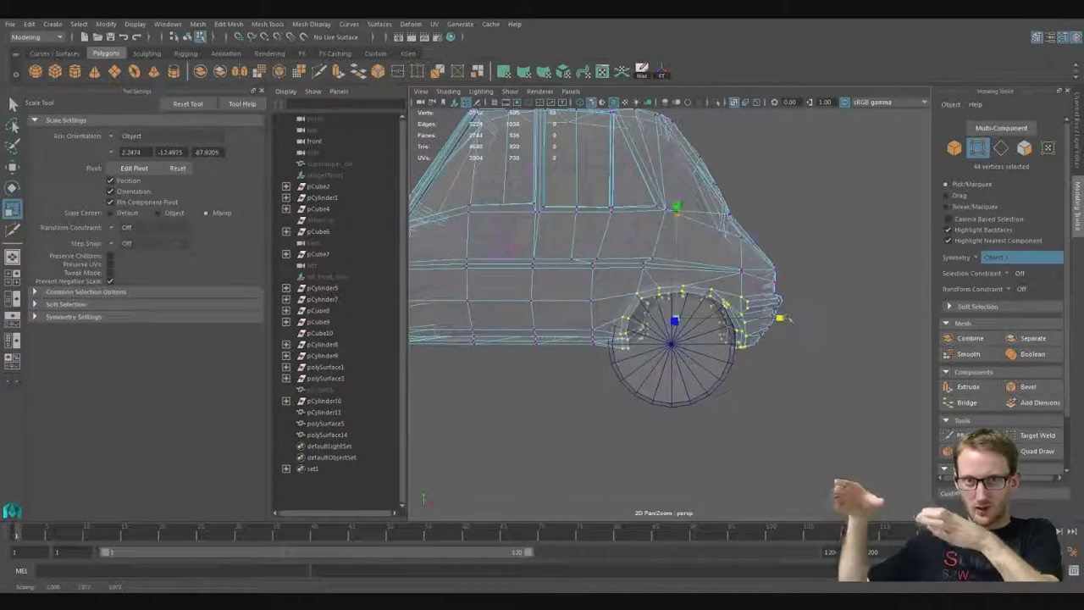
{"action": "left_click_drag", "start_coordinate": [677, 339], "coordinate": [699, 340], "text": "alt"}
Step: Move the vertices along the front edge of the rear wheel arch to clear the wheel
{"action": "key", "text": "w"}
{"action": "left_click_drag", "start_coordinate": [612, 292], "coordinate": [666, 314]}
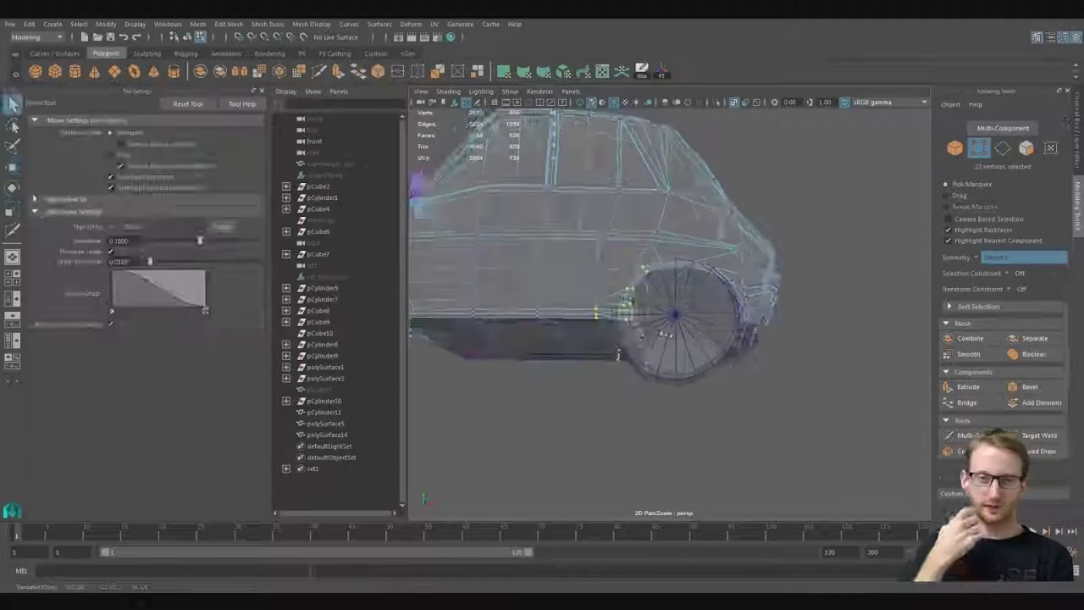
{"action": "left_click_drag", "start_coordinate": [677, 296], "coordinate": [644, 254], "text": "alt"}
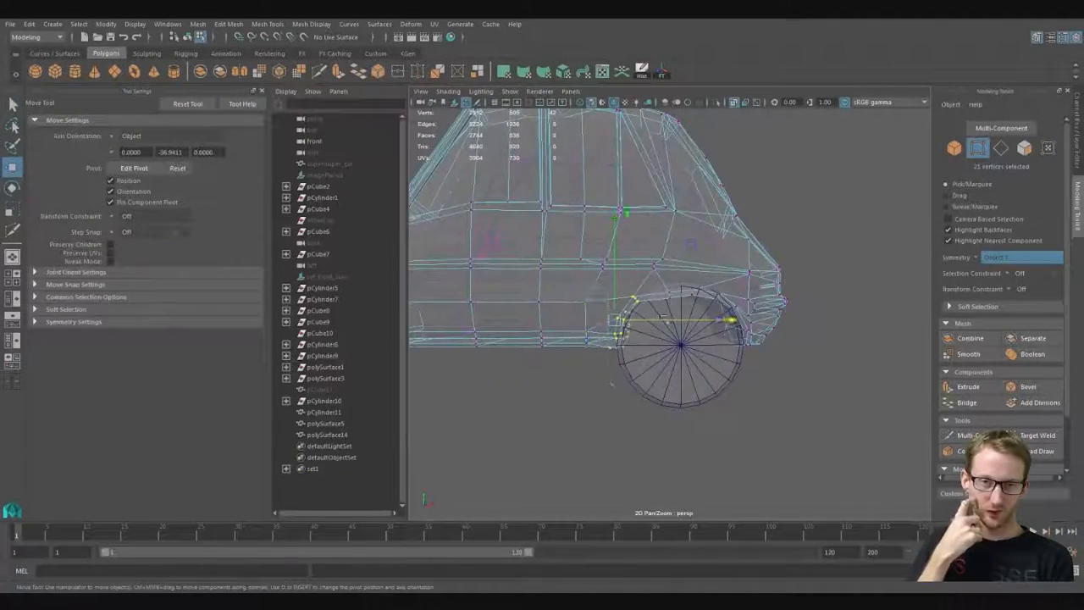
{"action": "key", "text": "space"}
{"action": "key", "text": "space"}
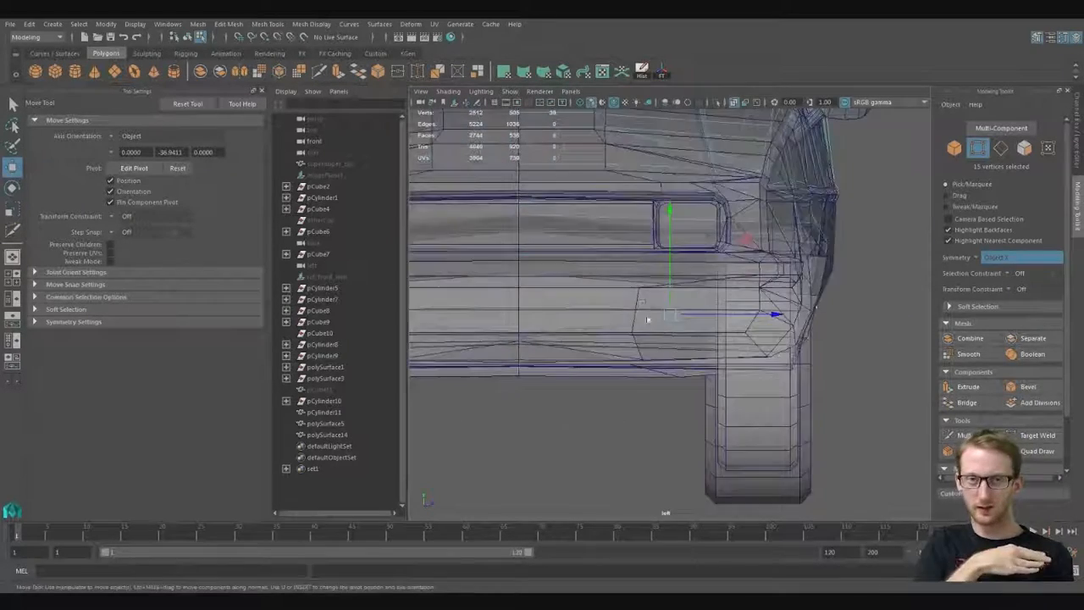
{"action": "key", "text": "space"}
{"action": "key", "text": "space"}
Step: Adjust the rear-side vertices of the rear wheel arch near the bumper in the front orthographic view
{"action": "middle_click_drag", "start_coordinate": [566, 308], "coordinate": [600, 297], "text": "alt"}
{"action": "scroll", "coordinate": [634, 295], "scroll_direction": "up", "scroll_amount": 10}
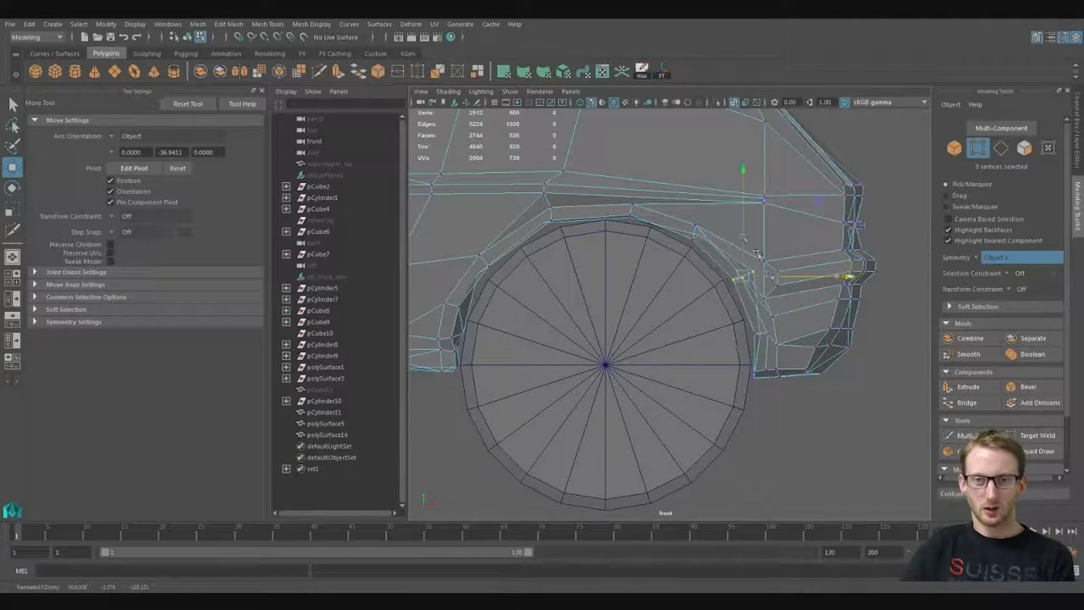
{"action": "key", "text": "q"}
{"action": "left_click", "coordinate": [756, 278]}
{"action": "left_click", "coordinate": [741, 246]}
{"action": "key", "text": "ctrl+z"}
{"action": "key", "text": "space"}
{"action": "key", "text": "space"}
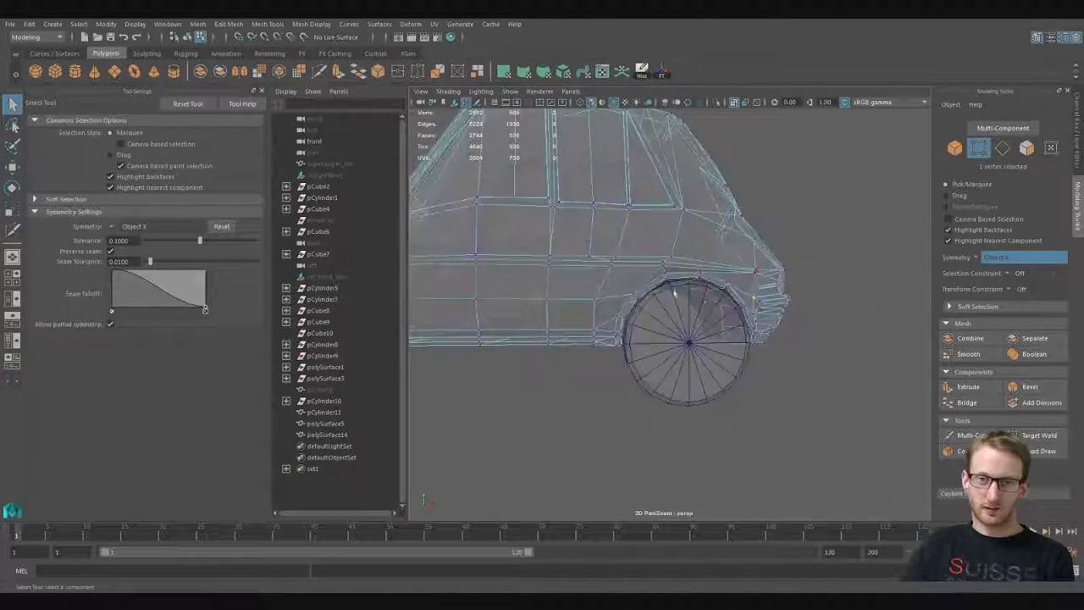
Step: Turn off X-Ray shading and check the rear wheel arch with solid surfaces
{"action": "scroll", "coordinate": [740, 271], "scroll_direction": "up", "scroll_amount": 6}
{"action": "mouse_move", "coordinate": [740, 271]}
{"action": "left_mouse_down", "text": "alt"}
{"action": "mouse_move", "coordinate": [712, 271]}
{"action": "mouse_move", "coordinate": [689, 254]}
{"action": "mouse_move", "coordinate": [702, 306]}
{"action": "mouse_move", "coordinate": [736, 292]}
{"action": "mouse_move", "coordinate": [690, 258]}
{"action": "left_mouse_up", "text": "alt"}
{"action": "left_click", "coordinate": [449, 91]}
{"action": "left_click", "coordinate": [471, 218]}
{"action": "mouse_move", "coordinate": [699, 338]}
{"action": "left_mouse_down", "text": "alt"}
{"action": "mouse_move", "coordinate": [609, 343]}
{"action": "mouse_move", "coordinate": [702, 363]}
{"action": "mouse_move", "coordinate": [682, 323]}
{"action": "left_mouse_up", "text": "alt"}
{"action": "scroll", "coordinate": [702, 360], "scroll_direction": "down", "scroll_amount": 5}
{"action": "key", "text": "space"}
{"action": "key", "text": "space"}
{"action": "middle_click_drag", "start_coordinate": [609, 283], "coordinate": [667, 324], "text": "alt"}
{"action": "scroll", "coordinate": [667, 324], "scroll_direction": "down", "scroll_amount": 8}
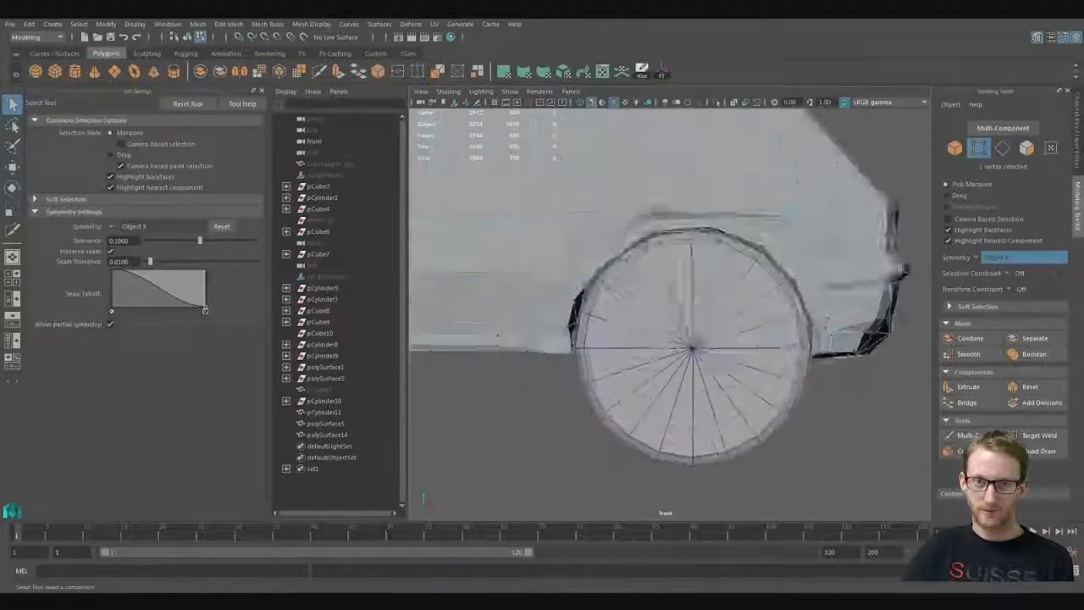
Step: Scale the sill-end vertices just ahead of the rear wheel to line them up
{"action": "scroll", "coordinate": [621, 144], "scroll_direction": "up", "scroll_amount": 4}
{"action": "middle_click_drag", "start_coordinate": [622, 144], "coordinate": [808, 144], "text": "alt"}
{"action": "key", "text": "w"}
{"action": "key", "text": "q"}
{"action": "left_click_drag", "start_coordinate": [617, 292], "coordinate": [660, 372]}
{"action": "key", "text": "w"}
{"action": "key", "text": "r"}
{"action": "key", "text": "q"}
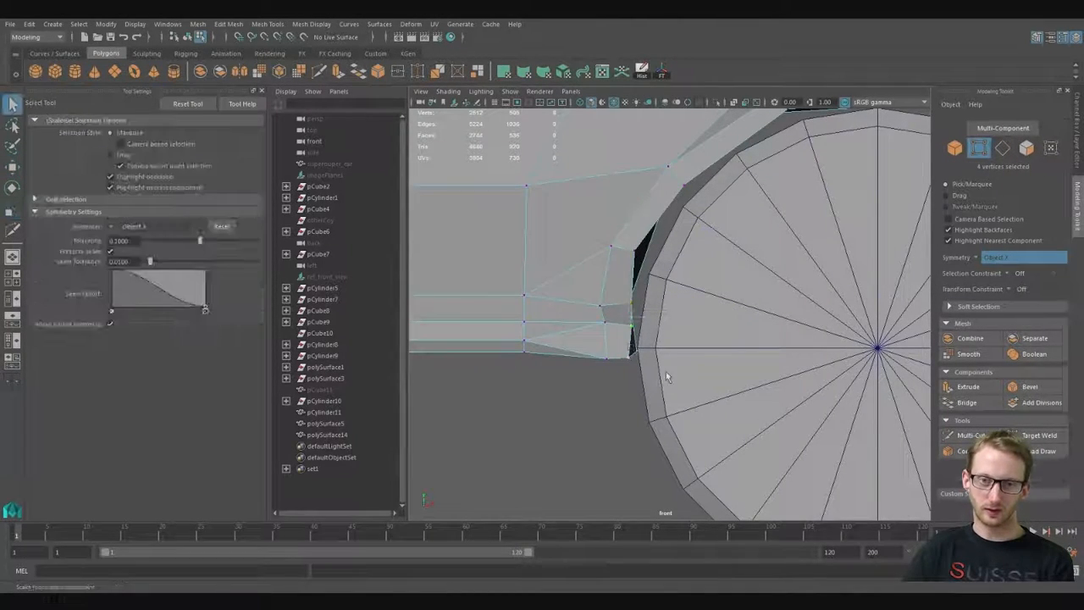
{"action": "key", "text": "r"}
{"action": "key", "text": "j"}
{"action": "left_click_drag", "start_coordinate": [732, 341], "coordinate": [733, 342]}
{"action": "key", "text": "space"}
{"action": "key", "text": "space"}
Step: Move the vertices along the front edge of the front wheel arch closer to the wheel's outline
{"action": "left_click_drag", "start_coordinate": [669, 254], "coordinate": [881, 275], "text": "alt"}
{"action": "key", "text": "q"}
{"action": "left_click", "coordinate": [743, 303]}
{"action": "key", "text": "w"}
{"action": "key", "text": "space"}
{"action": "key", "text": "space"}
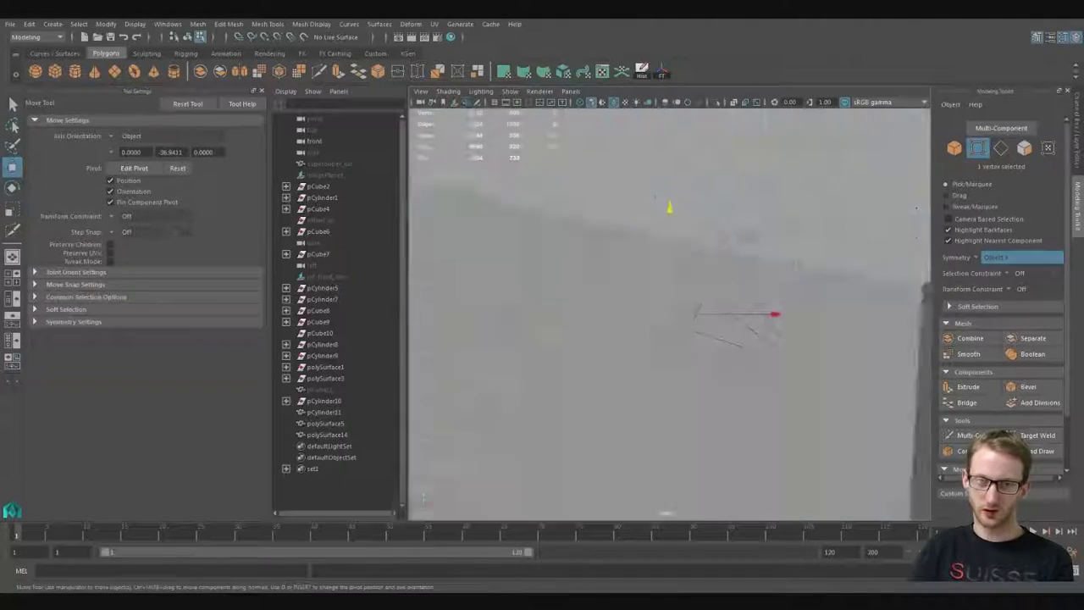
{"action": "right_click_drag", "start_coordinate": [855, 338], "coordinate": [767, 361], "text": "alt"}
{"action": "middle_click_drag", "start_coordinate": [767, 360], "coordinate": [821, 403], "text": "alt"}
{"action": "right_click_drag", "start_coordinate": [821, 404], "coordinate": [913, 481], "text": "alt"}
{"action": "left_click_drag", "start_coordinate": [459, 294], "coordinate": [507, 386]}
{"action": "left_click_drag", "start_coordinate": [509, 341], "coordinate": [523, 343]}
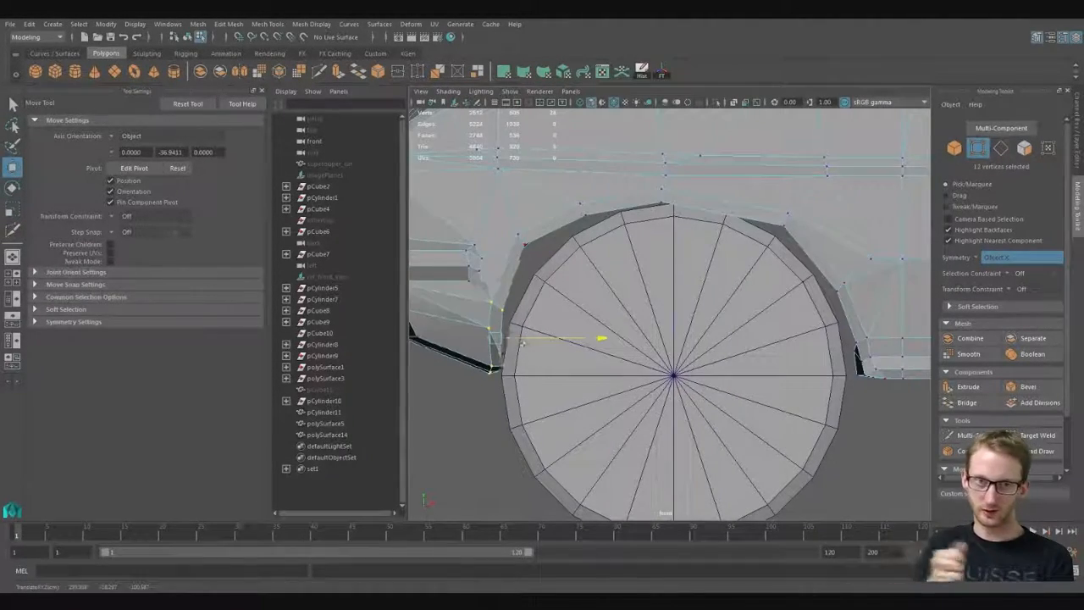
{"action": "left_click_drag", "start_coordinate": [564, 243], "coordinate": [592, 240]}
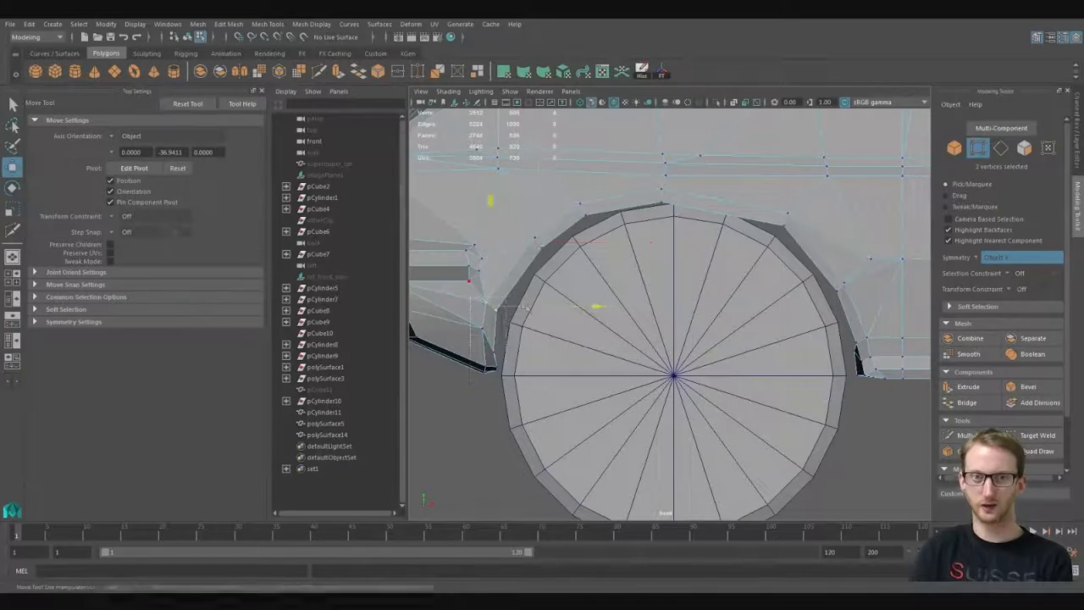
{"action": "left_click_drag", "start_coordinate": [525, 308], "coordinate": [534, 307]}
Step: Align the sill vertices behind the front wheel by scaling, and return to object selection
{"action": "middle_click_drag", "start_coordinate": [684, 213], "coordinate": [628, 225], "text": "alt"}
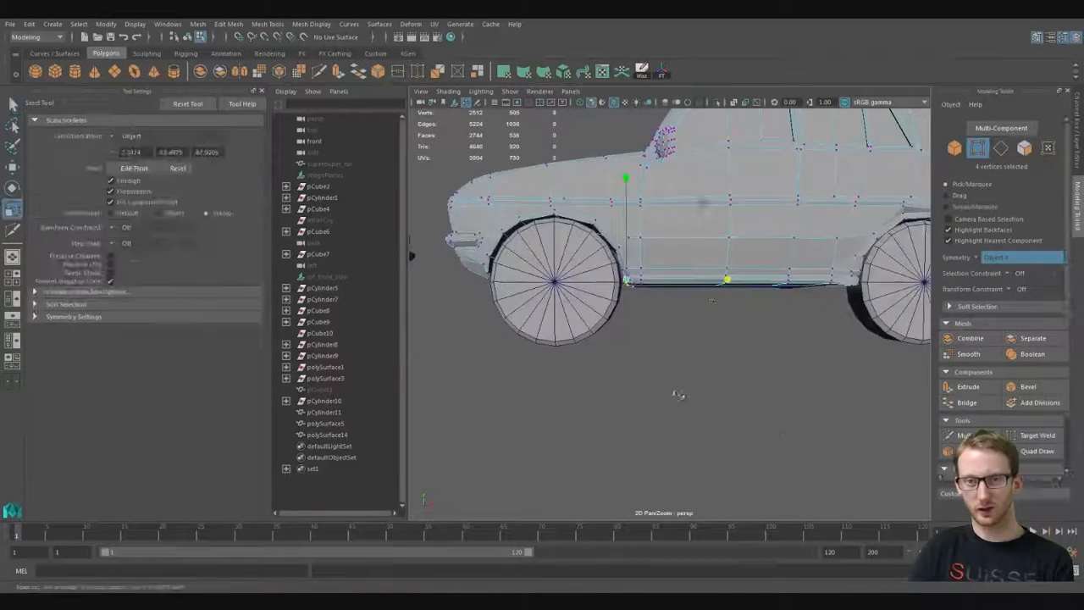
{"action": "key", "text": "q"}
{"action": "key", "text": "F8"}
{"action": "scroll", "coordinate": [595, 293], "scroll_direction": "down", "scroll_amount": 6}
{"action": "left_click_drag", "start_coordinate": [652, 297], "coordinate": [750, 302], "text": "alt"}
{"action": "left_click", "coordinate": [694, 286]}
{"action": "left_click", "coordinate": [750, 303]}
Step: Select edges along the body half's roof and adjust their position
{"action": "key", "text": "F10"}
{"action": "left_click_drag", "start_coordinate": [610, 315], "coordinate": [682, 327], "text": "alt"}
{"action": "left_click", "coordinate": [687, 323]}
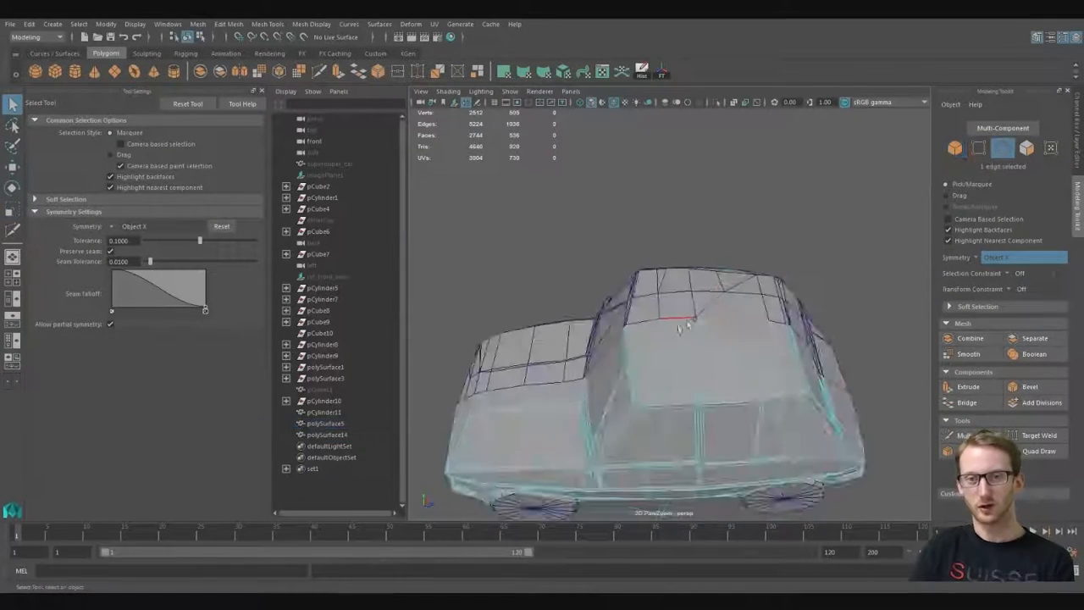
{"action": "left_click", "coordinate": [780, 328], "text": "shift"}
{"action": "key", "text": "w"}
{"action": "left_click_drag", "start_coordinate": [780, 327], "coordinate": [759, 268], "text": "alt"}
{"action": "key", "text": "q"}
{"action": "left_click", "coordinate": [783, 331], "text": "shift"}
{"action": "key", "text": "w"}
Step: Select the vertices at the roof's side corner and move them sideways to reshape the roofline
{"action": "left_click_drag", "start_coordinate": [766, 230], "coordinate": [629, 359]}
{"action": "key", "text": "q"}
{"action": "left_click", "coordinate": [684, 407]}
{"action": "key", "text": "F9"}
{"action": "left_click", "coordinate": [519, 301], "text": "shift"}
{"action": "key", "text": "w"}
{"action": "left_click_drag", "start_coordinate": [518, 302], "coordinate": [683, 265], "text": "alt"}
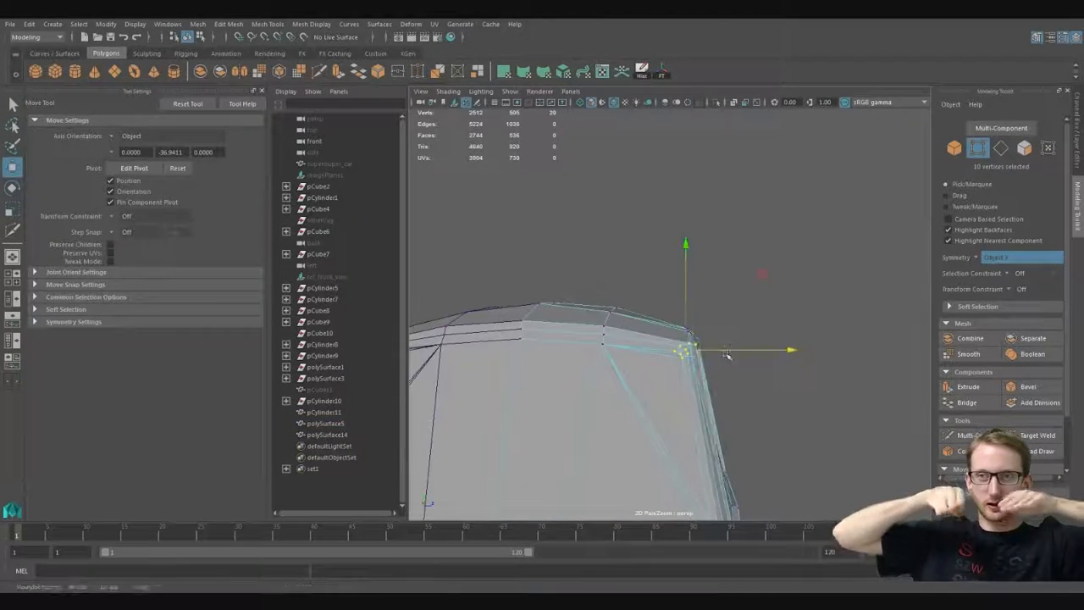
Step: Select both restyled body halves and isolate them in the viewport
{"action": "scroll", "coordinate": [727, 354], "scroll_direction": "down", "scroll_amount": 5}
{"action": "left_click_drag", "start_coordinate": [726, 354], "coordinate": [702, 304], "text": "alt"}
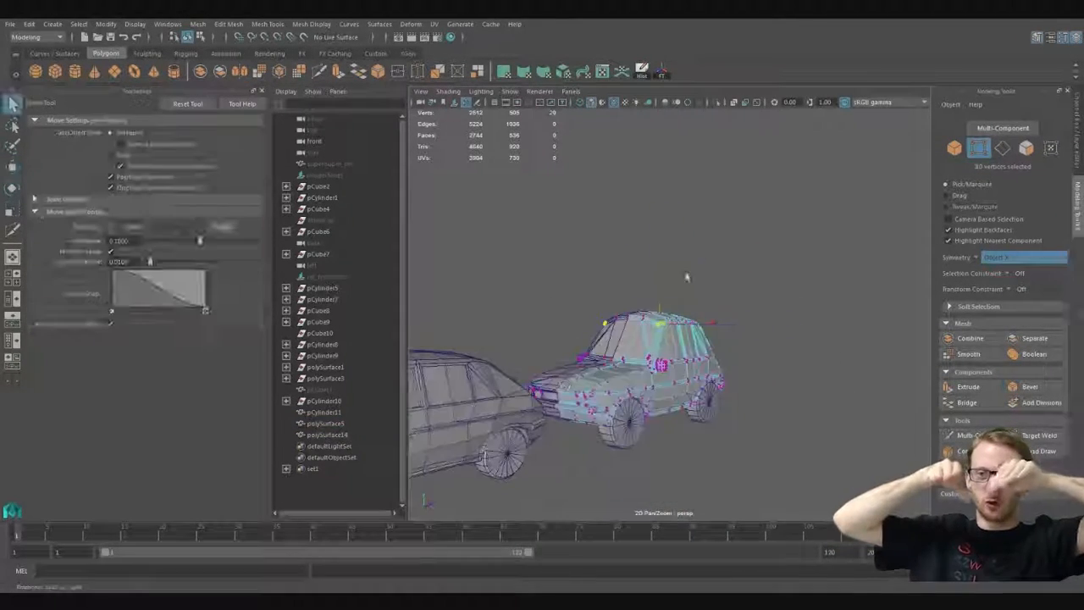
{"action": "left_click_drag", "start_coordinate": [686, 277], "coordinate": [544, 308], "text": "alt"}
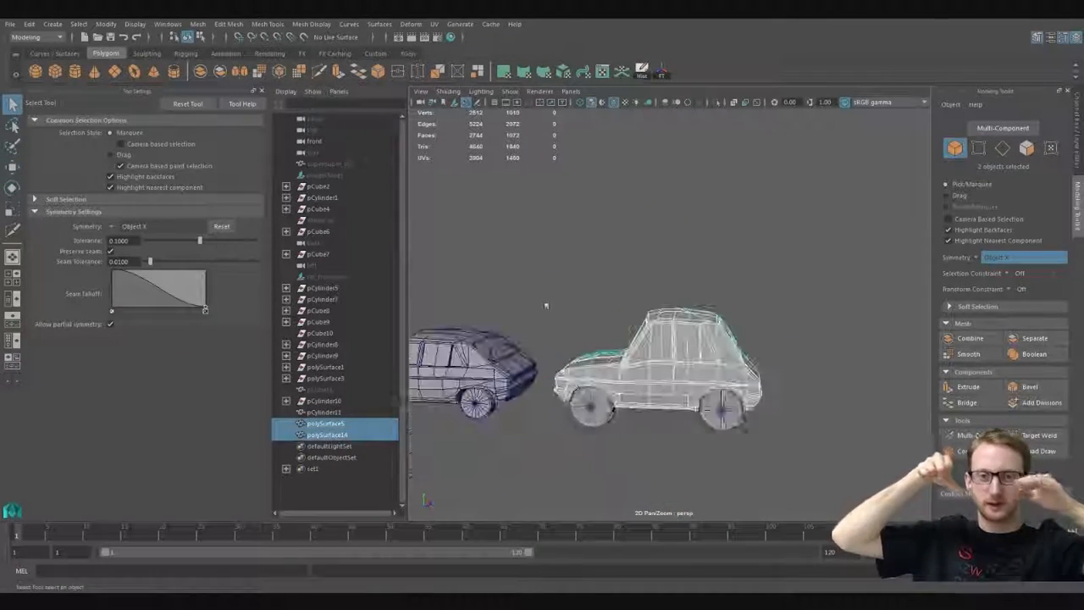
{"action": "key", "text": "ctrl+1"}
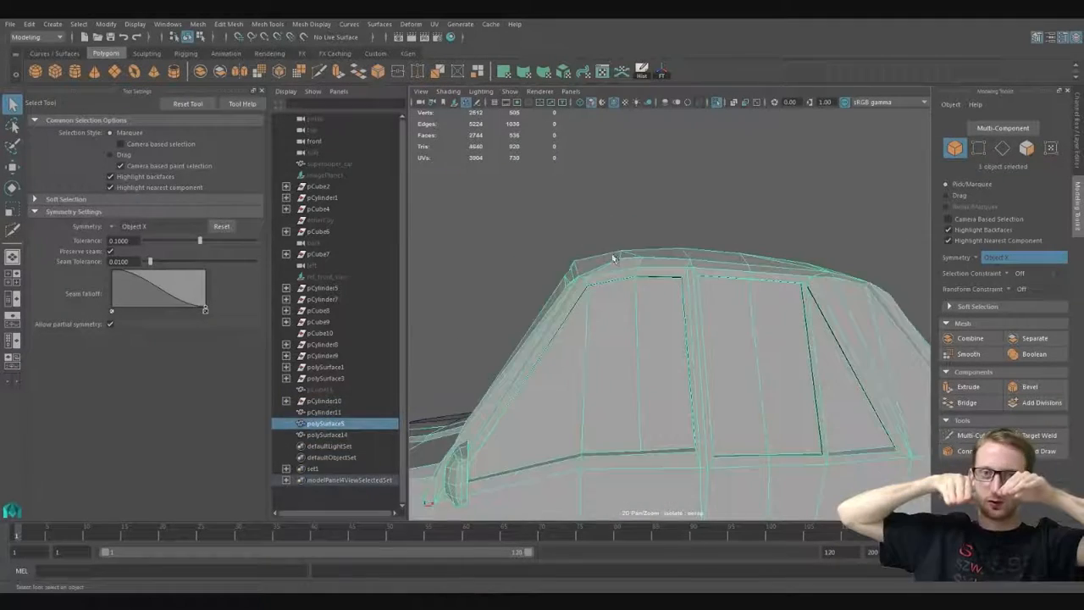
Step: Move the faces along the rear roof pillar to reshape the slope beside the rear window
{"action": "key", "text": "w"}
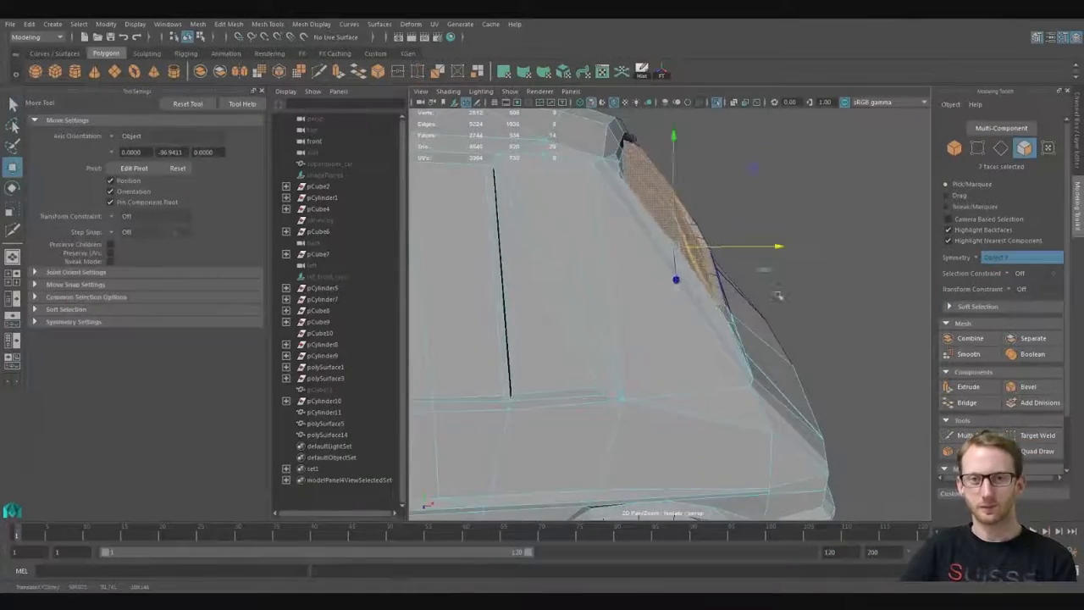
{"action": "left_click_drag", "start_coordinate": [778, 294], "coordinate": [480, 296], "text": "alt"}
{"action": "left_click", "coordinate": [660, 245]}
{"action": "left_click_drag", "start_coordinate": [677, 241], "coordinate": [986, 339], "text": "alt"}
{"action": "left_click", "coordinate": [687, 353], "text": "shift"}
Step: Move a single vertex at the window frame's lower corner to clean up its outline
{"action": "key", "text": "F9"}
{"action": "left_click_drag", "start_coordinate": [702, 296], "coordinate": [435, 566], "text": "alt"}
{"action": "left_click", "coordinate": [608, 306]}
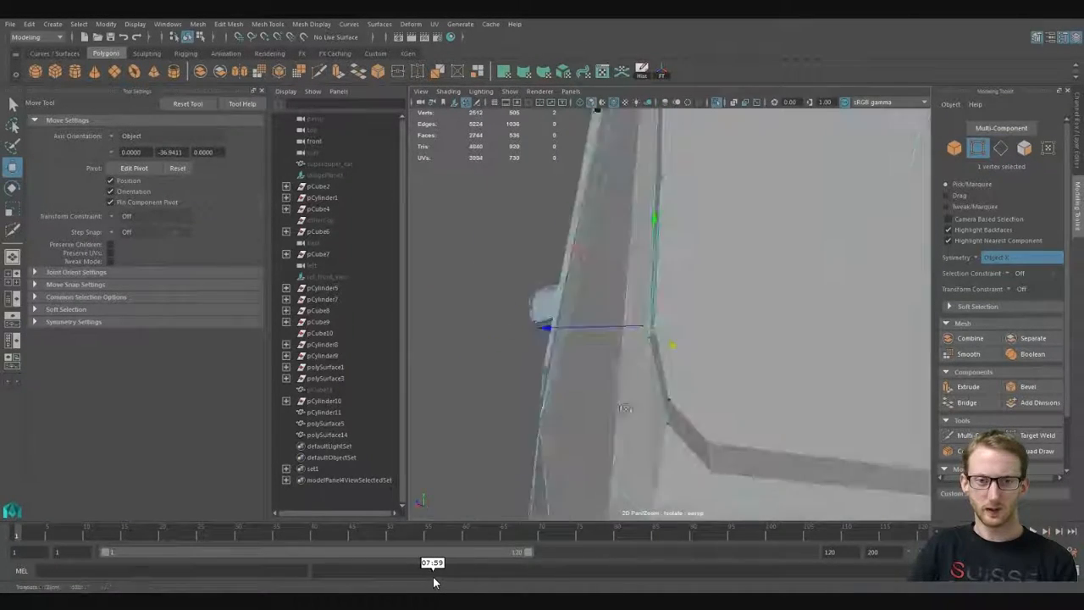
{"action": "left_click", "coordinate": [434, 582]}
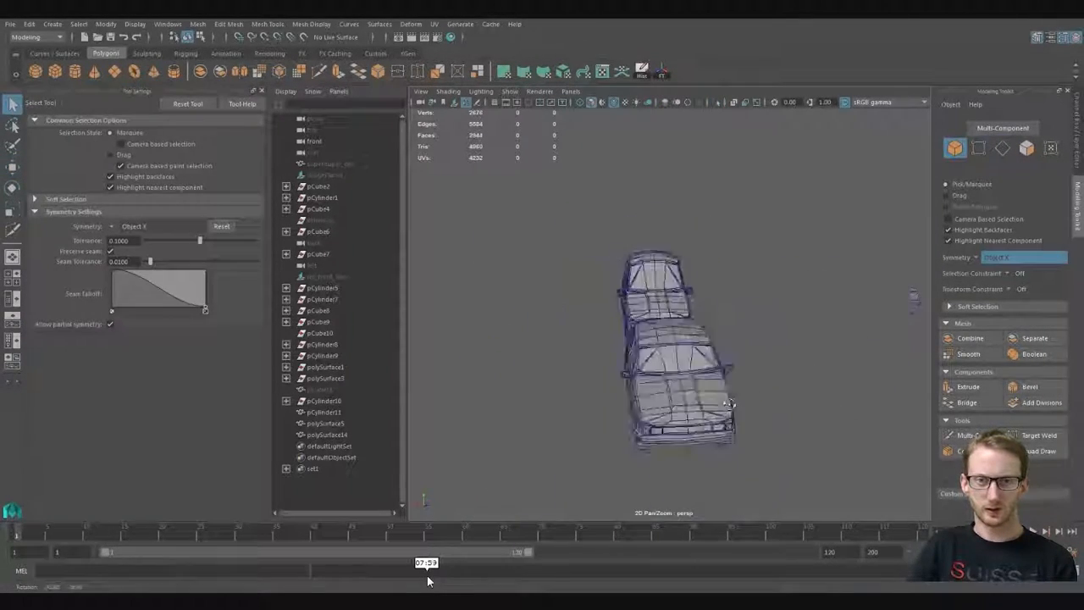
{"action": "left_click", "coordinate": [424, 579]}
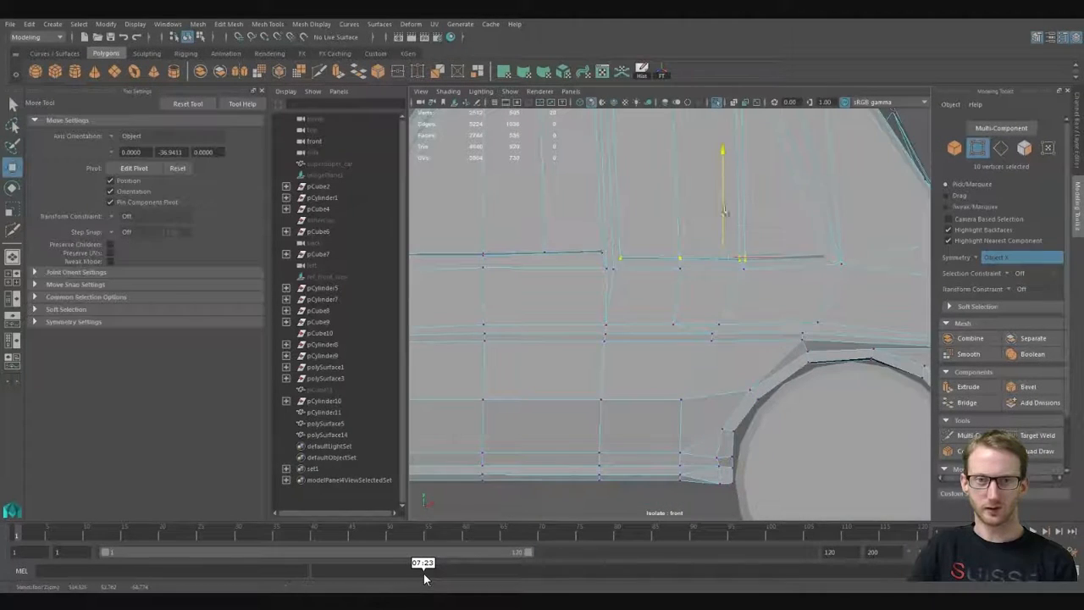
{"action": "left_click", "coordinate": [425, 579]}
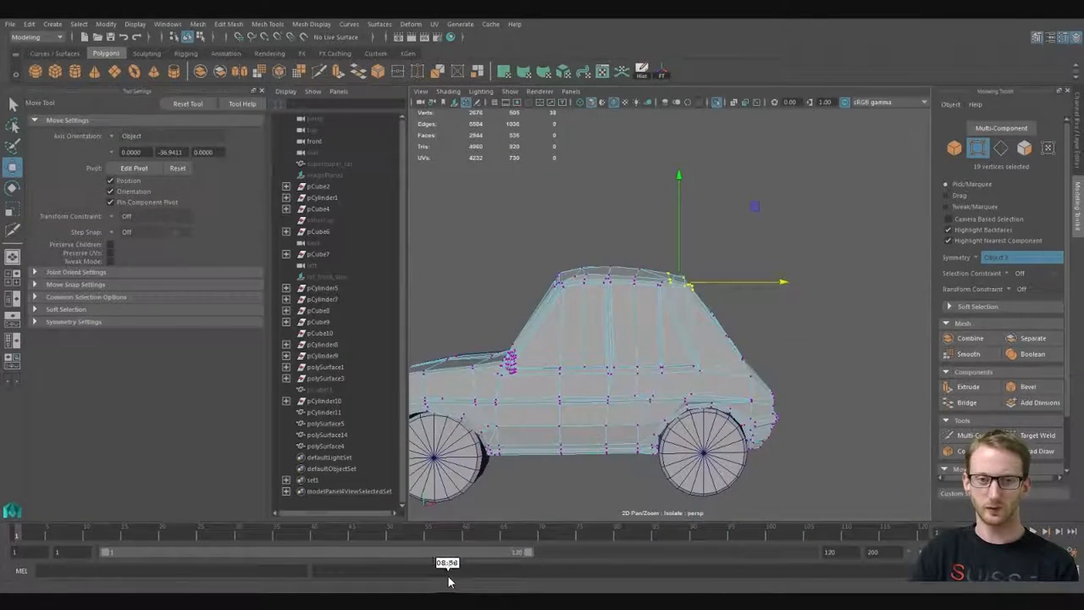
{"action": "left_click", "coordinate": [449, 581]}
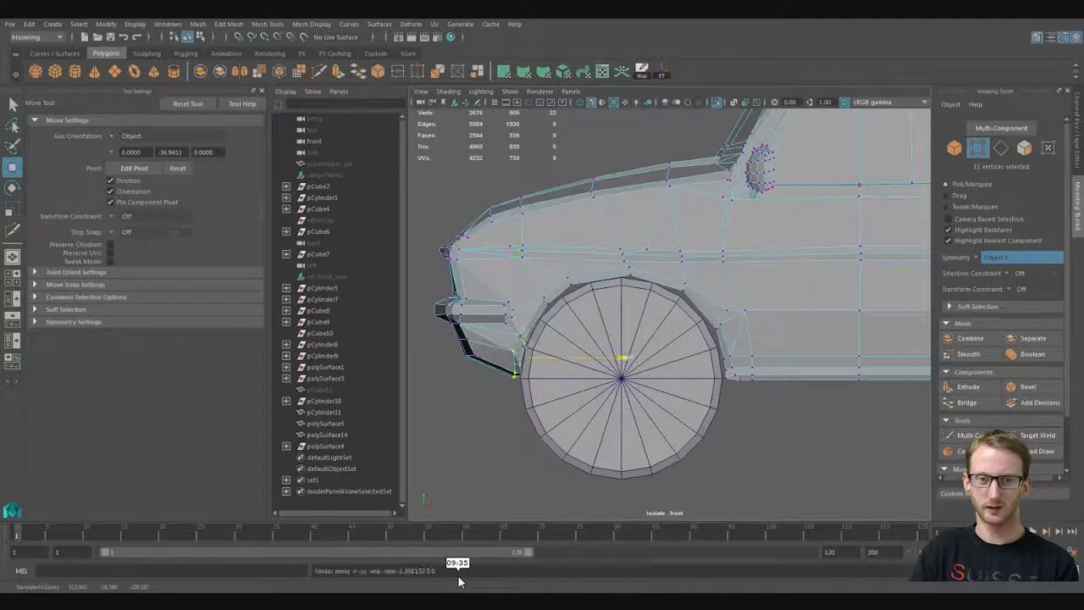
{"action": "left_click", "coordinate": [458, 581]}
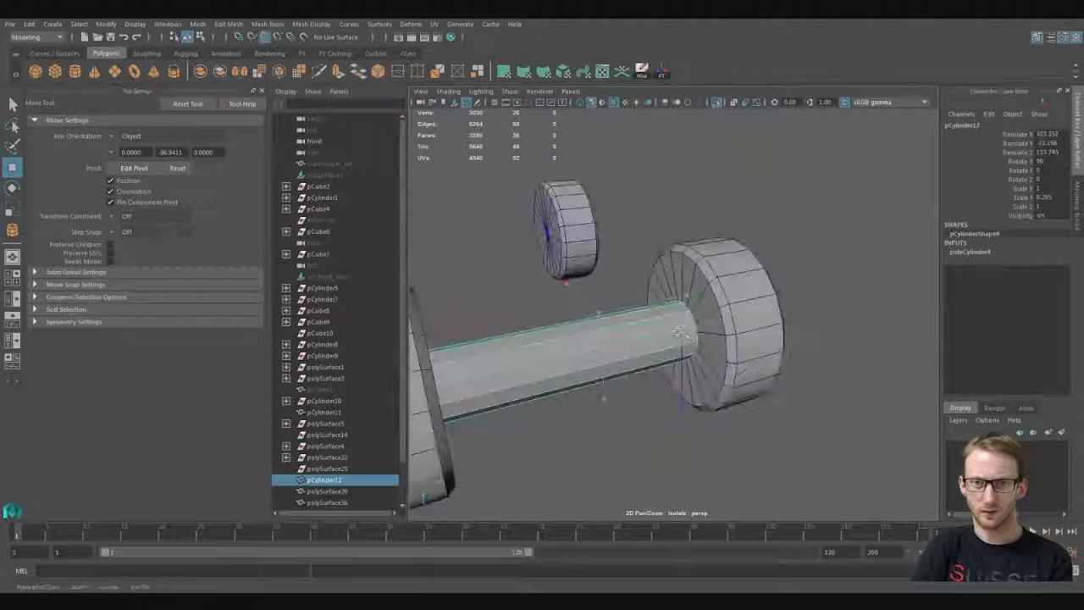
Step: Select the axle cylinder's inner end vertices, reset the move pivot and stretch that end to the opposite wheel
{"action": "left_click_drag", "start_coordinate": [485, 342], "coordinate": [532, 448]}
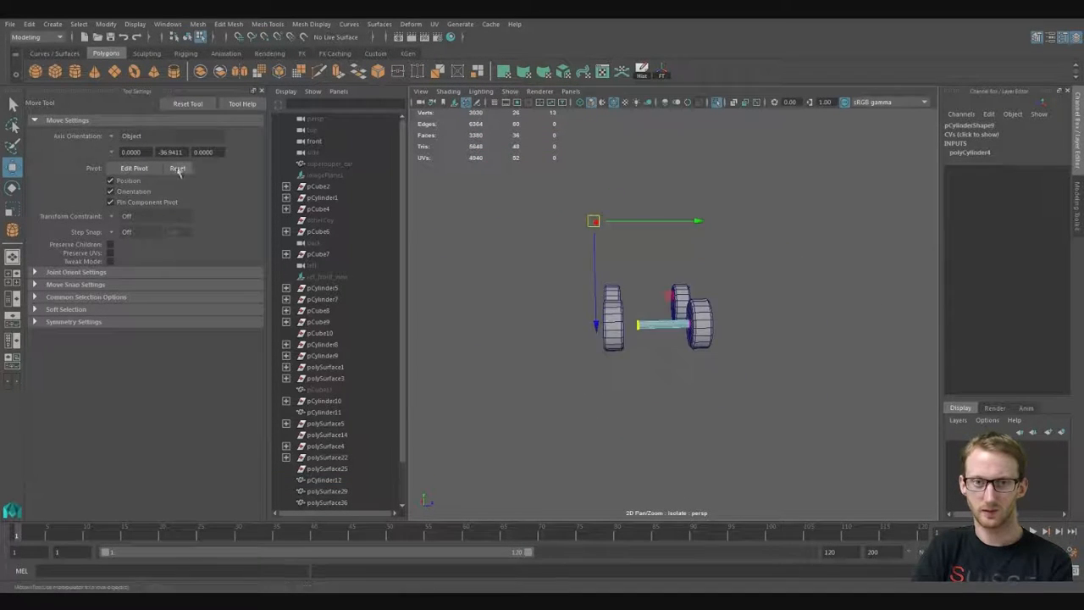
{"action": "left_click", "coordinate": [178, 168]}
{"action": "key", "text": "f"}
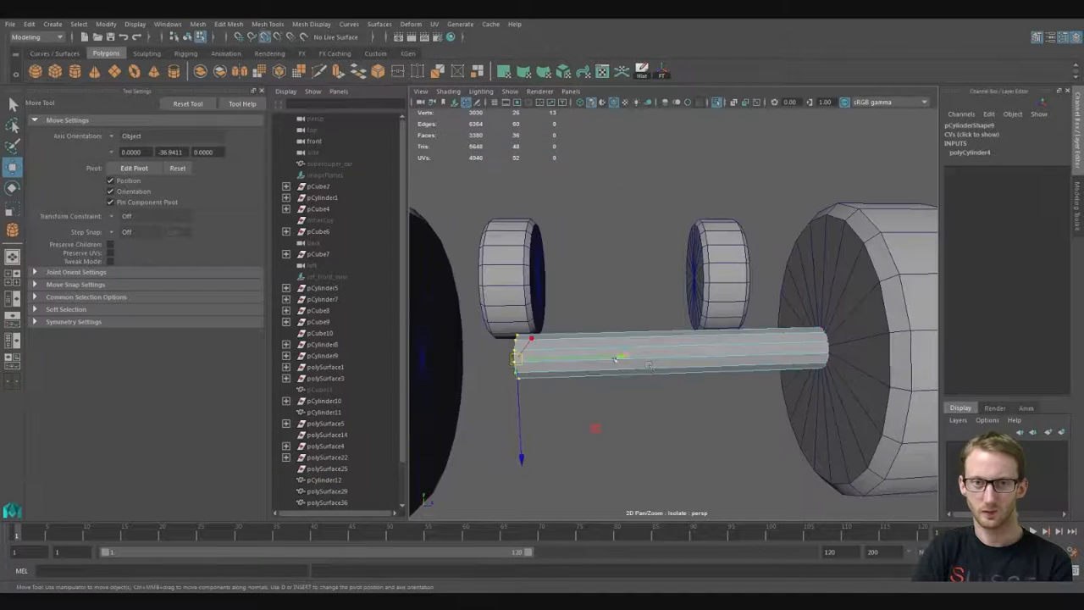
{"action": "key", "text": "q"}
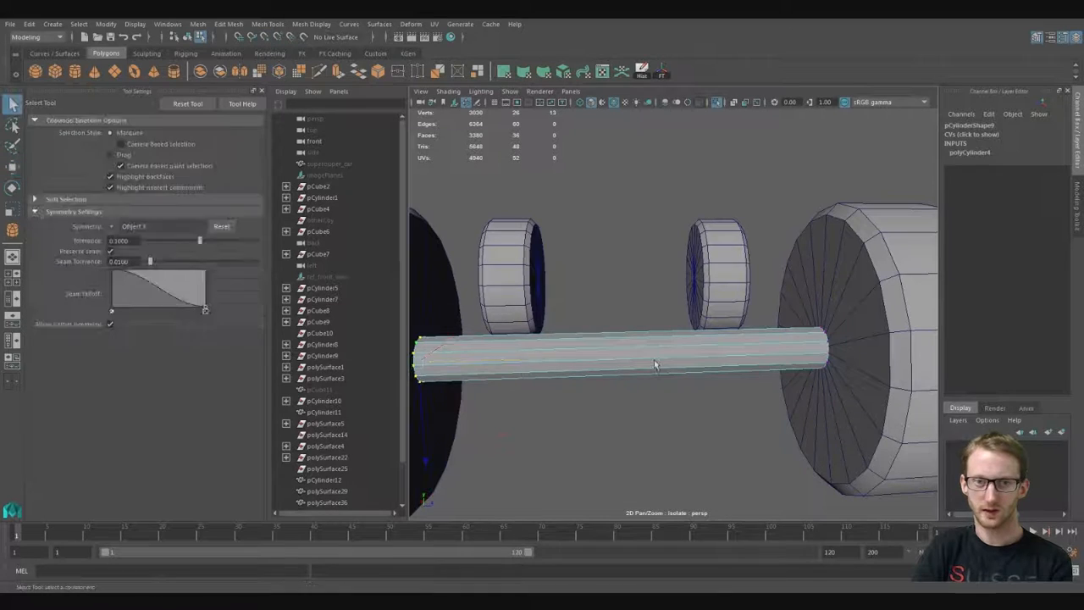
Step: Insert an edge loop around the middle of the axle cylinder and delete the half on one side of it
{"action": "left_click", "coordinate": [662, 339]}
{"action": "right_click_drag", "start_coordinate": [663, 339], "coordinate": [646, 377], "text": "shift"}
{"action": "left_click", "coordinate": [628, 341]}
{"action": "key", "text": "q"}
{"action": "scroll", "coordinate": [645, 355], "scroll_direction": "down", "scroll_amount": 4}
{"action": "left_click_drag", "start_coordinate": [498, 298], "coordinate": [684, 398]}
{"action": "key", "text": "Delete"}
{"action": "right_click_drag", "start_coordinate": [684, 337], "coordinate": [753, 278]}
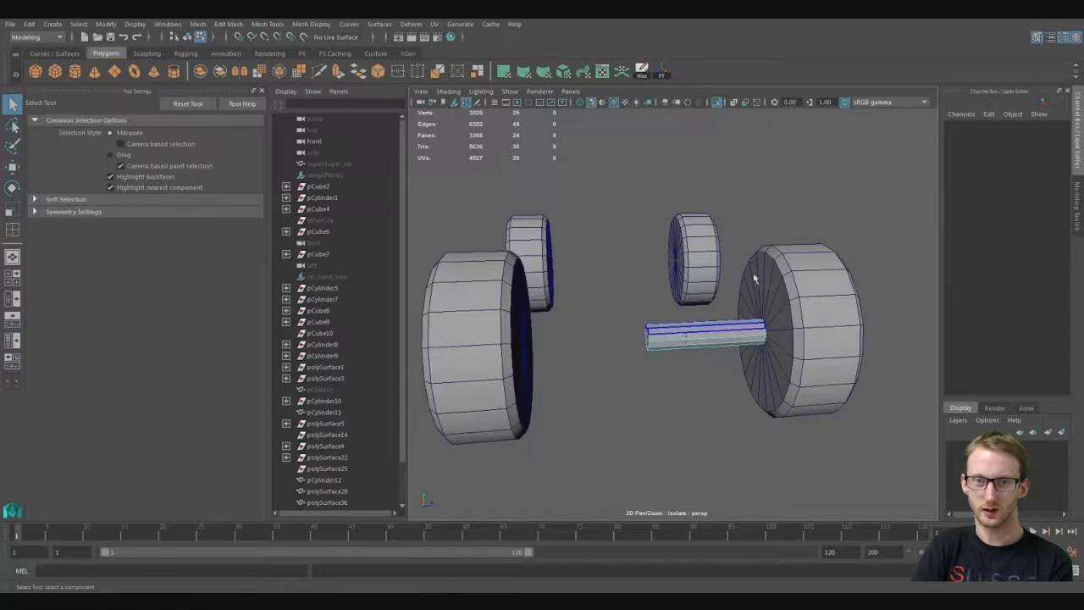
{"action": "mouse_move", "coordinate": [719, 340]}
{"action": "left_mouse_down", "text": "alt"}
{"action": "mouse_move", "coordinate": [652, 363]}
{"action": "mouse_move", "coordinate": [576, 362]}
{"action": "mouse_move", "coordinate": [702, 330]}
{"action": "left_mouse_up", "text": "alt"}
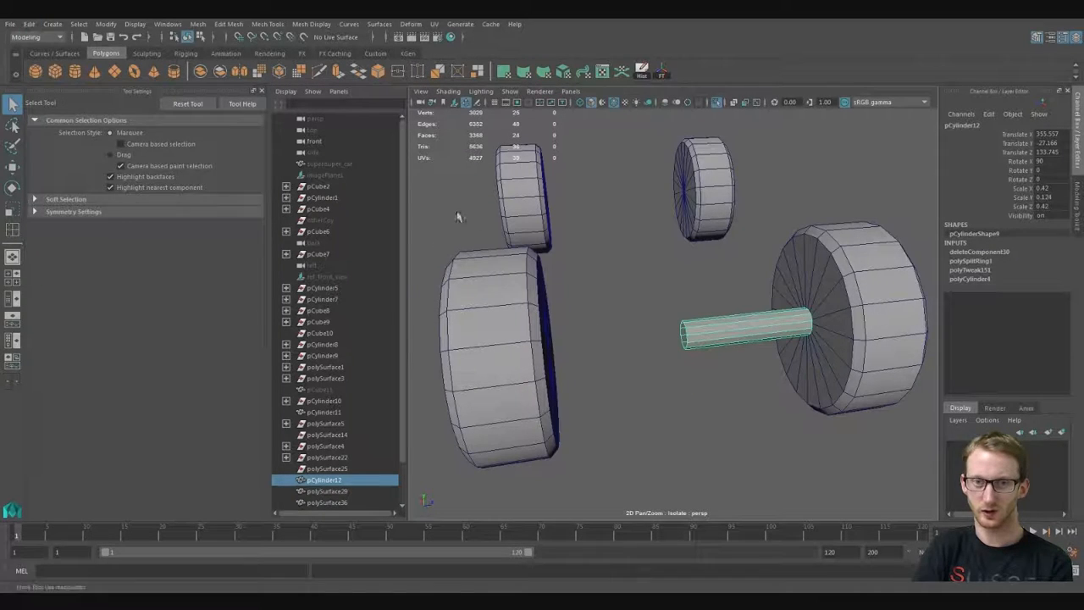
{"action": "key", "text": "w"}
{"action": "left_click", "coordinate": [31, 25]}
{"action": "left_click", "coordinate": [96, 210]}
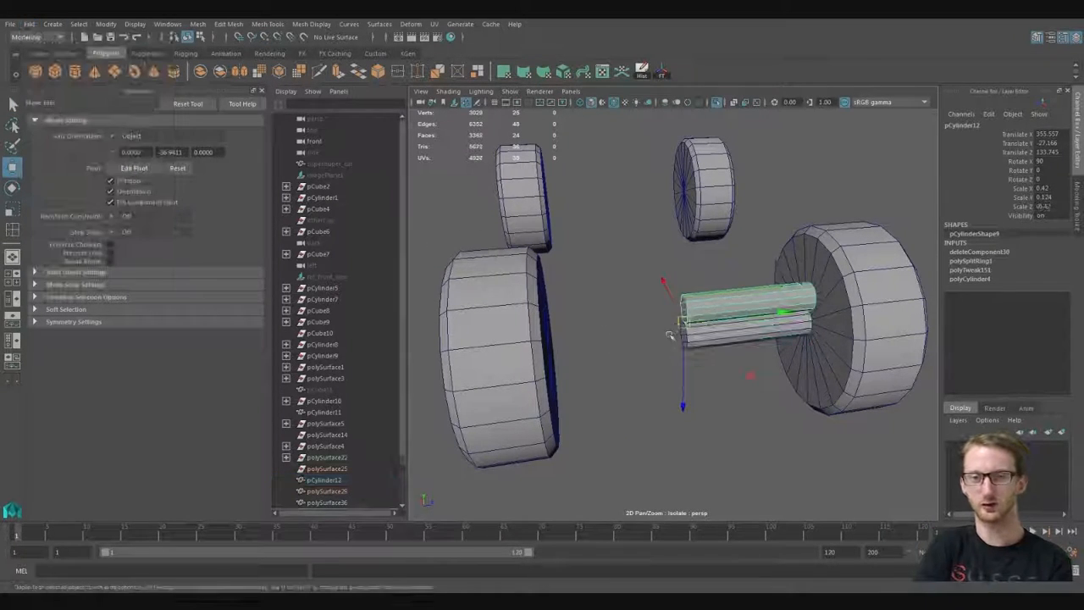
{"action": "key", "text": "ctrl+z"}
Step: Duplicate the axle half as an instance with a Y scale of -1 to mirror it to the opposite wheel
{"action": "left_click", "coordinate": [28, 24]}
{"action": "left_click", "coordinate": [167, 204]}
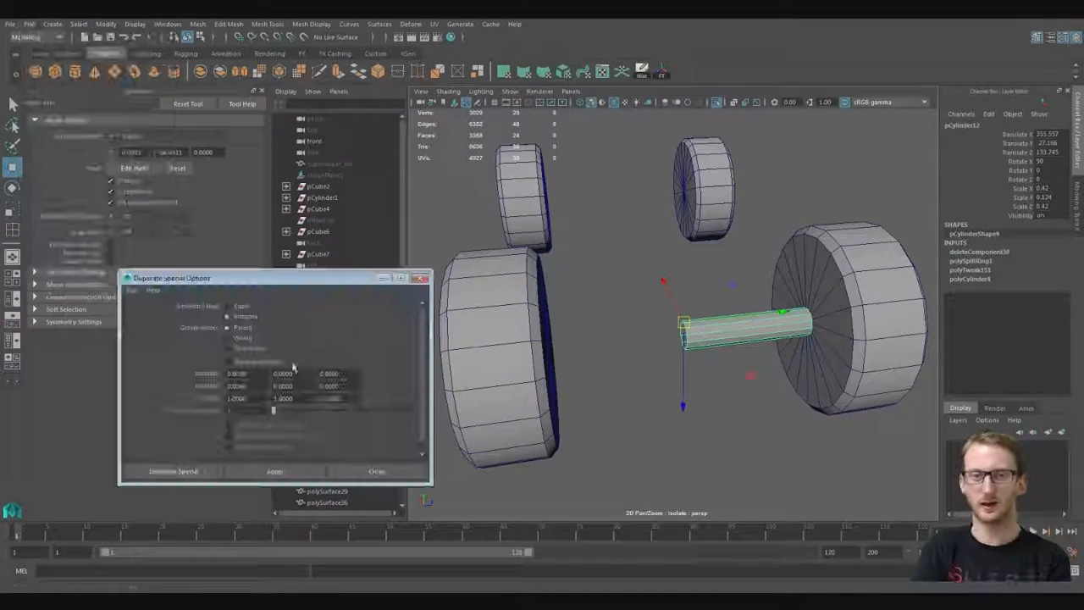
{"action": "left_click", "coordinate": [373, 471]}
{"action": "left_click", "coordinate": [724, 333]}
{"action": "left_click_drag", "start_coordinate": [723, 342], "coordinate": [701, 342], "text": "alt"}
{"action": "key", "text": "r"}
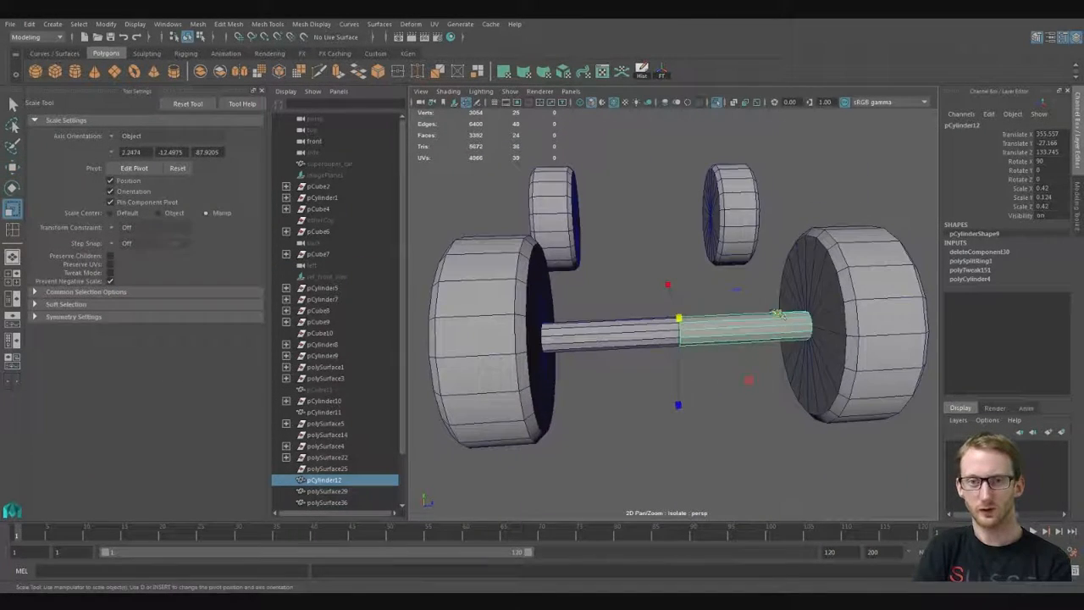
{"action": "key", "text": "ctrl+z"}
{"action": "left_click", "coordinate": [28, 25]}
{"action": "left_click", "coordinate": [167, 204]}
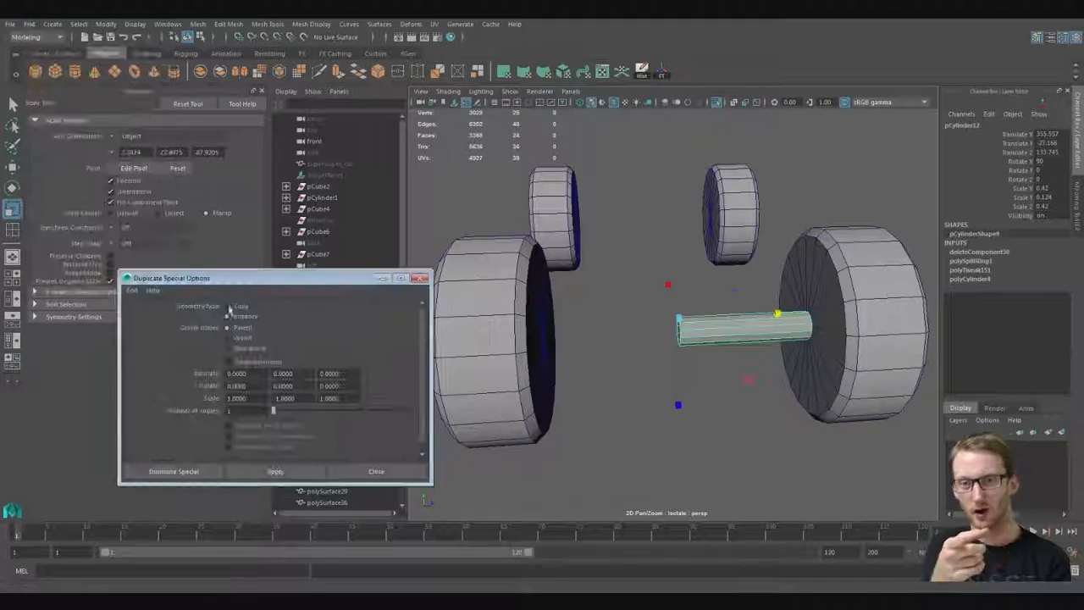
Step: Try scaling the axle half and moving its vertices to test the mirrored instance, and undo the changes
{"action": "scroll", "coordinate": [686, 313], "scroll_direction": "up", "scroll_amount": 2}
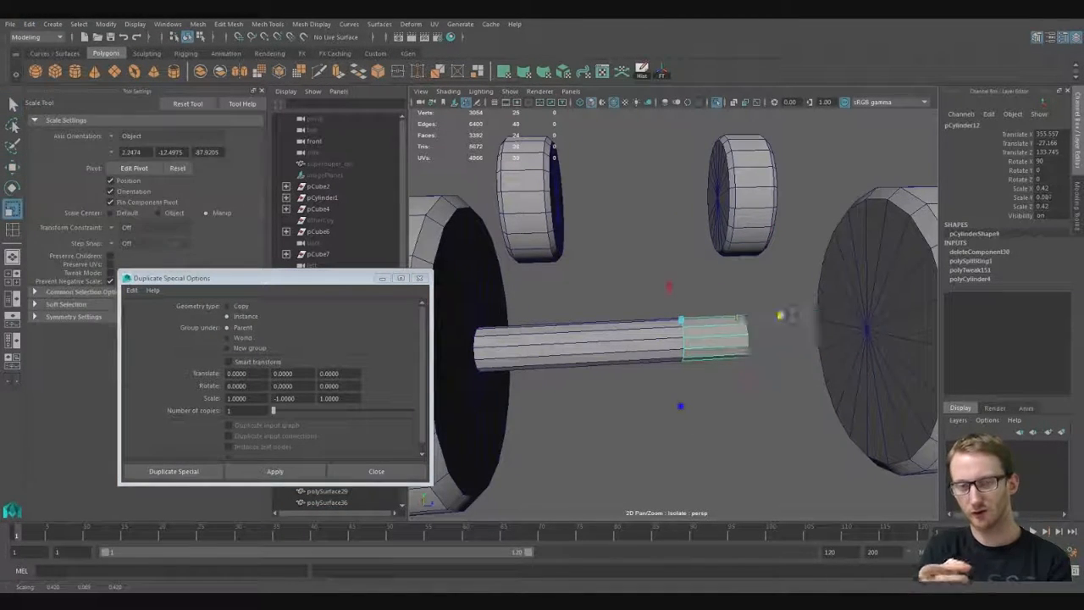
{"action": "key", "text": "ctrl+z"}
{"action": "key", "text": "q"}
{"action": "right_click_drag", "start_coordinate": [741, 334], "coordinate": [690, 334]}
{"action": "left_click_drag", "start_coordinate": [733, 428], "coordinate": [652, 284]}
{"action": "key", "text": "w"}
{"action": "left_click_drag", "start_coordinate": [653, 292], "coordinate": [643, 347], "text": "alt"}
{"action": "key", "text": "ctrl+z"}
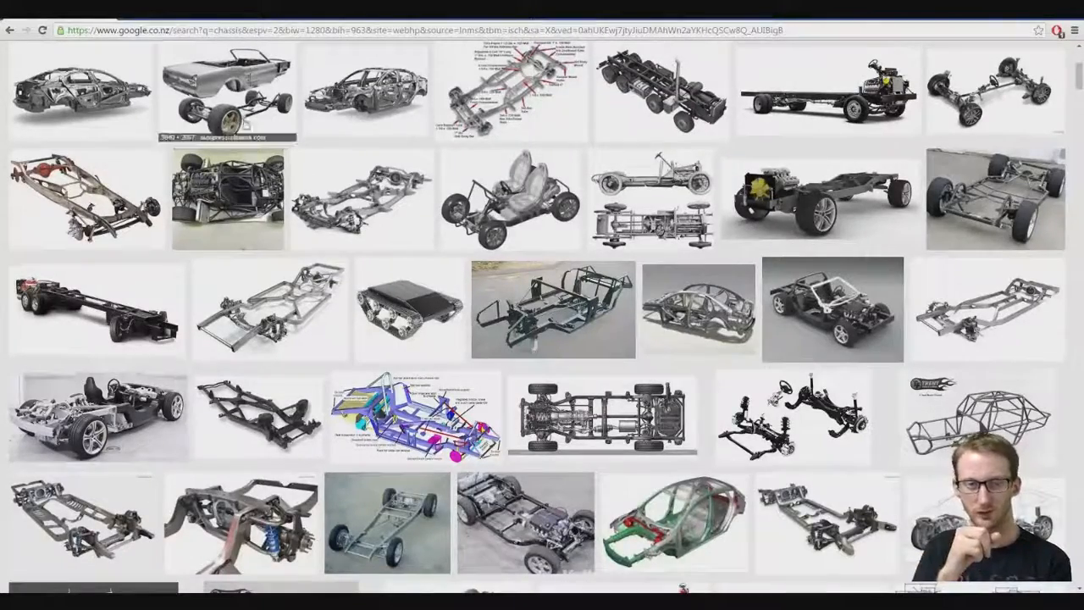
Step: Look over the chassis reference images in the web browser
{"action": "left_click", "coordinate": [241, 110]}
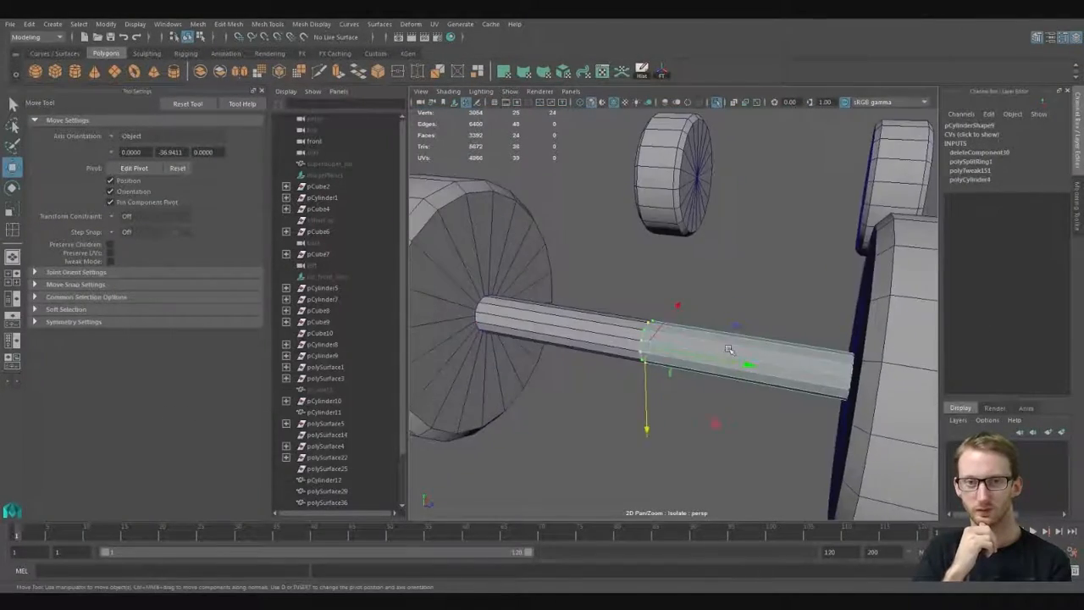
Step: Duplicate the axle half and rotate the copy so it runs lengthwise from one axle toward the other wheel pair
{"action": "key", "text": "q"}
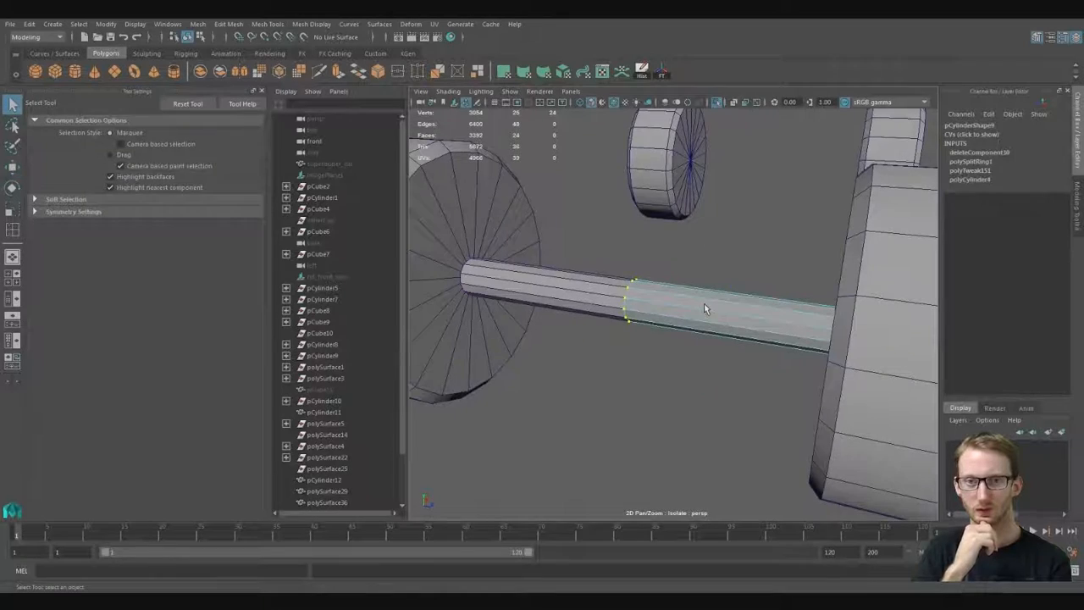
{"action": "left_click", "coordinate": [726, 312]}
{"action": "scroll", "coordinate": [728, 312], "scroll_direction": "down", "scroll_amount": 5}
{"action": "left_click_drag", "start_coordinate": [728, 312], "coordinate": [559, 368], "text": "alt"}
{"action": "key", "text": "w"}
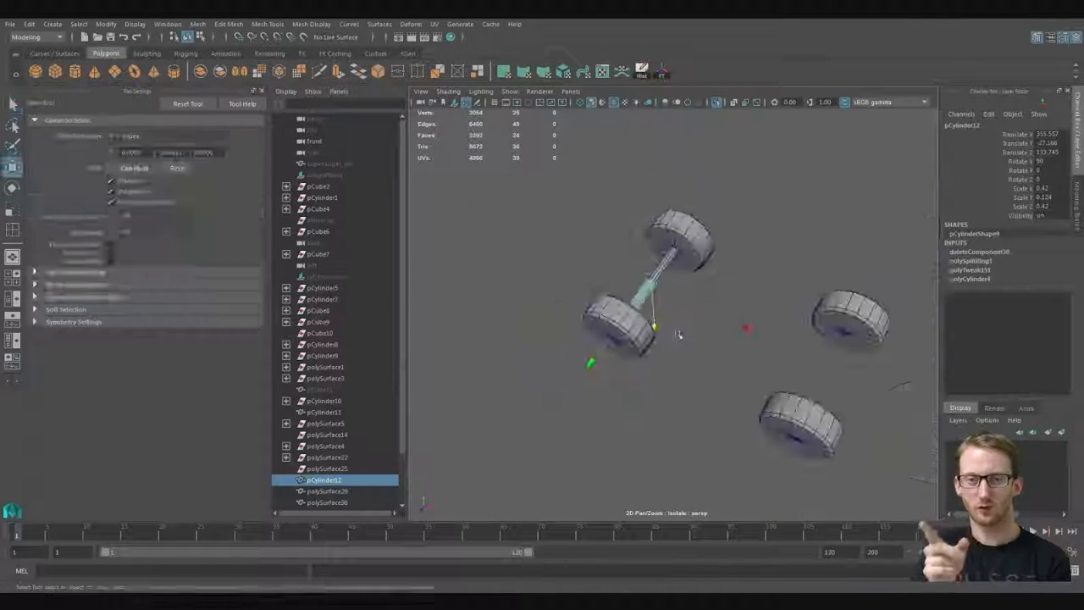
{"action": "scroll", "coordinate": [680, 334], "scroll_direction": "up", "scroll_amount": 4}
{"action": "middle_click_drag", "start_coordinate": [680, 334], "coordinate": [585, 204], "text": "alt"}
{"action": "key", "text": "ctrl+d"}
{"action": "key", "text": "e"}
{"action": "left_click_drag", "start_coordinate": [591, 177], "coordinate": [513, 254]}
{"action": "key", "text": "w"}
{"action": "left_click_drag", "start_coordinate": [513, 254], "coordinate": [623, 312], "text": "alt"}
{"action": "left_click_drag", "start_coordinate": [623, 312], "coordinate": [550, 254], "text": "alt"}
{"action": "key", "text": "e"}
{"action": "left_click_drag", "start_coordinate": [807, 309], "coordinate": [762, 396]}
{"action": "key", "text": "w"}
{"action": "left_click_drag", "start_coordinate": [810, 307], "coordinate": [745, 286]}
Step: Position the lengthwise copy against the axle and scale it down to a thinner chassis rail
{"action": "left_click", "coordinate": [659, 238]}
{"action": "left_click", "coordinate": [707, 232], "text": "shift"}
{"action": "left_click", "coordinate": [706, 267]}
{"action": "left_click_drag", "start_coordinate": [681, 149], "coordinate": [719, 182]}
{"action": "left_click_drag", "start_coordinate": [670, 174], "coordinate": [598, 181]}
{"action": "key", "text": "r"}
{"action": "left_click_drag", "start_coordinate": [720, 261], "coordinate": [717, 242]}
{"action": "left_click_drag", "start_coordinate": [716, 242], "coordinate": [584, 199], "text": "alt"}
{"action": "key", "text": "w"}
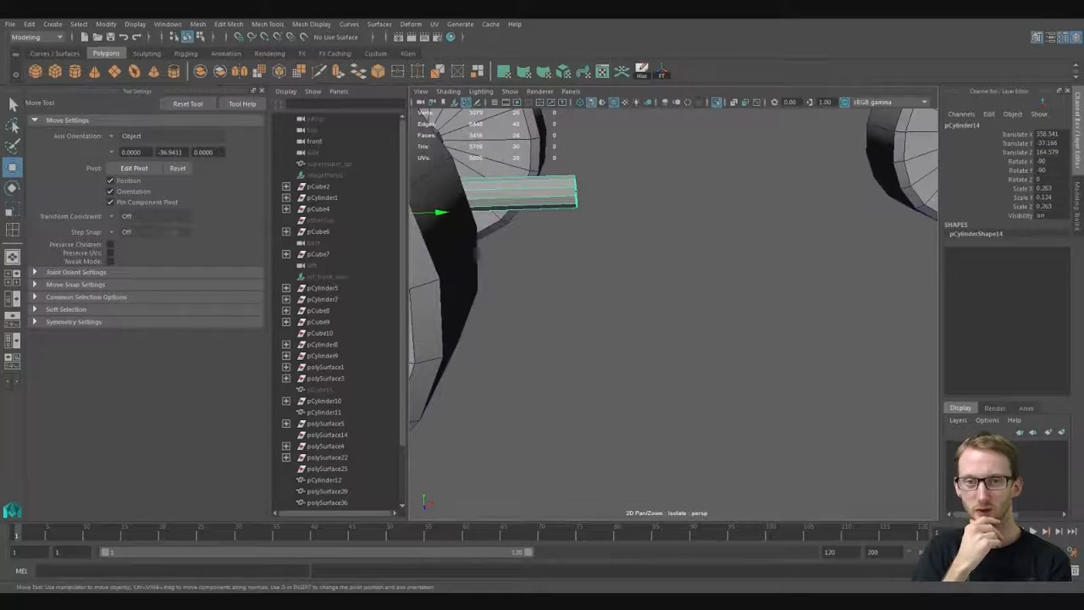
Step: Stretch the rail's free end vertices toward the opposite wheel pair
{"action": "right_click_drag", "start_coordinate": [574, 193], "coordinate": [574, 222]}
{"action": "left_click", "coordinate": [575, 191]}
{"action": "left_click_drag", "start_coordinate": [631, 188], "coordinate": [919, 184]}
{"action": "right_click_drag", "start_coordinate": [847, 220], "coordinate": [719, 254], "text": "alt"}
Step: Insert two edge loops near the rail's free end using relative distance from edge
{"action": "key", "text": "q"}
{"action": "right_click_drag", "start_coordinate": [674, 307], "coordinate": [690, 303]}
{"action": "left_click", "coordinate": [12, 229]}
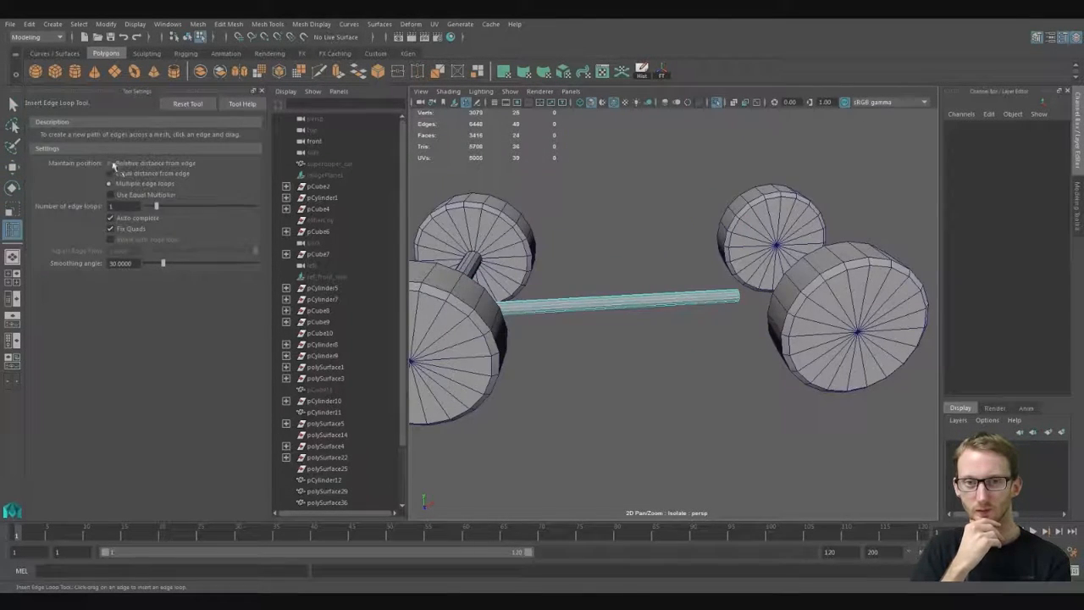
{"action": "left_click", "coordinate": [681, 298]}
{"action": "scroll", "coordinate": [684, 305], "scroll_direction": "up", "scroll_amount": 3}
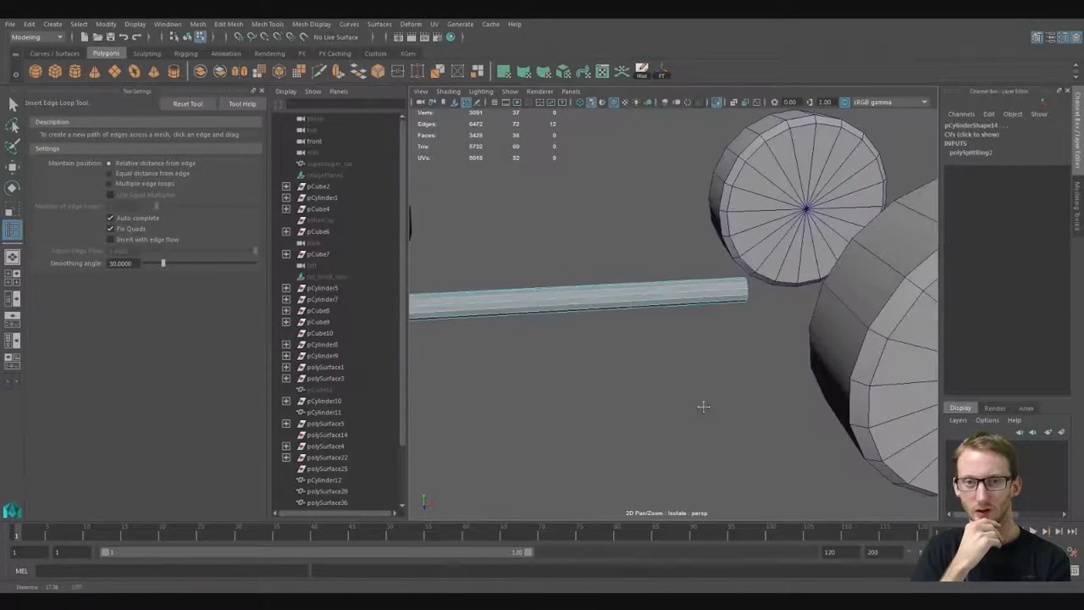
{"action": "left_click", "coordinate": [690, 293]}
Step: Raise the rail's end section beyond the new edge loops to form a bend
{"action": "key", "text": "q"}
{"action": "key", "text": "w"}
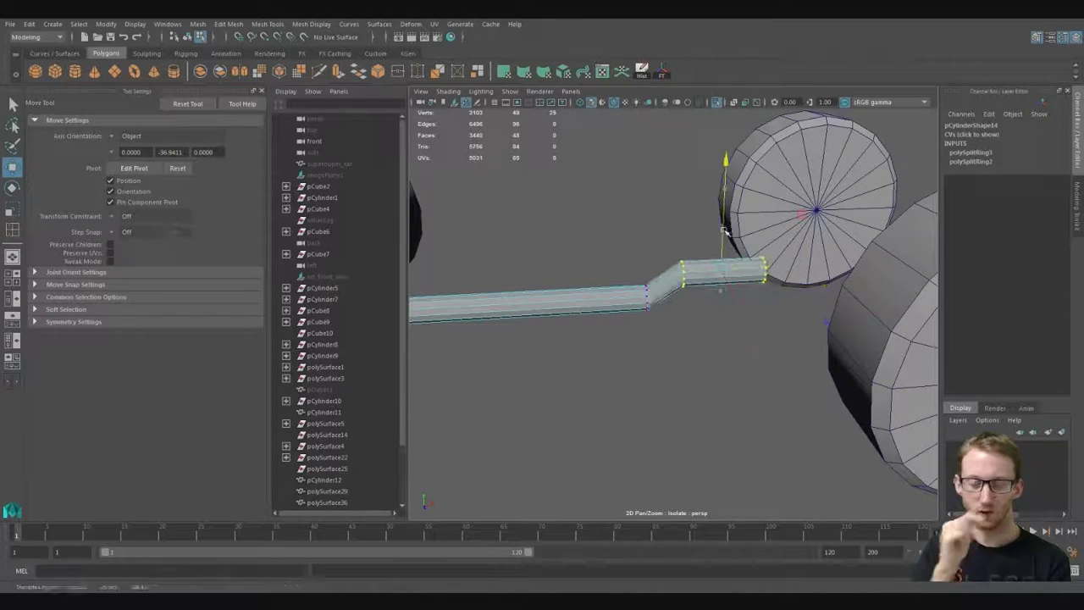
{"action": "right_click_drag", "start_coordinate": [813, 351], "coordinate": [737, 351], "text": "alt"}
{"action": "left_click_drag", "start_coordinate": [737, 351], "coordinate": [680, 396], "text": "alt"}
{"action": "key", "text": "q"}
Step: Move the rail's end vertices along its length to align with the centre of the wheel pair
{"action": "left_click_drag", "start_coordinate": [719, 339], "coordinate": [733, 440], "text": "alt"}
{"action": "key", "text": "w"}
{"action": "key", "text": "v"}
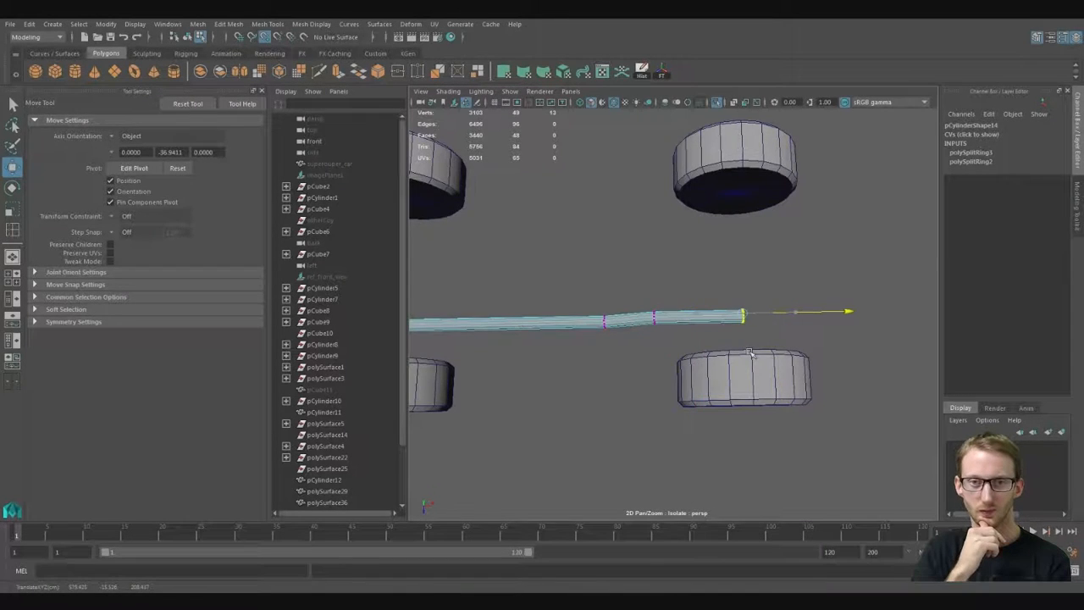
{"action": "left_click_drag", "start_coordinate": [750, 353], "coordinate": [736, 191]}
{"action": "right_click_drag", "start_coordinate": [736, 193], "coordinate": [552, 359], "text": "alt"}
{"action": "left_click_drag", "start_coordinate": [552, 359], "coordinate": [600, 311], "text": "alt"}
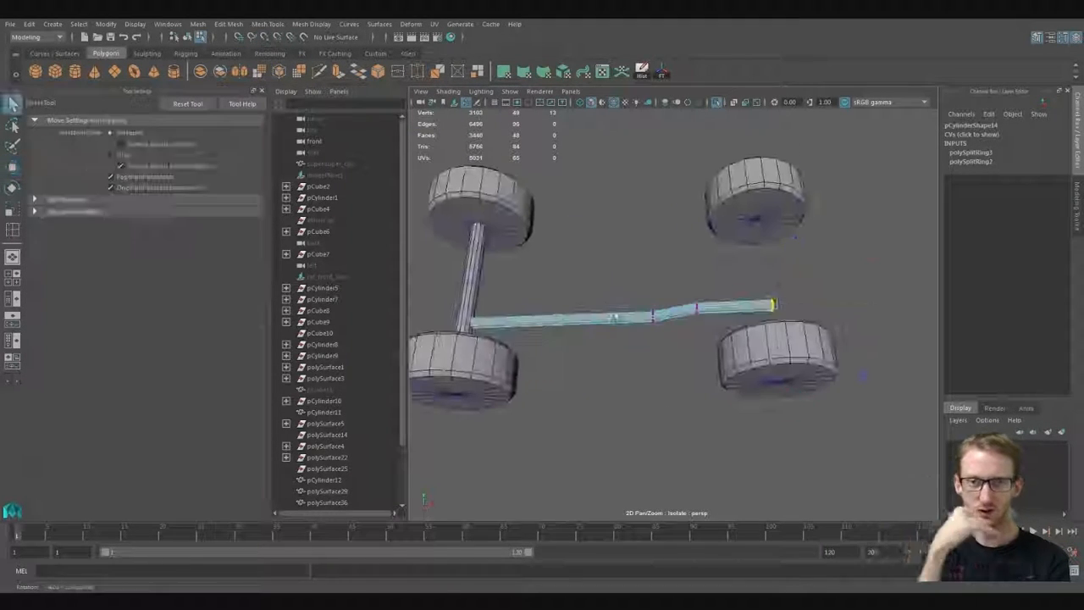
Step: Place a thinner copy of the axle half midway along the rail as a cross member, rotated 180 degrees
{"action": "key", "text": "r"}
{"action": "key", "text": "w"}
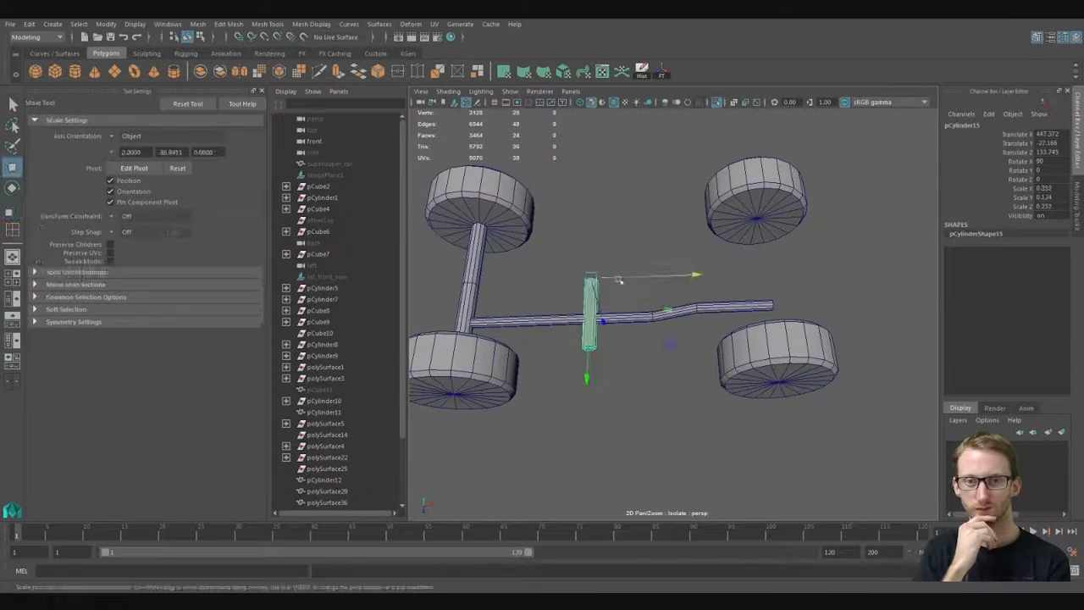
{"action": "key", "text": "e"}
{"action": "left_click_drag", "start_coordinate": [669, 376], "coordinate": [542, 419]}
{"action": "key", "text": "w"}
{"action": "key", "text": "v"}
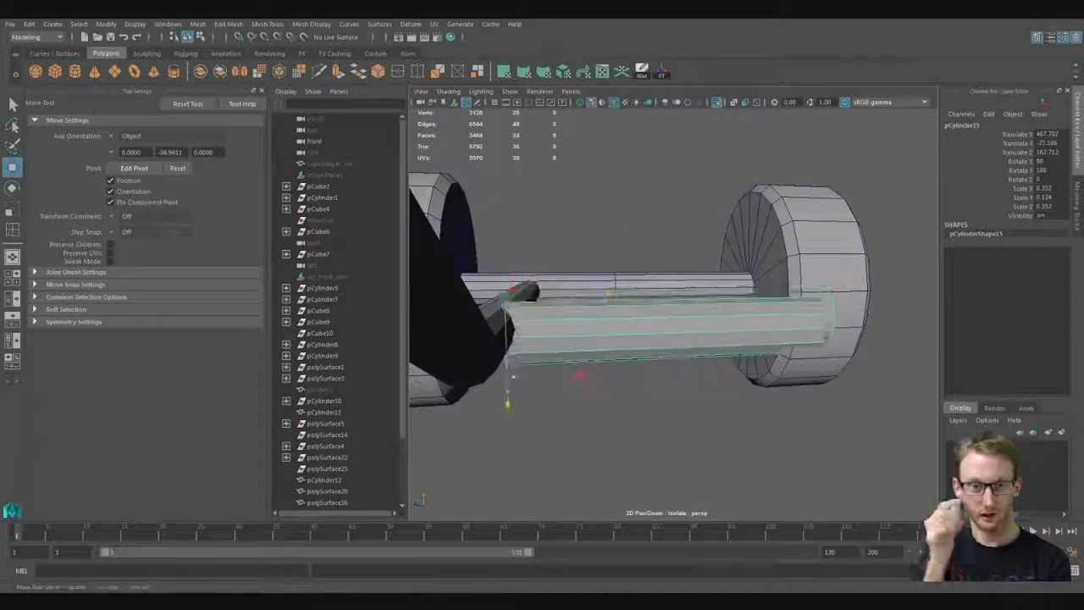
{"action": "key", "text": "r"}
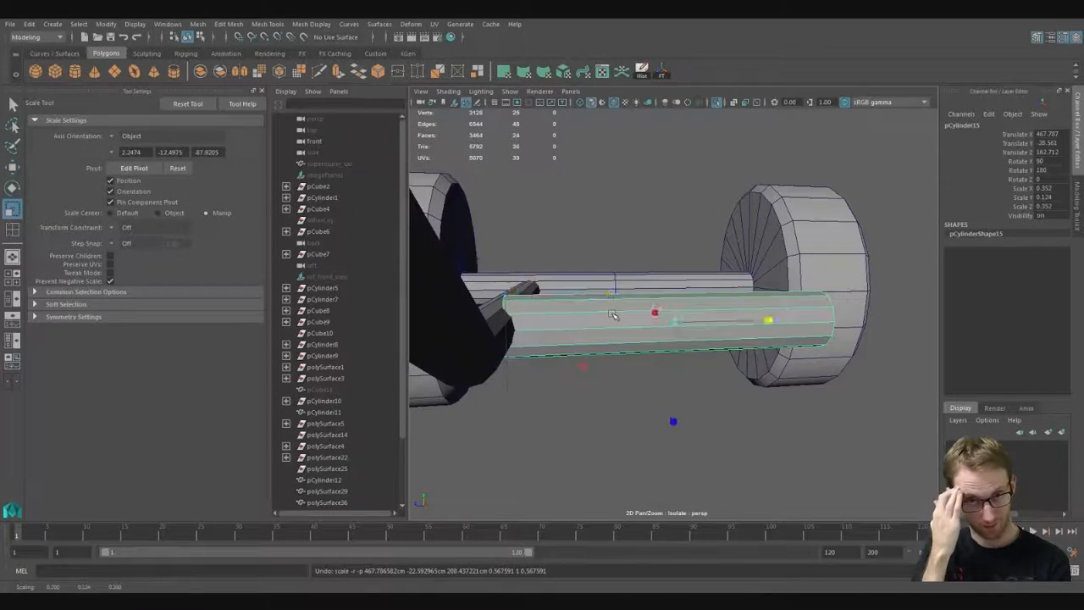
{"action": "left_click_drag", "start_coordinate": [734, 330], "coordinate": [731, 327]}
{"action": "left_click_drag", "start_coordinate": [731, 327], "coordinate": [576, 412], "text": "alt"}
Step: Duplicate the original axle half and move the copy to the wheel at the rail's far end
{"action": "scroll", "coordinate": [585, 375], "scroll_direction": "down", "scroll_amount": 5}
{"action": "left_click", "coordinate": [641, 236]}
{"action": "key", "text": "w"}
{"action": "left_click_drag", "start_coordinate": [643, 279], "coordinate": [745, 292], "text": "alt"}
{"action": "key", "text": "ctrl+d"}
{"action": "left_click_drag", "start_coordinate": [600, 285], "coordinate": [846, 343]}
{"action": "left_click_drag", "start_coordinate": [796, 335], "coordinate": [684, 205], "text": "alt"}
Step: Insert another edge loop close to the rail's far end, beside the copied axle half
{"action": "left_click_drag", "start_coordinate": [627, 286], "coordinate": [605, 293], "text": "alt"}
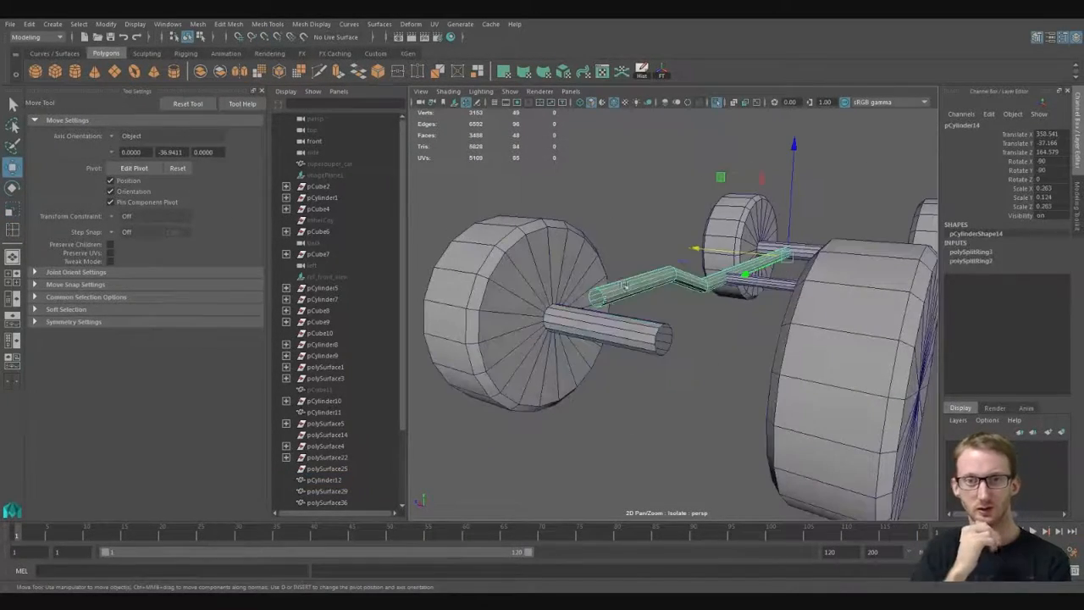
{"action": "right_click_drag", "start_coordinate": [604, 293], "coordinate": [585, 296], "text": "shift"}
{"action": "left_click", "coordinate": [603, 293]}
{"action": "key", "text": "q"}
Step: Move the rail's end vertices so the tip bends into the copied axle half
{"action": "left_click_drag", "start_coordinate": [576, 279], "coordinate": [599, 313]}
{"action": "key", "text": "w"}
{"action": "left_click_drag", "start_coordinate": [599, 313], "coordinate": [591, 316], "text": "alt"}
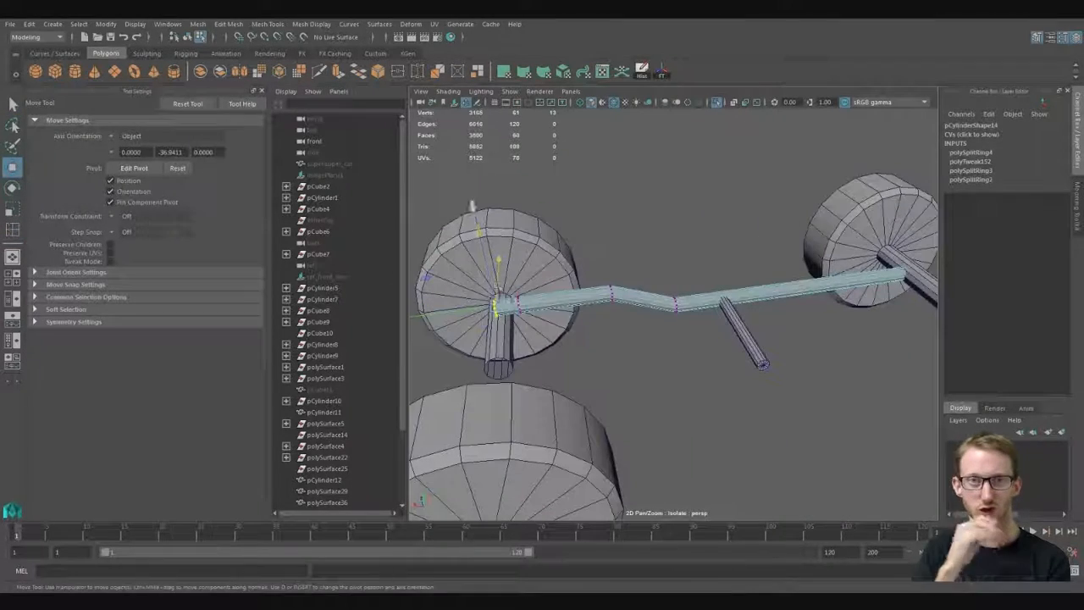
{"action": "left_click_drag", "start_coordinate": [493, 298], "coordinate": [489, 283]}
{"action": "left_click_drag", "start_coordinate": [472, 308], "coordinate": [519, 303]}
{"action": "left_click_drag", "start_coordinate": [519, 303], "coordinate": [636, 291], "text": "alt"}
{"action": "left_click_drag", "start_coordinate": [639, 291], "coordinate": [639, 286]}
{"action": "key", "text": "q"}
{"action": "right_click_drag", "start_coordinate": [697, 301], "coordinate": [719, 275]}
Step: Create a small polygon cube and position it over the joint between the rail and the copied axle half
{"action": "left_click", "coordinate": [720, 339]}
{"action": "left_click_drag", "start_coordinate": [719, 338], "coordinate": [834, 286], "text": "alt"}
{"action": "left_click", "coordinate": [55, 72]}
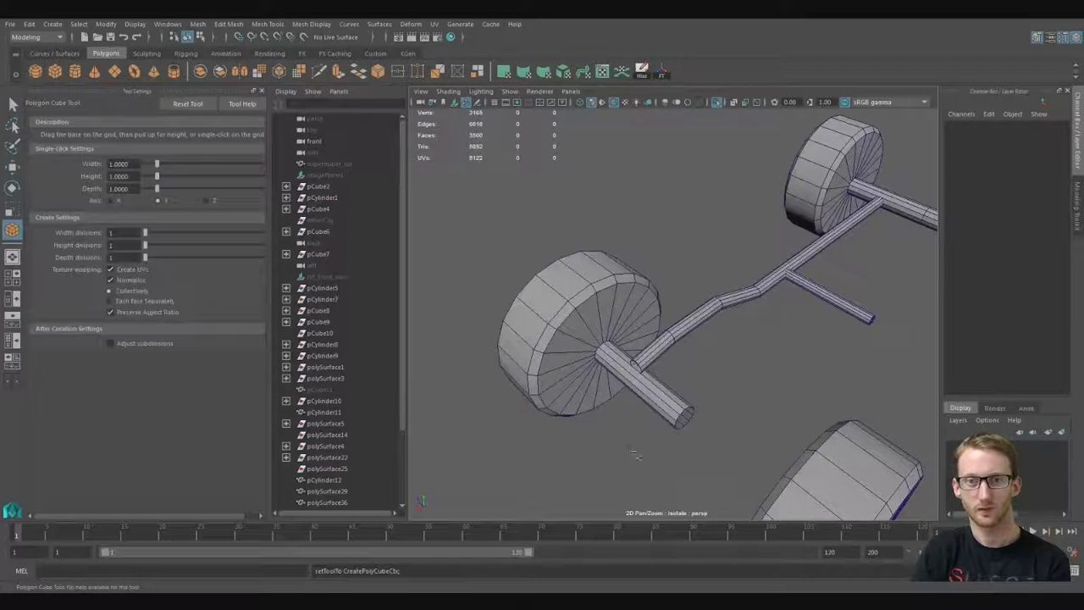
{"action": "left_click_drag", "start_coordinate": [632, 480], "coordinate": [696, 381]}
{"action": "left_click_drag", "start_coordinate": [696, 381], "coordinate": [700, 203]}
{"action": "left_click_drag", "start_coordinate": [641, 441], "coordinate": [669, 360]}
{"action": "key", "text": "r"}
{"action": "left_click", "coordinate": [714, 281]}
{"action": "key", "text": "w"}
{"action": "key", "text": "f"}
{"action": "scroll", "coordinate": [720, 288], "scroll_direction": "down", "scroll_amount": 5}
Step: Duplicate the joint cube and move the copy to where the cross member meets the rail
{"action": "key", "text": "ctrl+d"}
{"action": "key", "text": "v"}
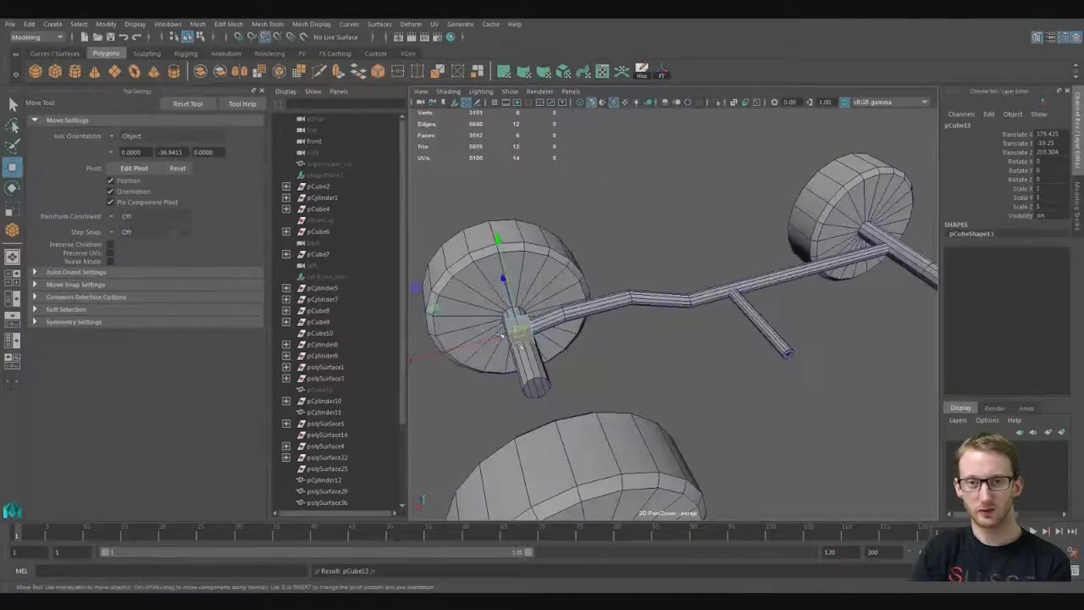
{"action": "left_click_drag", "start_coordinate": [738, 280], "coordinate": [734, 288]}
{"action": "key", "text": "f"}
{"action": "scroll", "coordinate": [669, 314], "scroll_direction": "down", "scroll_amount": 5}
{"action": "left_click_drag", "start_coordinate": [648, 318], "coordinate": [624, 339]}
{"action": "left_click_drag", "start_coordinate": [745, 372], "coordinate": [728, 279], "text": "alt"}
{"action": "left_click_drag", "start_coordinate": [658, 221], "coordinate": [668, 338]}
{"action": "left_click_drag", "start_coordinate": [669, 339], "coordinate": [650, 263], "text": "alt"}
{"action": "scroll", "coordinate": [618, 325], "scroll_direction": "down", "scroll_amount": 5}
{"action": "scroll", "coordinate": [728, 367], "scroll_direction": "up", "scroll_amount": 5}
Step: Scale the cube at the axle joint to 1.333 and bevel its edges with a fraction of 0.35
{"action": "left_click", "coordinate": [622, 271]}
{"action": "key", "text": "r"}
{"action": "key", "text": "q"}
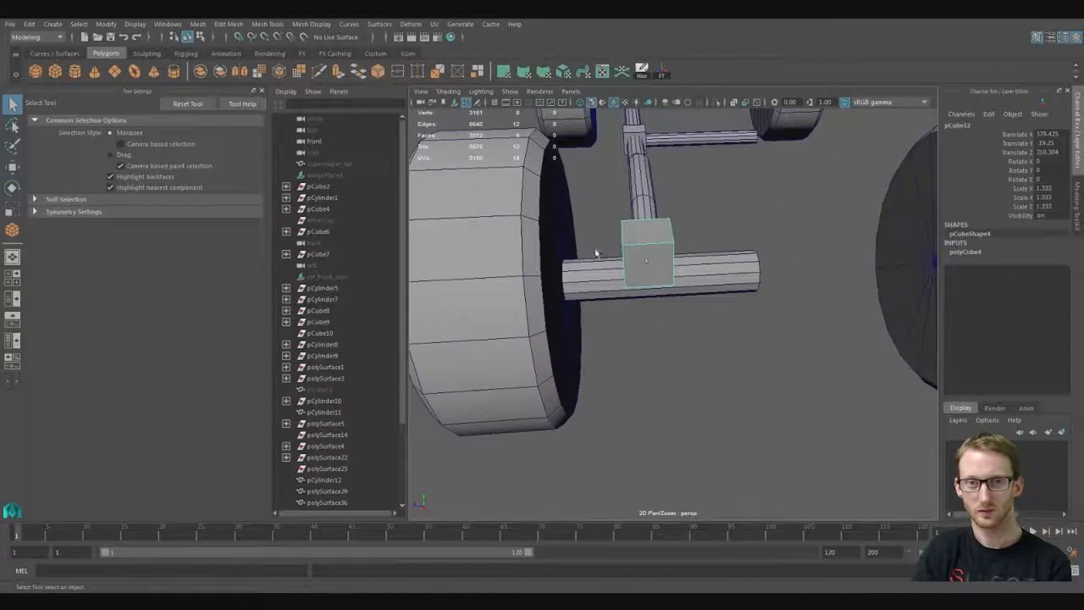
{"action": "left_click", "coordinate": [1051, 37]}
{"action": "left_click", "coordinate": [1030, 386]}
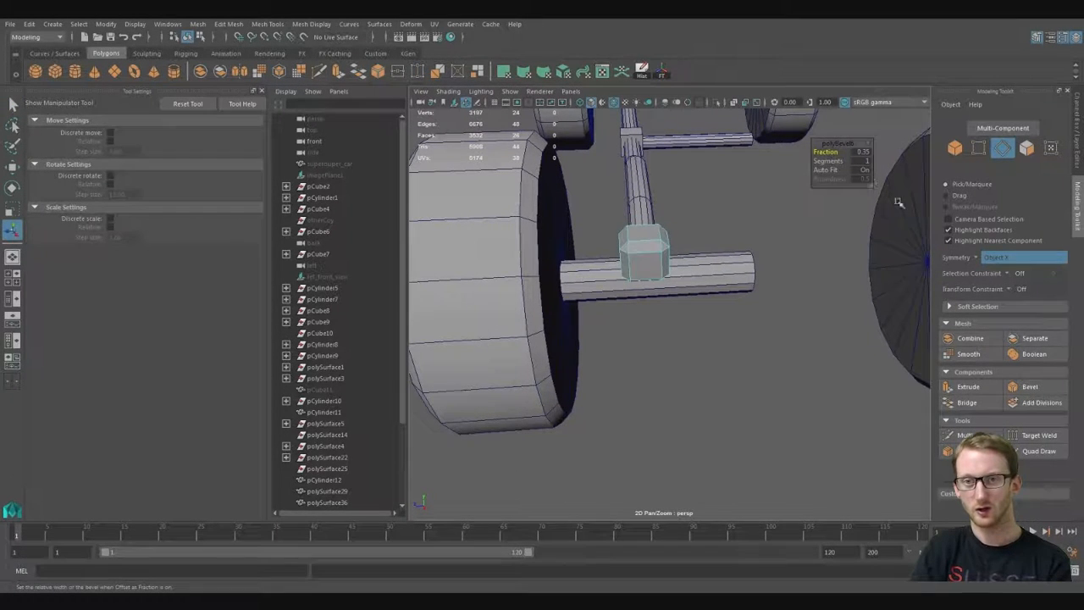
Step: Enlarge and reposition the beveled cube so it wraps around the axle joint
{"action": "key", "text": "r"}
{"action": "key", "text": "w"}
{"action": "left_click_drag", "start_coordinate": [658, 257], "coordinate": [561, 206], "text": "alt"}
{"action": "key", "text": "r"}
{"action": "key", "text": "w"}
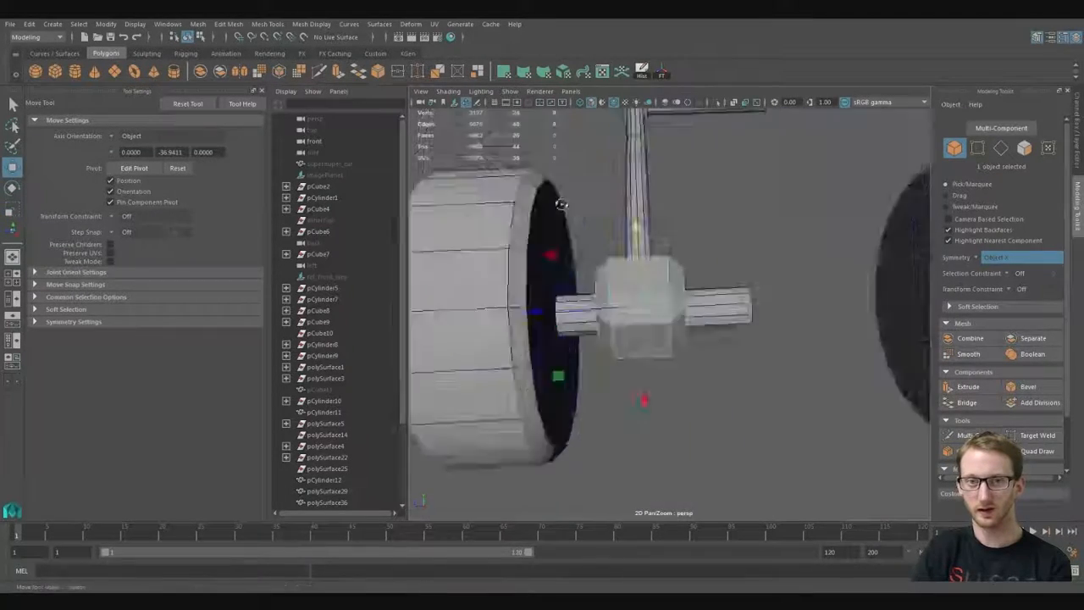
Step: Bevel the cube at the cross member joint, then move and scale it to fit around the rail
{"action": "left_click", "coordinate": [647, 307]}
{"action": "left_click_drag", "start_coordinate": [647, 307], "coordinate": [735, 259], "text": "alt"}
{"action": "key", "text": "ctrl+b"}
{"action": "key", "text": "f"}
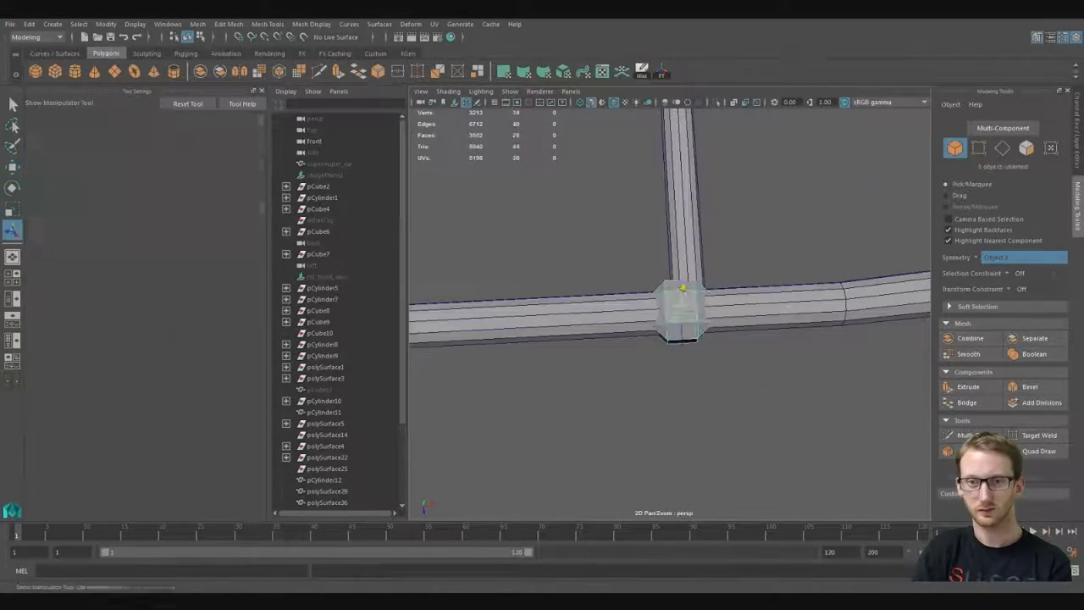
{"action": "key", "text": "w"}
{"action": "left_click_drag", "start_coordinate": [704, 389], "coordinate": [687, 312], "text": "alt"}
{"action": "key", "text": "r"}
{"action": "left_click_drag", "start_coordinate": [626, 262], "coordinate": [667, 312], "text": "alt"}
{"action": "left_click_drag", "start_coordinate": [834, 417], "coordinate": [708, 370], "text": "alt"}
{"action": "scroll", "coordinate": [708, 370], "scroll_direction": "down", "scroll_amount": 8}
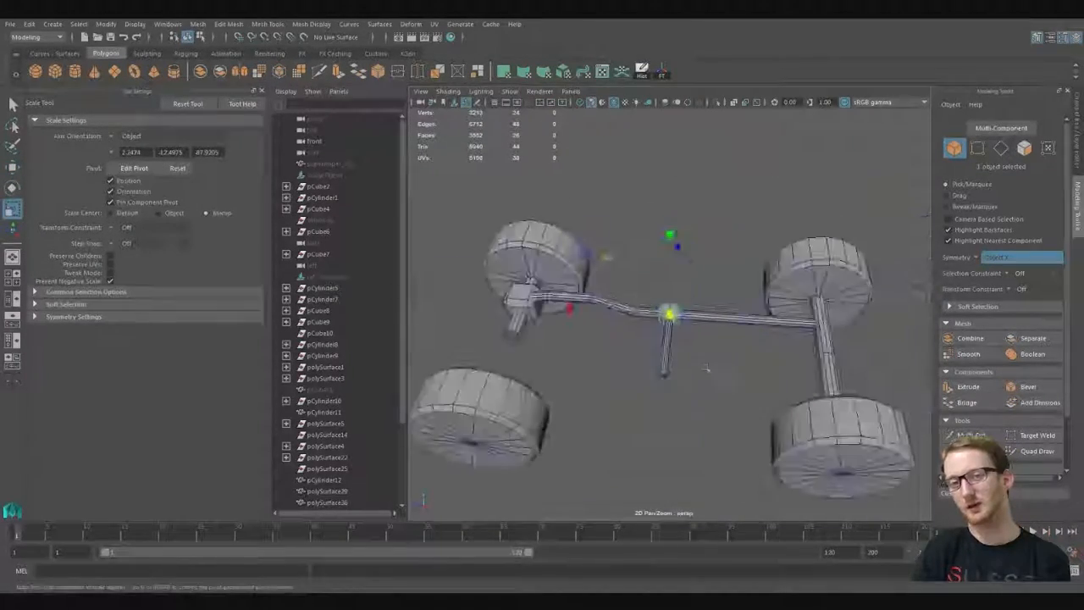
Step: Duplicate the cross member's joint block and move the copy along the rail to its junction with the full-width axle
{"action": "key", "text": "w"}
{"action": "key", "text": "ctrl+d"}
{"action": "left_click_drag", "start_coordinate": [585, 307], "coordinate": [706, 313]}
{"action": "key", "text": "f"}
{"action": "left_click_drag", "start_coordinate": [705, 338], "coordinate": [576, 494], "text": "alt"}
{"action": "scroll", "coordinate": [678, 339], "scroll_direction": "down", "scroll_amount": 5}
{"action": "key", "text": "r"}
{"action": "scroll", "coordinate": [684, 354], "scroll_direction": "down", "scroll_amount": 5}
{"action": "key", "text": "w"}
{"action": "scroll", "coordinate": [666, 273], "scroll_direction": "up", "scroll_amount": 8}
{"action": "scroll", "coordinate": [650, 290], "scroll_direction": "down", "scroll_amount": 8}
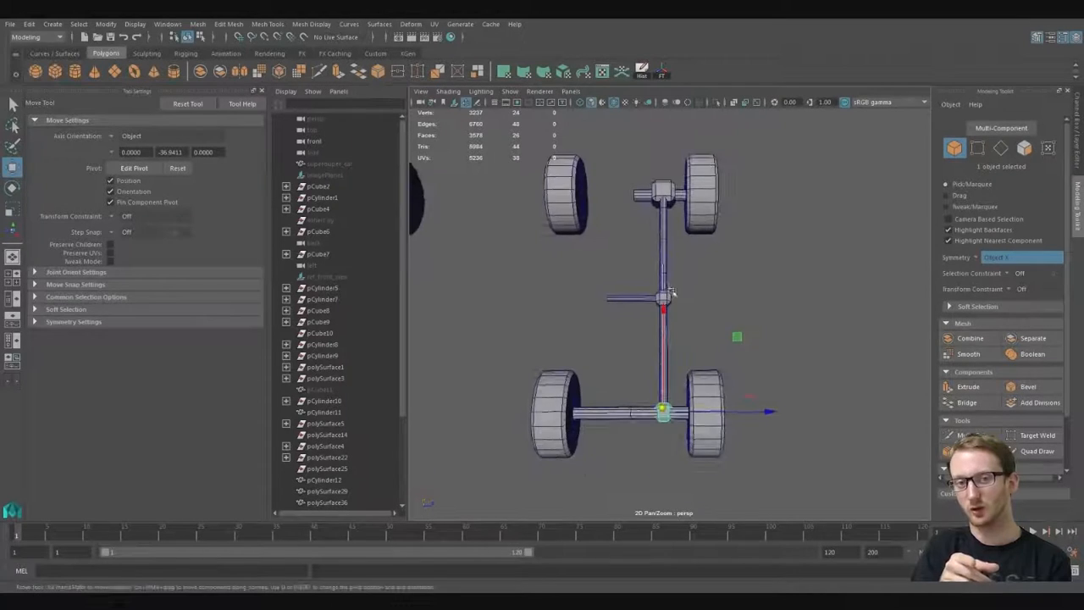
Step: Move the large joint block and the rail's end vertices inward along the half axle
{"action": "left_click", "coordinate": [666, 193]}
{"action": "middle_click_drag", "start_coordinate": [666, 193], "coordinate": [666, 298], "text": "alt"}
{"action": "scroll", "coordinate": [666, 297], "scroll_direction": "up", "scroll_amount": 4}
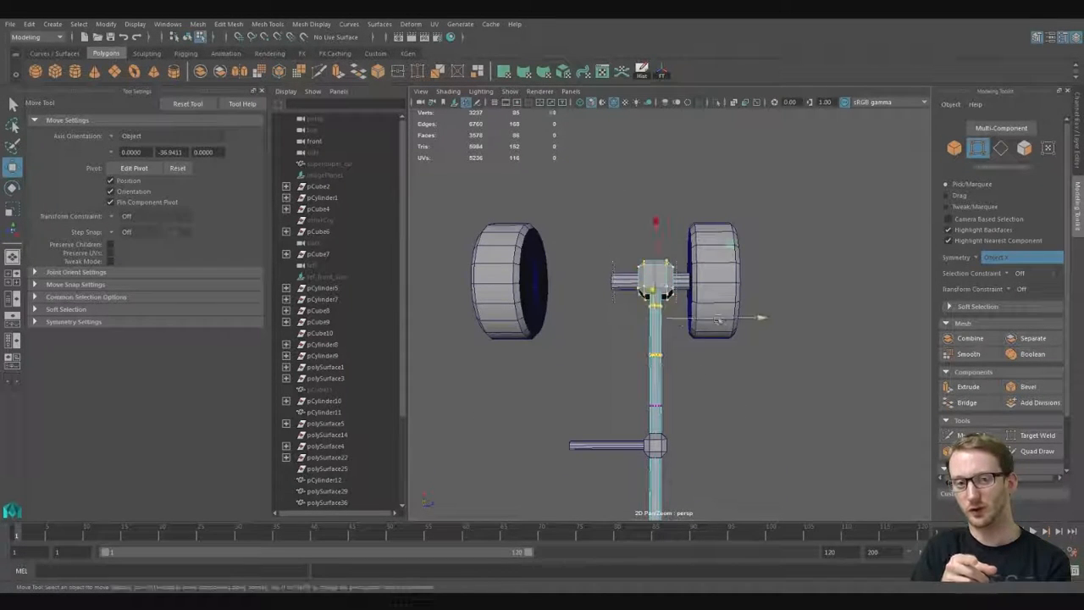
{"action": "left_click_drag", "start_coordinate": [694, 320], "coordinate": [657, 292], "text": "alt"}
{"action": "key", "text": "q"}
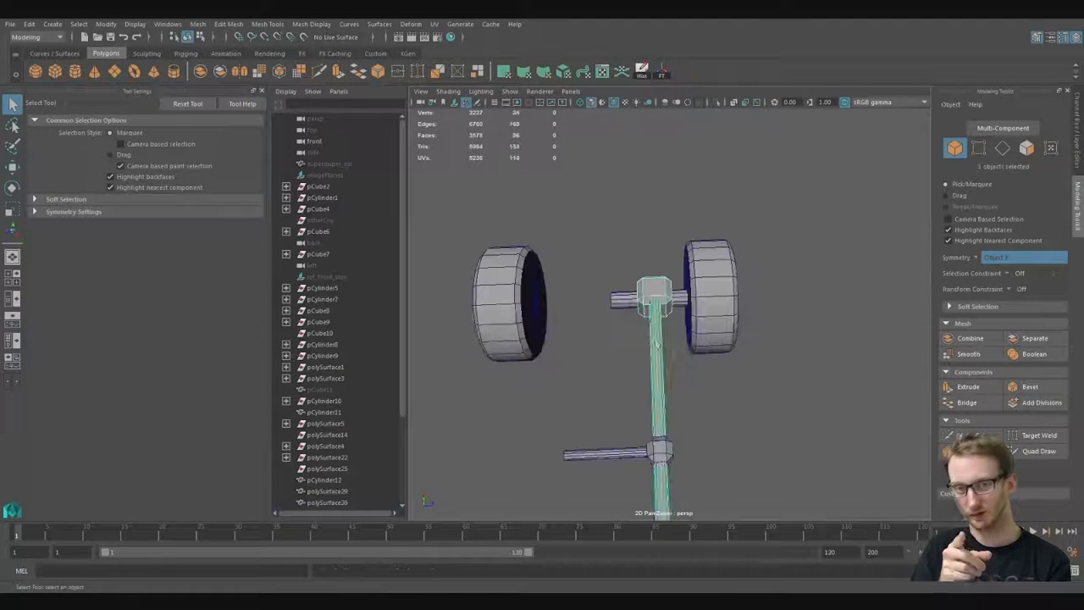
{"action": "left_click_drag", "start_coordinate": [683, 341], "coordinate": [684, 340], "text": "shift"}
{"action": "key", "text": "w"}
{"action": "left_click_drag", "start_coordinate": [693, 320], "coordinate": [758, 372]}
{"action": "left_click_drag", "start_coordinate": [688, 345], "coordinate": [716, 368]}
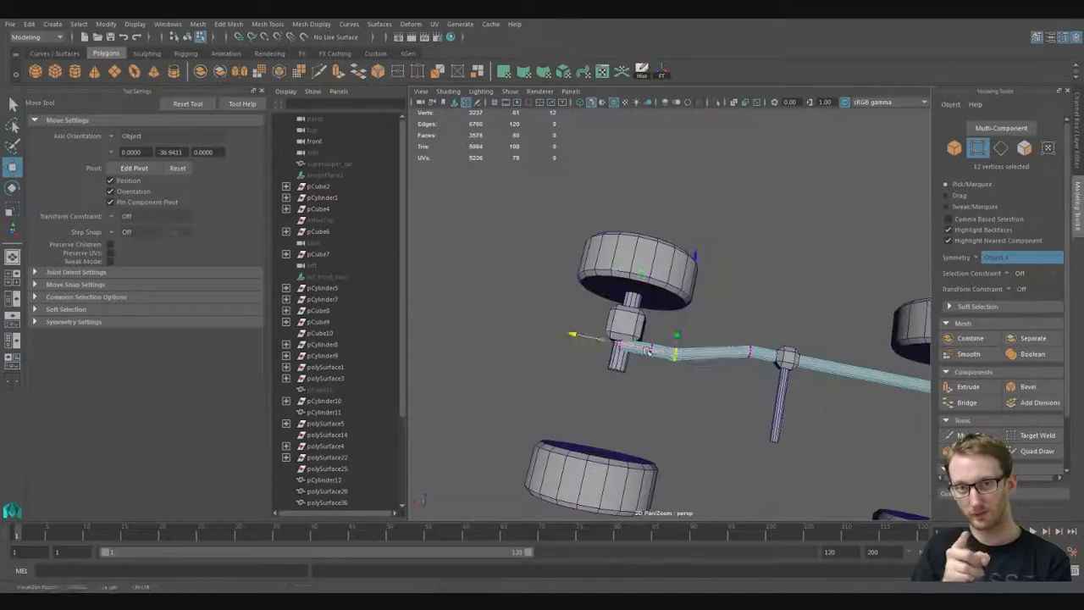
Step: Adjust the rail's vertex loops between the cross member and the large joint block to shape its inward bend
{"action": "left_click_drag", "start_coordinate": [647, 351], "coordinate": [745, 360], "text": "alt"}
{"action": "key", "text": "q"}
{"action": "key", "text": "F8"}
{"action": "left_click", "coordinate": [665, 364]}
{"action": "key", "text": "w"}
{"action": "left_click_drag", "start_coordinate": [666, 364], "coordinate": [731, 387], "text": "alt"}
{"action": "scroll", "coordinate": [627, 390], "scroll_direction": "up", "scroll_amount": 3}
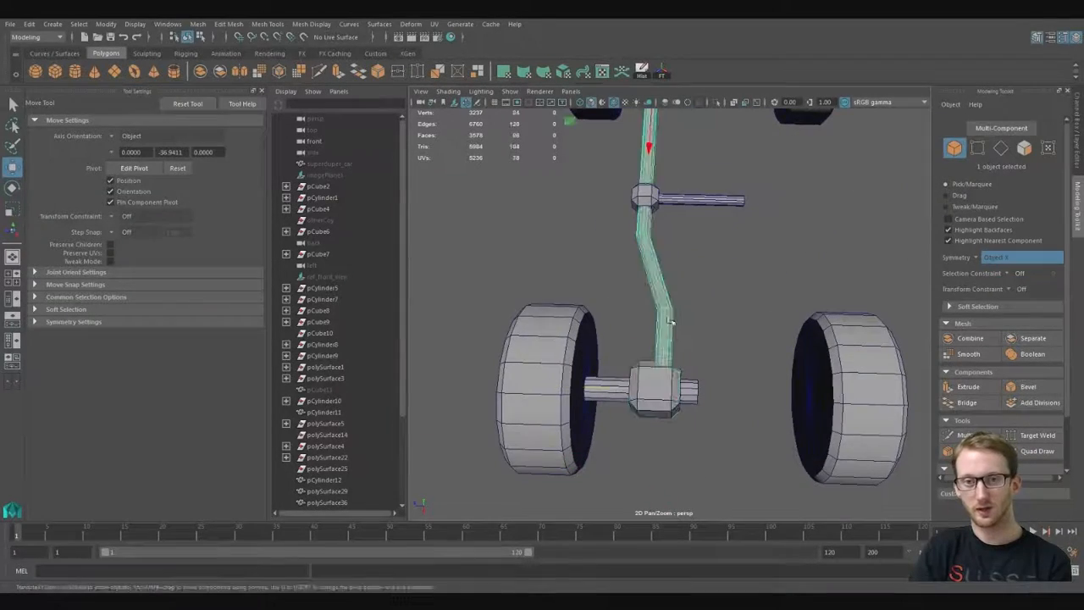
Step: Duplicate the joint block on the full-width axle and move the copy to the middle of that axle
{"action": "left_click_drag", "start_coordinate": [629, 345], "coordinate": [699, 438], "text": "alt"}
{"action": "key", "text": "q"}
{"action": "left_click", "coordinate": [807, 276]}
{"action": "key", "text": "F8"}
{"action": "left_click", "coordinate": [760, 363]}
{"action": "left_click", "coordinate": [684, 402]}
{"action": "key", "text": "w"}
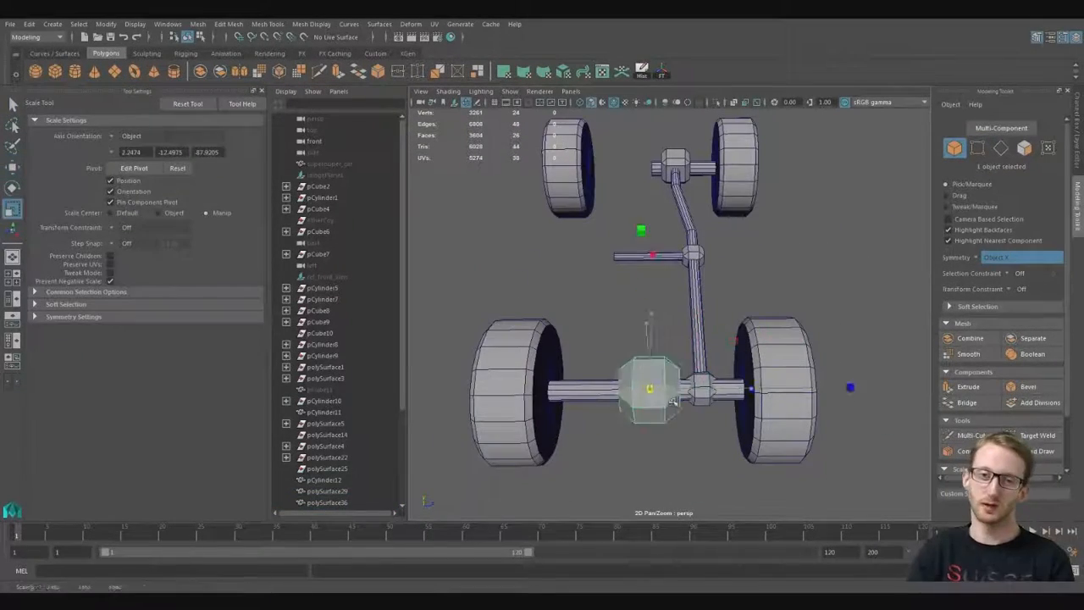
Step: Scale the block at the middle of the full-width axle into a larger housing
{"action": "left_click_drag", "start_coordinate": [849, 386], "coordinate": [669, 199], "text": "alt"}
{"action": "key", "text": "r"}
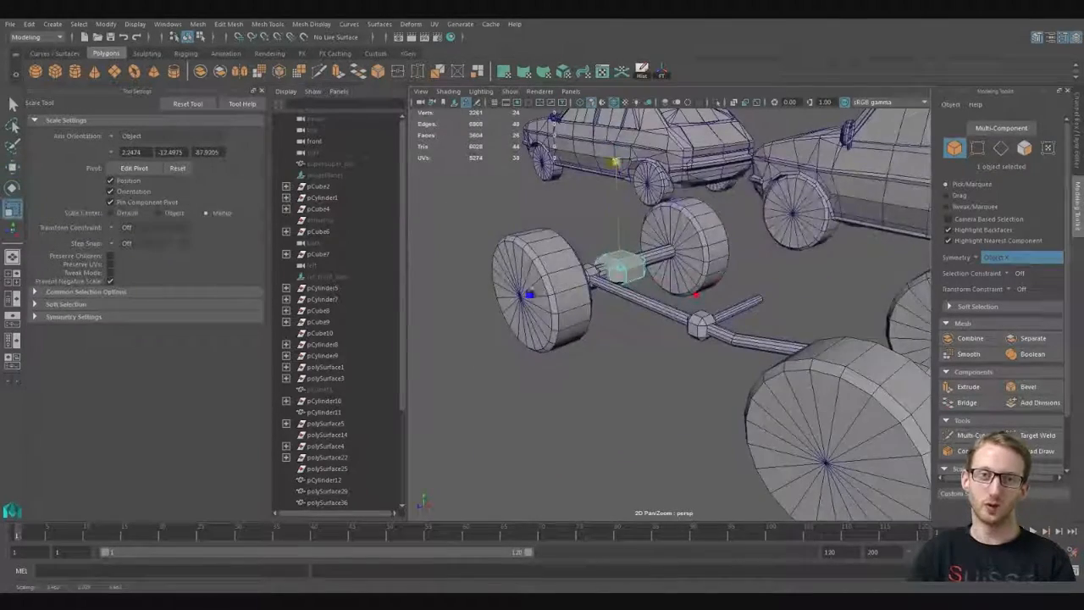
{"action": "left_click_drag", "start_coordinate": [617, 162], "coordinate": [694, 325], "text": "alt"}
{"action": "key", "text": "w"}
{"action": "key", "text": "r"}
{"action": "left_click_drag", "start_coordinate": [697, 237], "coordinate": [622, 317]}
Step: Select the edge loop around the axle's centre block and scale it to give the block a rounder profile
{"action": "key", "text": "q"}
{"action": "double_click", "coordinate": [633, 318]}
{"action": "key", "text": "r"}
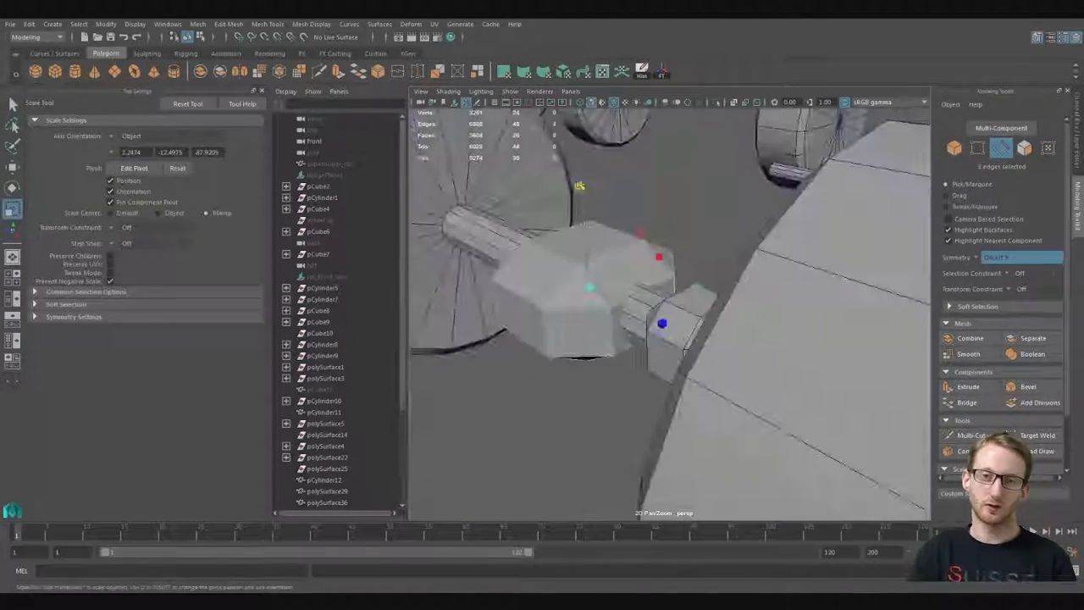
{"action": "key", "text": "q"}
{"action": "left_click_drag", "start_coordinate": [577, 145], "coordinate": [728, 355], "text": "alt"}
{"action": "key", "text": "F8"}
{"action": "scroll", "coordinate": [646, 260], "scroll_direction": "down", "scroll_amount": 5}
{"action": "scroll", "coordinate": [725, 281], "scroll_direction": "down", "scroll_amount": 3}
Step: Move the cross member's free end vertices to line up with the centre of the axle's middle block
{"action": "left_click_drag", "start_coordinate": [725, 280], "coordinate": [617, 336], "text": "alt"}
{"action": "left_click", "coordinate": [763, 408]}
{"action": "key", "text": "F11"}
{"action": "key", "text": "w"}
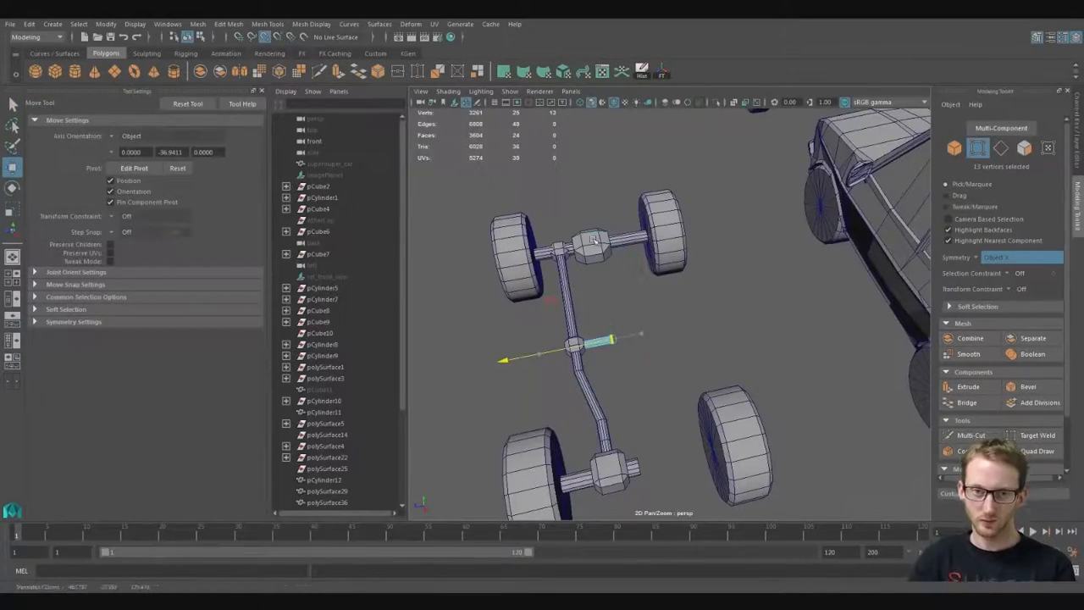
{"action": "key", "text": "q"}
Step: Duplicate the axle's centre block, move the copy to the cross member's inner end and scale it down to fit
{"action": "scroll", "coordinate": [593, 240], "scroll_direction": "up", "scroll_amount": 5}
{"action": "key", "text": "F8"}
{"action": "left_click", "coordinate": [637, 188]}
{"action": "key", "text": "w"}
{"action": "key", "text": "ctrl+d"}
{"action": "left_click_drag", "start_coordinate": [653, 253], "coordinate": [694, 449]}
{"action": "key", "text": "e"}
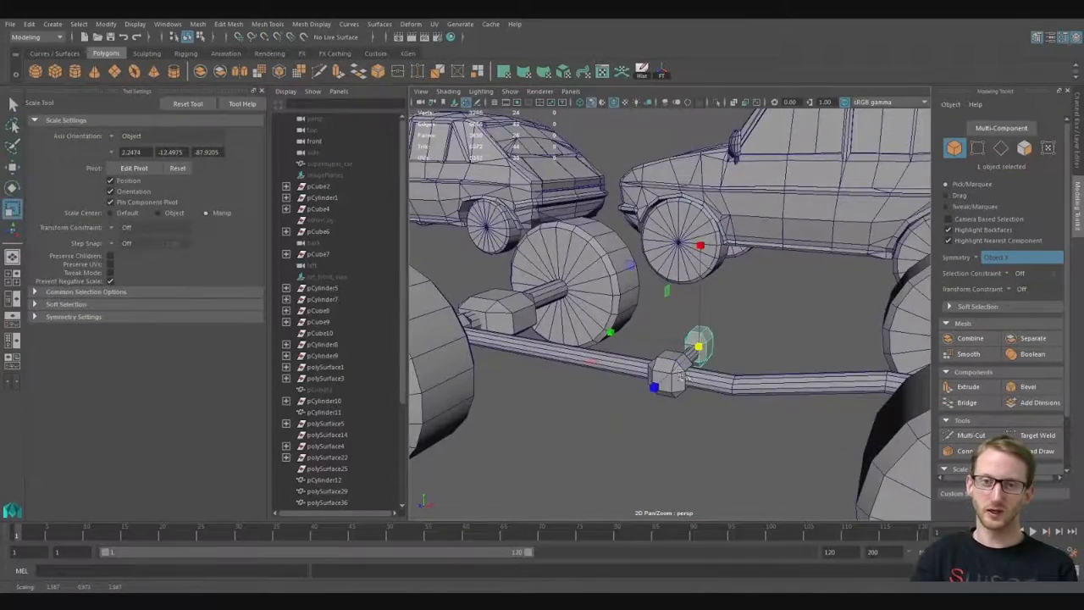
{"action": "left_click_drag", "start_coordinate": [680, 377], "coordinate": [648, 292], "text": "alt"}
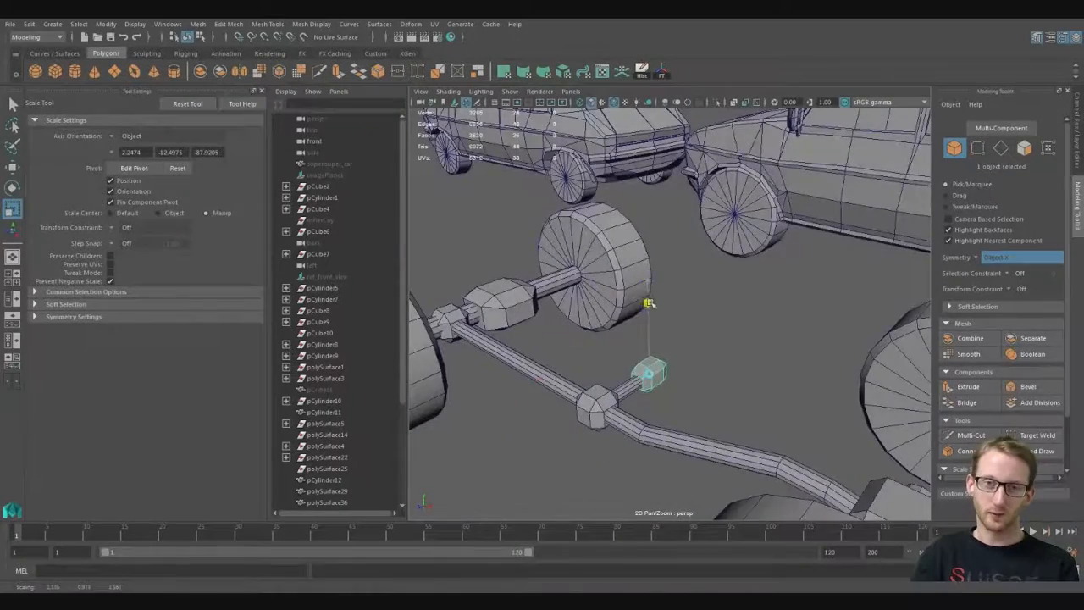
{"action": "left_click_drag", "start_coordinate": [660, 339], "coordinate": [627, 321], "text": "alt"}
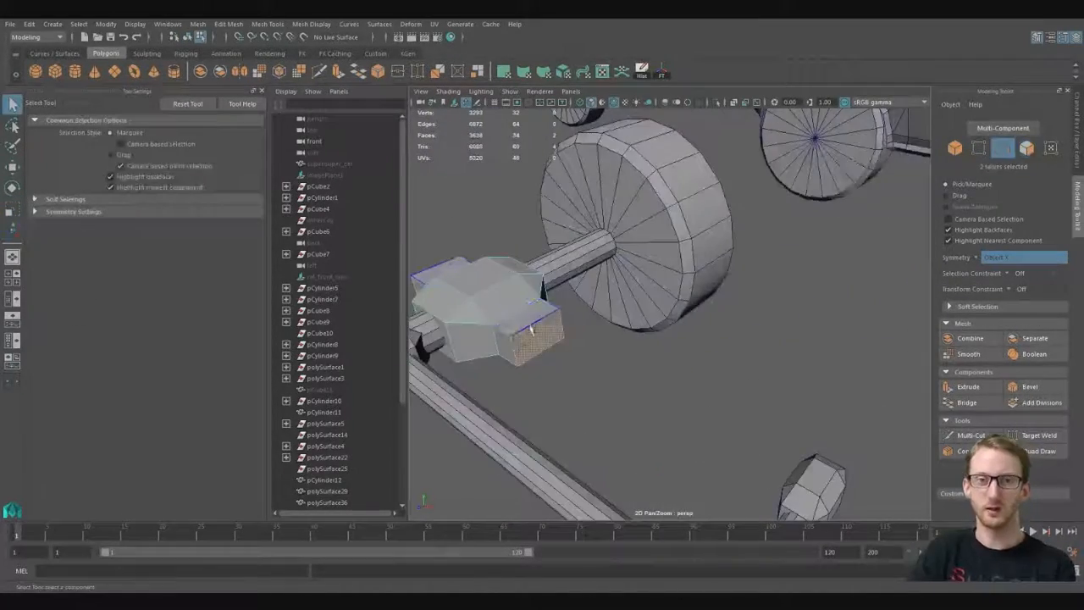
Step: Reshape the axle's centre block by selecting and moving its outer edges
{"action": "left_click_drag", "start_coordinate": [569, 340], "coordinate": [627, 339], "text": "alt"}
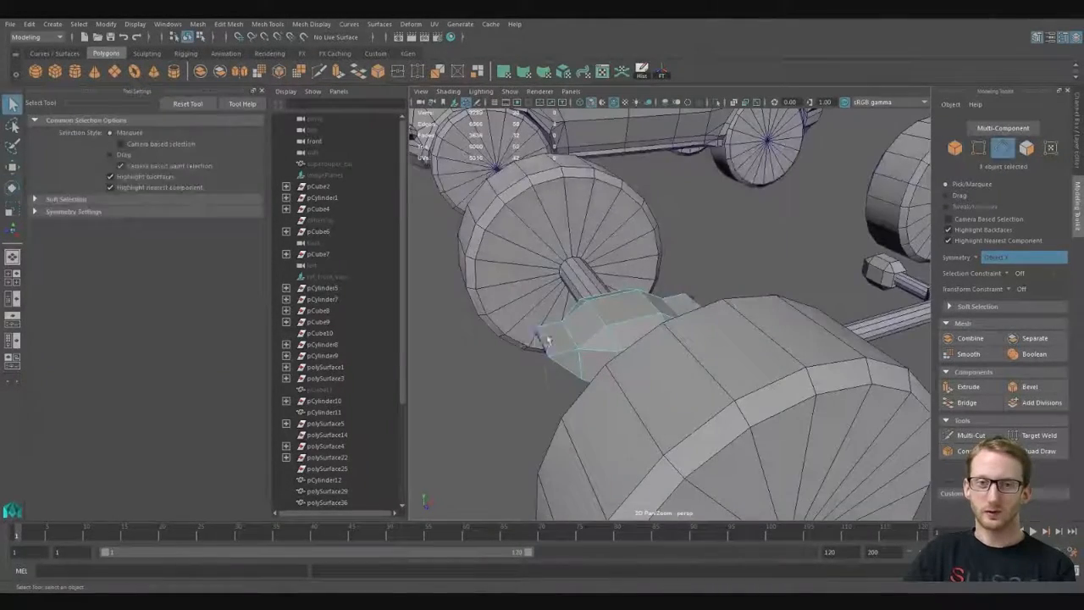
{"action": "key", "text": "w"}
{"action": "left_click_drag", "start_coordinate": [536, 348], "coordinate": [536, 422], "text": "alt"}
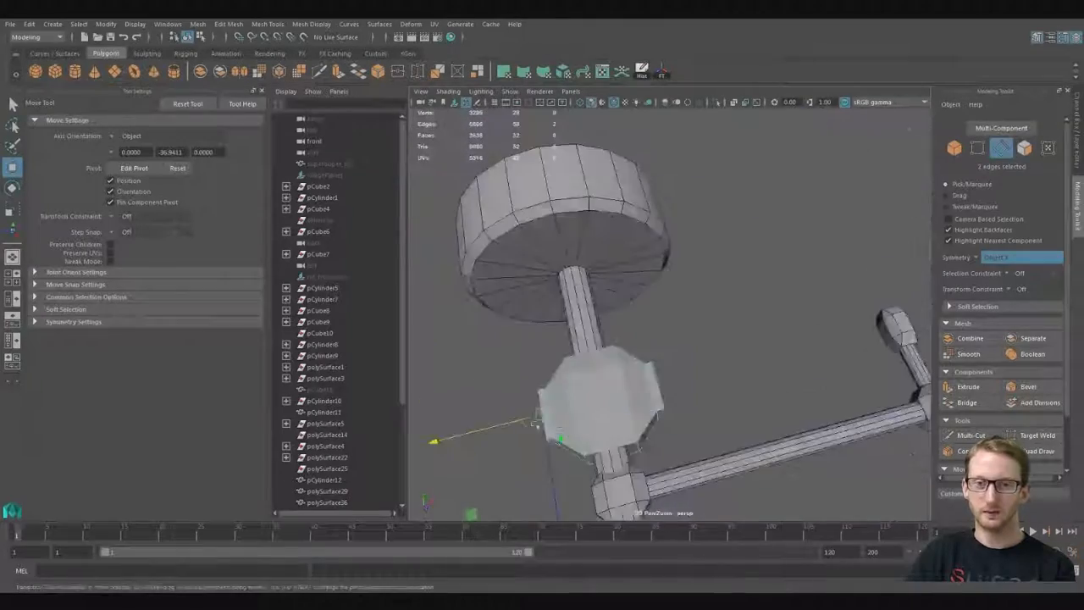
{"action": "left_click_drag", "start_coordinate": [573, 483], "coordinate": [634, 438], "text": "alt"}
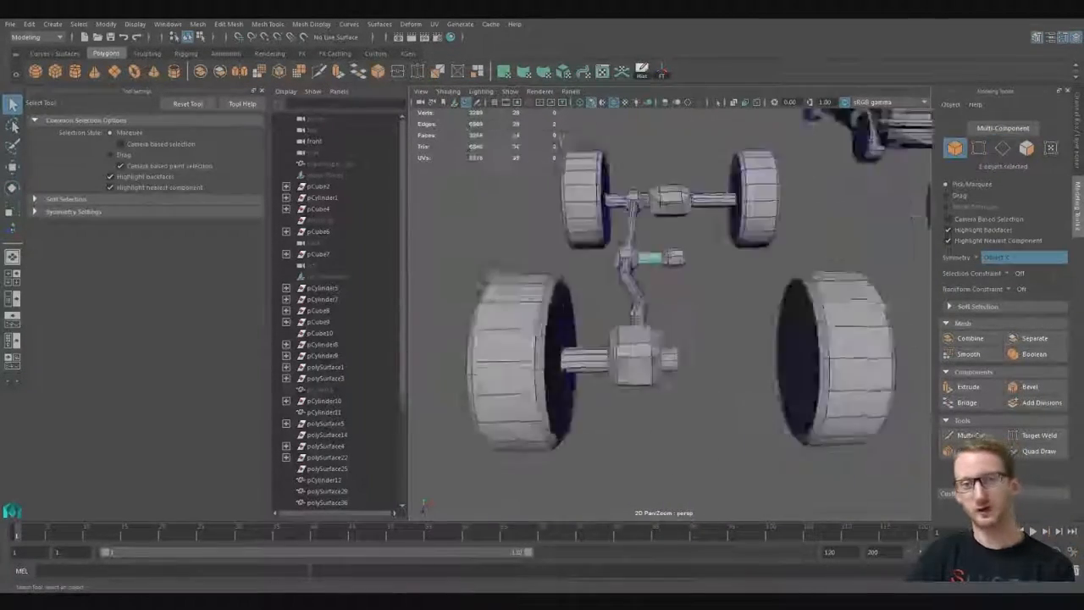
Step: Rescale the large joint block on the axle at the rail's bent end
{"action": "left_click_drag", "start_coordinate": [677, 285], "coordinate": [745, 301], "text": "alt"}
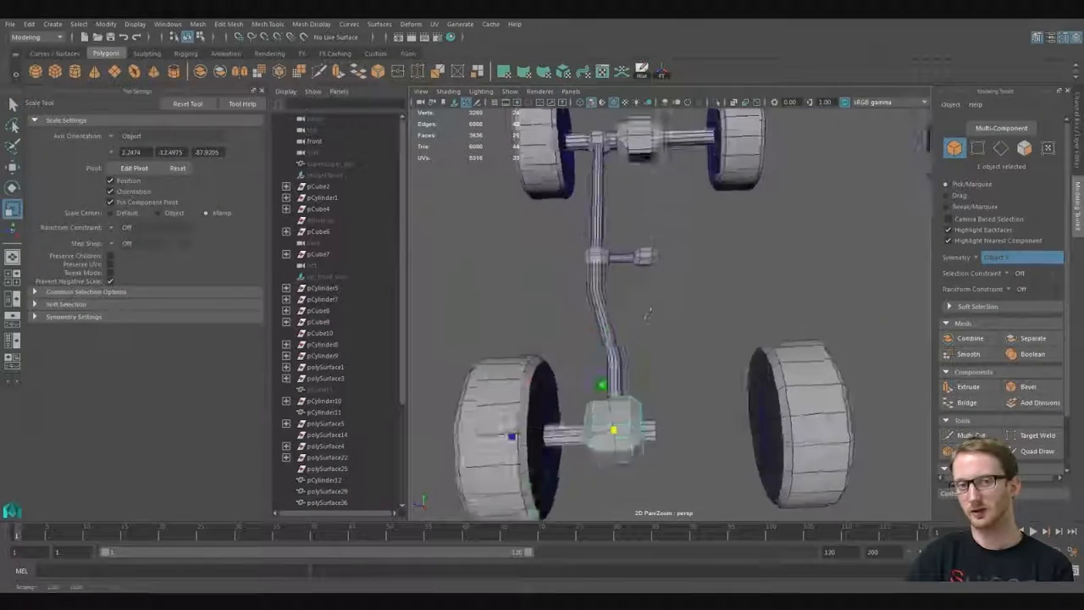
{"action": "left_click_drag", "start_coordinate": [644, 314], "coordinate": [688, 342], "text": "alt"}
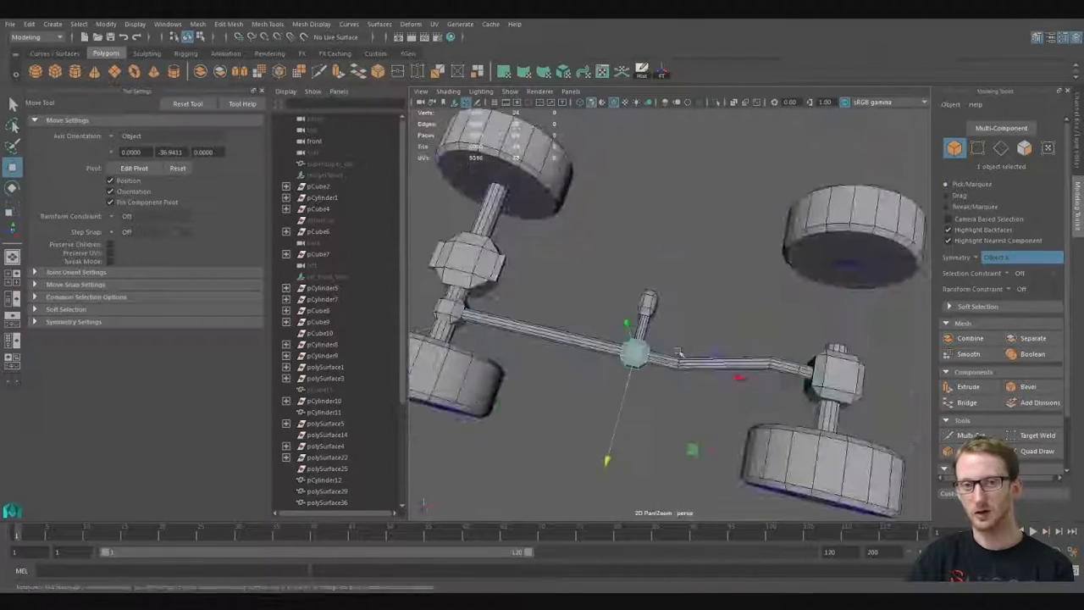
Step: Duplicate the cross member's joint block, move the copy onto the rail's bend near the large block and rotate it 15 degrees
{"action": "left_click_drag", "start_coordinate": [677, 339], "coordinate": [706, 322], "text": "alt"}
{"action": "key", "text": "f"}
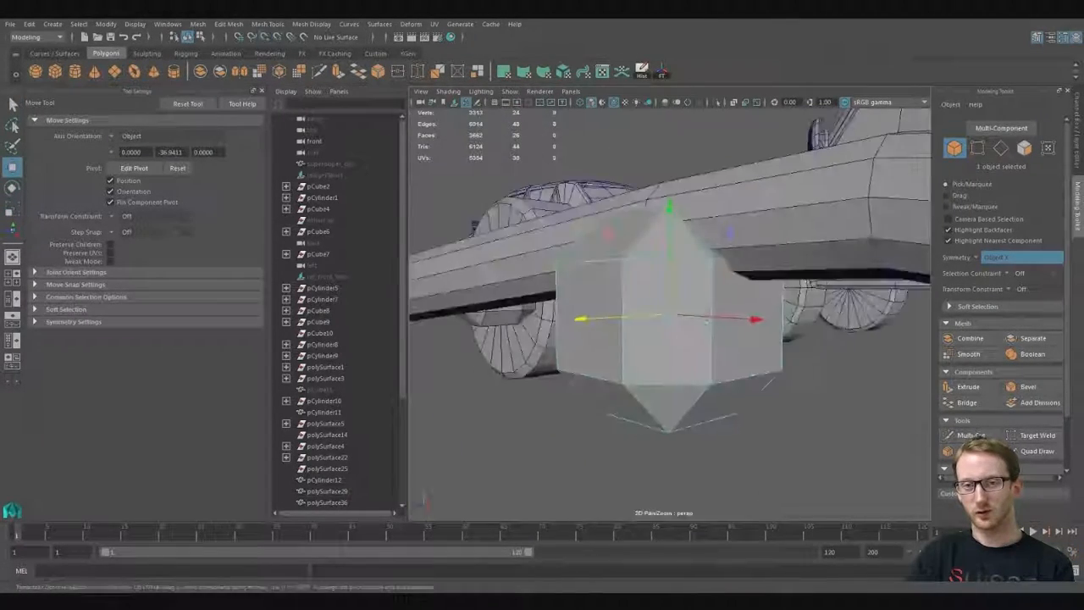
{"action": "key", "text": "f"}
{"action": "left_click_drag", "start_coordinate": [664, 254], "coordinate": [687, 414], "text": "alt"}
{"action": "scroll", "coordinate": [687, 414], "scroll_direction": "down", "scroll_amount": 4}
{"action": "key", "text": "e"}
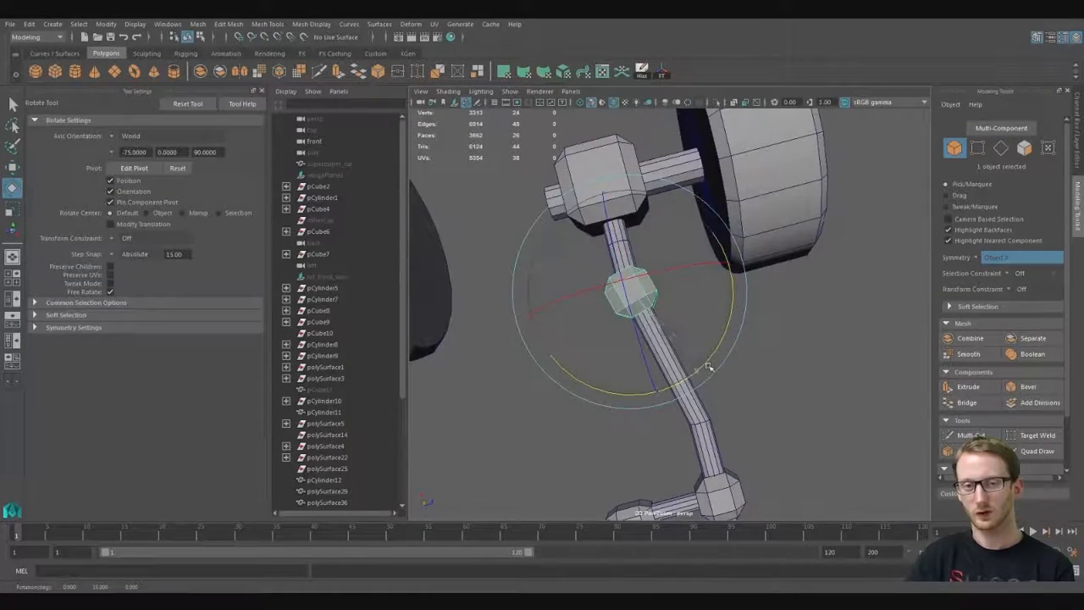
{"action": "left_click_drag", "start_coordinate": [699, 368], "coordinate": [689, 339], "text": "alt"}
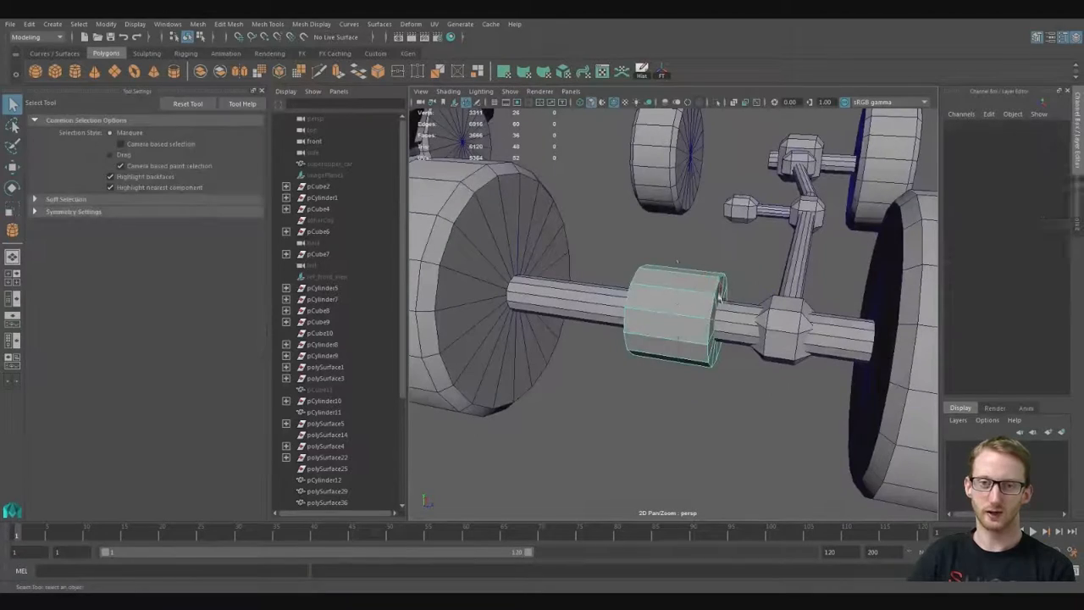
Step: Bevel the edges of the cylinder at the middle of the full-width axle
{"action": "left_click", "coordinate": [1028, 386]}
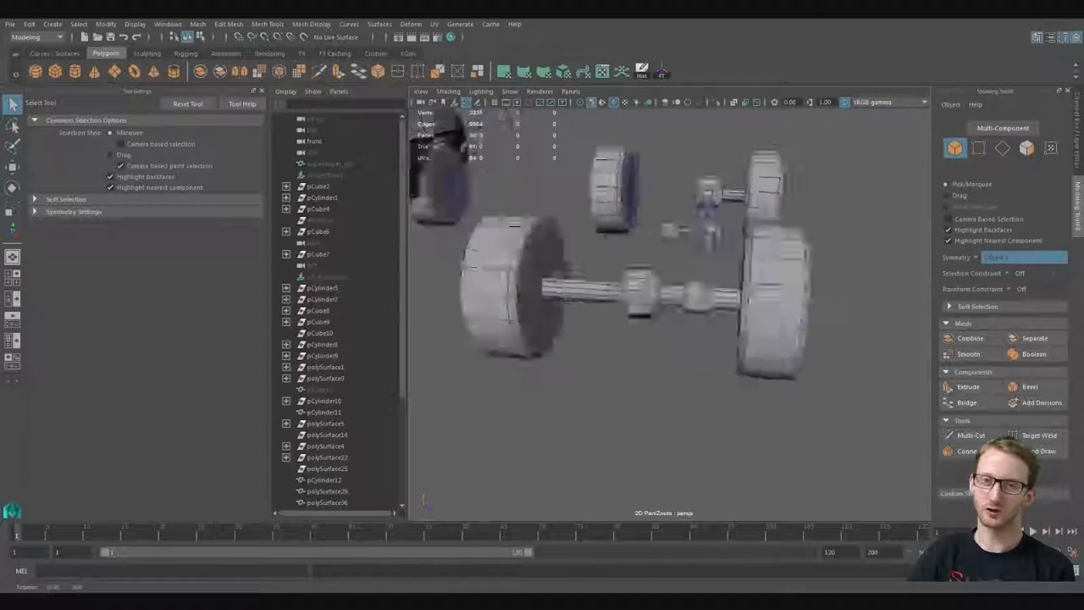
Step: Select all parts of the half chassis and move their pivot to the inner end of the half axle
{"action": "left_click", "coordinate": [666, 160]}
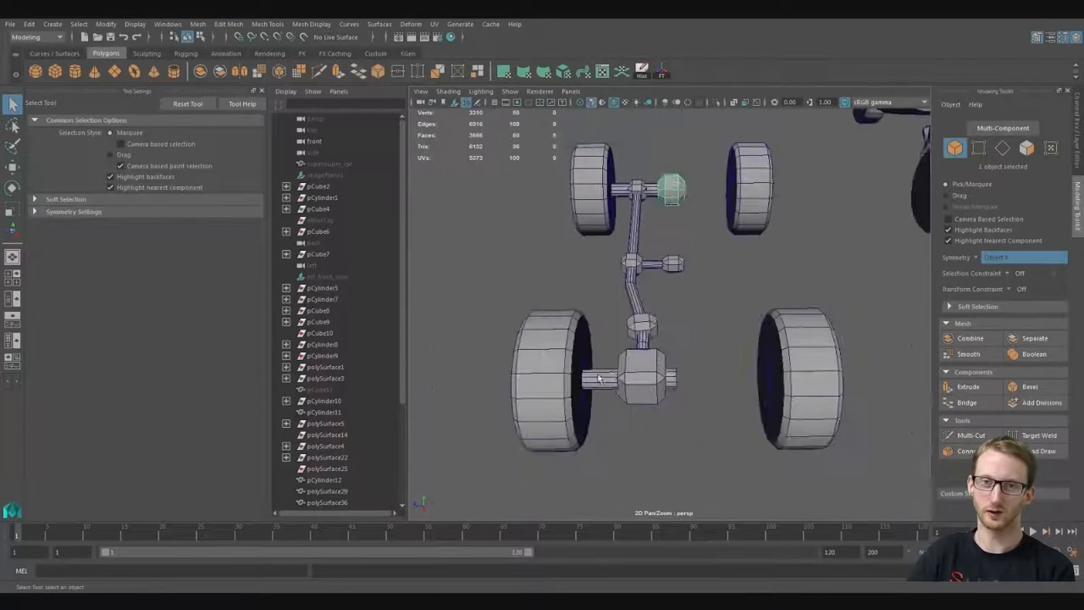
{"action": "left_click", "coordinate": [644, 373]}
{"action": "key", "text": "w"}
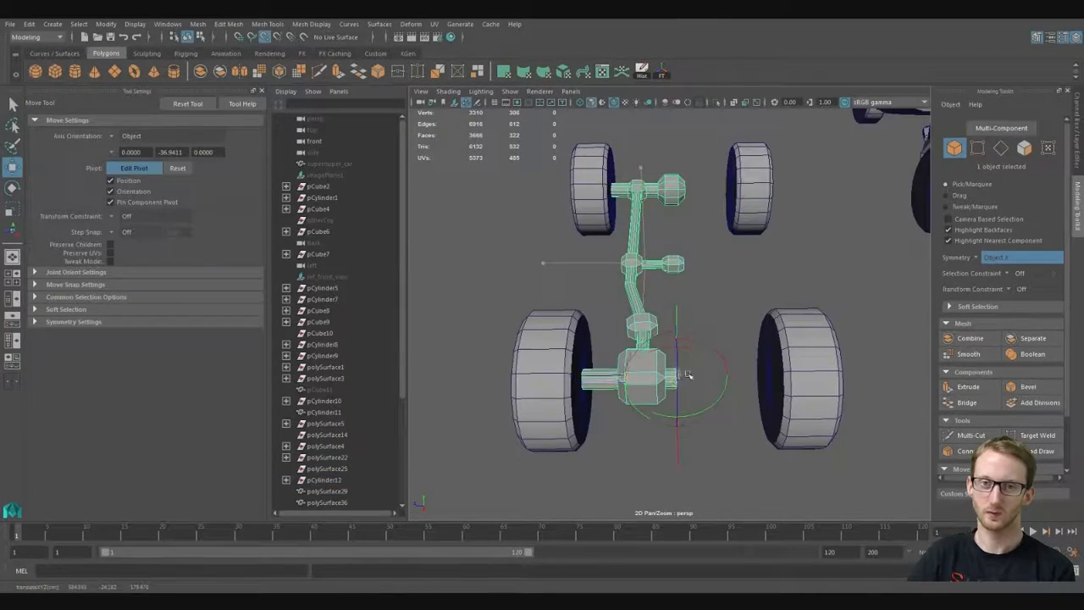
Step: Try to mirror the half chassis with Duplicate Special instances using negative Y and Z scale values, undoing each result
{"action": "left_click", "coordinate": [32, 23]}
{"action": "left_click", "coordinate": [167, 199]}
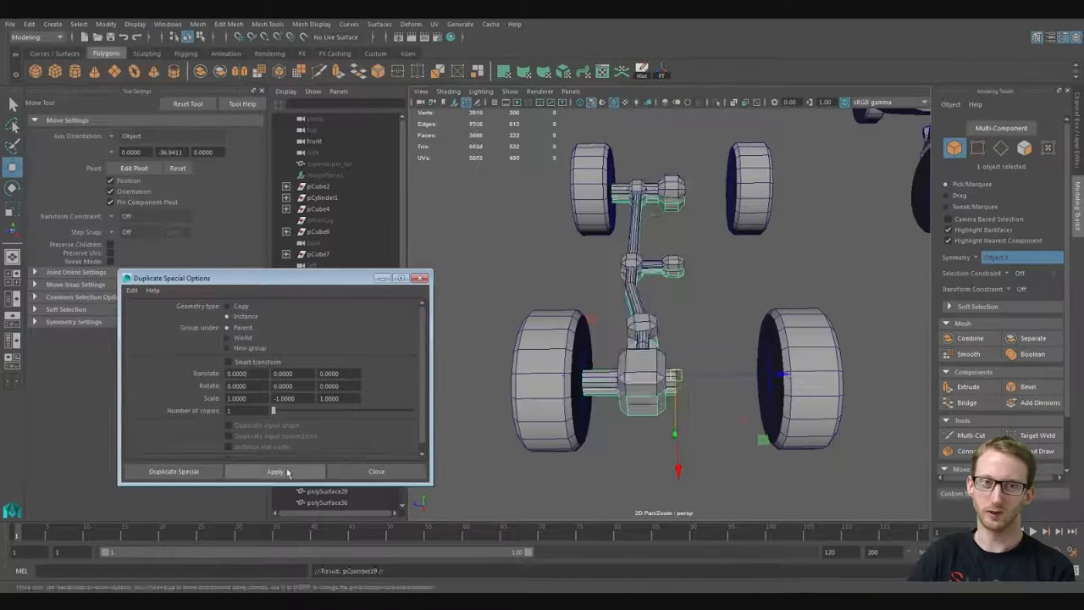
{"action": "key", "text": "ctrl+z"}
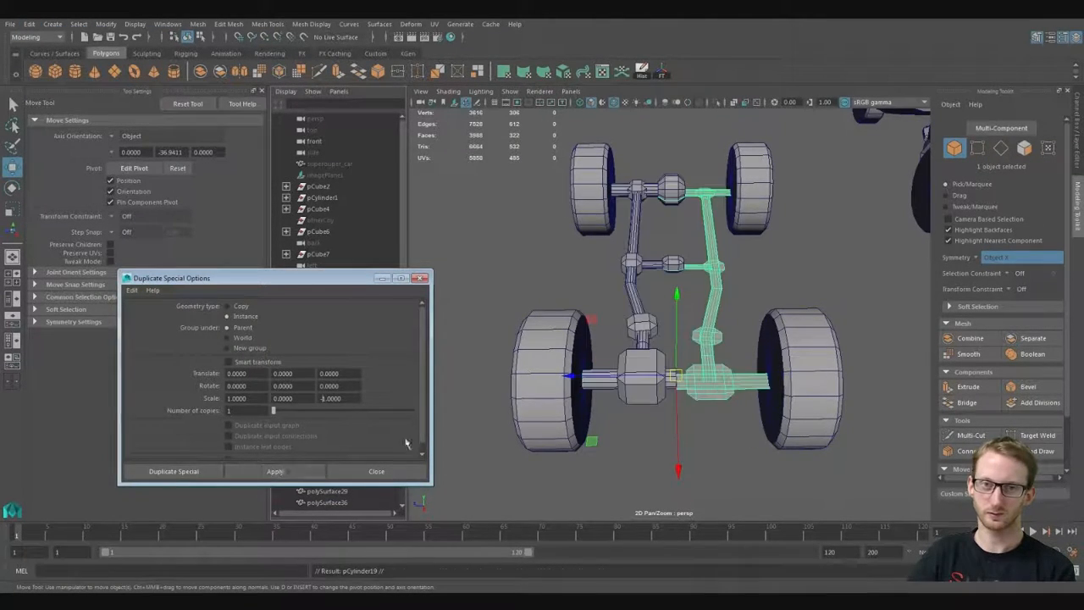
{"action": "left_click", "coordinate": [389, 470]}
{"action": "left_click_drag", "start_coordinate": [720, 355], "coordinate": [668, 330], "text": "alt"}
{"action": "key", "text": "ctrl+z"}
Step: Mirror the half chassis with Duplicate Special as an instance, using scale 1, 1, -1, and check the mirrored side
{"action": "left_click", "coordinate": [32, 24]}
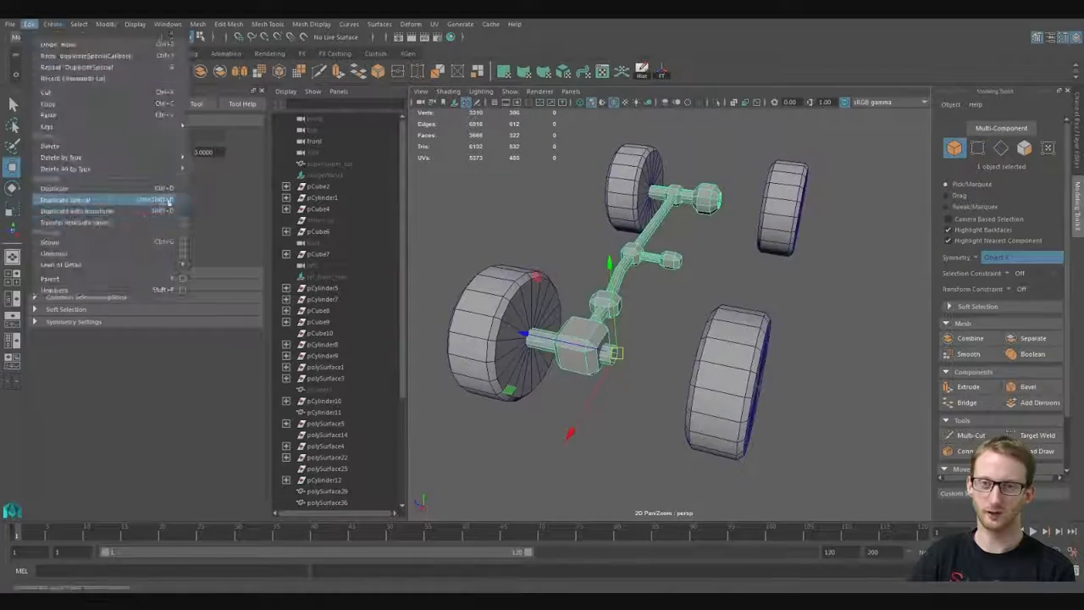
{"action": "left_click", "coordinate": [169, 200]}
{"action": "left_click", "coordinate": [289, 470]}
{"action": "left_click_drag", "start_coordinate": [597, 425], "coordinate": [646, 430], "text": "alt"}
{"action": "right_click_drag", "start_coordinate": [646, 430], "coordinate": [703, 415], "text": "alt"}
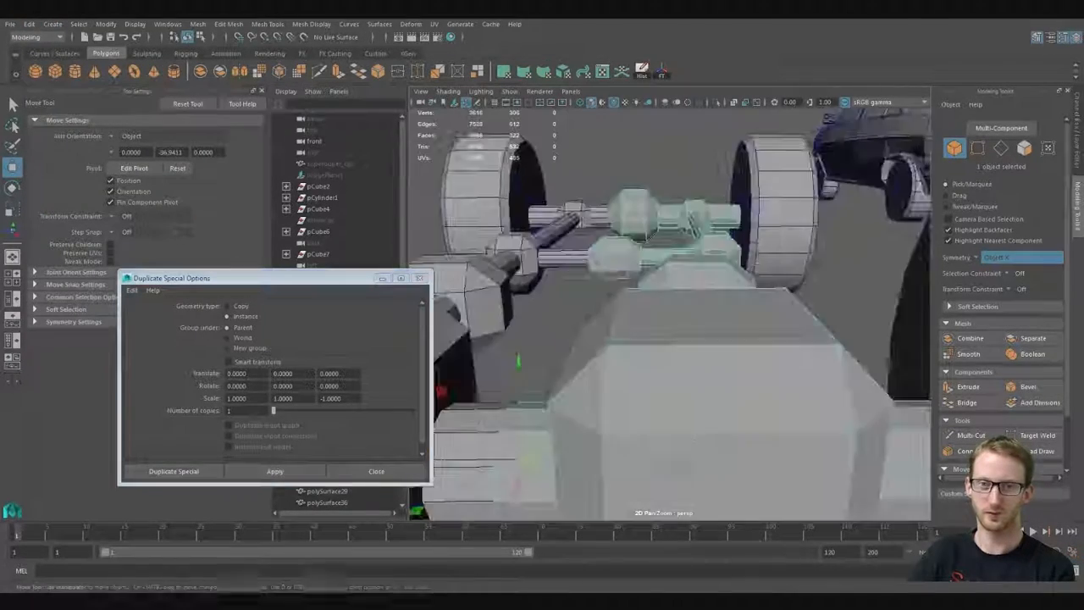
{"action": "left_click_drag", "start_coordinate": [618, 415], "coordinate": [687, 353], "text": "alt"}
{"action": "right_click_drag", "start_coordinate": [687, 353], "coordinate": [622, 345], "text": "alt"}
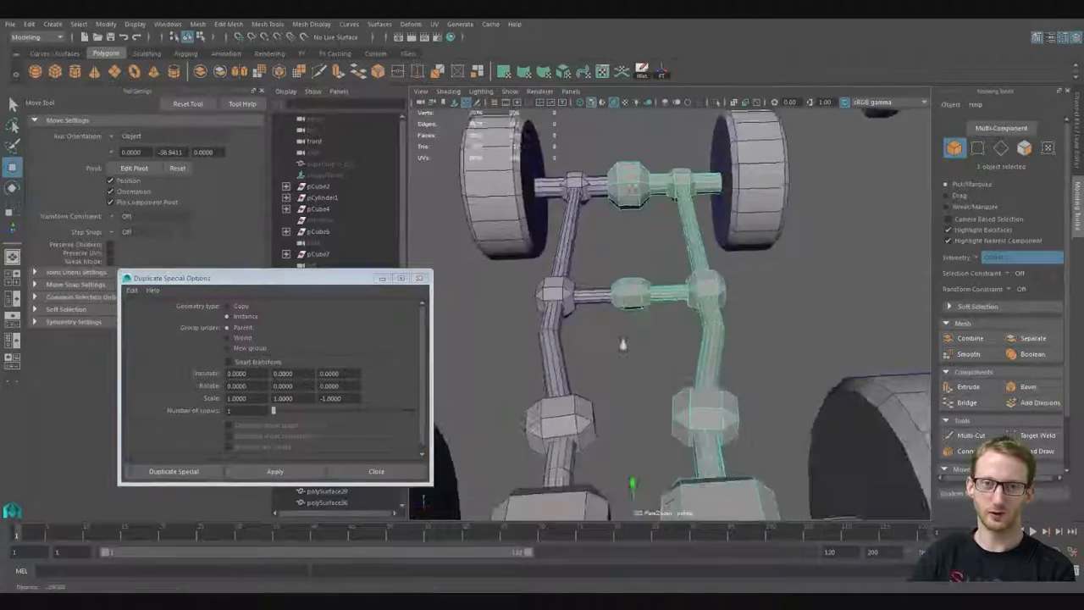
Step: Undo and redo the mirrored chassis half to compare, reapply the special duplicate and close its options
{"action": "key", "text": "ctrl+z"}
{"action": "key", "text": "ctrl+y"}
{"action": "key", "text": "ctrl+z"}
{"action": "key", "text": "ctrl+y"}
{"action": "key", "text": "ctrl+z"}
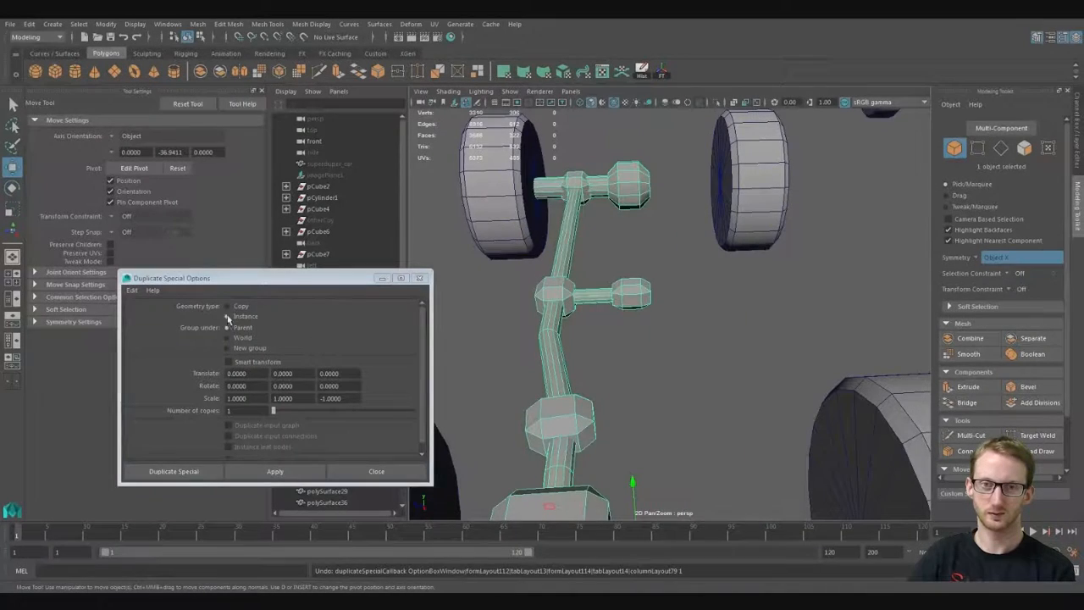
{"action": "left_click", "coordinate": [284, 471]}
{"action": "left_click", "coordinate": [376, 471]}
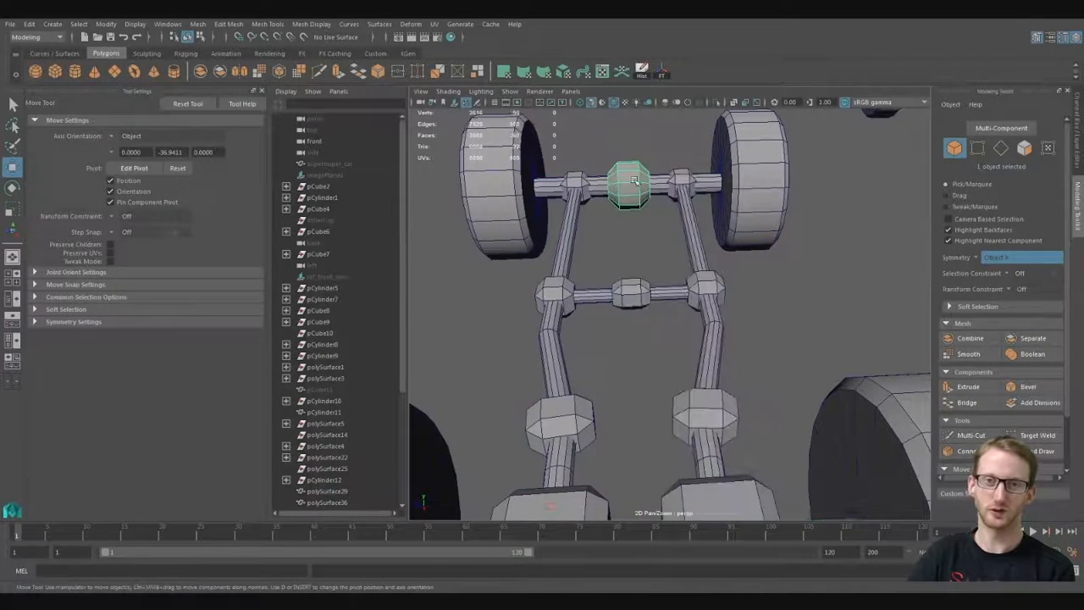
Step: Delete the overlapping duplicate blocks at the centres of the axle and cross member, and check the mirrored joint blocks
{"action": "right_click_drag", "start_coordinate": [644, 292], "coordinate": [537, 285], "text": "alt"}
{"action": "left_click_drag", "start_coordinate": [537, 285], "coordinate": [680, 246], "text": "alt"}
{"action": "right_click_drag", "start_coordinate": [680, 245], "coordinate": [753, 293], "text": "alt"}
{"action": "left_click", "coordinate": [656, 328]}
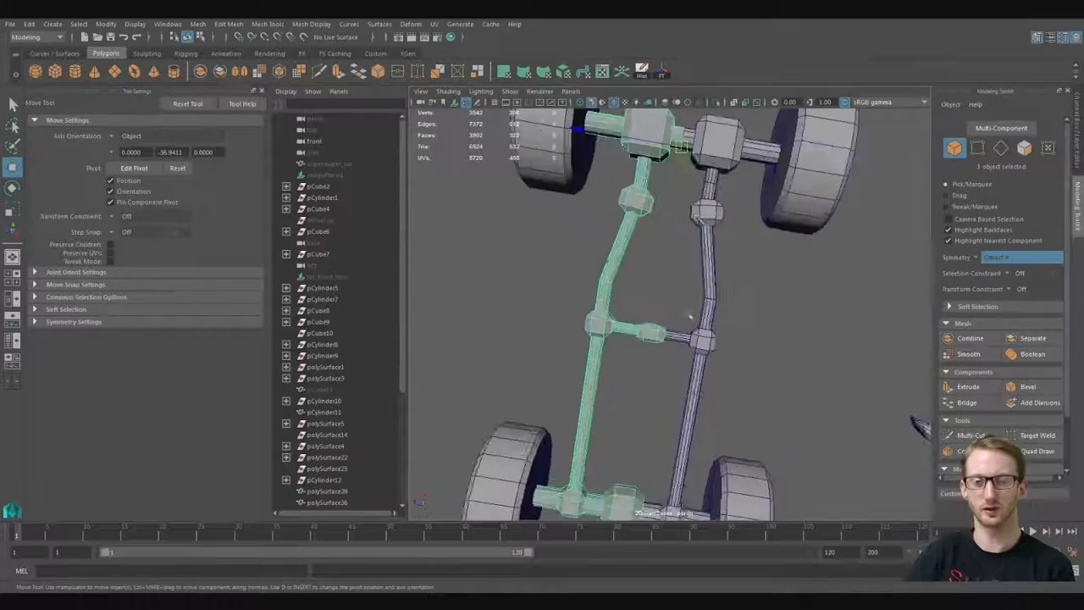
{"action": "left_click", "coordinate": [703, 217]}
{"action": "left_click_drag", "start_coordinate": [700, 234], "coordinate": [590, 379], "text": "alt"}
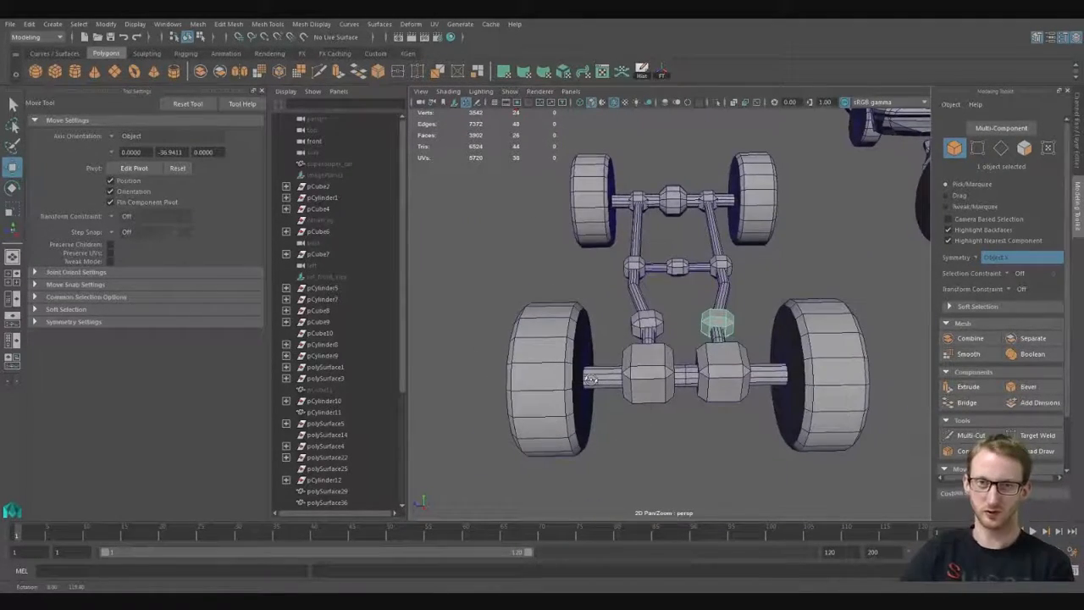
Step: Scale the rounded block at the middle of the full-width axle
{"action": "left_click", "coordinate": [673, 203]}
{"action": "key", "text": "f"}
{"action": "key", "text": "r"}
{"action": "right_click_drag", "start_coordinate": [674, 234], "coordinate": [584, 330], "text": "alt"}
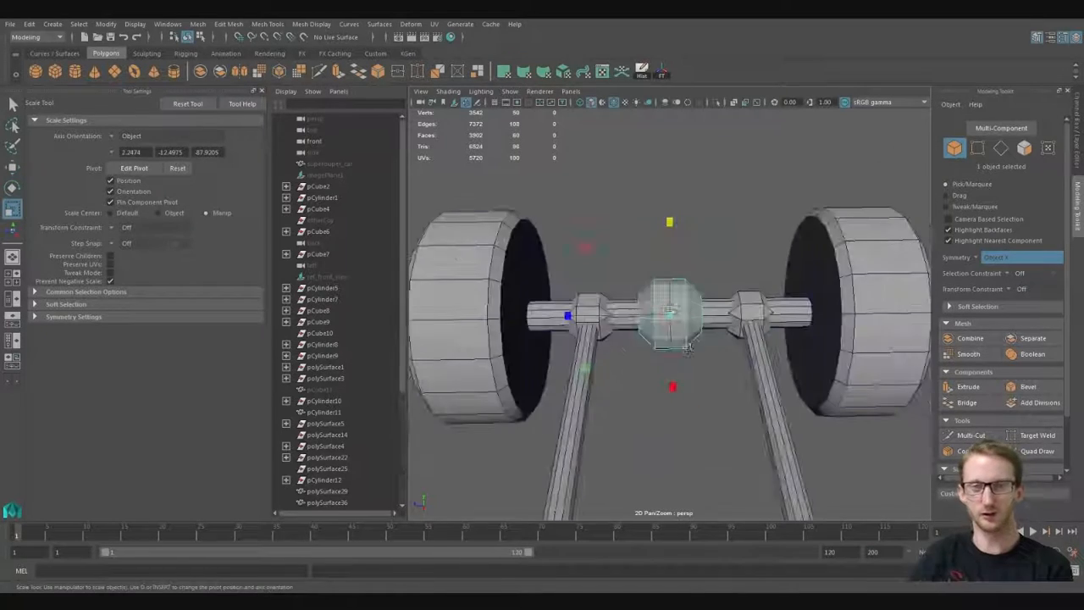
{"action": "left_click_drag", "start_coordinate": [584, 330], "coordinate": [772, 372], "text": "alt"}
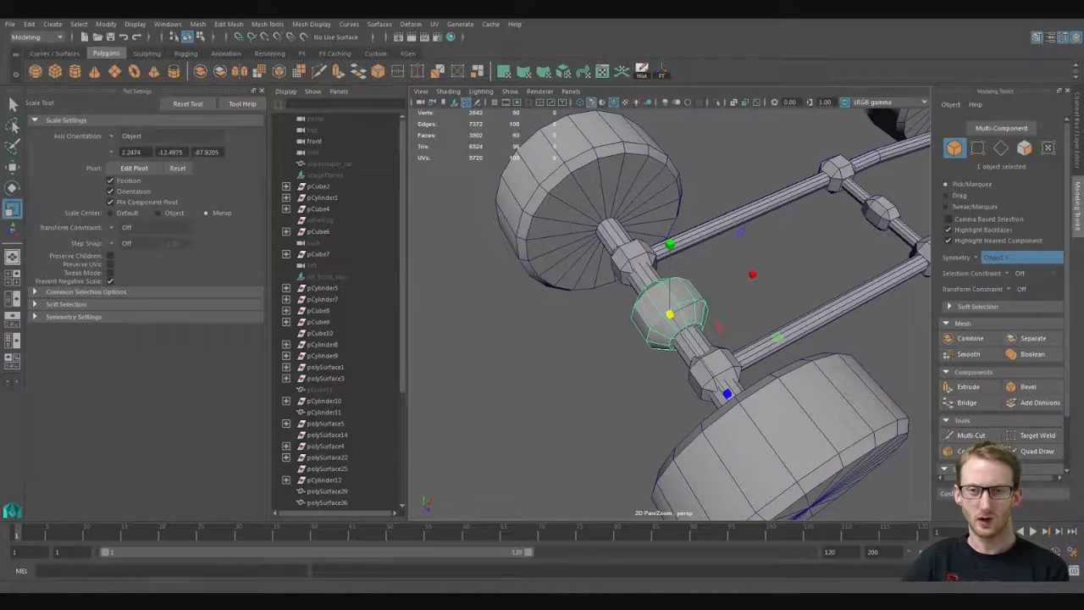
Step: Separate the combined wheels into individual objects, then try rotating one of the larger wheels and undo the rotation
{"action": "left_click_drag", "start_coordinate": [669, 381], "coordinate": [789, 436], "text": "alt"}
{"action": "left_click", "coordinate": [821, 345]}
{"action": "key", "text": "e"}
{"action": "left_click_drag", "start_coordinate": [821, 345], "coordinate": [730, 291], "text": "alt"}
{"action": "scroll", "coordinate": [725, 299], "scroll_direction": "down", "scroll_amount": 2}
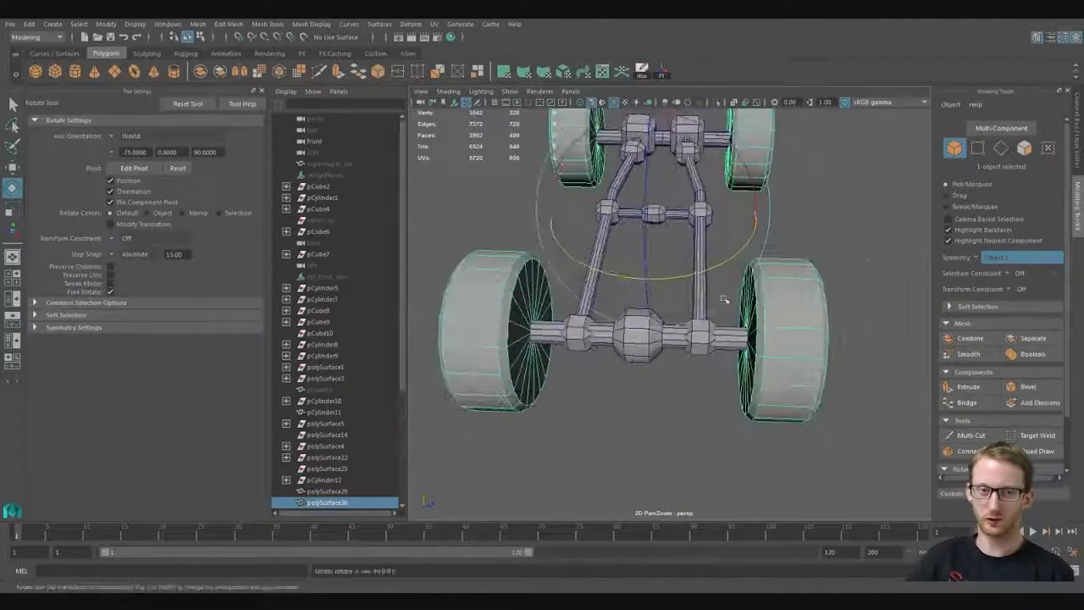
{"action": "left_click", "coordinate": [1032, 337]}
{"action": "key", "text": "w"}
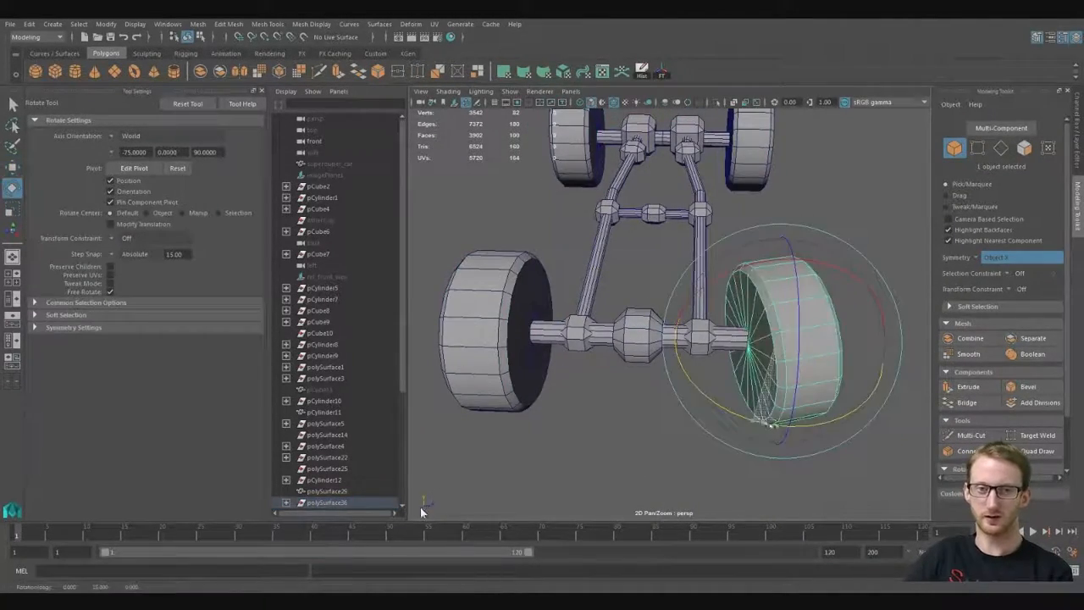
{"action": "left_click_drag", "start_coordinate": [421, 511], "coordinate": [404, 501]}
{"action": "key", "text": "ctrl+z"}
Step: Scale the end vertices of the larger wheels' axle outward along its length so both ends reach into the wheels
{"action": "left_click_drag", "start_coordinate": [542, 499], "coordinate": [1030, 415], "text": "alt"}
{"action": "key", "text": "q"}
{"action": "left_click", "coordinate": [730, 336]}
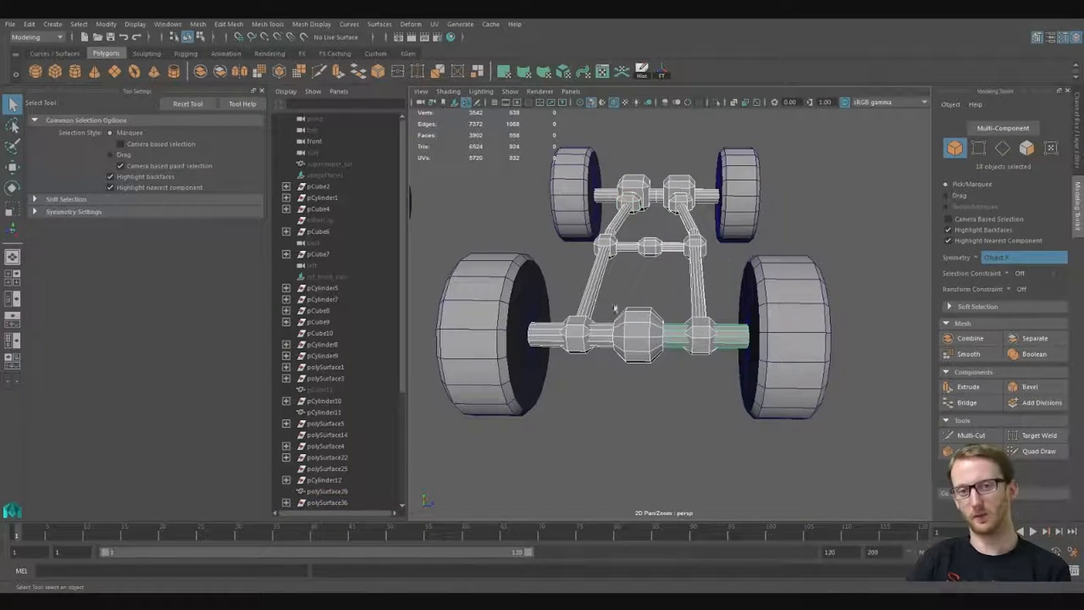
{"action": "left_click_drag", "start_coordinate": [712, 385], "coordinate": [761, 342], "text": "alt"}
{"action": "left_click_drag", "start_coordinate": [523, 358], "coordinate": [530, 361], "text": "alt"}
{"action": "left_click_drag", "start_coordinate": [585, 254], "coordinate": [533, 440], "text": "shift"}
{"action": "key", "text": "r"}
{"action": "left_click_drag", "start_coordinate": [727, 289], "coordinate": [709, 264], "text": "alt"}
{"action": "key", "text": "4"}
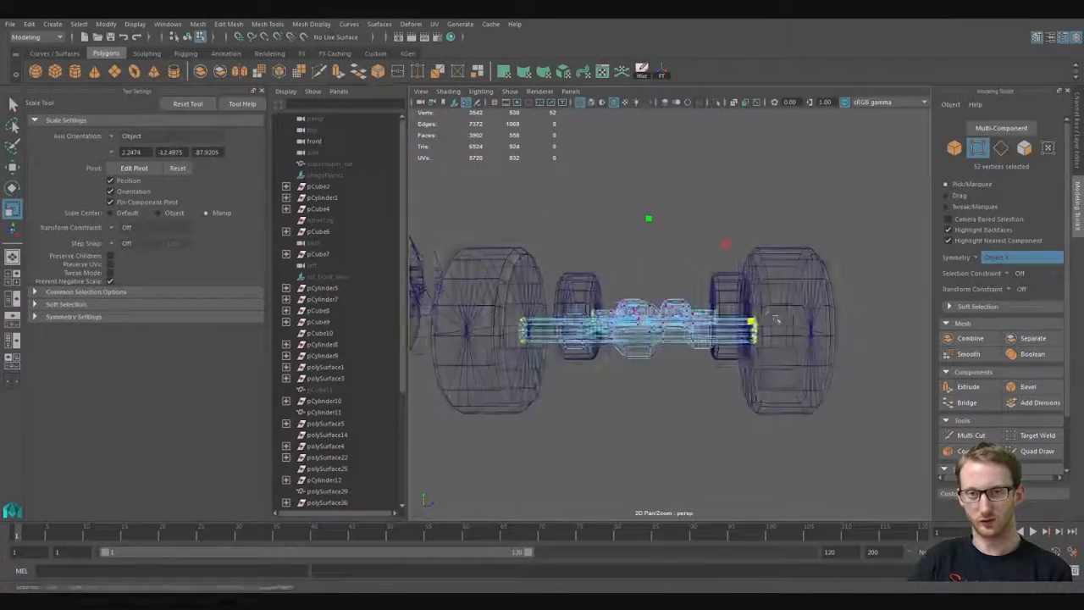
Step: Delete alternate wedge faces on both sides of one large wheel to leave spokes, and isolate the wheel
{"action": "mouse_move", "coordinate": [784, 335]}
{"action": "left_mouse_down", "text": "alt"}
{"action": "mouse_move", "coordinate": [767, 343]}
{"action": "mouse_move", "coordinate": [728, 254]}
{"action": "mouse_move", "coordinate": [669, 283]}
{"action": "left_mouse_up", "text": "alt"}
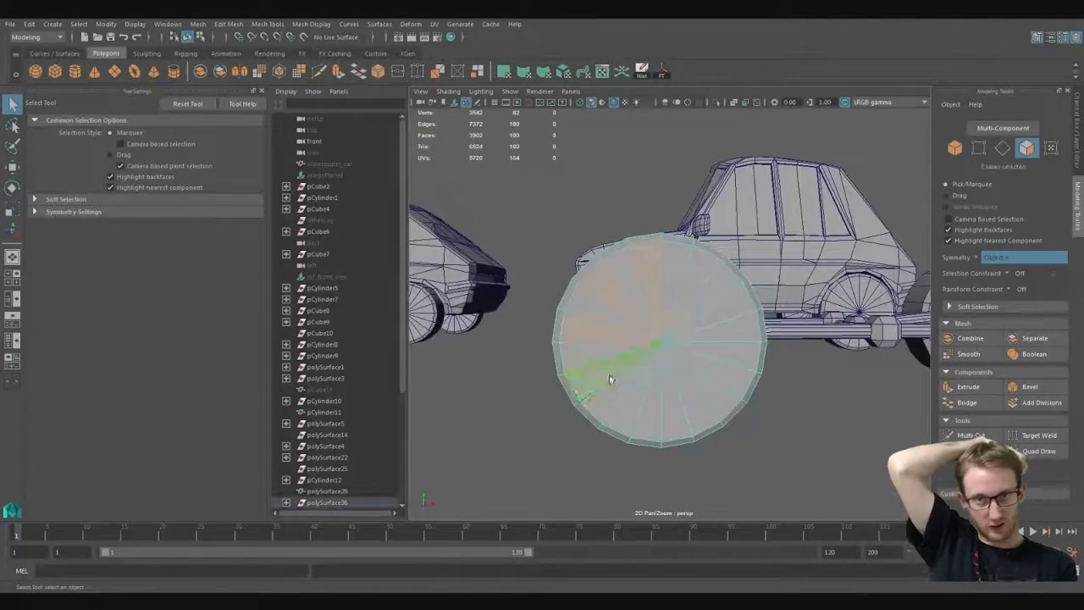
{"action": "left_click_drag", "start_coordinate": [696, 275], "coordinate": [741, 290], "text": "alt"}
{"action": "key", "text": "Delete"}
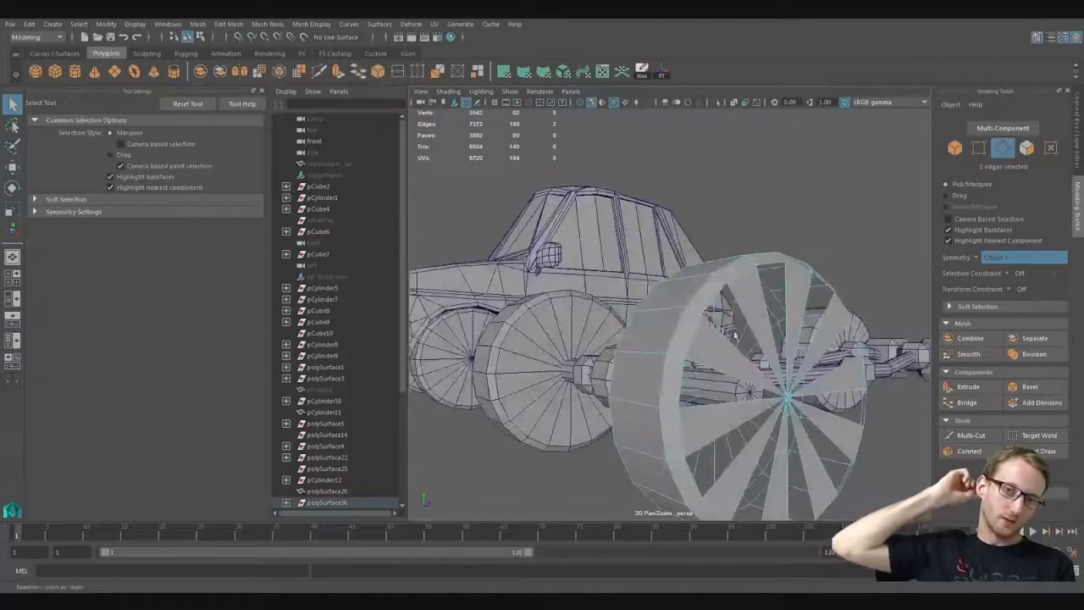
{"action": "left_click_drag", "start_coordinate": [637, 328], "coordinate": [585, 331], "text": "alt"}
{"action": "left_click", "coordinate": [716, 102]}
{"action": "scroll", "coordinate": [674, 324], "scroll_direction": "down", "scroll_amount": 6}
{"action": "scroll", "coordinate": [674, 324], "scroll_direction": "up", "scroll_amount": 4}
Step: Scale the spoke edges on both sides of the wheel inward to widen the outer rim around the wedge openings
{"action": "right_click_drag", "start_coordinate": [684, 318], "coordinate": [695, 280]}
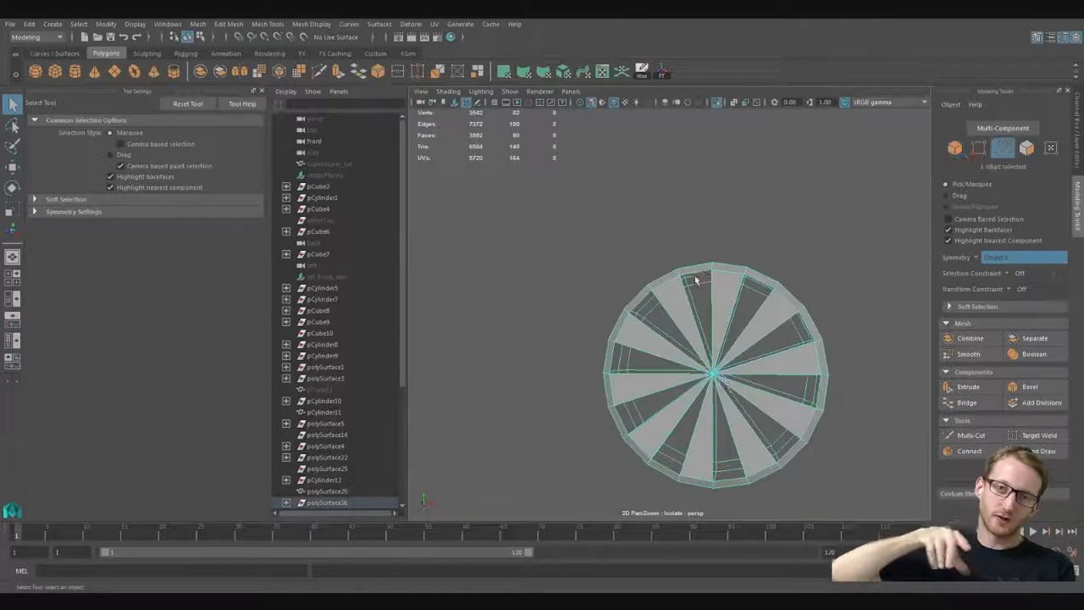
{"action": "left_click_drag", "start_coordinate": [645, 300], "coordinate": [733, 368], "text": "alt"}
{"action": "key", "text": "r"}
{"action": "left_click_drag", "start_coordinate": [711, 338], "coordinate": [762, 326], "text": "alt"}
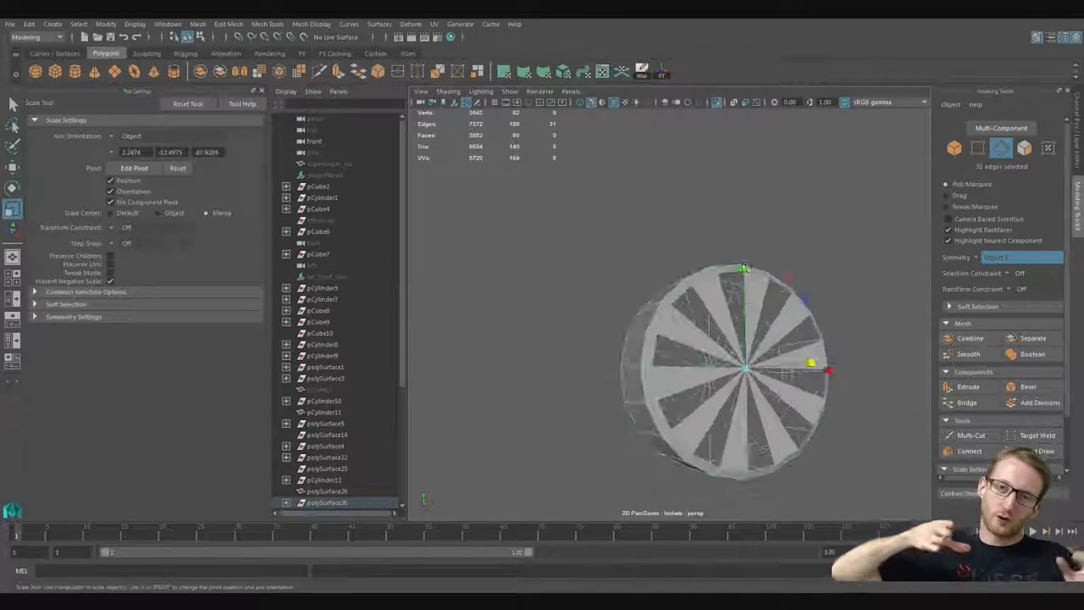
{"action": "key", "text": "ctrl+z"}
{"action": "left_click_drag", "start_coordinate": [745, 269], "coordinate": [796, 387], "text": "ctrl"}
{"action": "key", "text": "q"}
{"action": "double_click", "coordinate": [646, 285], "text": "shift"}
{"action": "key", "text": "r"}
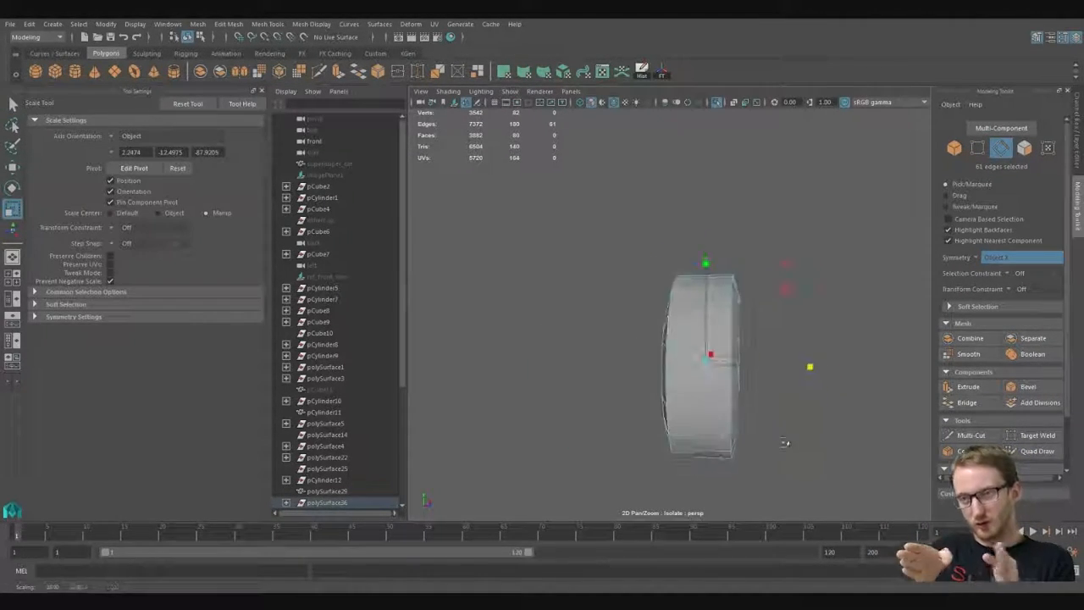
Step: Try bridging all the spoke edges at once, undo it, and bridge one opening's matching front and back edges instead
{"action": "left_click", "coordinate": [973, 434]}
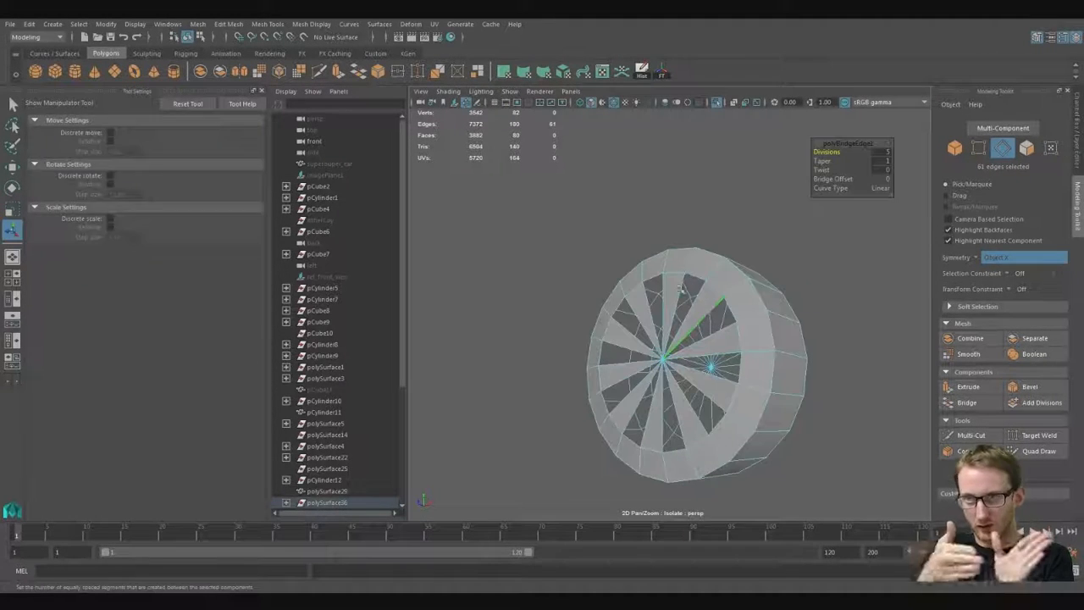
{"action": "key", "text": "ctrl+z"}
{"action": "left_click_drag", "start_coordinate": [680, 289], "coordinate": [702, 289], "text": "alt"}
{"action": "key", "text": "q"}
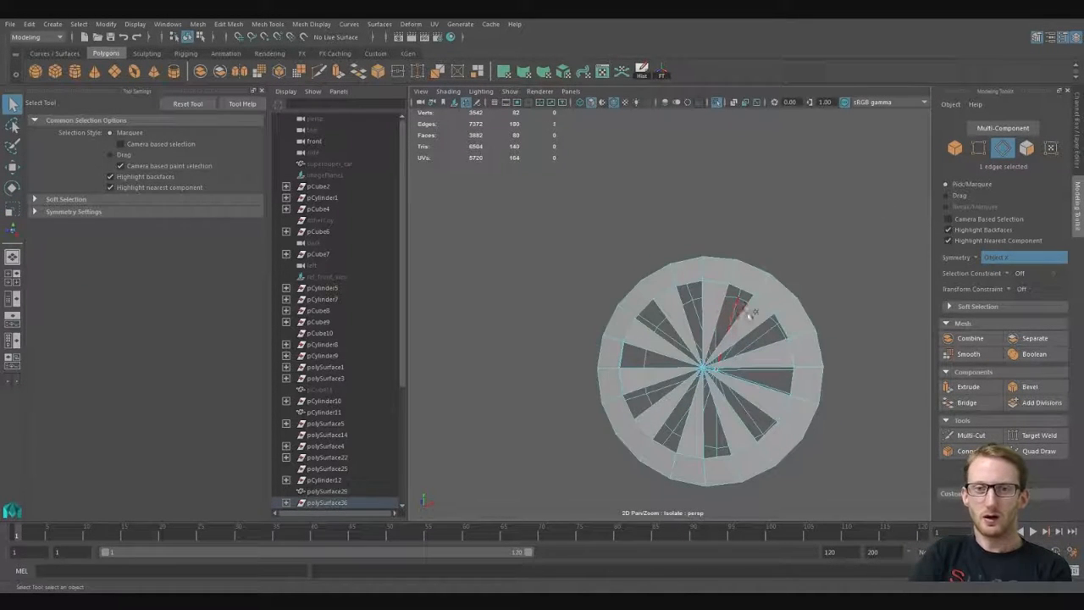
{"action": "left_click", "coordinate": [748, 314], "text": "shift"}
{"action": "left_click", "coordinate": [968, 403]}
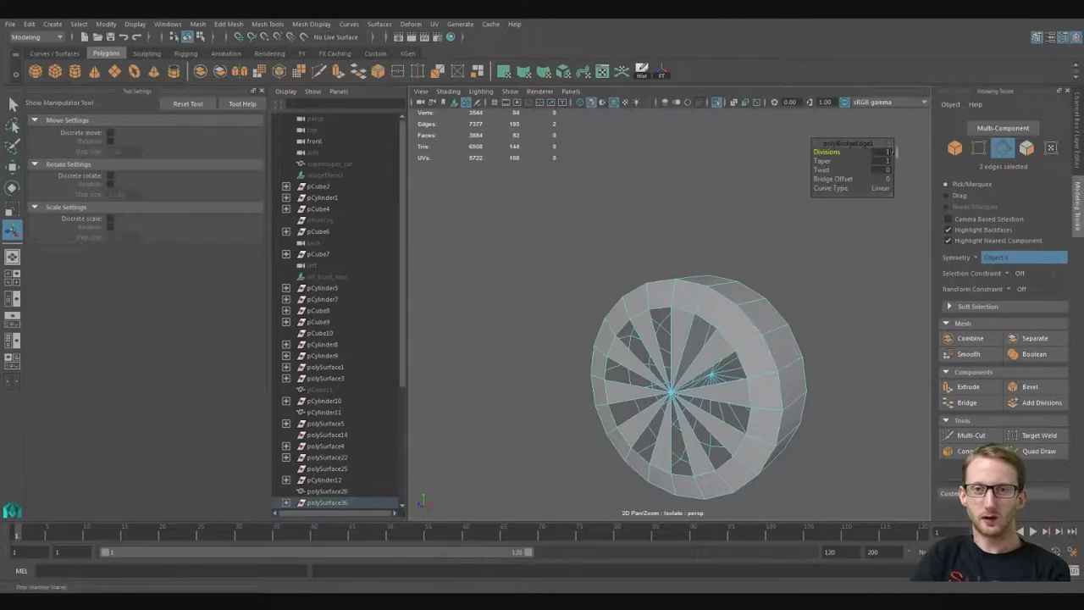
Step: Bridge more matching front and back spoke edges to wall the sides of the neighbouring wedge openings
{"action": "key", "text": "q"}
{"action": "left_click_drag", "start_coordinate": [786, 341], "coordinate": [769, 318], "text": "alt"}
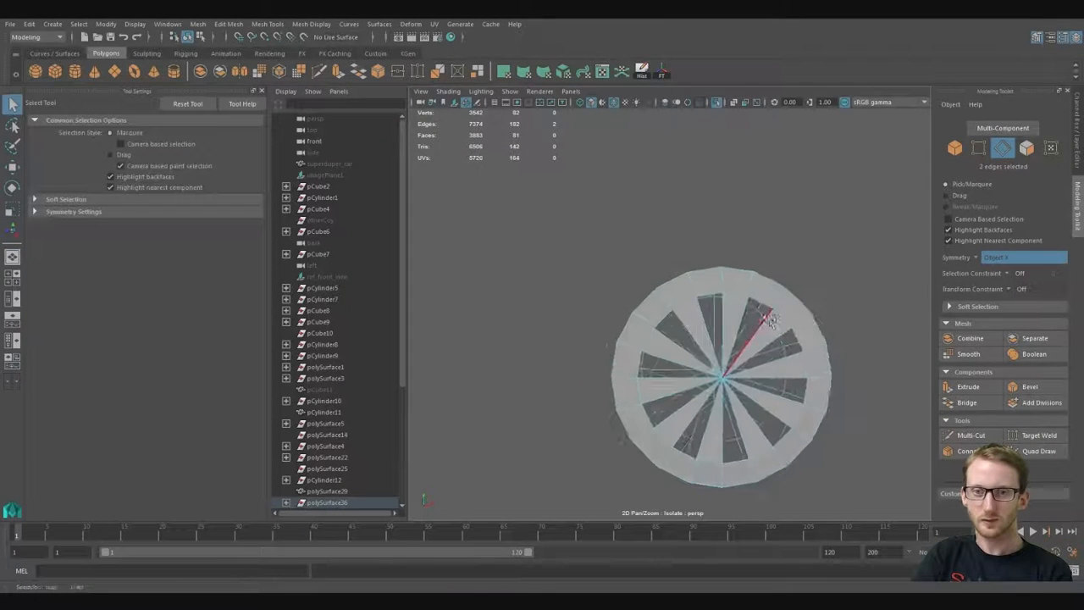
{"action": "key", "text": "g"}
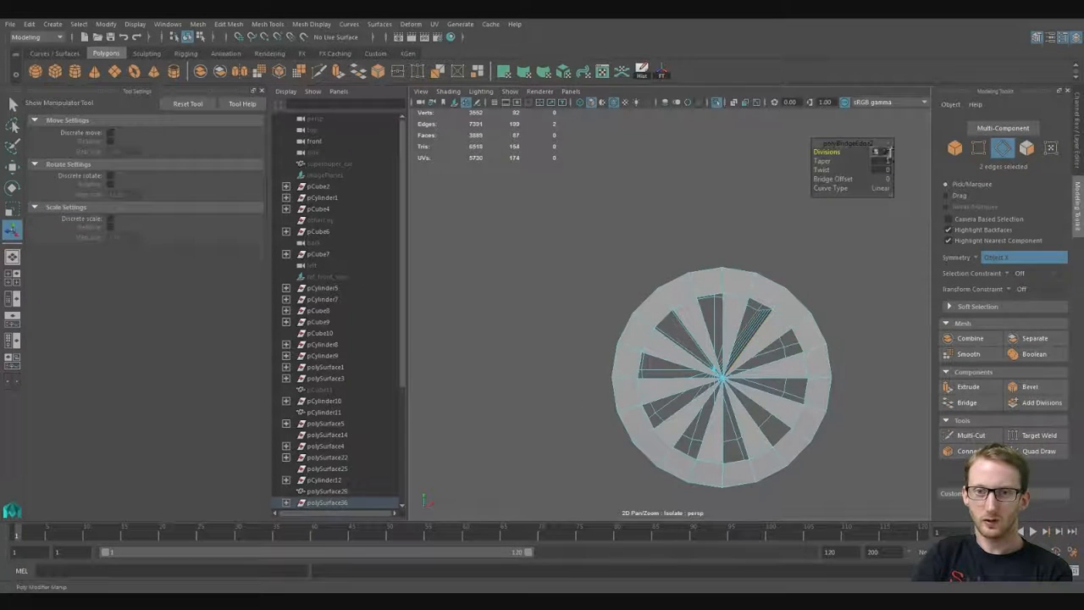
{"action": "left_click_drag", "start_coordinate": [765, 285], "coordinate": [762, 282], "text": "alt"}
{"action": "left_click", "coordinate": [758, 278]}
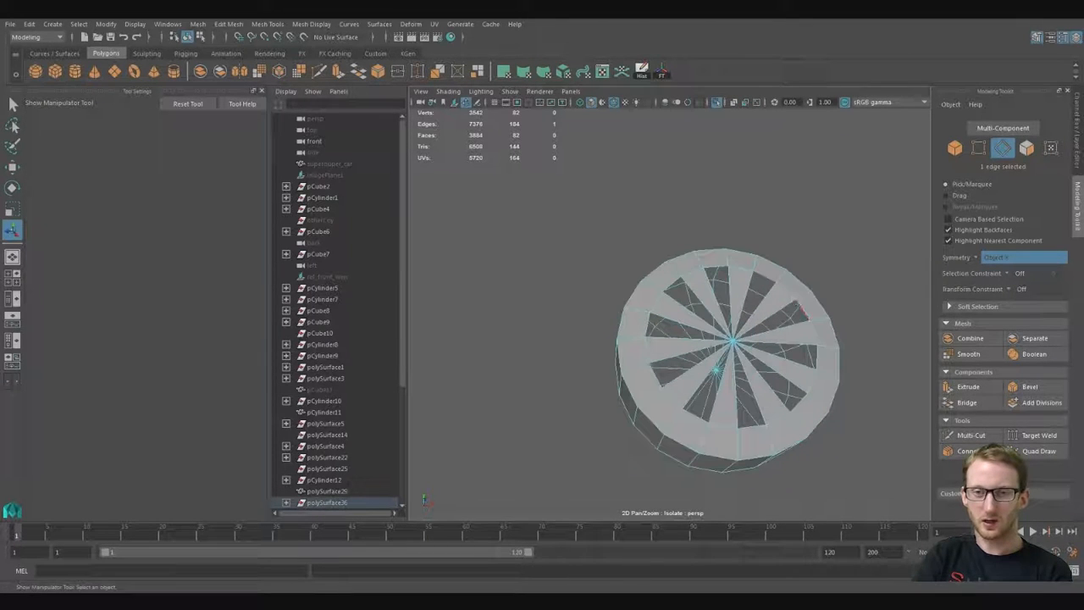
{"action": "left_click", "coordinate": [966, 402]}
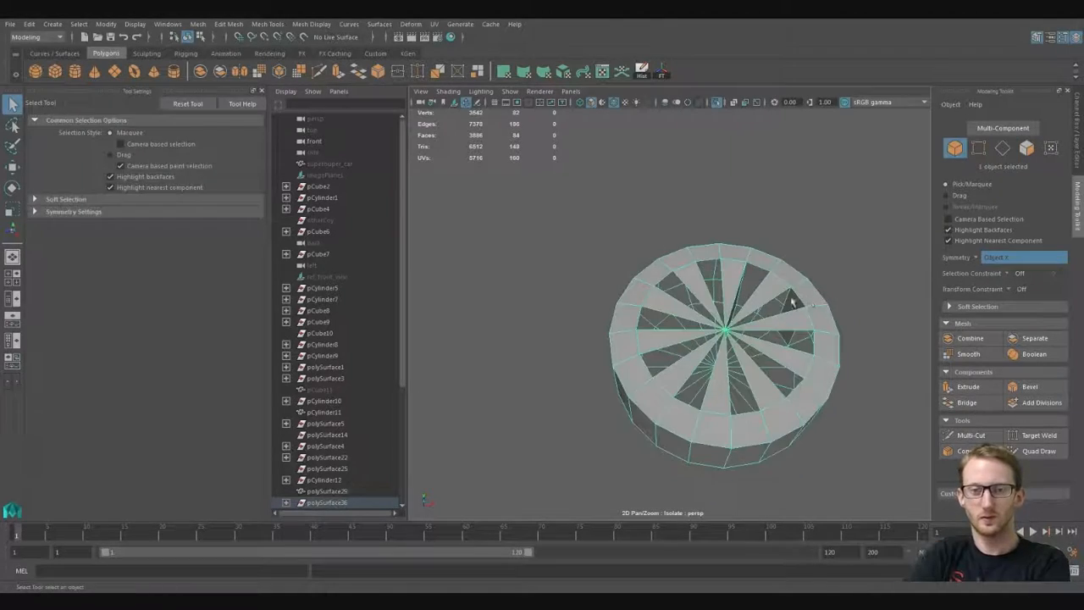
Step: Close the outer gaps of two wedge openings with the Append to Polygon tool
{"action": "key", "text": "g"}
{"action": "left_click_drag", "start_coordinate": [792, 301], "coordinate": [745, 331], "text": "alt"}
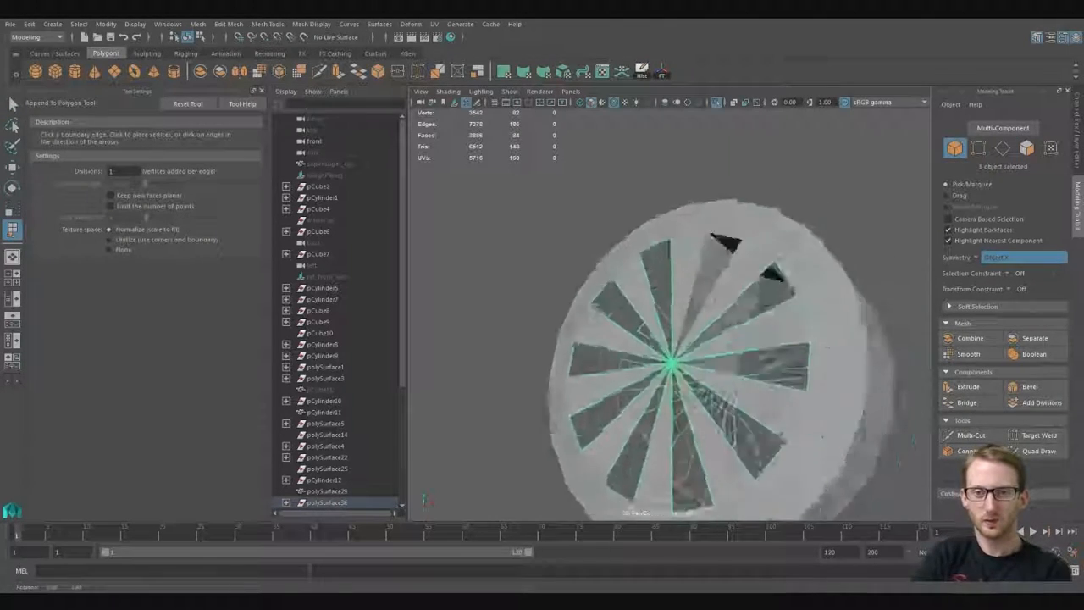
{"action": "left_click", "coordinate": [800, 290]}
{"action": "key", "text": "Return"}
{"action": "key", "text": "g"}
{"action": "key", "text": "q"}
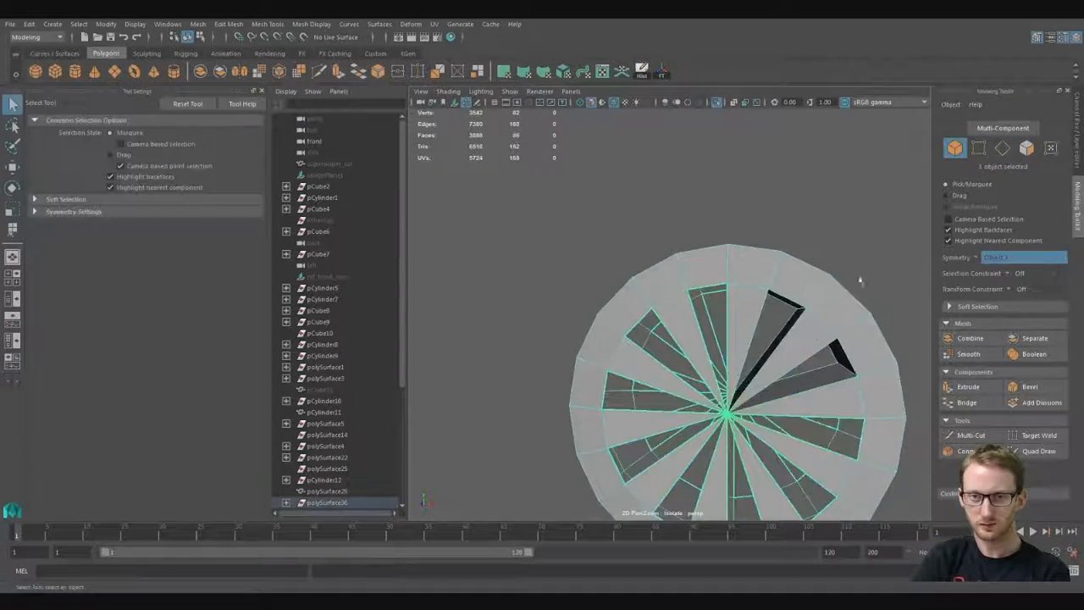
Step: Show the whole scene again and examine the spoked wheel against the chassis and the cars from several sides
{"action": "left_click", "coordinate": [858, 279]}
{"action": "right_click_drag", "start_coordinate": [858, 279], "coordinate": [728, 313], "text": "alt"}
{"action": "left_click_drag", "start_coordinate": [728, 313], "coordinate": [711, 364], "text": "alt"}
{"action": "right_click_drag", "start_coordinate": [711, 364], "coordinate": [755, 405], "text": "alt"}
{"action": "left_click_drag", "start_coordinate": [755, 405], "coordinate": [825, 393], "text": "alt"}
{"action": "left_click", "coordinate": [716, 103]}
{"action": "right_click_drag", "start_coordinate": [677, 254], "coordinate": [522, 322], "text": "alt"}
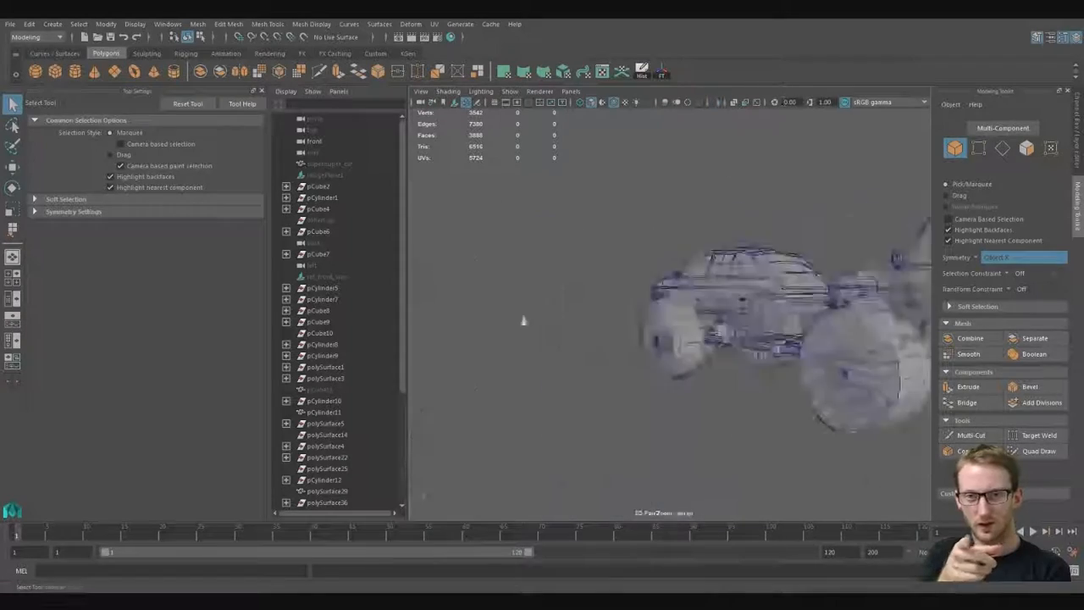
{"action": "middle_click_drag", "start_coordinate": [677, 339], "coordinate": [550, 288], "text": "alt"}
{"action": "left_click_drag", "start_coordinate": [626, 279], "coordinate": [685, 331], "text": "alt"}
{"action": "right_click_drag", "start_coordinate": [686, 330], "coordinate": [720, 333], "text": "alt"}
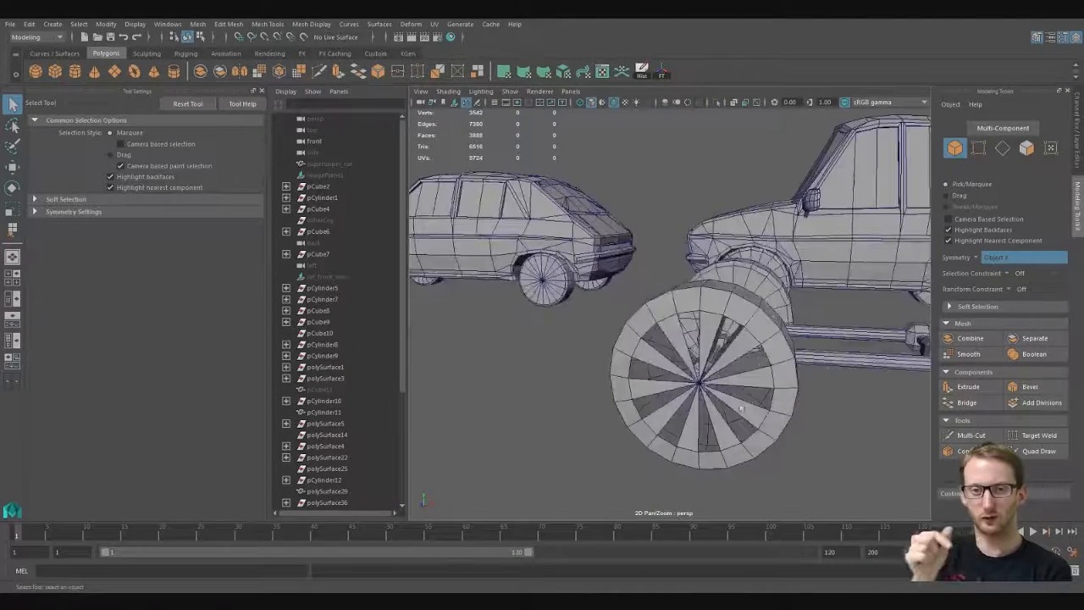
{"action": "left_click_drag", "start_coordinate": [719, 333], "coordinate": [1075, 343], "text": "alt"}
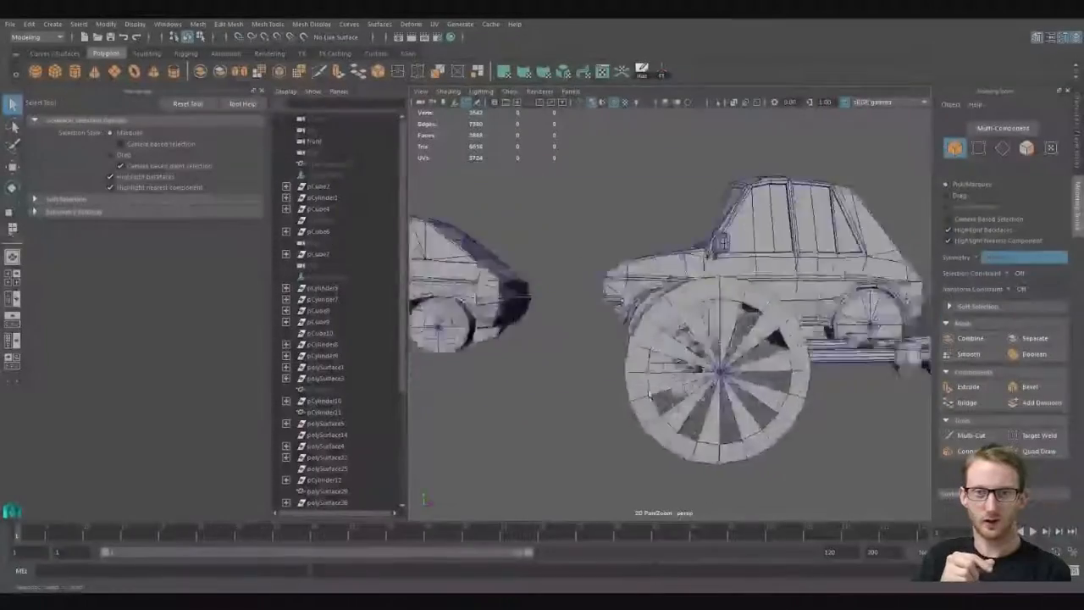
{"action": "left_click_drag", "start_coordinate": [649, 394], "coordinate": [623, 373], "text": "alt"}
Step: Isolate the spoked wheel and remove the spokes on both sides, leaving an open ring
{"action": "left_click", "coordinate": [623, 374]}
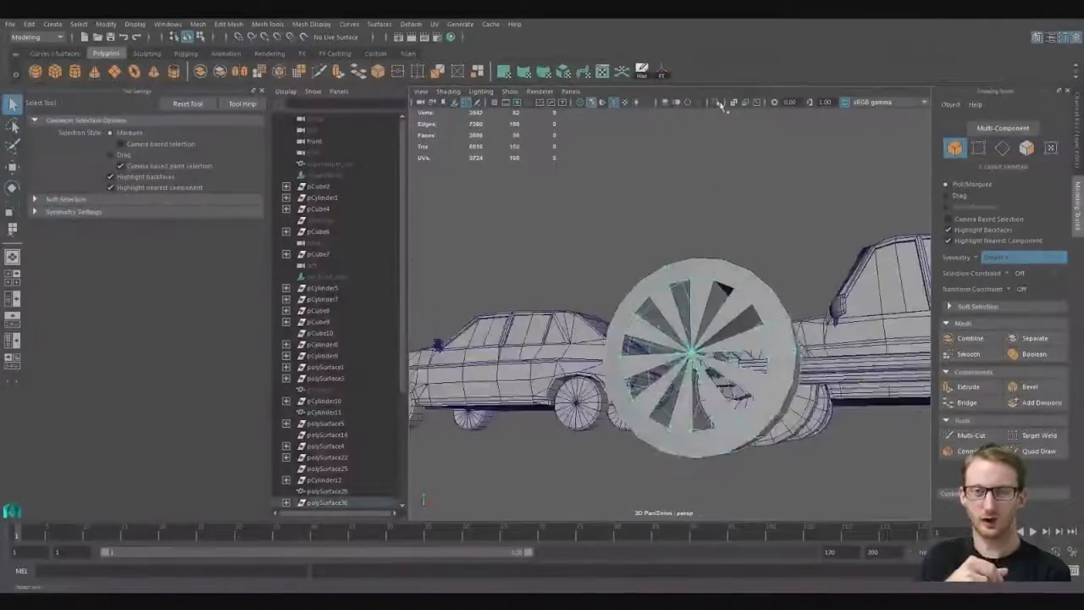
{"action": "left_click", "coordinate": [716, 103]}
{"action": "left_click_drag", "start_coordinate": [674, 342], "coordinate": [699, 351], "text": "alt"}
{"action": "key", "text": "F11"}
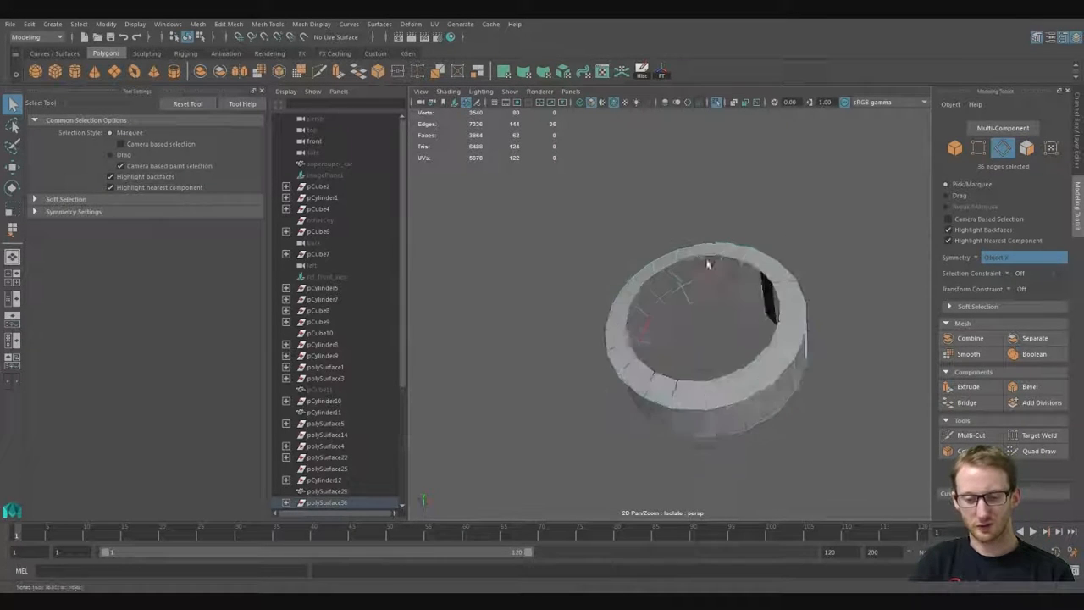
Step: Create a polygon pipe with 20 axis divisions beside the wheel, rotate it 90 degrees on X and scale its length down
{"action": "left_click", "coordinate": [174, 71]}
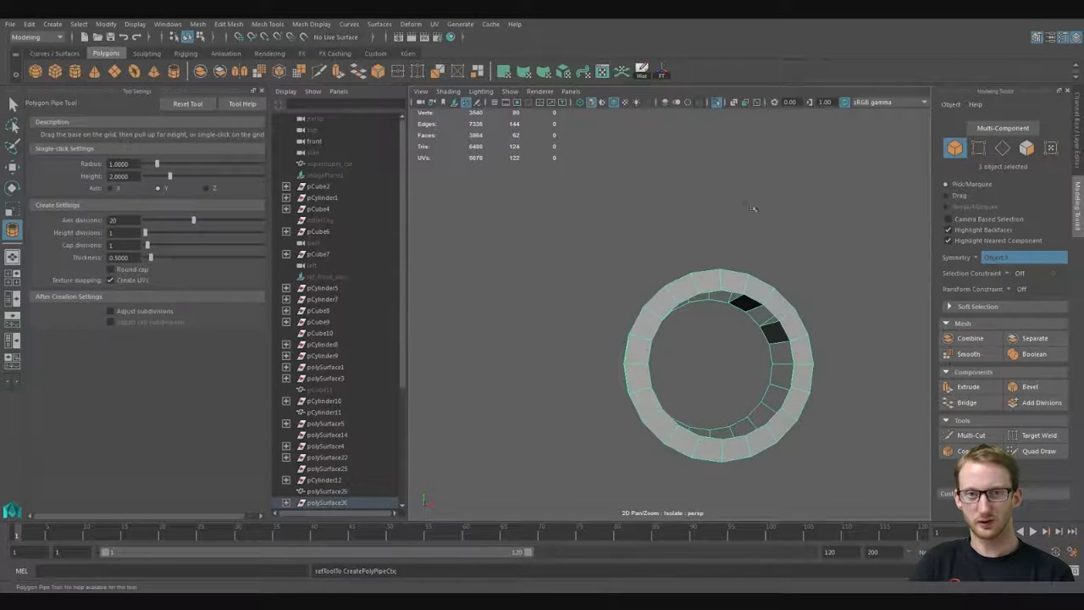
{"action": "mouse_move", "coordinate": [556, 430]}
{"action": "left_mouse_down"}
{"action": "mouse_move", "coordinate": [585, 449]}
{"action": "mouse_move", "coordinate": [542, 322]}
{"action": "mouse_move", "coordinate": [527, 356]}
{"action": "mouse_move", "coordinate": [528, 424]}
{"action": "left_mouse_up"}
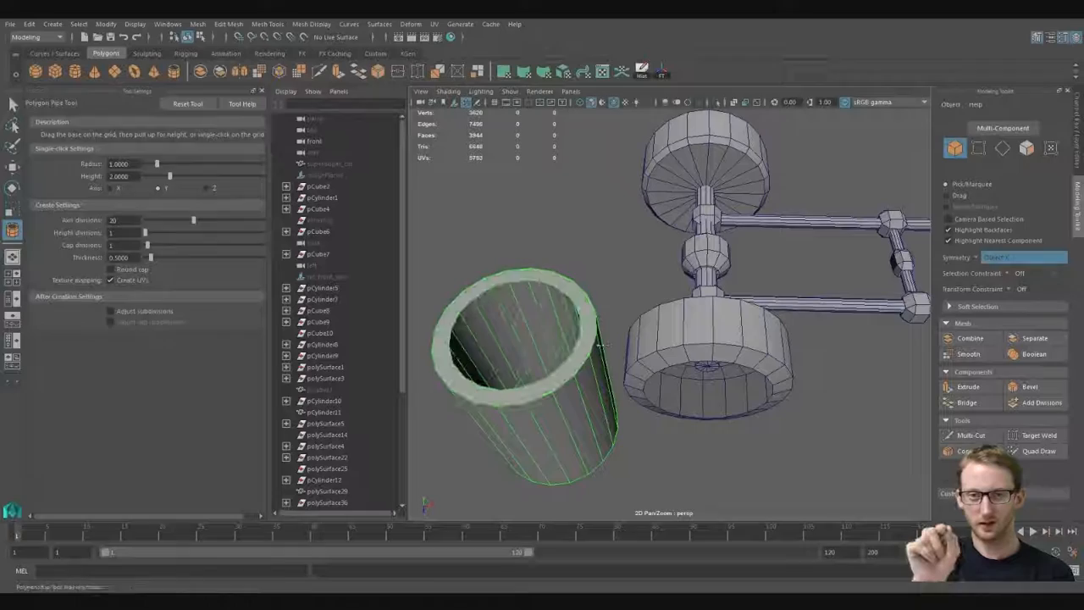
{"action": "key", "text": "r"}
{"action": "key", "text": "e"}
{"action": "key", "text": "r"}
{"action": "left_click_drag", "start_coordinate": [525, 470], "coordinate": [532, 426]}
Step: Isolate the pipe with the hollow wheel, level the pipe with the wheel in the left view and enlarge it
{"action": "left_click_drag", "start_coordinate": [648, 372], "coordinate": [685, 322], "text": "alt"}
{"action": "left_click", "coordinate": [675, 314], "text": "shift"}
{"action": "key", "text": "ctrl+1"}
{"action": "key", "text": "space"}
{"action": "scroll", "coordinate": [665, 327], "scroll_direction": "down", "scroll_amount": 2}
{"action": "left_click", "coordinate": [738, 223]}
{"action": "key", "text": "w"}
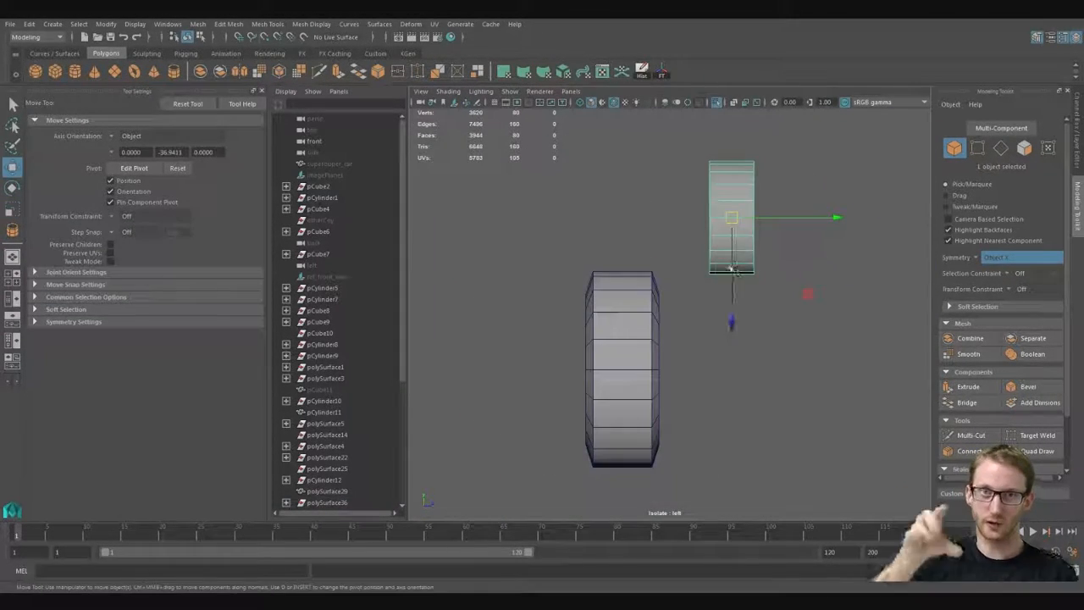
{"action": "left_click_drag", "start_coordinate": [733, 269], "coordinate": [734, 421]}
{"action": "key", "text": "r"}
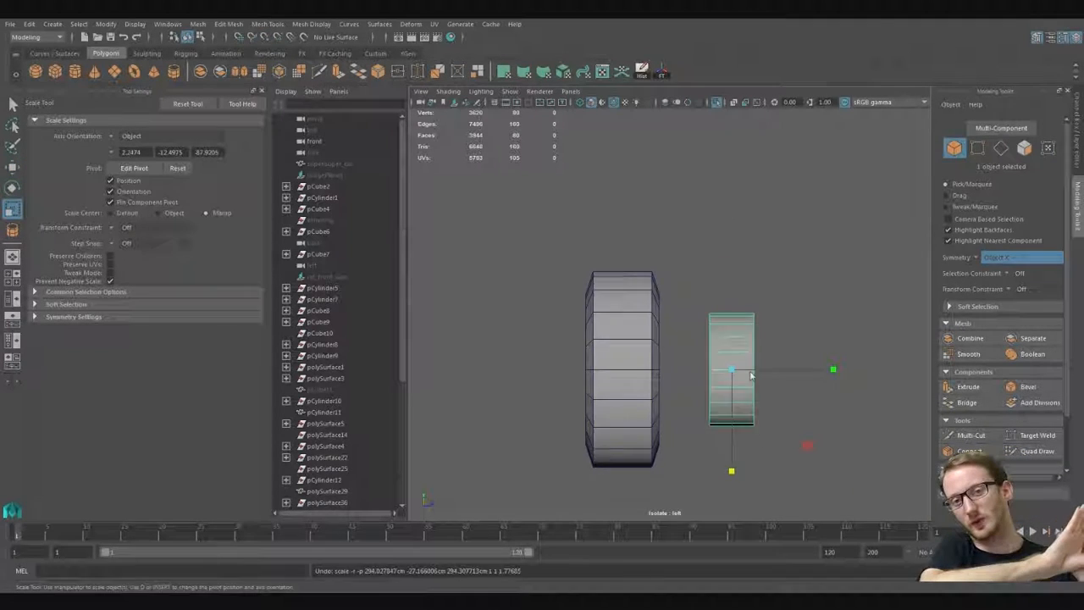
{"action": "left_click_drag", "start_coordinate": [703, 354], "coordinate": [615, 378], "text": "alt"}
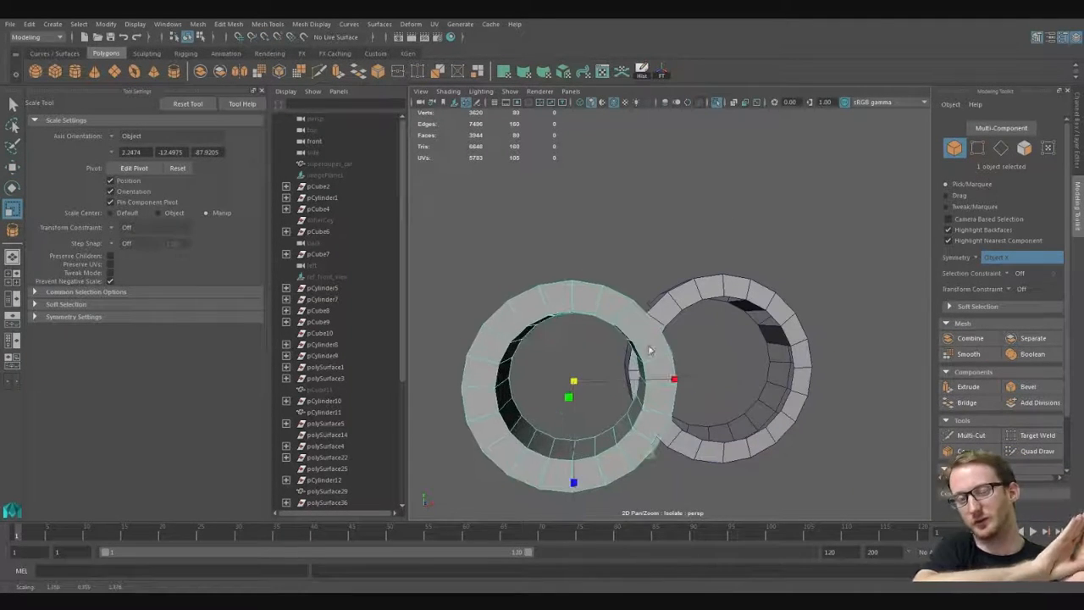
Step: Centre the pipe over the wheel in the front view, scale it to match the wheel's outline and end the isolation
{"action": "key", "text": "space"}
{"action": "scroll", "coordinate": [648, 370], "scroll_direction": "down", "scroll_amount": 5}
{"action": "key", "text": "w"}
{"action": "left_click_drag", "start_coordinate": [708, 314], "coordinate": [840, 314]}
{"action": "middle_click_drag", "start_coordinate": [806, 319], "coordinate": [704, 338], "text": "alt"}
{"action": "key", "text": "r"}
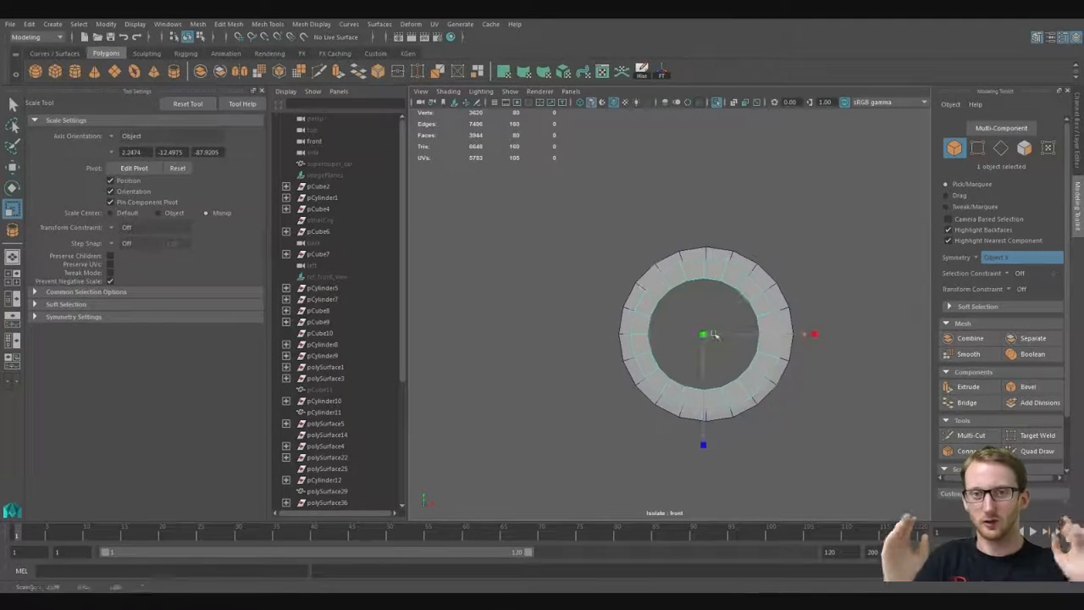
{"action": "key", "text": "ctrl+1"}
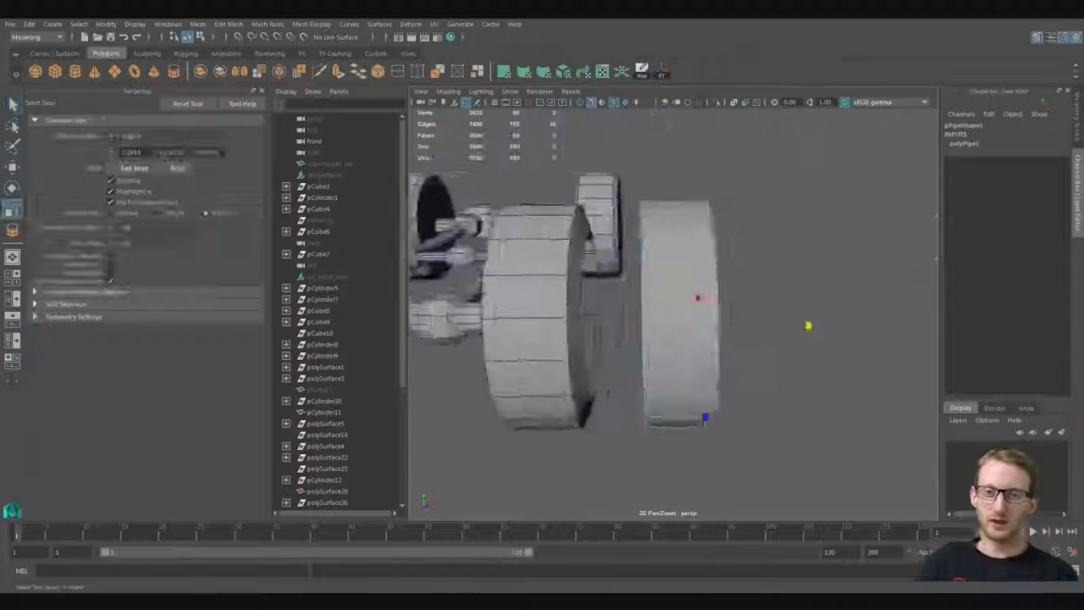
Step: Scale the pipe's side edges along its width to give the tyre bevelled sidewalls, and adjust the pipe's overall width
{"action": "key", "text": "w"}
{"action": "key", "text": "r"}
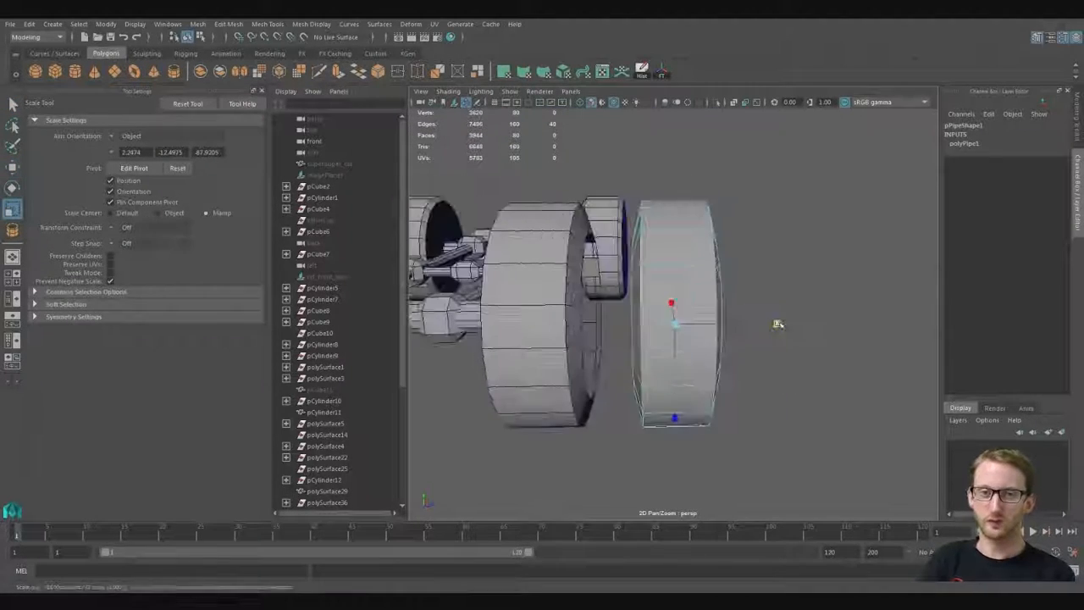
{"action": "key", "text": "q"}
{"action": "key", "text": "r"}
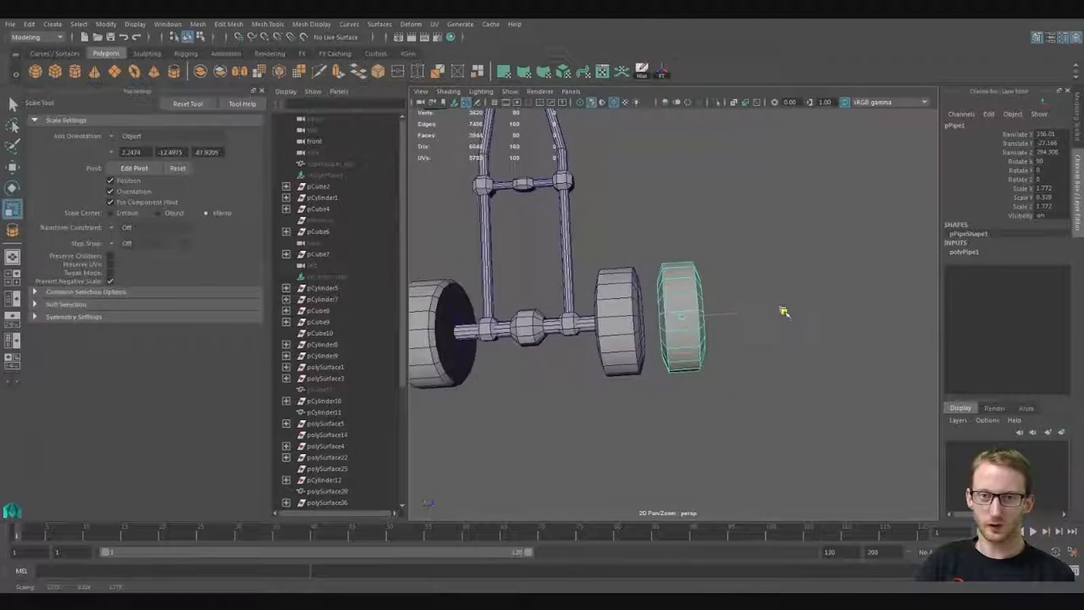
Step: Set the pipe's pivot at a corner vertex, snap the pipe onto the hollow wheel and scale its width to match
{"action": "key", "text": "w"}
{"action": "key", "text": "d"}
{"action": "key", "text": "v"}
{"action": "left_click_drag", "start_coordinate": [543, 278], "coordinate": [660, 271], "text": "alt"}
{"action": "key", "text": "r"}
{"action": "left_click_drag", "start_coordinate": [772, 251], "coordinate": [778, 249]}
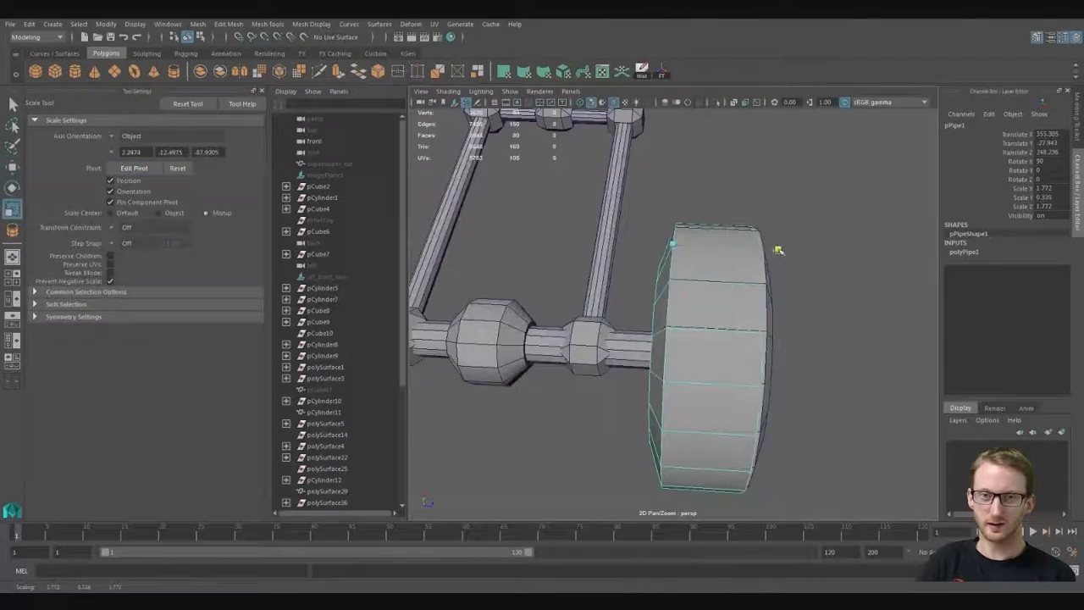
Step: Select the edge loops around the pipe's opening and scale them to adjust the size of the wheel's hole
{"action": "key", "text": "q"}
{"action": "left_click_drag", "start_coordinate": [631, 373], "coordinate": [704, 385], "text": "alt"}
{"action": "key", "text": "r"}
{"action": "left_click_drag", "start_coordinate": [707, 328], "coordinate": [677, 292]}
{"action": "key", "text": "q"}
{"action": "key", "text": "w"}
{"action": "key", "text": "r"}
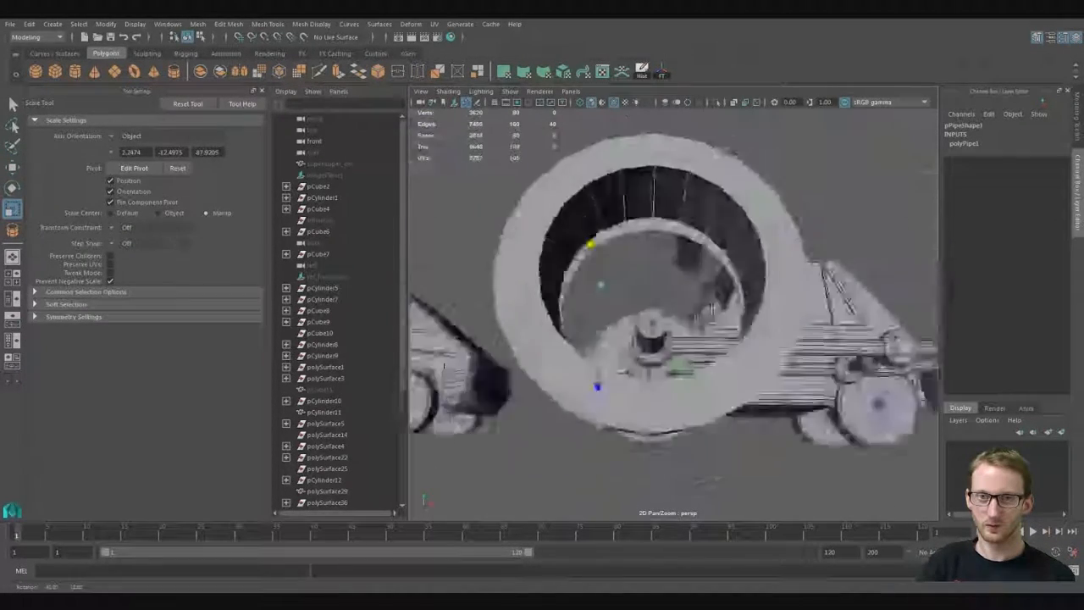
Step: Delete the old hollow wheel behind the pipe and move the new pipe wheel into place at the axle's end
{"action": "key", "text": "q"}
{"action": "left_click_drag", "start_coordinate": [745, 171], "coordinate": [745, 322], "text": "alt"}
{"action": "left_click", "coordinate": [673, 310]}
{"action": "key", "text": "Delete"}
{"action": "left_click", "coordinate": [769, 333]}
{"action": "key", "text": "w"}
{"action": "left_click_drag", "start_coordinate": [864, 307], "coordinate": [749, 419]}
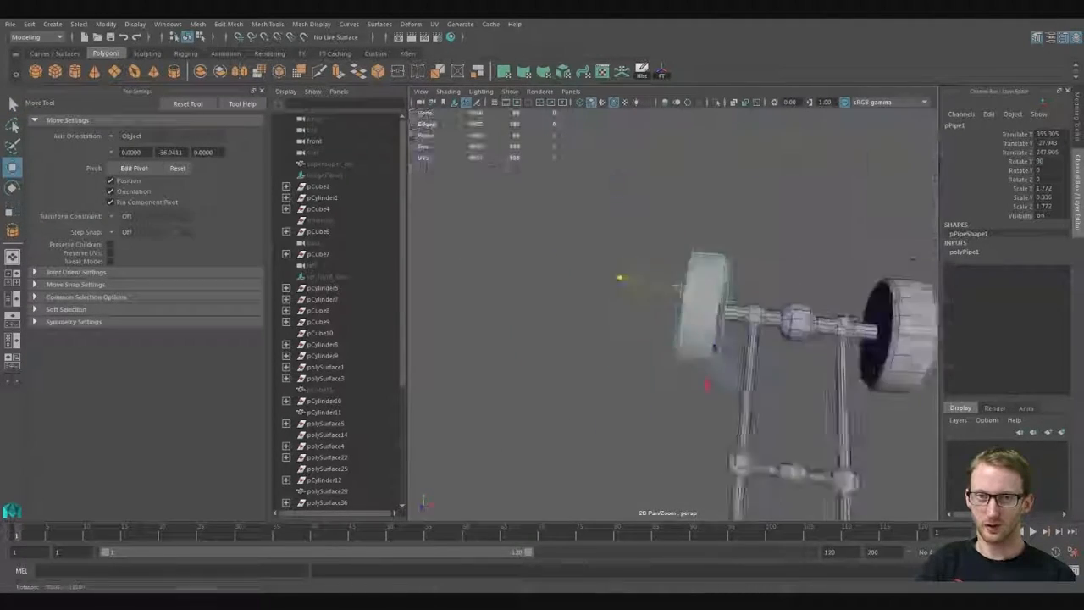
Step: Nudge the pipe wheel along its axle, and undo the recent changes back to before the old hollow wheel's deletion
{"action": "left_click_drag", "start_coordinate": [619, 276], "coordinate": [633, 282]}
{"action": "left_click_drag", "start_coordinate": [618, 441], "coordinate": [467, 203], "text": "alt"}
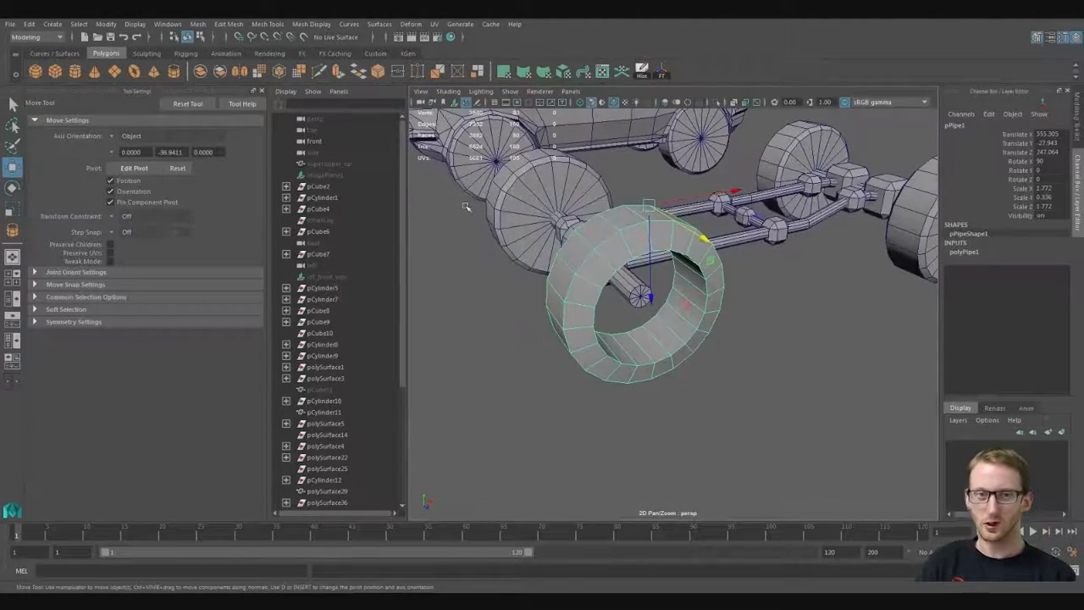
{"action": "key", "text": "ctrl+z"}
{"action": "key", "text": "ctrl+z"}
{"action": "key", "text": "ctrl+z"}
{"action": "key", "text": "ctrl+z"}
Step: Isolate the old hollow wheel and delete the faces lining the inside of its opening
{"action": "left_click_drag", "start_coordinate": [780, 297], "coordinate": [622, 271], "text": "alt"}
{"action": "key", "text": "ctrl+1"}
{"action": "key", "text": "q"}
{"action": "scroll", "coordinate": [679, 247], "scroll_direction": "up", "scroll_amount": 5}
{"action": "mouse_move", "coordinate": [694, 256]}
{"action": "left_mouse_down", "text": "alt"}
{"action": "mouse_move", "coordinate": [805, 314]}
{"action": "mouse_move", "coordinate": [680, 261]}
{"action": "mouse_move", "coordinate": [700, 269]}
{"action": "left_mouse_up", "text": "alt"}
{"action": "key", "text": "Delete"}
{"action": "right_click_drag", "start_coordinate": [699, 269], "coordinate": [700, 242]}
{"action": "left_click", "coordinate": [699, 241]}
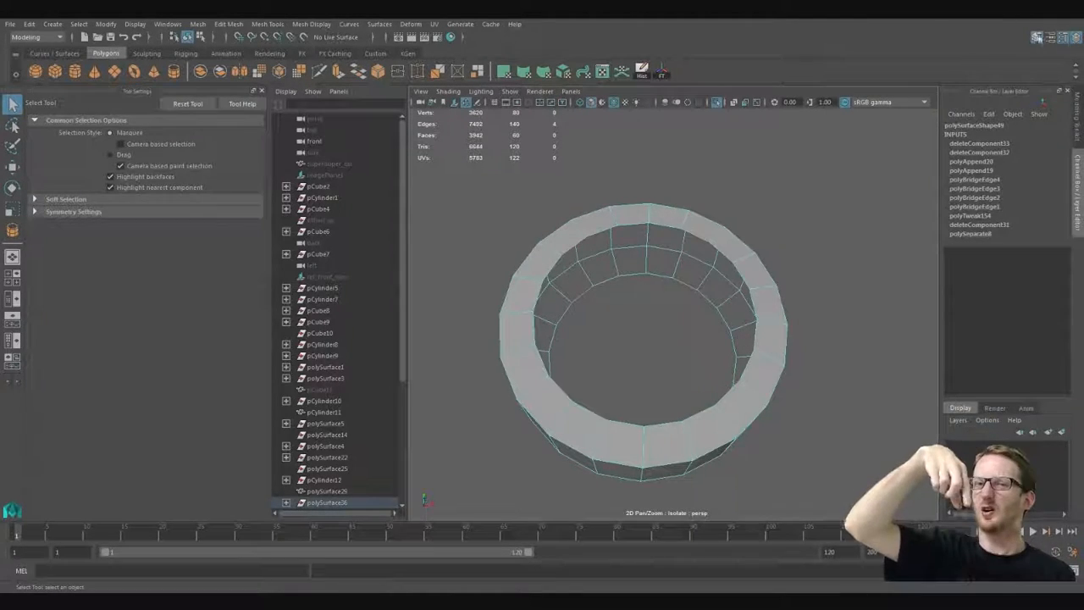
Step: Try filling single faces between the front and rear inner edges of the wheel with Append to Polygon
{"action": "left_click", "coordinate": [1077, 205]}
{"action": "left_click", "coordinate": [974, 403]}
{"action": "left_click_drag", "start_coordinate": [677, 254], "coordinate": [652, 230], "text": "alt"}
{"action": "key", "text": "q"}
{"action": "right_click_drag", "start_coordinate": [651, 231], "coordinate": [675, 205]}
{"action": "left_click_drag", "start_coordinate": [674, 205], "coordinate": [664, 194], "text": "alt"}
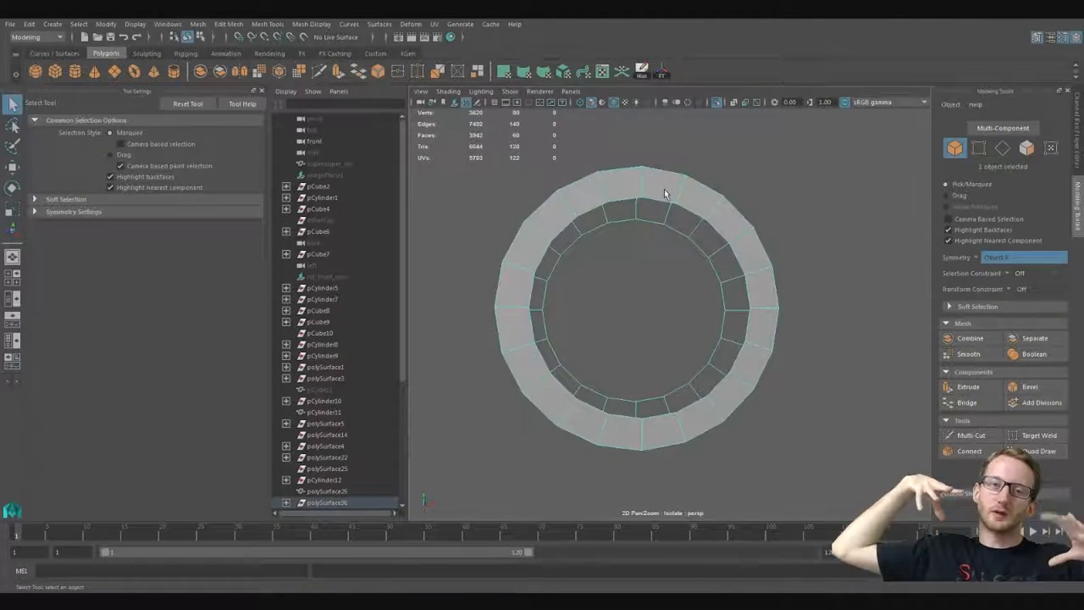
{"action": "right_click_drag", "start_coordinate": [665, 194], "coordinate": [704, 211], "text": "shift"}
{"action": "left_click_drag", "start_coordinate": [704, 212], "coordinate": [713, 244], "text": "alt"}
{"action": "key", "text": "Return"}
{"action": "left_click_drag", "start_coordinate": [611, 275], "coordinate": [638, 308], "text": "alt"}
{"action": "left_click", "coordinate": [577, 250]}
{"action": "left_click", "coordinate": [566, 228]}
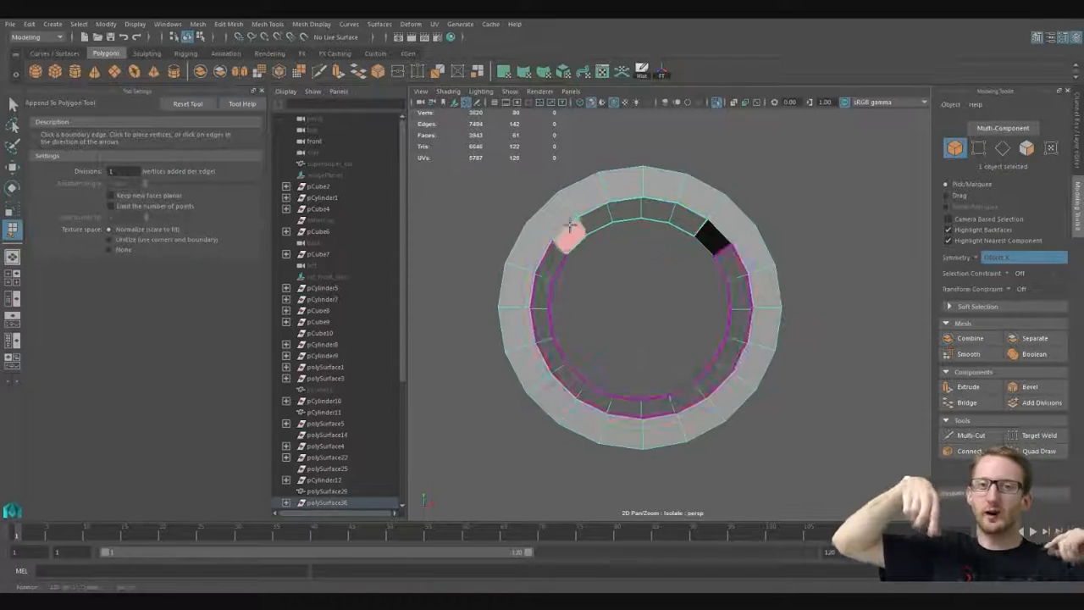
{"action": "key", "text": "Return"}
Step: Select every fourth face around the wheel's front ring in the front view to mark five evenly spaced spoke positions
{"action": "left_click_drag", "start_coordinate": [568, 225], "coordinate": [572, 247], "text": "alt"}
{"action": "right_click_drag", "start_coordinate": [572, 247], "coordinate": [521, 238], "text": "alt"}
{"action": "key", "text": "f"}
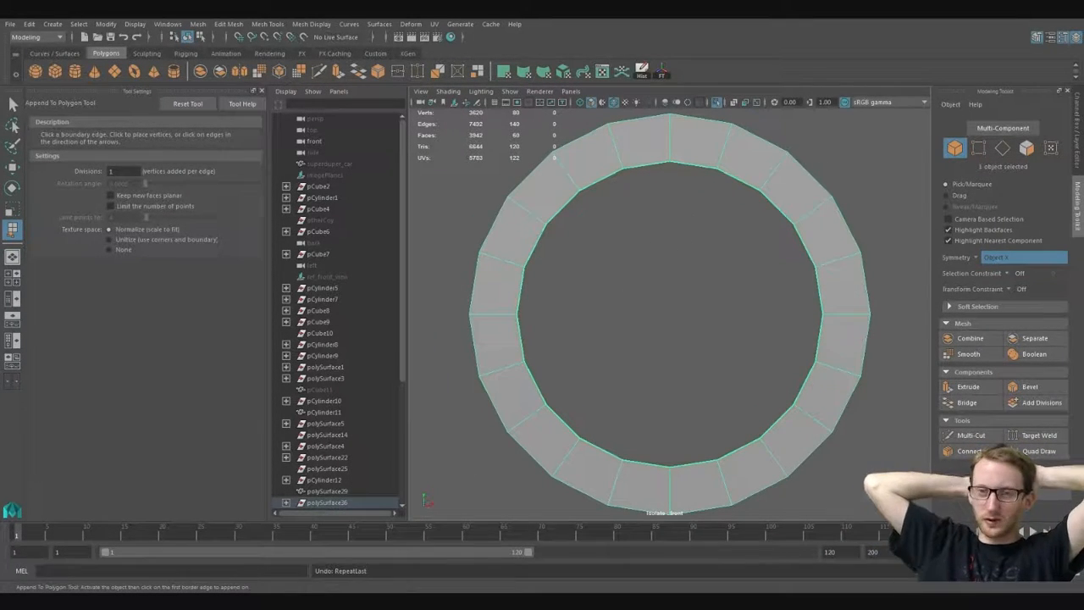
{"action": "key", "text": "q"}
{"action": "right_click_drag", "start_coordinate": [717, 138], "coordinate": [720, 168]}
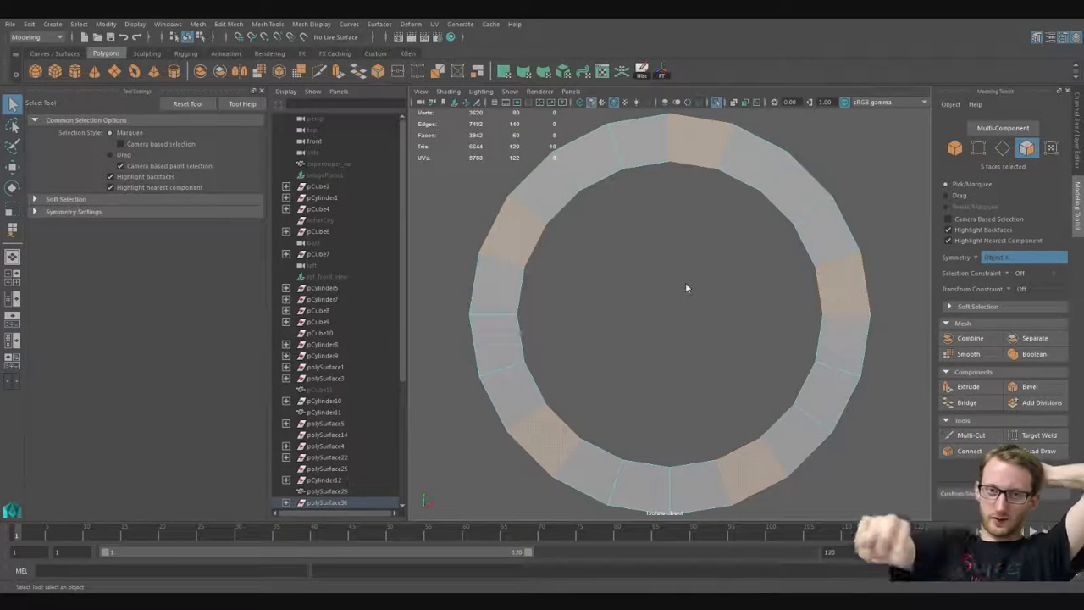
{"action": "key", "text": "space"}
{"action": "left_click_drag", "start_coordinate": [687, 284], "coordinate": [659, 197]}
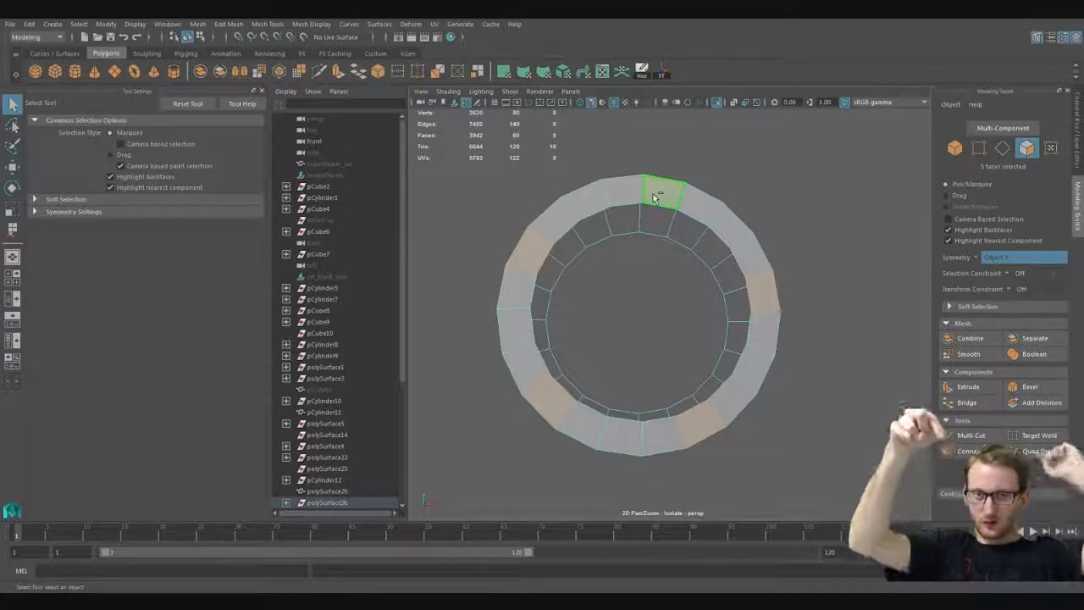
Step: Append a face joining the front and rear inner edges at the wheel's topmost marked spoke position
{"action": "right_click_drag", "start_coordinate": [696, 203], "coordinate": [723, 176]}
{"action": "left_click", "coordinate": [687, 197]}
{"action": "key", "text": "g"}
{"action": "left_click", "coordinate": [658, 206]}
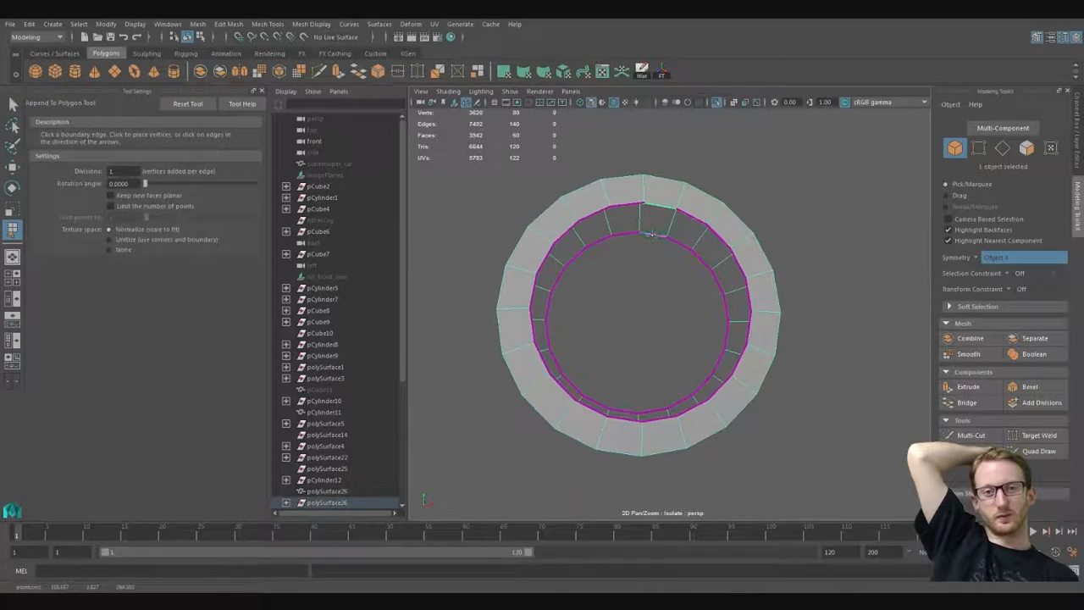
{"action": "left_click", "coordinate": [654, 234]}
{"action": "key", "text": "Return"}
{"action": "key", "text": "ctrl+z"}
{"action": "key", "text": "ctrl+z"}
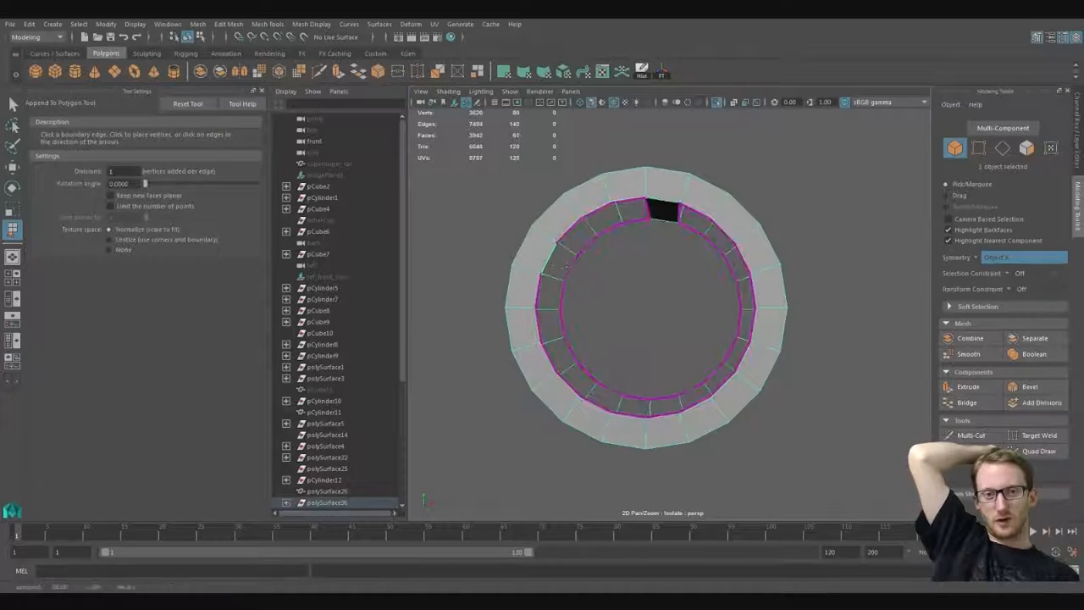
Step: Append matching faces between the front and rear inner edges at the four remaining spoke positions
{"action": "left_click", "coordinate": [573, 260]}
{"action": "left_click_drag", "start_coordinate": [574, 261], "coordinate": [565, 300], "text": "alt"}
{"action": "key", "text": "g"}
{"action": "left_click", "coordinate": [635, 393]}
{"action": "left_click", "coordinate": [648, 351]}
{"action": "key", "text": "g"}
{"action": "key", "text": "Return"}
{"action": "left_click_drag", "start_coordinate": [617, 373], "coordinate": [658, 398], "text": "alt"}
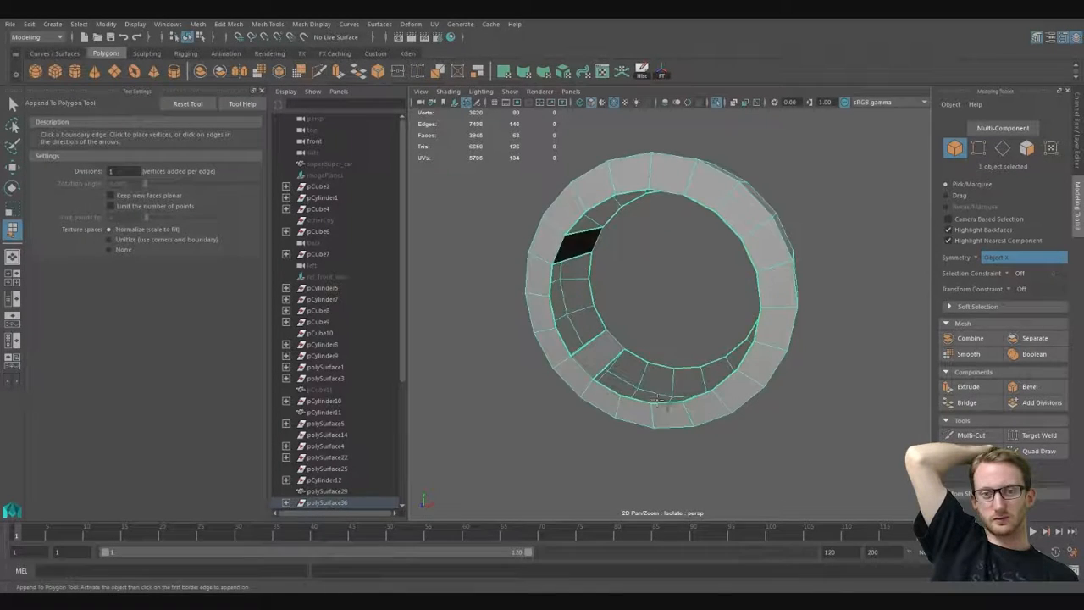
{"action": "key", "text": "Return"}
{"action": "left_click_drag", "start_coordinate": [713, 362], "coordinate": [739, 322], "text": "alt"}
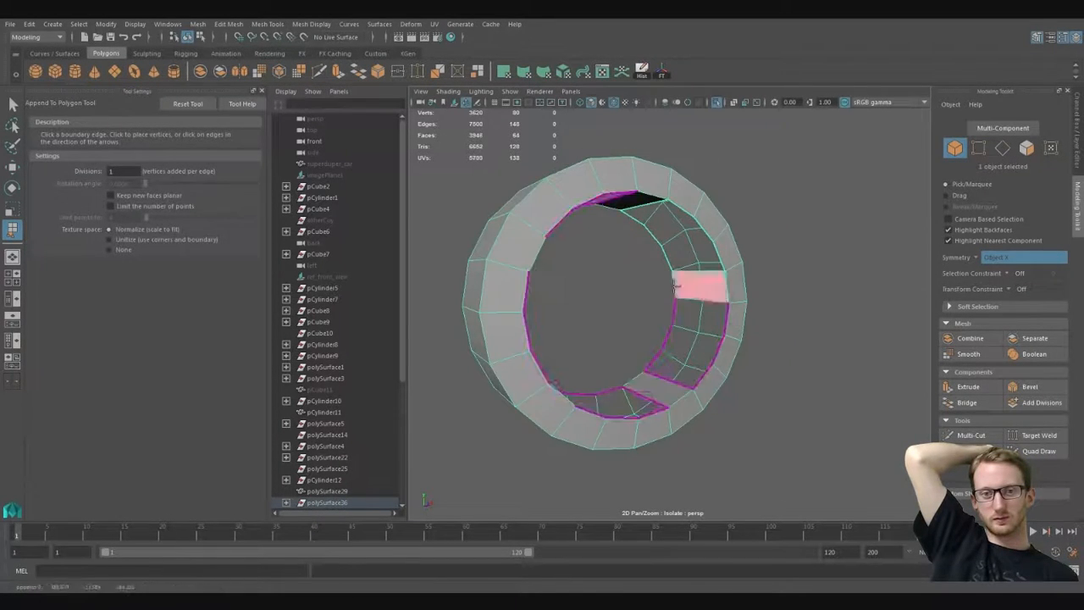
{"action": "key", "text": "q"}
Step: Select the five appended inner faces, extrude them and scale them together towards the wheel's centre to form five spokes
{"action": "left_click_drag", "start_coordinate": [675, 286], "coordinate": [668, 310], "text": "alt"}
{"action": "left_click", "coordinate": [732, 303], "text": "shift"}
{"action": "left_click", "coordinate": [548, 261], "text": "shift"}
{"action": "left_click_drag", "start_coordinate": [570, 299], "coordinate": [584, 332], "text": "alt"}
{"action": "left_click", "coordinate": [585, 351], "text": "shift"}
{"action": "left_click", "coordinate": [694, 364], "text": "shift"}
{"action": "key", "text": "w"}
{"action": "key", "text": "r"}
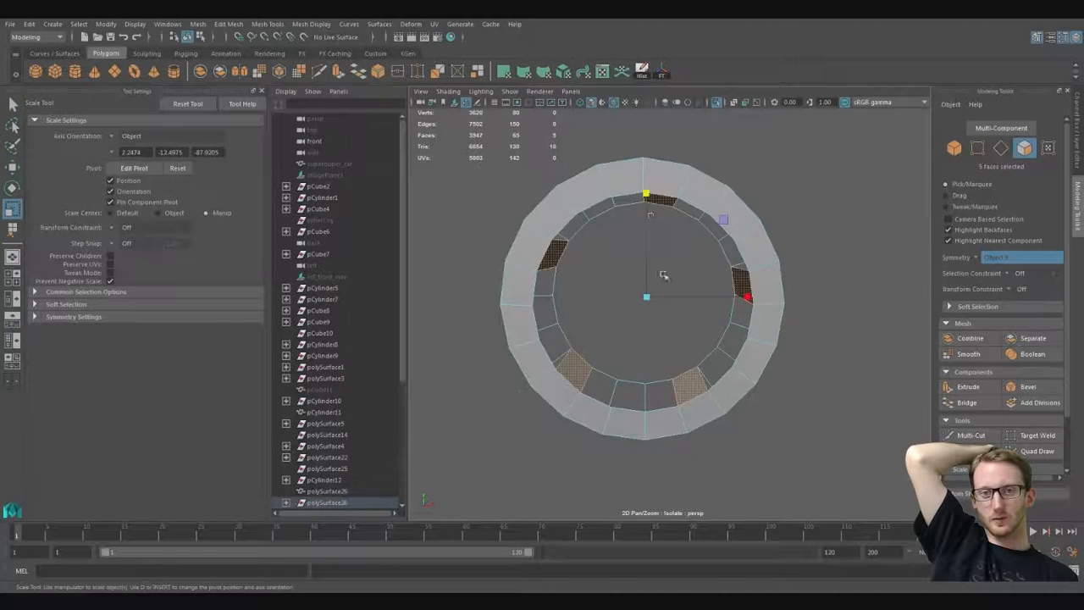
{"action": "left_click_drag", "start_coordinate": [648, 203], "coordinate": [637, 196], "text": "alt"}
{"action": "left_click_drag", "start_coordinate": [613, 294], "coordinate": [649, 262], "text": "alt"}
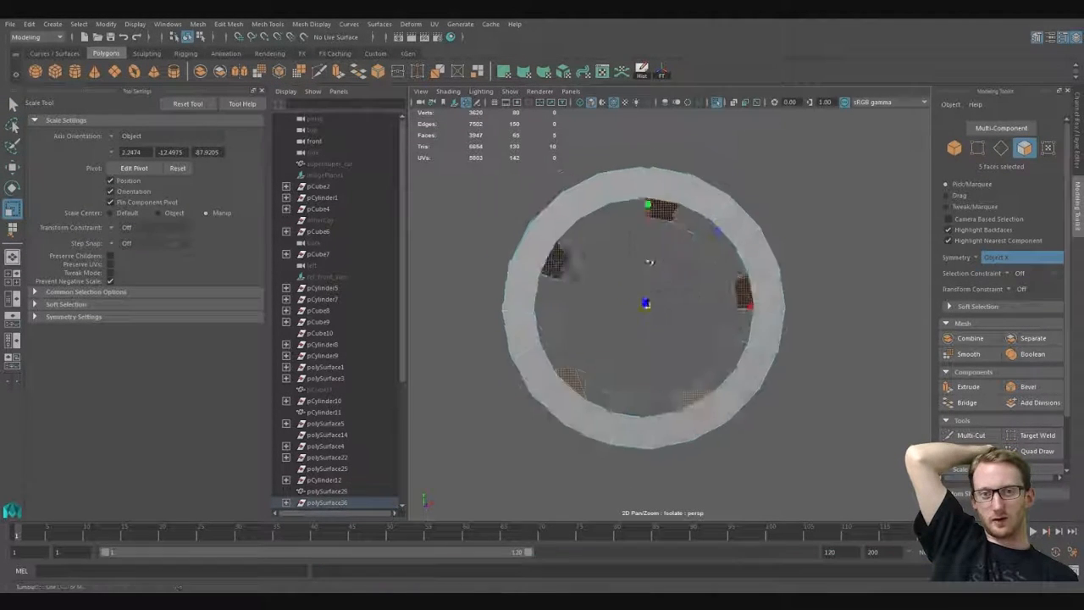
{"action": "left_click", "coordinate": [968, 386]}
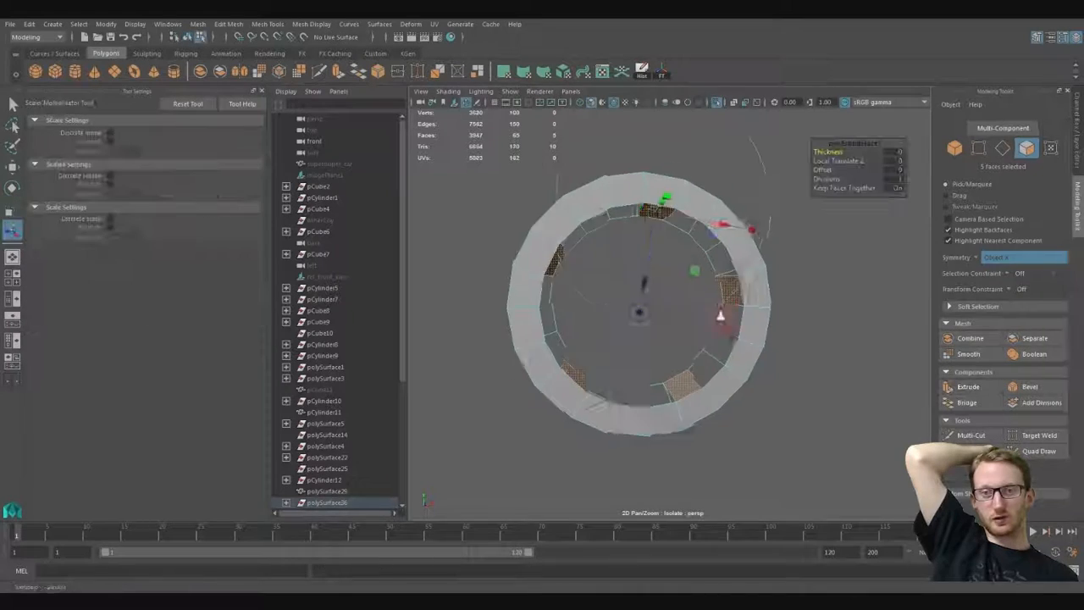
{"action": "left_click_drag", "start_coordinate": [720, 309], "coordinate": [769, 164], "text": "alt"}
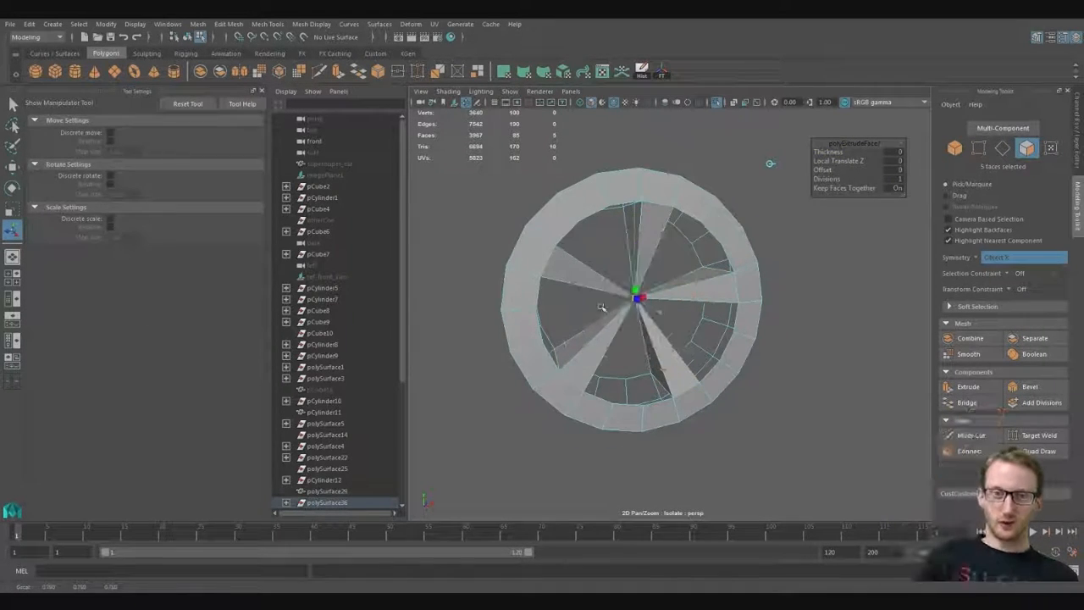
Step: Examine how the five spokes meet at the wheel's centre, both isolated and within the full car
{"action": "left_click_drag", "start_coordinate": [601, 306], "coordinate": [733, 283], "text": "alt"}
{"action": "scroll", "coordinate": [747, 158], "scroll_direction": "up", "scroll_amount": 3}
{"action": "key", "text": "q"}
{"action": "key", "text": "F8"}
{"action": "scroll", "coordinate": [750, 162], "scroll_direction": "down", "scroll_amount": 8}
{"action": "key", "text": "ctrl+1"}
{"action": "key", "text": "w"}
{"action": "left_click", "coordinate": [717, 103]}
{"action": "scroll", "coordinate": [604, 302], "scroll_direction": "up", "scroll_amount": 10}
{"action": "left_click_drag", "start_coordinate": [669, 212], "coordinate": [625, 320], "text": "alt"}
{"action": "key", "text": "q"}
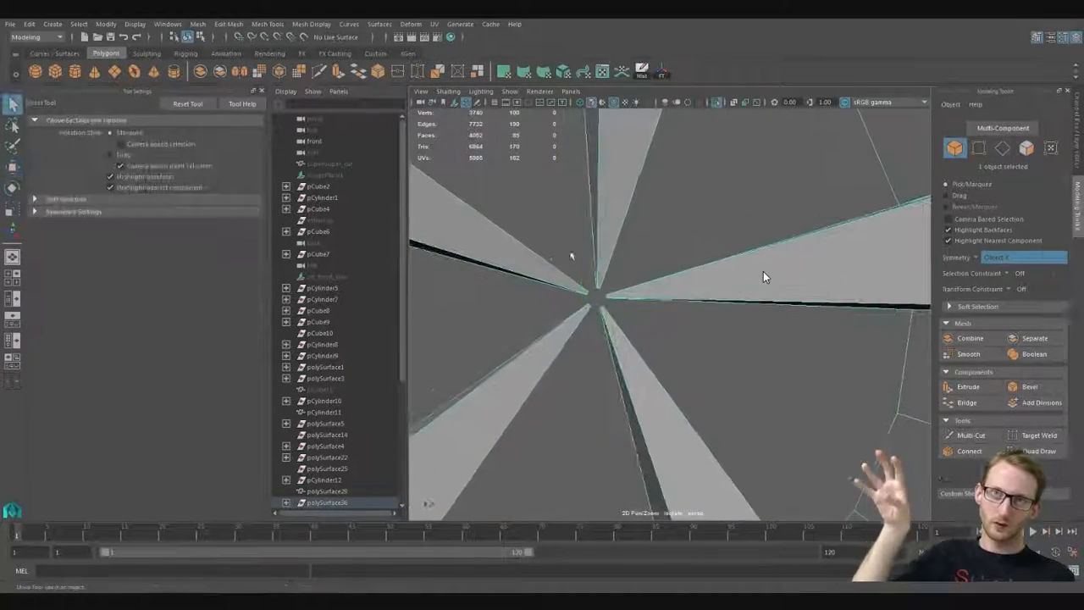
Step: Scale the 20 vertices at the spokes' inner ends outwards to open a small gap at the wheel's centre
{"action": "key", "text": "F8"}
{"action": "key", "text": "w"}
{"action": "key", "text": "f"}
{"action": "scroll", "coordinate": [630, 323], "scroll_direction": "down", "scroll_amount": 10}
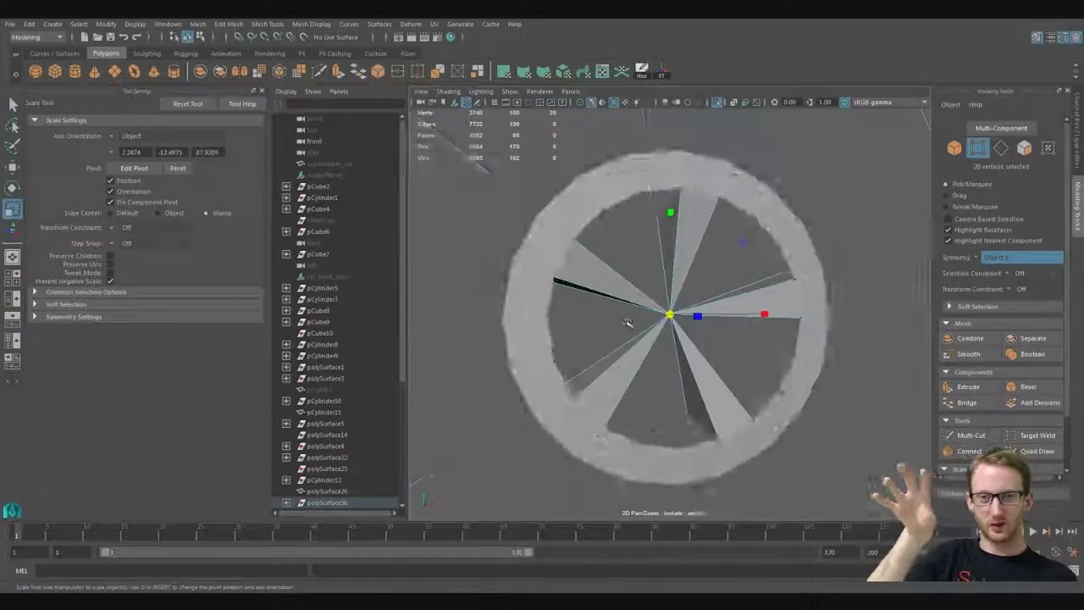
{"action": "scroll", "coordinate": [678, 334], "scroll_direction": "up", "scroll_amount": 5}
{"action": "left_click_drag", "start_coordinate": [678, 330], "coordinate": [817, 310], "text": "alt"}
{"action": "key", "text": "q"}
{"action": "key", "text": "F8"}
{"action": "left_click_drag", "start_coordinate": [672, 252], "coordinate": [684, 319], "text": "alt"}
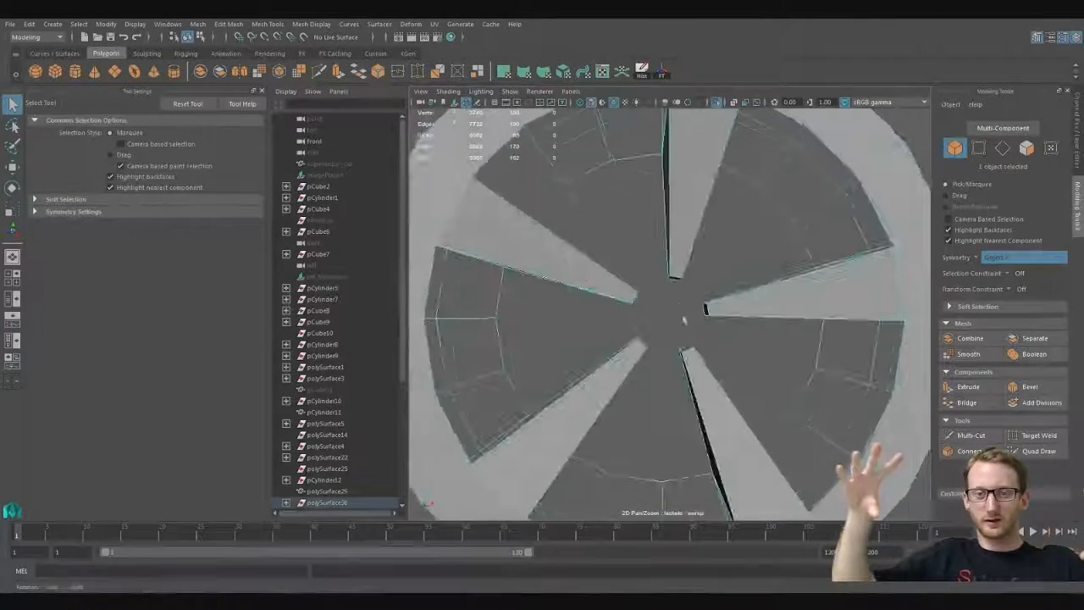
Step: Draw a small polygon cylinder beside the wheel with a radius of about 1.77 and a height of about 1.76
{"action": "left_click", "coordinate": [75, 71]}
{"action": "left_click_drag", "start_coordinate": [702, 435], "coordinate": [714, 355], "text": "alt"}
{"action": "scroll", "coordinate": [711, 338], "scroll_direction": "down", "scroll_amount": 5}
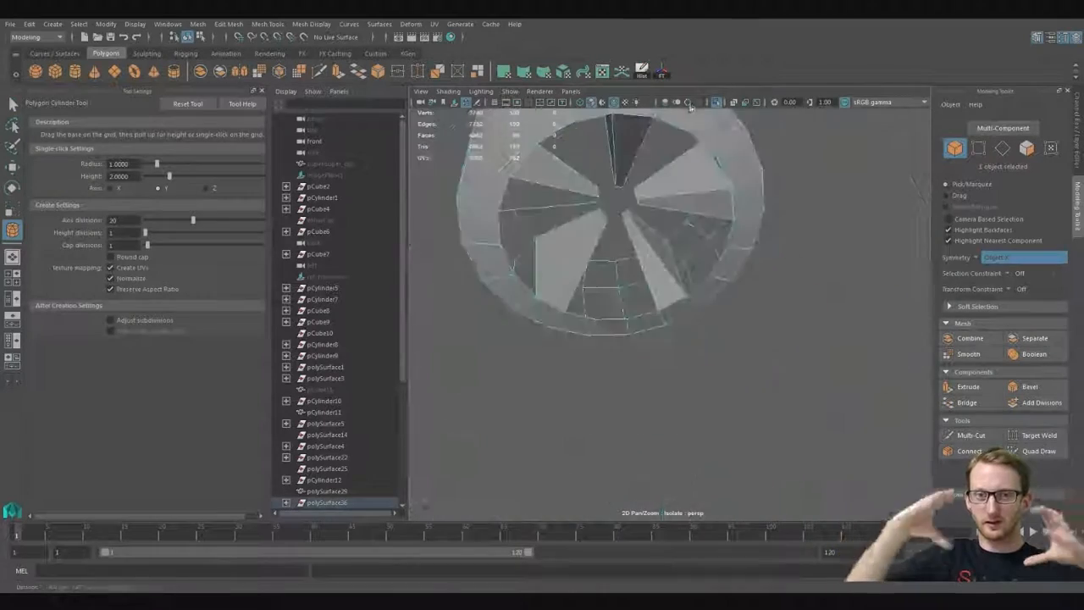
{"action": "left_click", "coordinate": [716, 102]}
{"action": "left_click_drag", "start_coordinate": [762, 186], "coordinate": [740, 415], "text": "alt"}
{"action": "left_click", "coordinate": [740, 415]}
{"action": "key", "text": "q"}
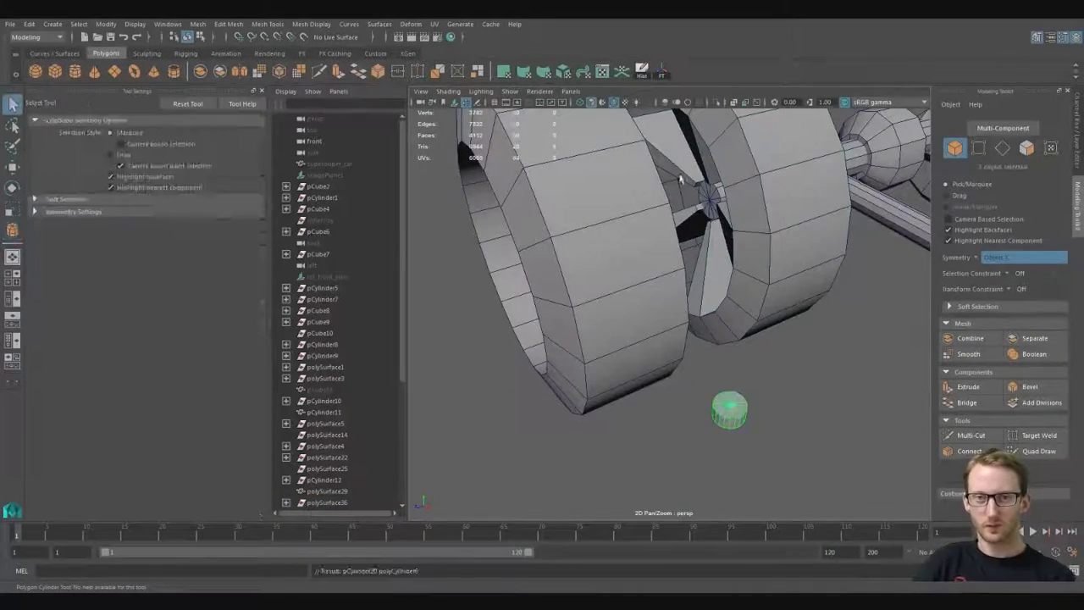
Step: Set the new cylinder's axis subdivisions to 10 after trying 5
{"action": "left_click", "coordinate": [1078, 127]}
{"action": "left_click", "coordinate": [1047, 278]}
{"action": "type", "text": "5"}
{"action": "key", "text": "Return"}
{"action": "left_click_drag", "start_coordinate": [766, 381], "coordinate": [776, 470], "text": "alt"}
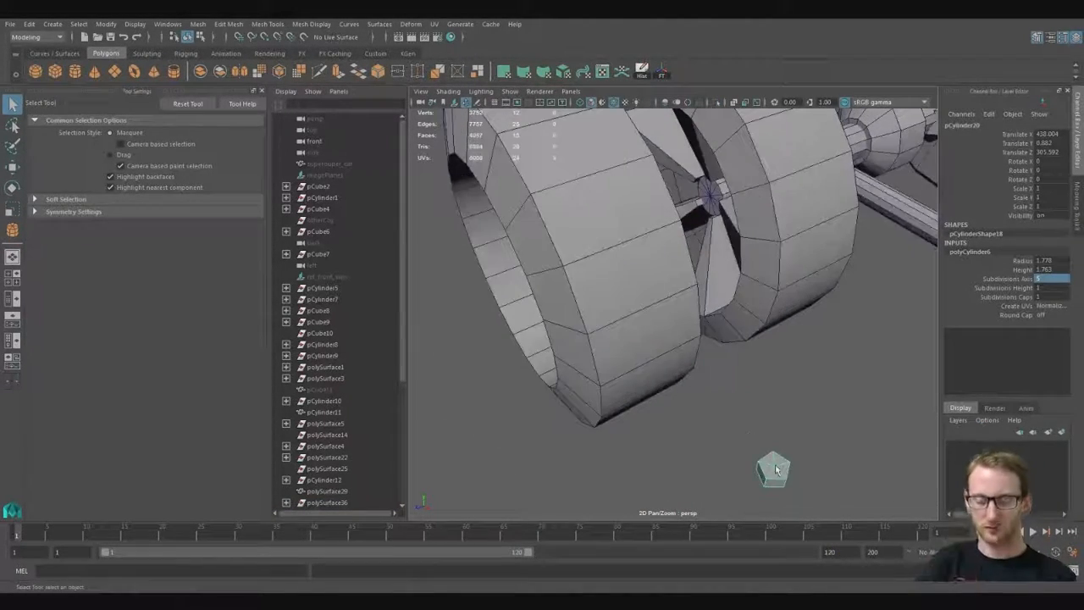
{"action": "left_click", "coordinate": [1041, 278]}
{"action": "type", "text": "10"}
{"action": "key", "text": "Return"}
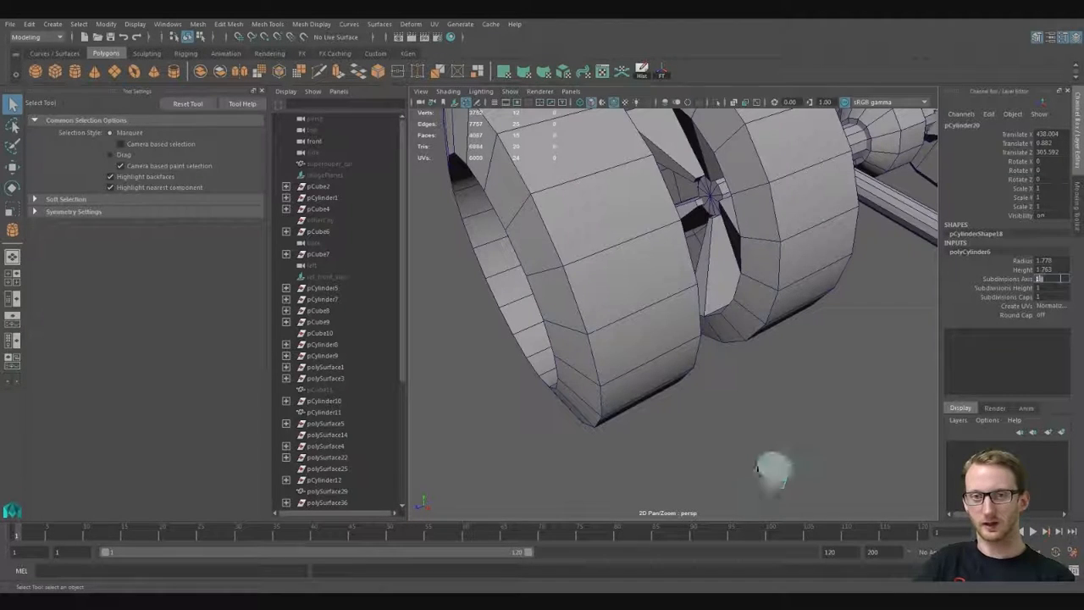
Step: Tilt the cylinder 75 degrees about X, place it at the wheel's centre and scale it to about 3.37 as a hub
{"action": "key", "text": "r"}
{"action": "left_click_drag", "start_coordinate": [772, 469], "coordinate": [789, 468]}
{"action": "key", "text": "e"}
{"action": "left_click_drag", "start_coordinate": [787, 416], "coordinate": [765, 433]}
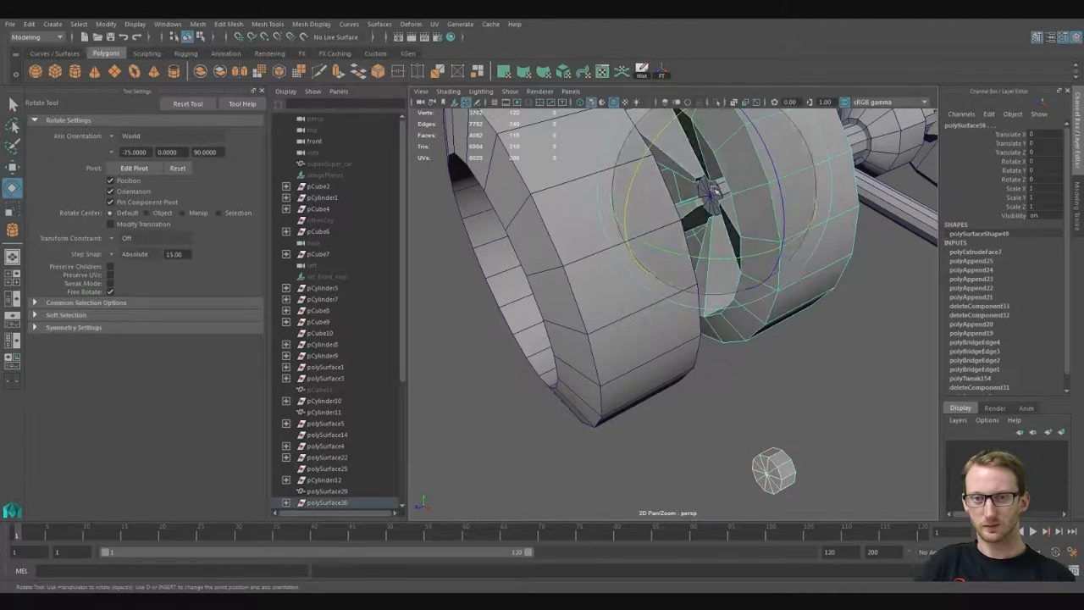
{"action": "scroll", "coordinate": [560, 250], "scroll_direction": "down", "scroll_amount": 8}
{"action": "key", "text": "r"}
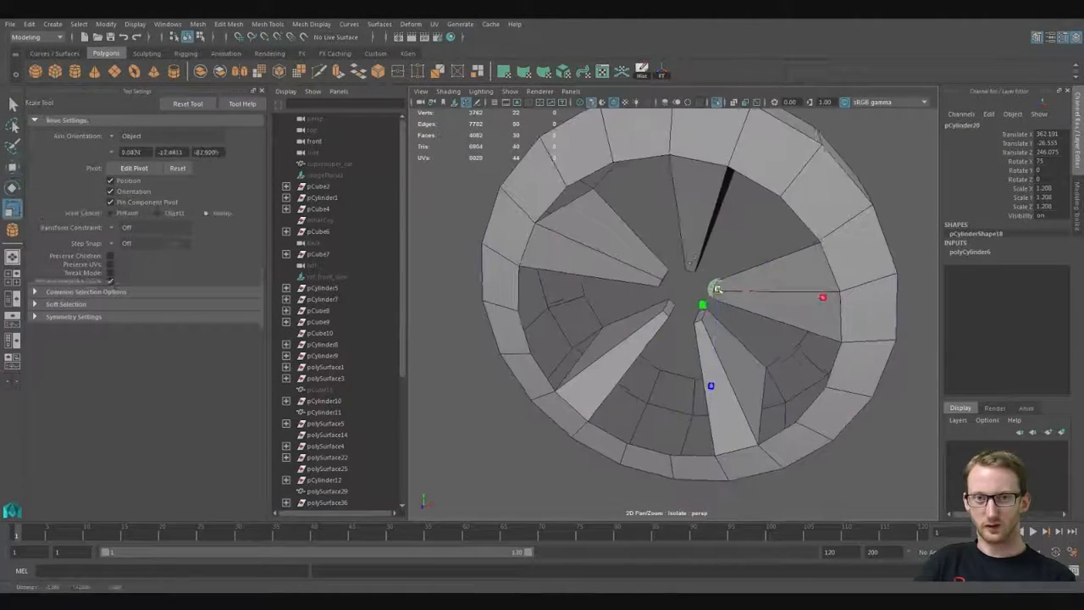
{"action": "key", "text": "w"}
{"action": "left_click_drag", "start_coordinate": [716, 291], "coordinate": [761, 307]}
{"action": "scroll", "coordinate": [711, 295], "scroll_direction": "up", "scroll_amount": 4}
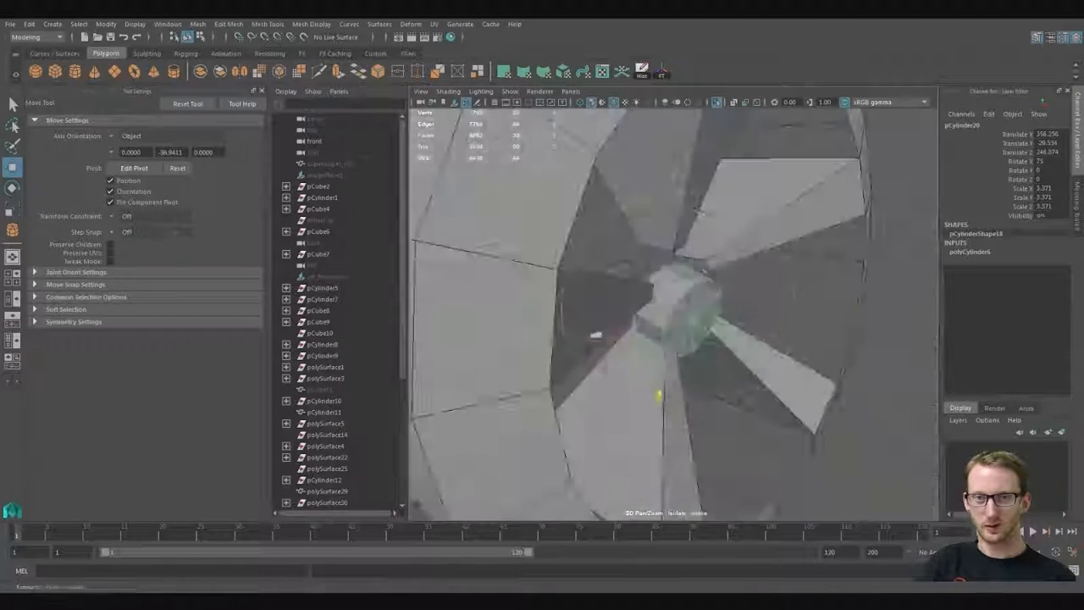
Step: Rotate the hub to 90 degrees about X, adjust its height and turn it so its flat sides face the spokes
{"action": "key", "text": "e"}
{"action": "left_click_drag", "start_coordinate": [641, 374], "coordinate": [628, 355]}
{"action": "left_click_drag", "start_coordinate": [745, 313], "coordinate": [690, 314], "text": "alt"}
{"action": "key", "text": "w"}
{"action": "left_click_drag", "start_coordinate": [694, 394], "coordinate": [694, 400]}
{"action": "key", "text": "e"}
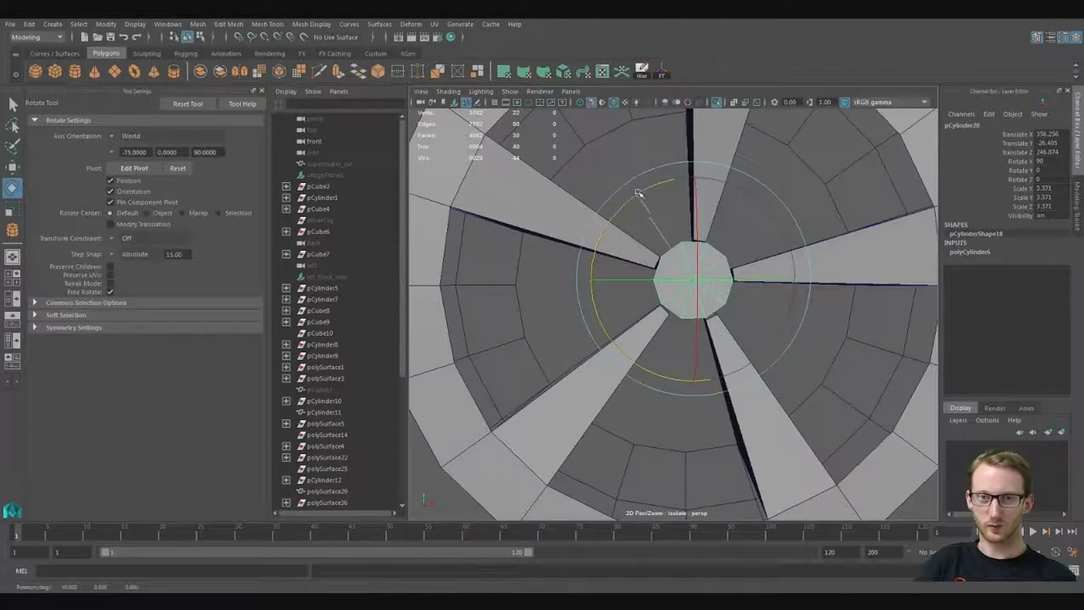
{"action": "left_click_drag", "start_coordinate": [636, 199], "coordinate": [638, 198]}
{"action": "key", "text": "w"}
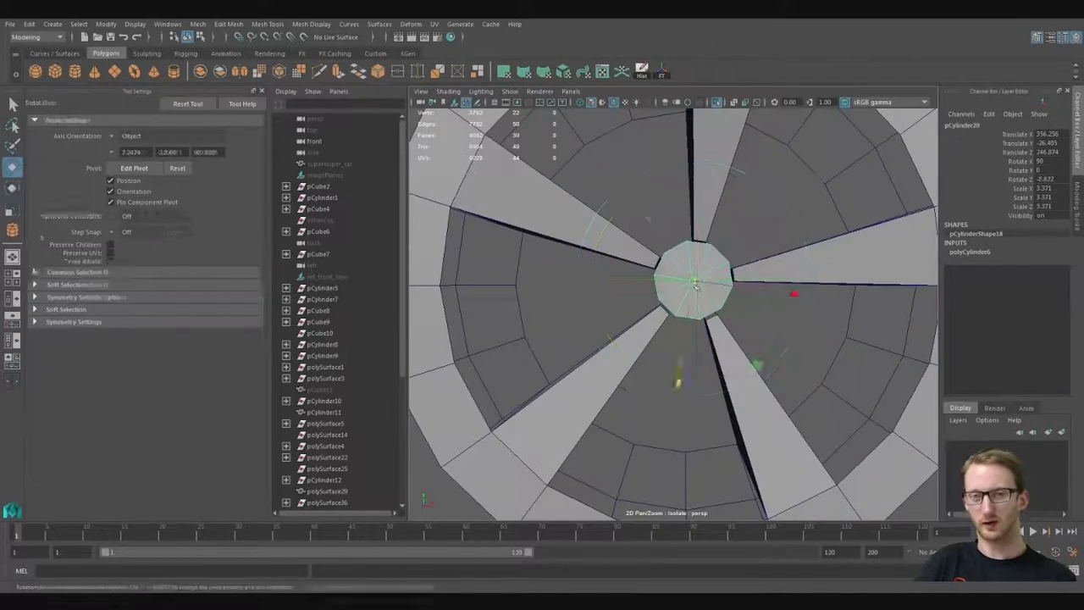
Step: Move the hub into the middle of the spoke tips and isolate it together with the wheel
{"action": "scroll", "coordinate": [703, 288], "scroll_direction": "up", "scroll_amount": 4}
{"action": "left_click_drag", "start_coordinate": [762, 302], "coordinate": [758, 301]}
{"action": "left_click_drag", "start_coordinate": [758, 301], "coordinate": [728, 322], "text": "alt"}
{"action": "key", "text": "ctrl+1"}
{"action": "left_click", "coordinate": [735, 349], "text": "shift"}
{"action": "key", "text": "ctrl+1"}
{"action": "left_click_drag", "start_coordinate": [628, 348], "coordinate": [627, 276], "text": "alt"}
{"action": "scroll", "coordinate": [637, 335], "scroll_direction": "down", "scroll_amount": 5}
{"action": "scroll", "coordinate": [665, 309], "scroll_direction": "up", "scroll_amount": 5}
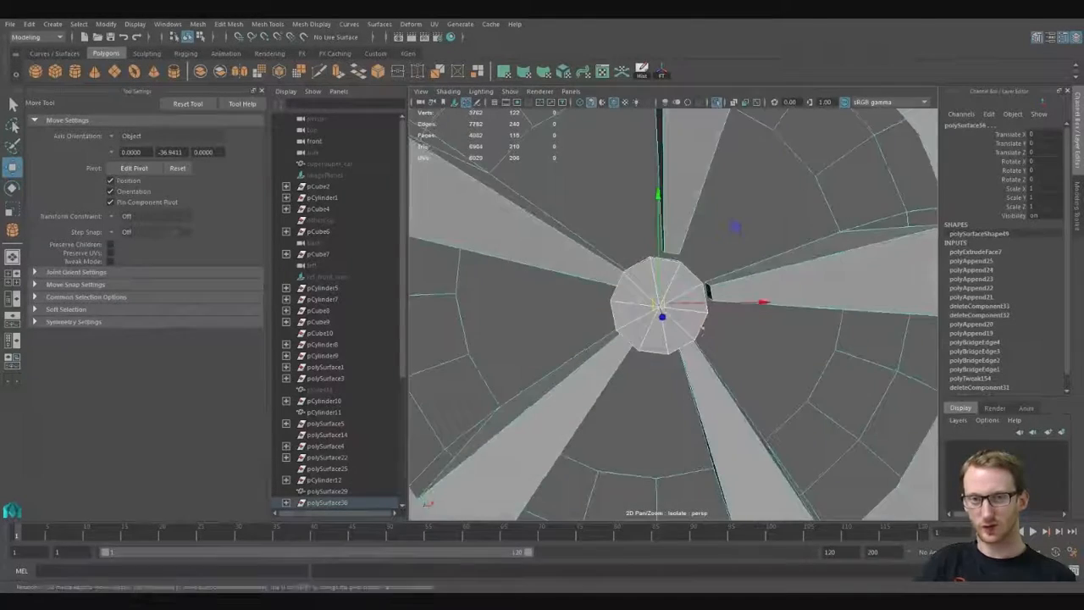
{"action": "scroll", "coordinate": [678, 165], "scroll_direction": "down", "scroll_amount": 5}
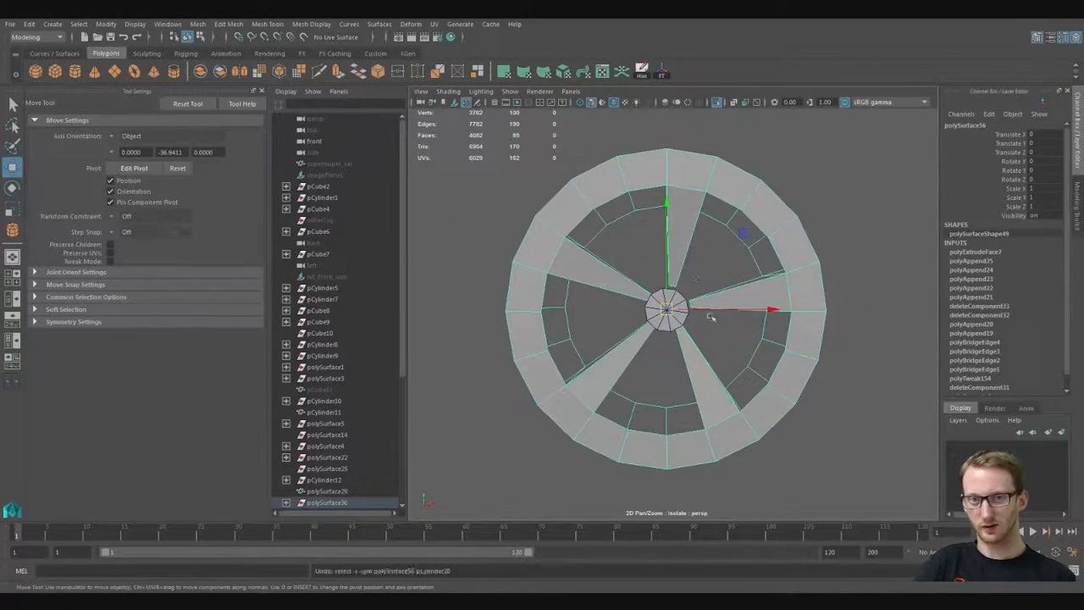
{"action": "left_click_drag", "start_coordinate": [710, 310], "coordinate": [690, 311]}
{"action": "key", "text": "ctrl+z"}
{"action": "scroll", "coordinate": [690, 311], "scroll_direction": "up", "scroll_amount": 5}
{"action": "left_click", "coordinate": [650, 320]}
{"action": "scroll", "coordinate": [584, 351], "scroll_direction": "down", "scroll_amount": 5}
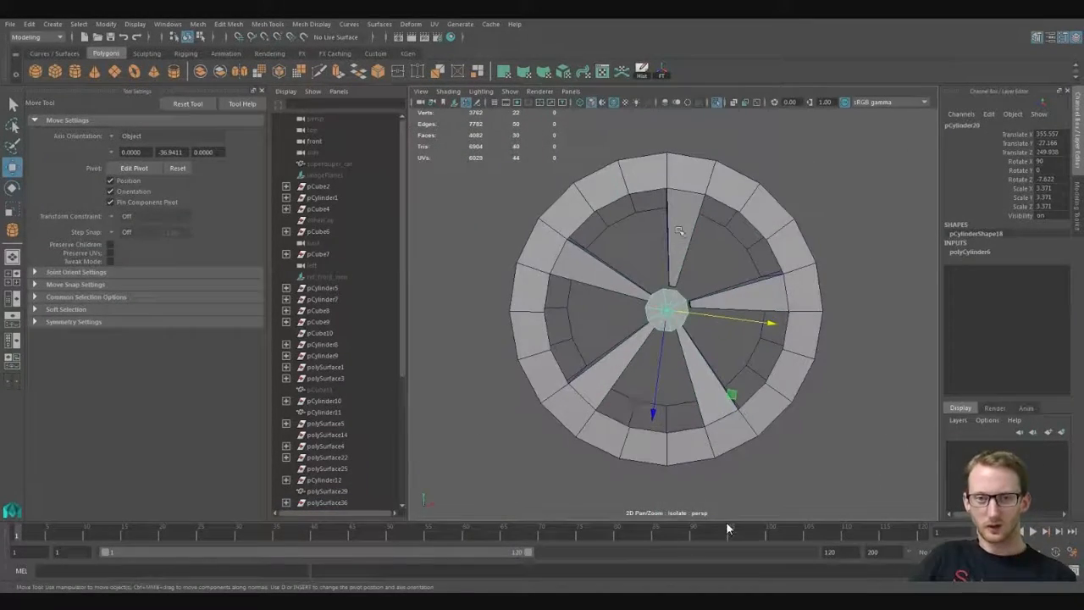
Step: Select the vertices at the spokes' inner ends and snap them onto the matching corners of the hub
{"action": "left_click", "coordinate": [679, 230]}
{"action": "scroll", "coordinate": [679, 254], "scroll_direction": "up", "scroll_amount": 5}
{"action": "left_click", "coordinate": [674, 259]}
{"action": "key", "text": "ctrl+z"}
{"action": "key", "text": "ctrl+z"}
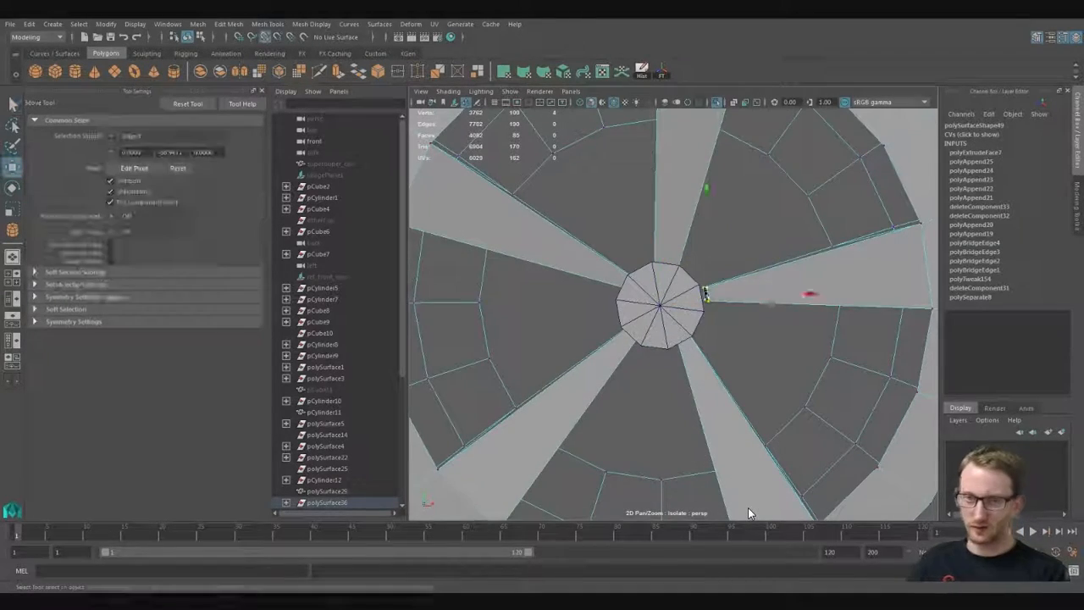
{"action": "left_click_drag", "start_coordinate": [717, 351], "coordinate": [685, 341], "text": "alt"}
{"action": "key", "text": "v"}
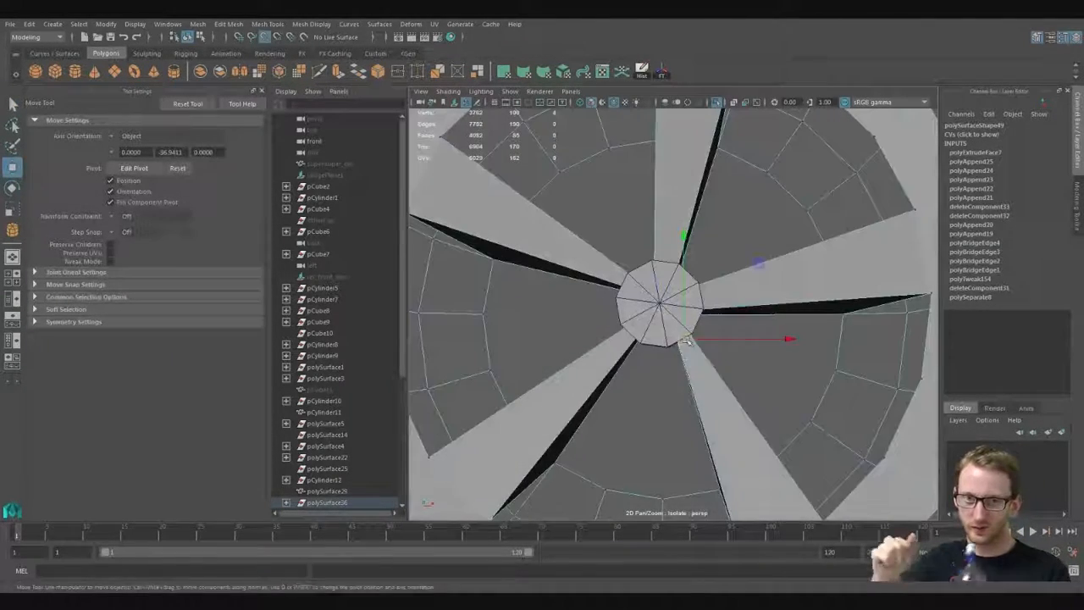
{"action": "key", "text": "q"}
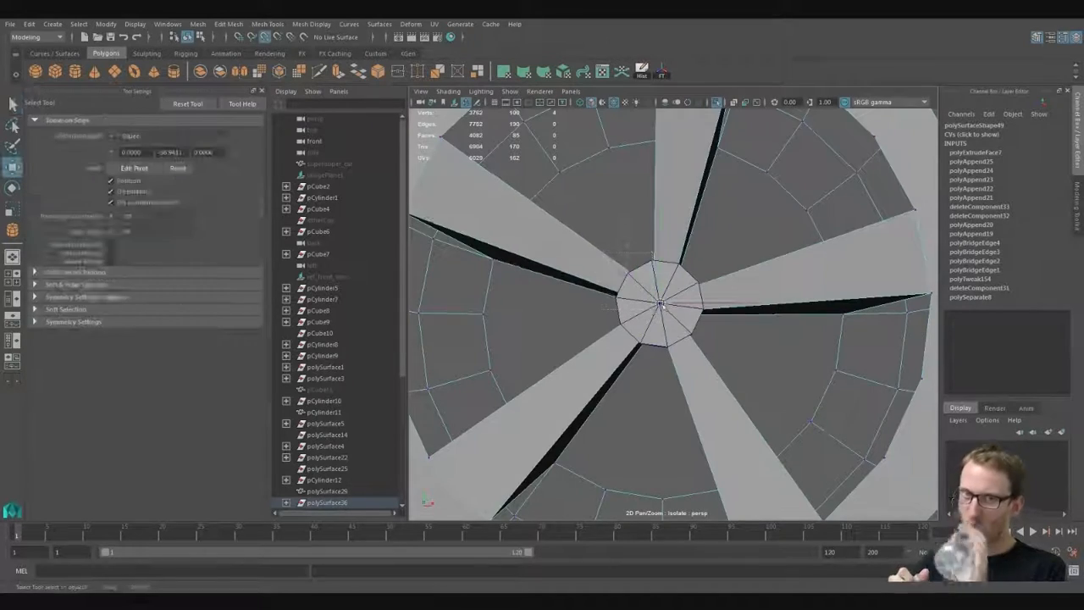
{"action": "left_click_drag", "start_coordinate": [658, 306], "coordinate": [648, 323], "text": "alt"}
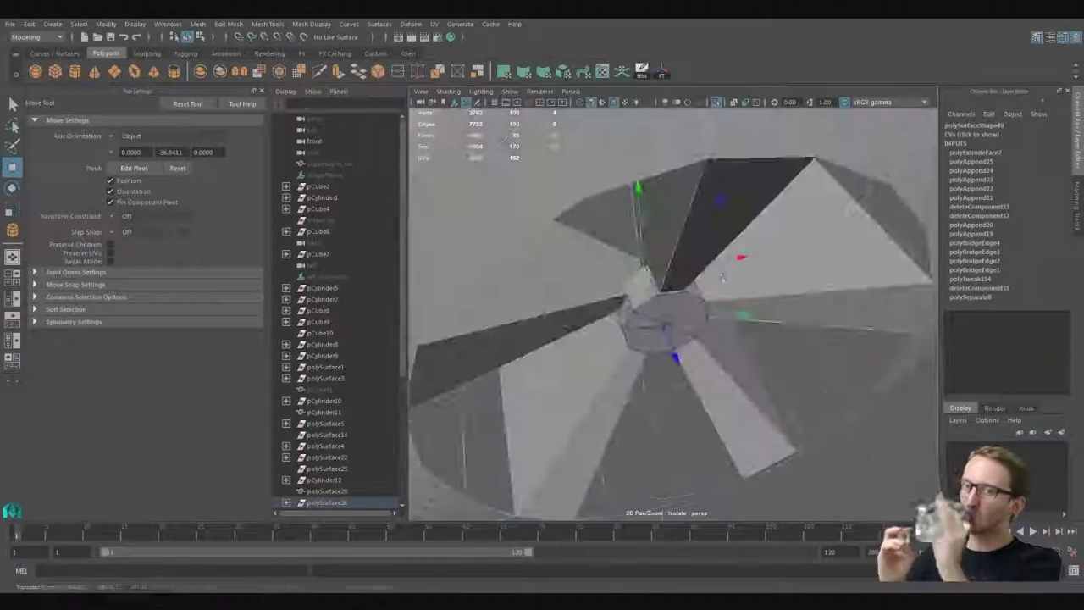
Step: Snap the remaining vertices at the spokes' inner ends onto the hub's corners and check the joints in wireframe
{"action": "key", "text": "ctrl+z"}
{"action": "key", "text": "v"}
{"action": "left_click_drag", "start_coordinate": [635, 286], "coordinate": [755, 249]}
{"action": "left_click", "coordinate": [701, 293]}
{"action": "key", "text": "e"}
{"action": "key", "text": "r"}
{"action": "key", "text": "w"}
{"action": "mouse_move", "coordinate": [644, 313]}
{"action": "left_mouse_down", "text": "alt"}
{"action": "mouse_move", "coordinate": [507, 295]}
{"action": "mouse_move", "coordinate": [594, 124]}
{"action": "left_mouse_up", "text": "alt"}
{"action": "key", "text": "4"}
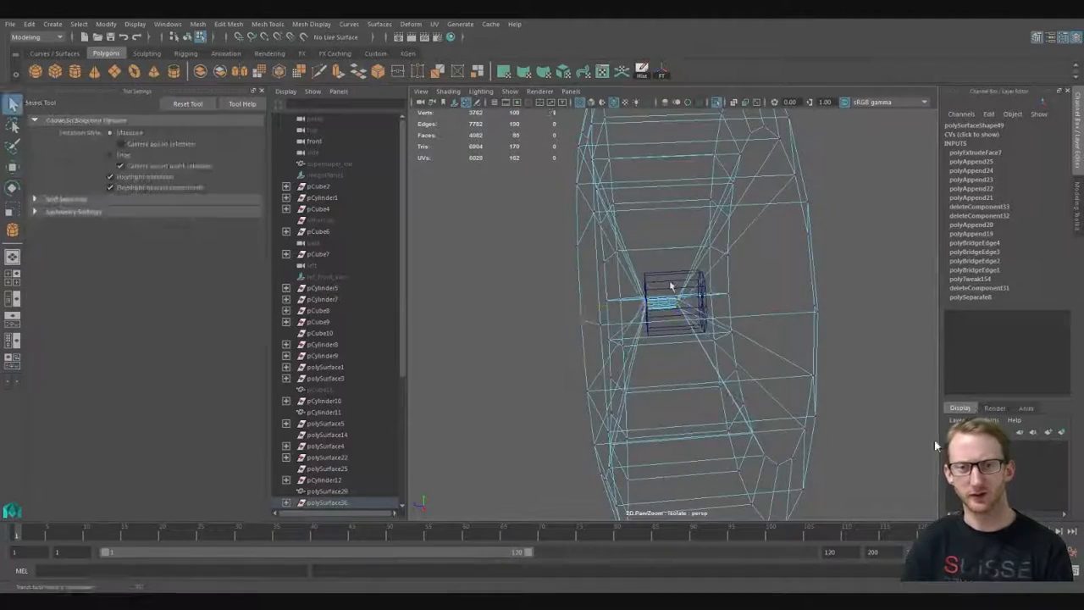
{"action": "left_click_drag", "start_coordinate": [584, 581], "coordinate": [629, 580]}
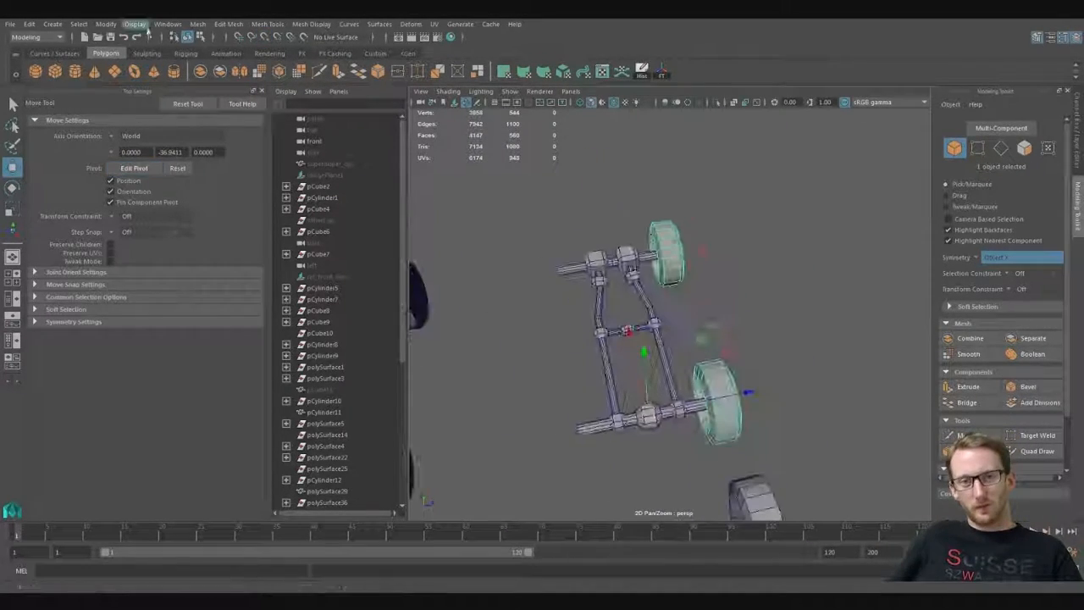
Step: Duplicate the two finished wheels as mirrored copies onto the opposite ends of the axles
{"action": "left_click", "coordinate": [29, 25]}
{"action": "left_click", "coordinate": [128, 200]}
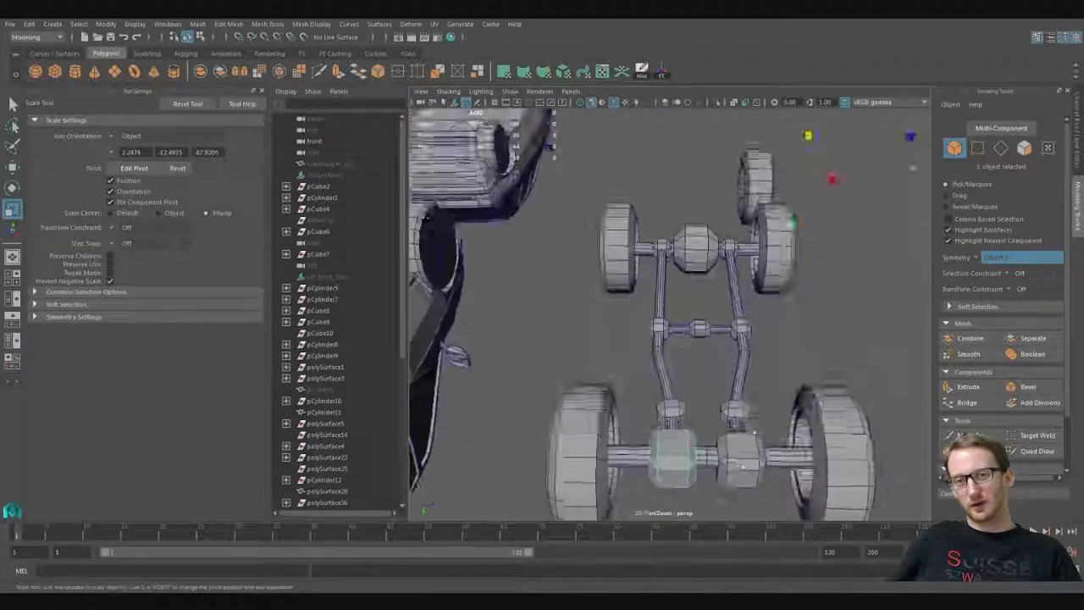
{"action": "left_click_drag", "start_coordinate": [675, 379], "coordinate": [695, 449], "text": "alt"}
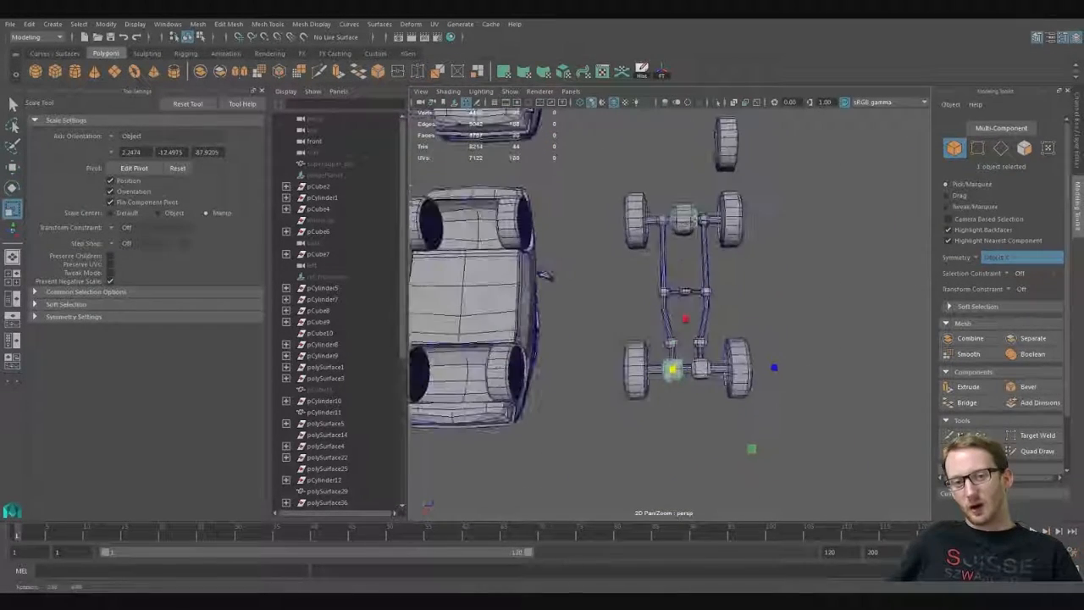
{"action": "key", "text": "q"}
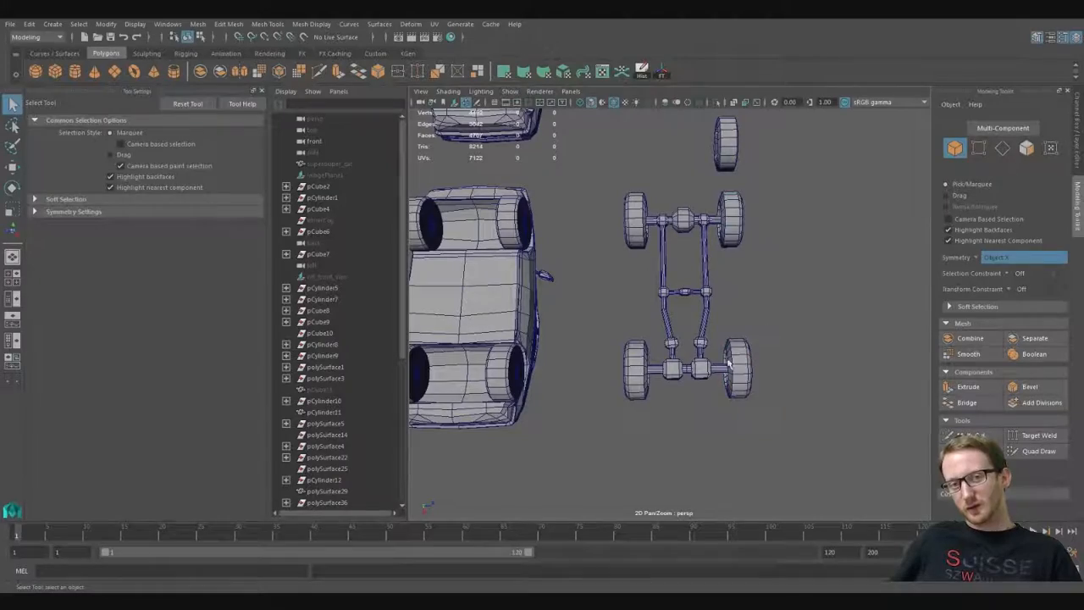
Step: Combine pieces of the undercarriage and select the axle frame together with its four wheels
{"action": "scroll", "coordinate": [728, 364], "scroll_direction": "up", "scroll_amount": 3}
{"action": "left_click_drag", "start_coordinate": [728, 364], "coordinate": [650, 148], "text": "alt"}
{"action": "scroll", "coordinate": [677, 313], "scroll_direction": "up", "scroll_amount": 3}
{"action": "left_click", "coordinate": [682, 319]}
{"action": "left_click_drag", "start_coordinate": [677, 318], "coordinate": [698, 441], "text": "alt"}
{"action": "scroll", "coordinate": [682, 309], "scroll_direction": "down", "scroll_amount": 4}
{"action": "left_click", "coordinate": [692, 335]}
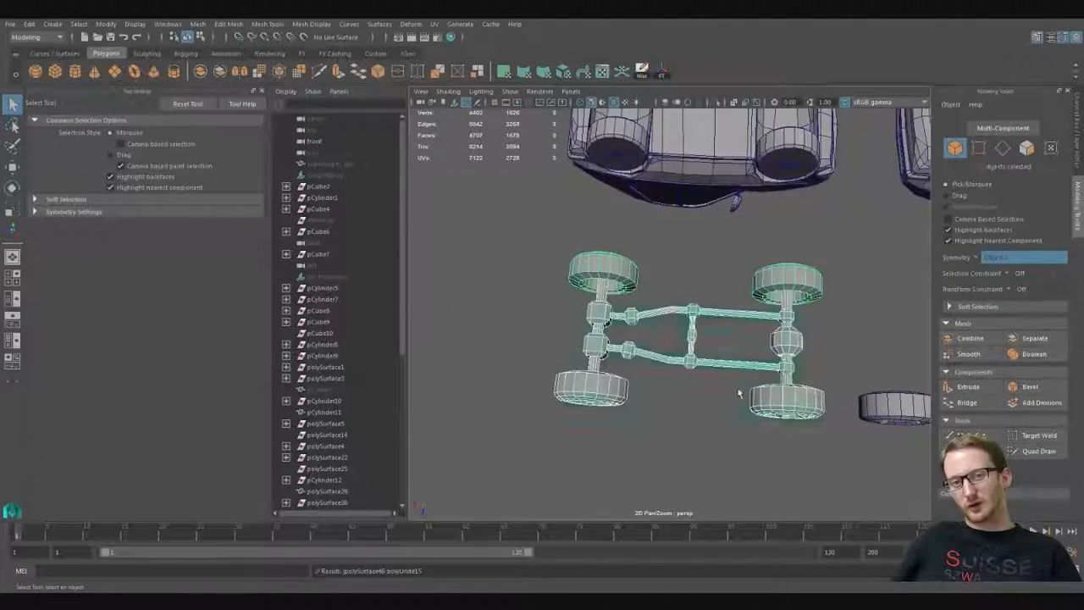
{"action": "left_click_drag", "start_coordinate": [738, 393], "coordinate": [580, 331], "text": "alt"}
{"action": "key", "text": "g"}
{"action": "left_click_drag", "start_coordinate": [724, 387], "coordinate": [720, 326], "text": "alt"}
{"action": "scroll", "coordinate": [720, 326], "scroll_direction": "up", "scroll_amount": 3}
Step: Try to move vertices of the axle frame, and undo the changes
{"action": "key", "text": "F9"}
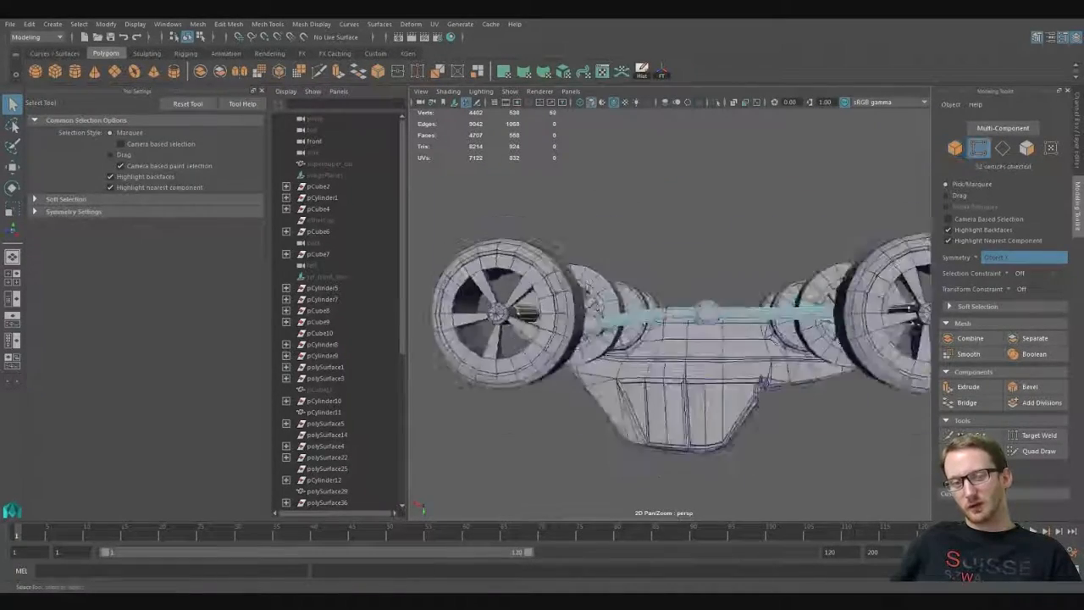
{"action": "left_click_drag", "start_coordinate": [694, 283], "coordinate": [664, 254]}
{"action": "key", "text": "w"}
{"action": "scroll", "coordinate": [760, 214], "scroll_direction": "up", "scroll_amount": 2}
{"action": "key", "text": "ctrl+z"}
{"action": "key", "text": "ctrl+z"}
{"action": "key", "text": "ctrl+z"}
{"action": "key", "text": "ctrl+z"}
Step: Select the joint vertices at the end of the frame's rod beside the axle blocks for moving
{"action": "key", "text": "F9"}
{"action": "left_click_drag", "start_coordinate": [665, 254], "coordinate": [717, 362], "text": "alt"}
{"action": "key", "text": "w"}
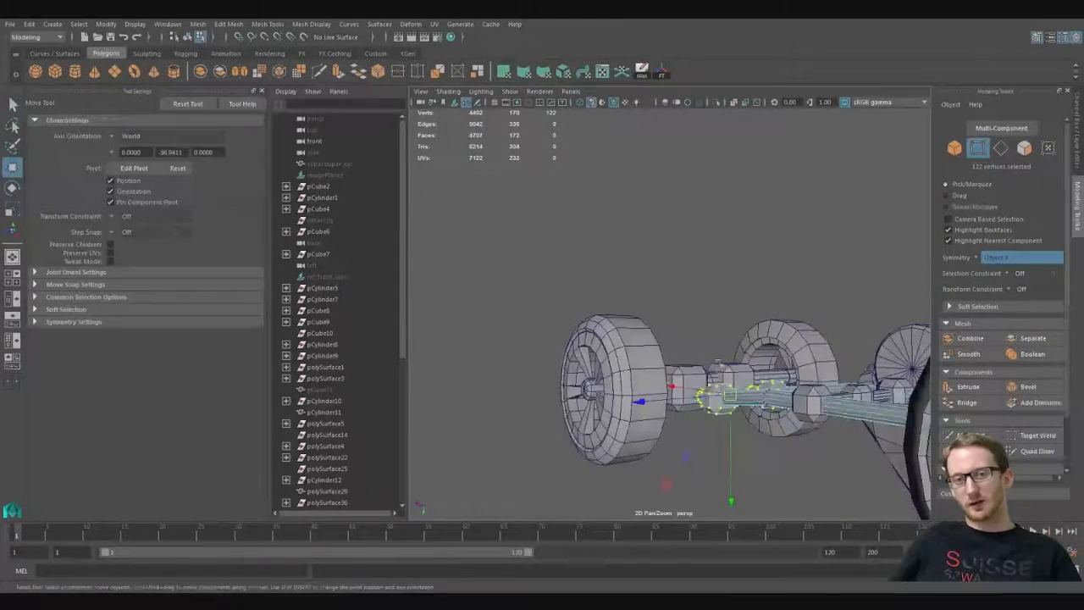
Step: Select the whole undercarriage with its four wheels as objects and group it
{"action": "left_click_drag", "start_coordinate": [767, 447], "coordinate": [593, 254], "text": "alt"}
{"action": "key", "text": "q"}
{"action": "key", "text": "F8"}
{"action": "left_click_drag", "start_coordinate": [513, 194], "coordinate": [868, 414]}
{"action": "key", "text": "ctrl+g"}
{"action": "key", "text": "w"}
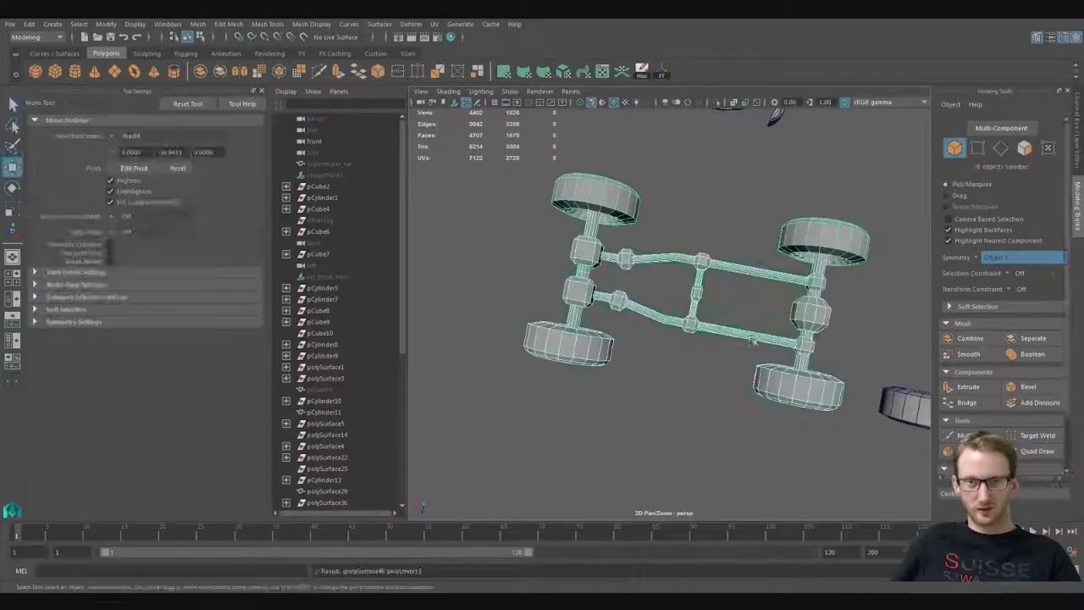
Step: Undo the group's rotation and move the grouped undercarriage underneath the car body
{"action": "left_click_drag", "start_coordinate": [728, 372], "coordinate": [757, 407], "text": "alt"}
{"action": "key", "text": "e"}
{"action": "key", "text": "ctrl+z"}
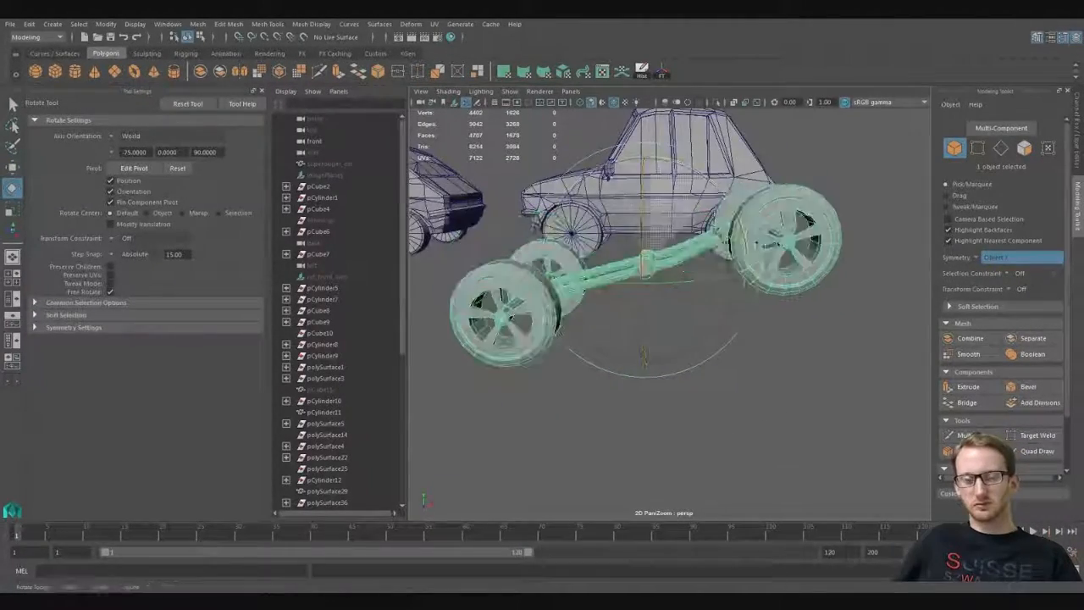
{"action": "key", "text": "w"}
{"action": "left_click_drag", "start_coordinate": [430, 342], "coordinate": [693, 283], "text": "alt"}
{"action": "left_click", "coordinate": [564, 301]}
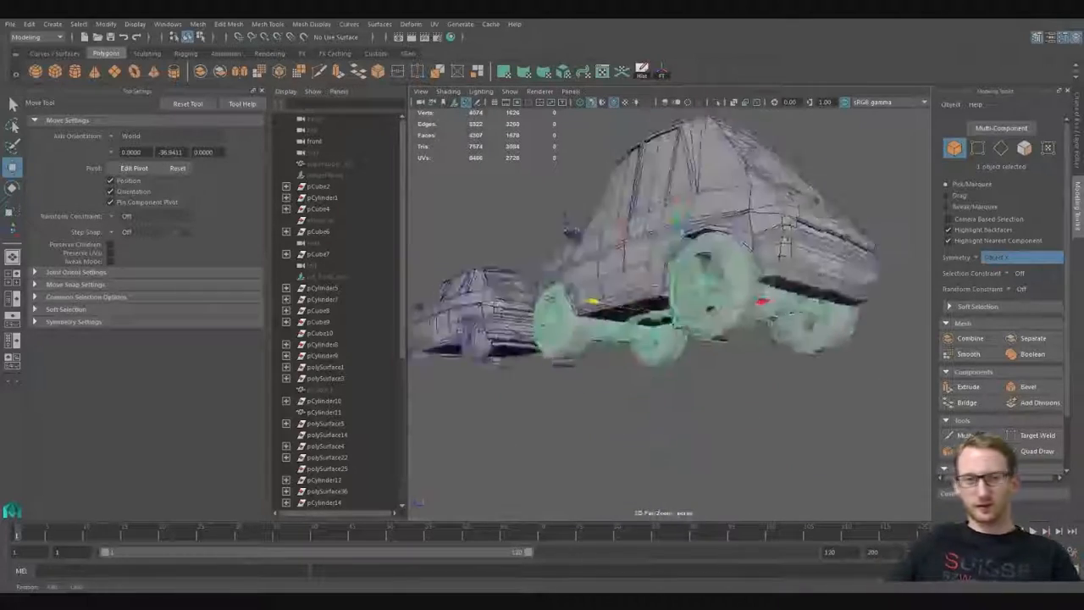
Step: Isolate the undercarriage and try to extrude two symmetric faces on it
{"action": "key", "text": "q"}
{"action": "left_click_drag", "start_coordinate": [684, 349], "coordinate": [655, 478], "text": "alt"}
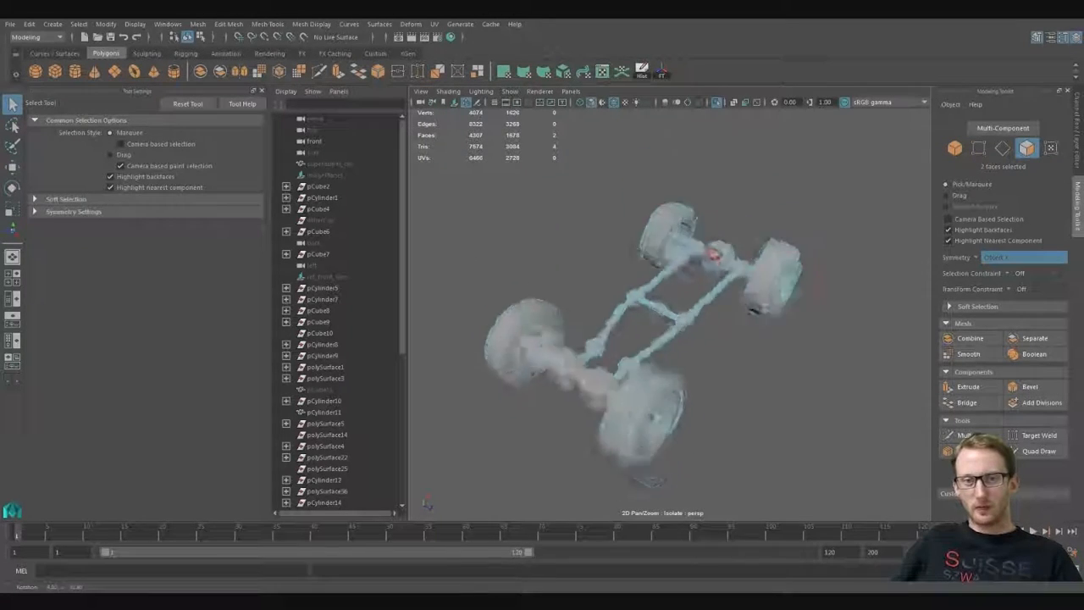
{"action": "left_click", "coordinate": [338, 73]}
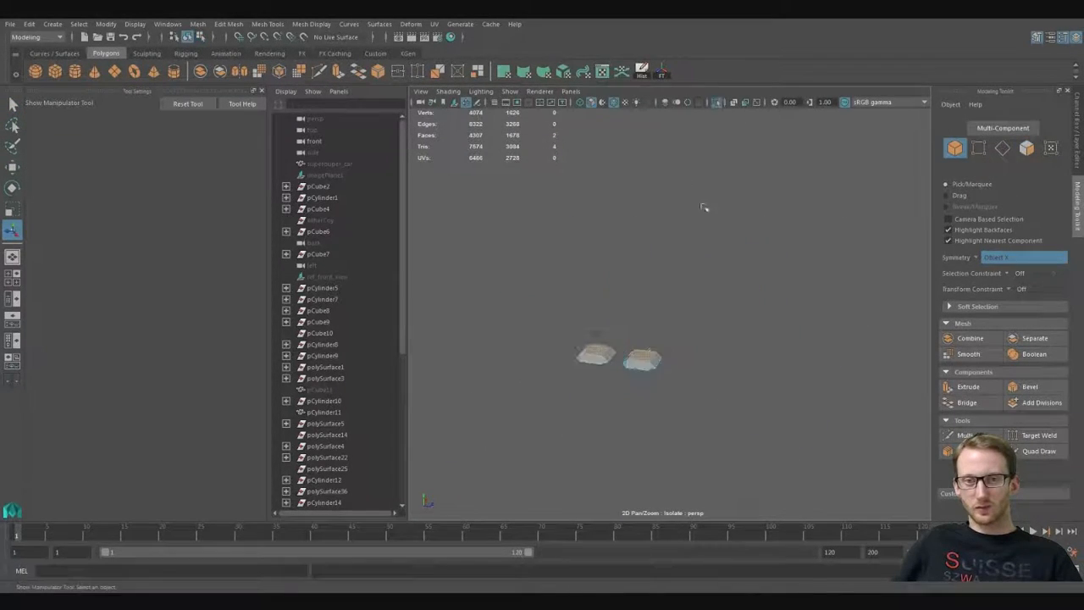
Step: Bring the full car back into view and examine how the wheels sit in the wheel arches
{"action": "left_click", "coordinate": [716, 102]}
{"action": "left_click_drag", "start_coordinate": [716, 279], "coordinate": [805, 428], "text": "alt"}
{"action": "key", "text": "w"}
{"action": "key", "text": "q"}
{"action": "key", "text": "F10"}
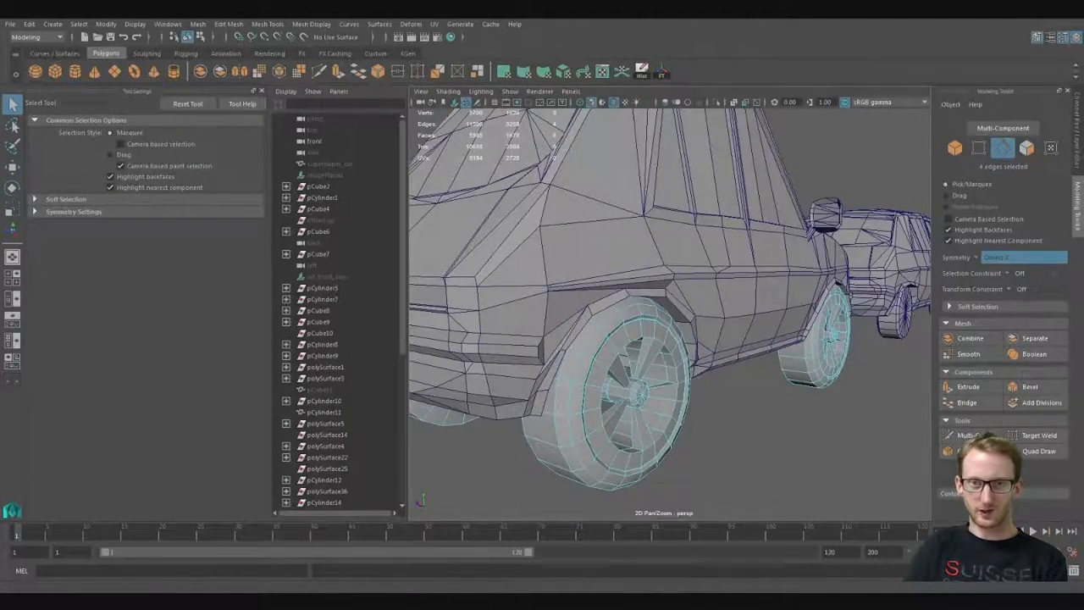
{"action": "left_click_drag", "start_coordinate": [805, 428], "coordinate": [766, 398], "text": "alt"}
{"action": "key", "text": "F8"}
Step: Hide the car body and inspect the front wheel's tyre and spoke openings on the undercarriage
{"action": "left_click", "coordinate": [767, 438]}
{"action": "left_click", "coordinate": [816, 335]}
{"action": "left_click", "coordinate": [717, 103]}
{"action": "left_click_drag", "start_coordinate": [711, 280], "coordinate": [703, 313], "text": "alt"}
{"action": "scroll", "coordinate": [714, 342], "scroll_direction": "up", "scroll_amount": 5}
{"action": "scroll", "coordinate": [592, 380], "scroll_direction": "down", "scroll_amount": 3}
{"action": "scroll", "coordinate": [606, 358], "scroll_direction": "up", "scroll_amount": 4}
{"action": "left_click", "coordinate": [703, 314]}
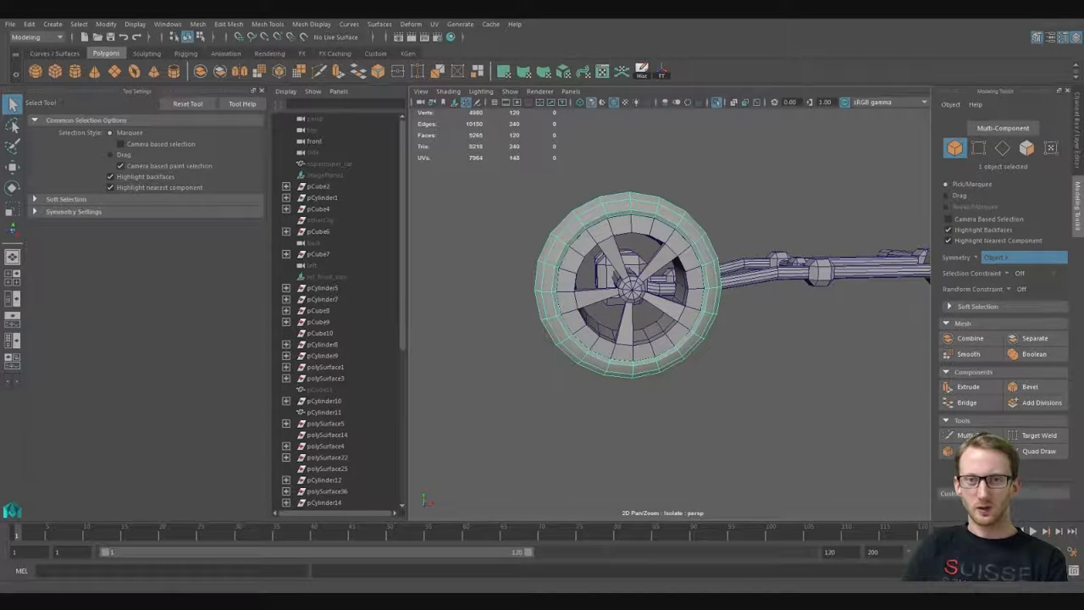
{"action": "left_click_drag", "start_coordinate": [711, 315], "coordinate": [619, 331], "text": "alt"}
Step: Create a cylinder beside the front wheel, rotate it 90 degrees about X and set its axis subdivisions to 12
{"action": "left_click", "coordinate": [75, 71]}
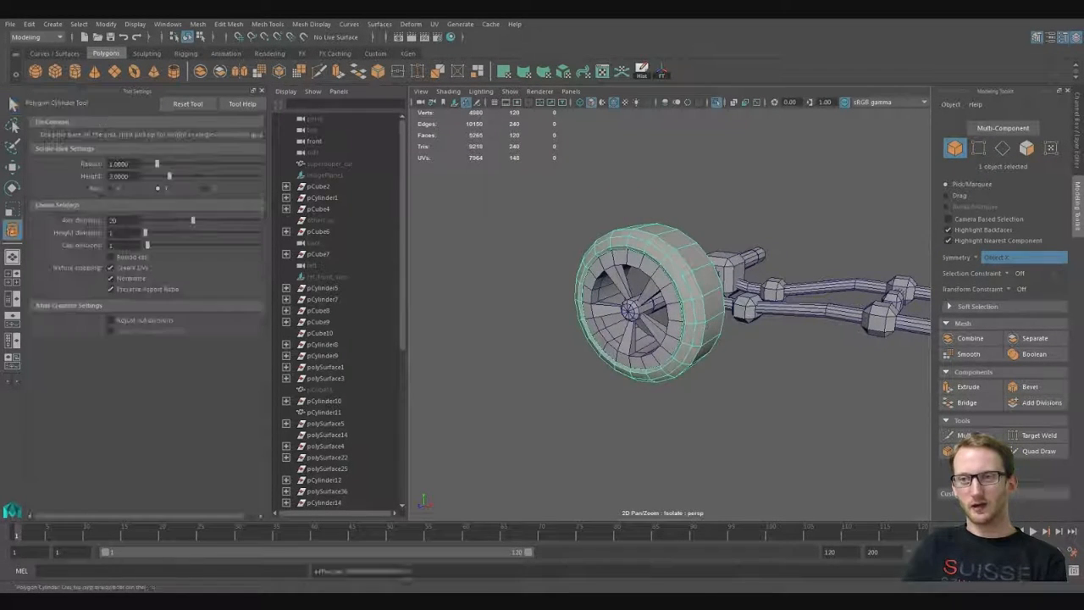
{"action": "left_click", "coordinate": [716, 102]}
{"action": "key", "text": "e"}
{"action": "left_click_drag", "start_coordinate": [542, 333], "coordinate": [489, 392]}
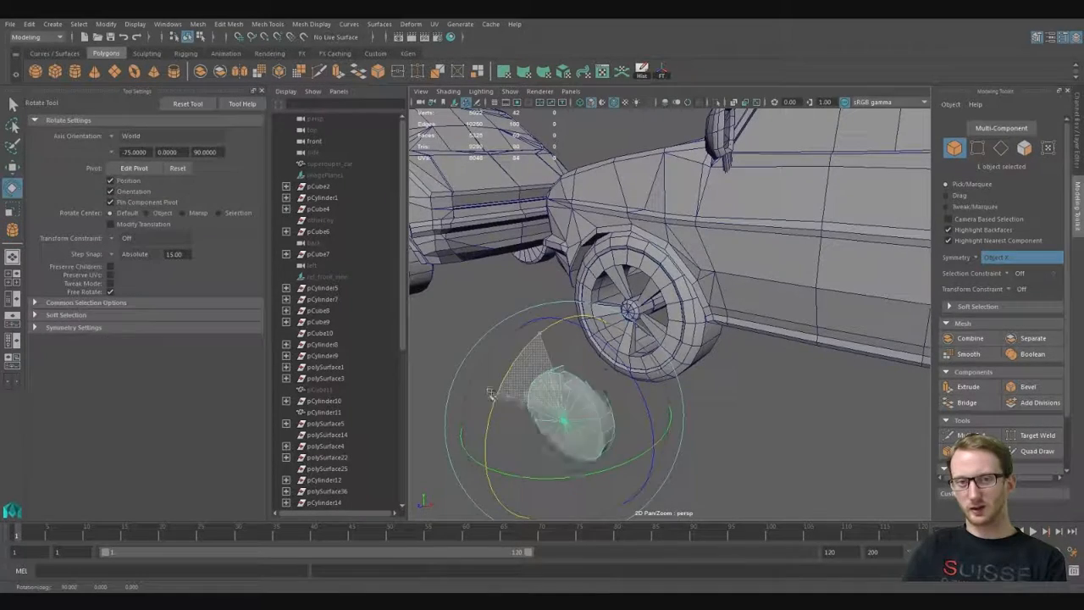
{"action": "left_click", "coordinate": [1073, 110]}
{"action": "key", "text": "w"}
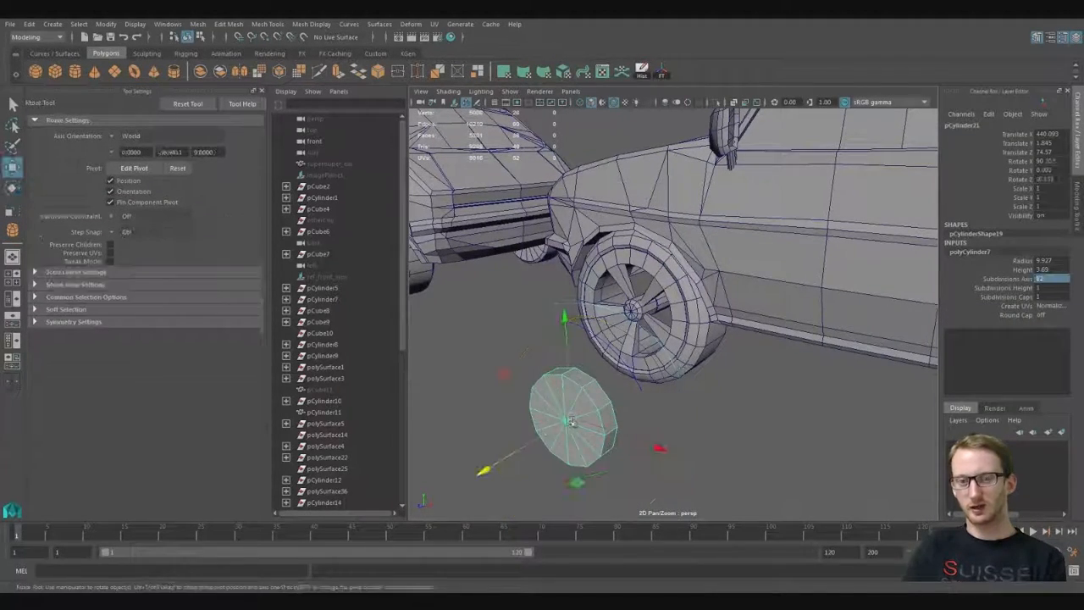
Step: Scale the cylinder into a disc that fits the wheel and move it into place behind the front wheel's spokes
{"action": "key", "text": "r"}
{"action": "left_click_drag", "start_coordinate": [675, 316], "coordinate": [676, 316]}
{"action": "left_click_drag", "start_coordinate": [677, 316], "coordinate": [677, 355], "text": "alt"}
{"action": "key", "text": "w"}
{"action": "left_click_drag", "start_coordinate": [524, 403], "coordinate": [711, 372]}
{"action": "left_click_drag", "start_coordinate": [818, 307], "coordinate": [829, 308]}
{"action": "left_click_drag", "start_coordinate": [829, 310], "coordinate": [816, 402], "text": "alt"}
{"action": "left_click_drag", "start_coordinate": [821, 336], "coordinate": [508, 354]}
{"action": "key", "text": "r"}
{"action": "left_click_drag", "start_coordinate": [509, 354], "coordinate": [602, 405], "text": "alt"}
{"action": "left_click_drag", "start_coordinate": [548, 336], "coordinate": [690, 343], "text": "alt"}
Step: Select the disc together with the front wheel's parts and combine them into one object
{"action": "key", "text": "q"}
{"action": "left_click", "coordinate": [677, 359]}
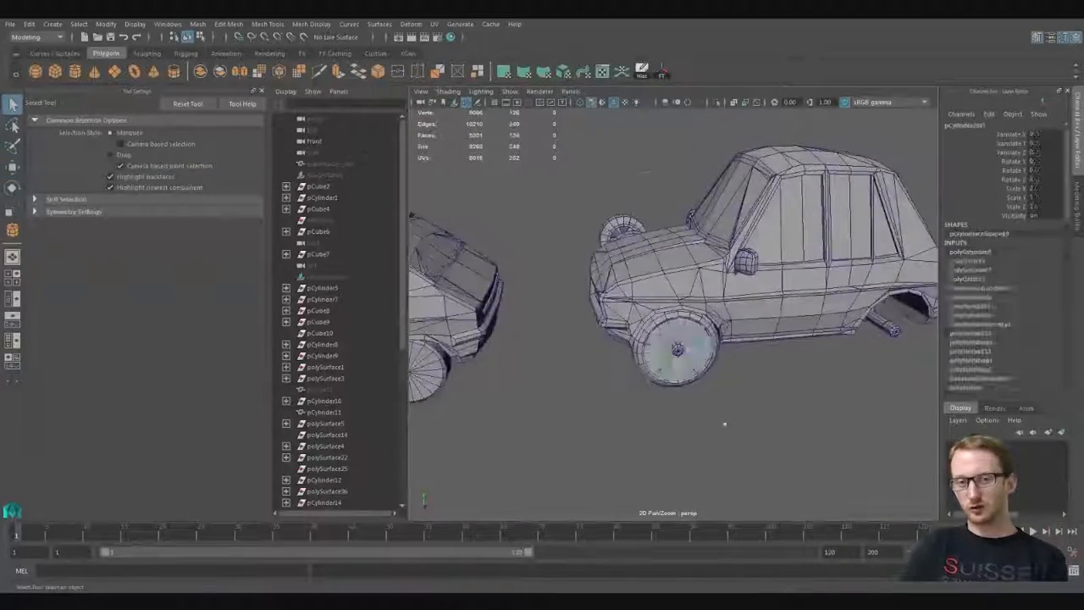
{"action": "right_click_drag", "start_coordinate": [723, 423], "coordinate": [762, 406], "text": "alt"}
{"action": "left_click_drag", "start_coordinate": [762, 407], "coordinate": [669, 373], "text": "alt"}
{"action": "left_click", "coordinate": [665, 362], "text": "shift"}
{"action": "key", "text": "g"}
{"action": "key", "text": "w"}
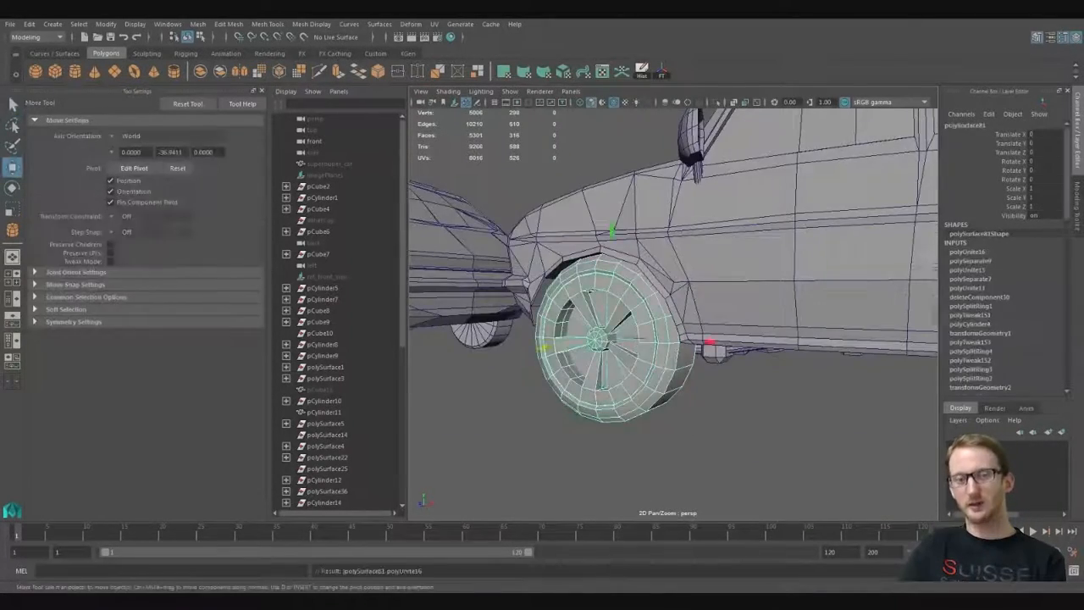
Step: Duplicate the combined front wheel to the rear axle on the same side and combine both wheels
{"action": "right_click_drag", "start_coordinate": [637, 348], "coordinate": [718, 107], "text": "alt"}
{"action": "left_click_drag", "start_coordinate": [717, 106], "coordinate": [581, 314], "text": "alt"}
{"action": "key", "text": "alt+shift+d"}
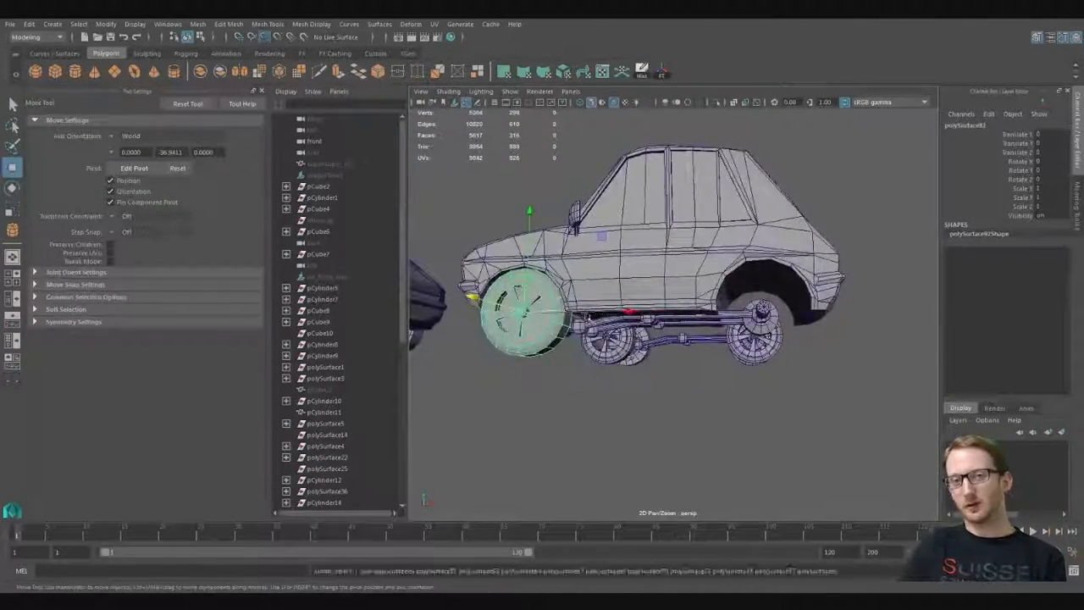
{"action": "left_click_drag", "start_coordinate": [766, 306], "coordinate": [677, 182], "text": "alt"}
{"action": "left_click", "coordinate": [636, 180], "text": "shift"}
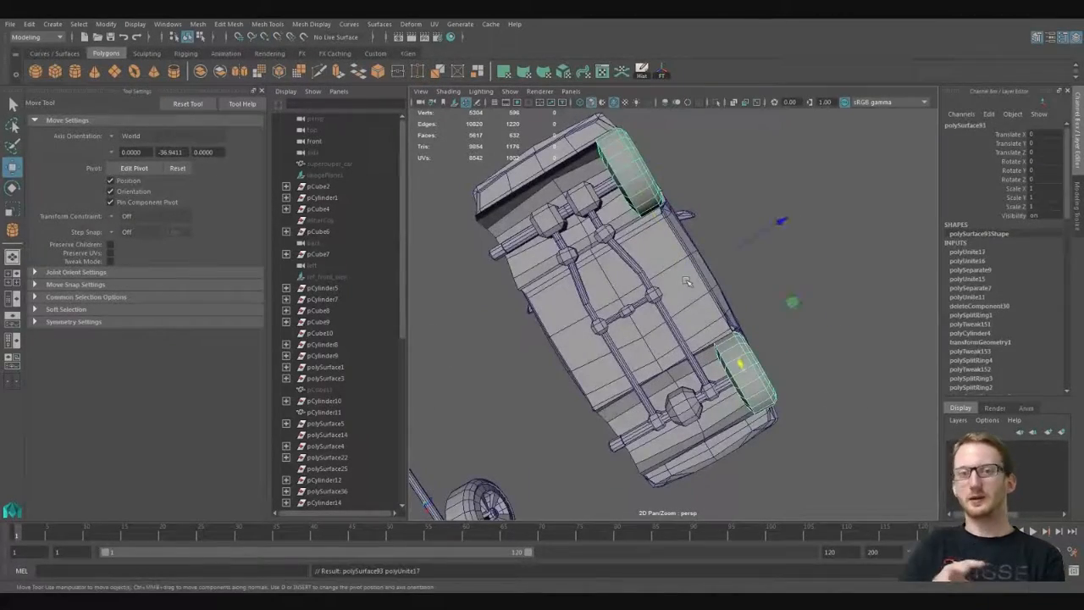
Step: Move the wheel pair's pivot to the middle of the axle and create a mirrored duplicate on the car's other side
{"action": "key", "text": "d"}
{"action": "left_click_drag", "start_coordinate": [686, 281], "coordinate": [712, 330], "text": "alt"}
{"action": "left_click", "coordinate": [104, 26]}
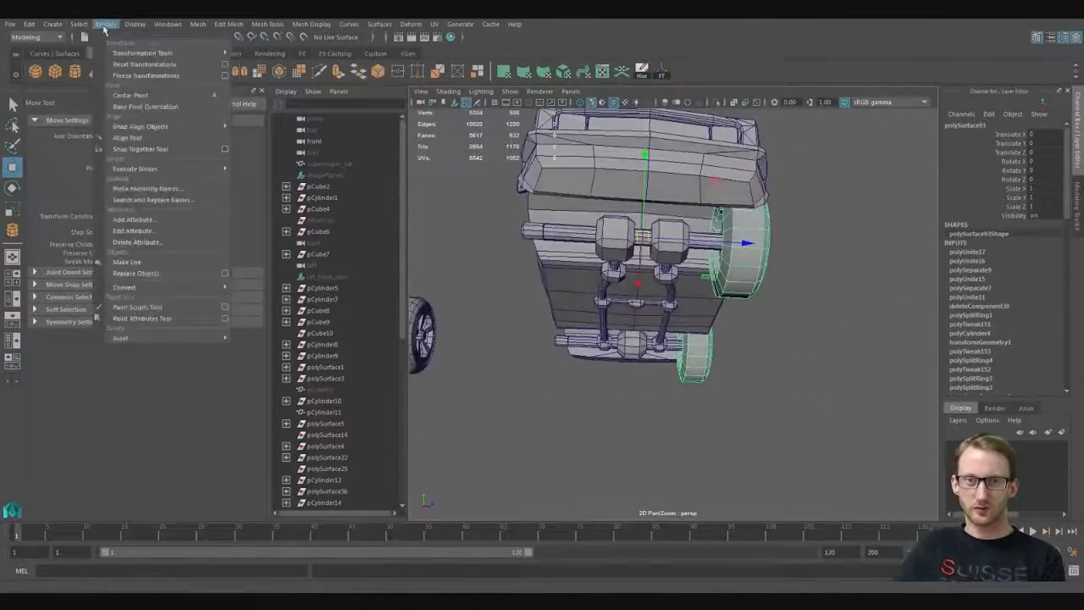
{"action": "mouse_move", "coordinate": [30, 26]}
{"action": "left_click", "coordinate": [121, 203]}
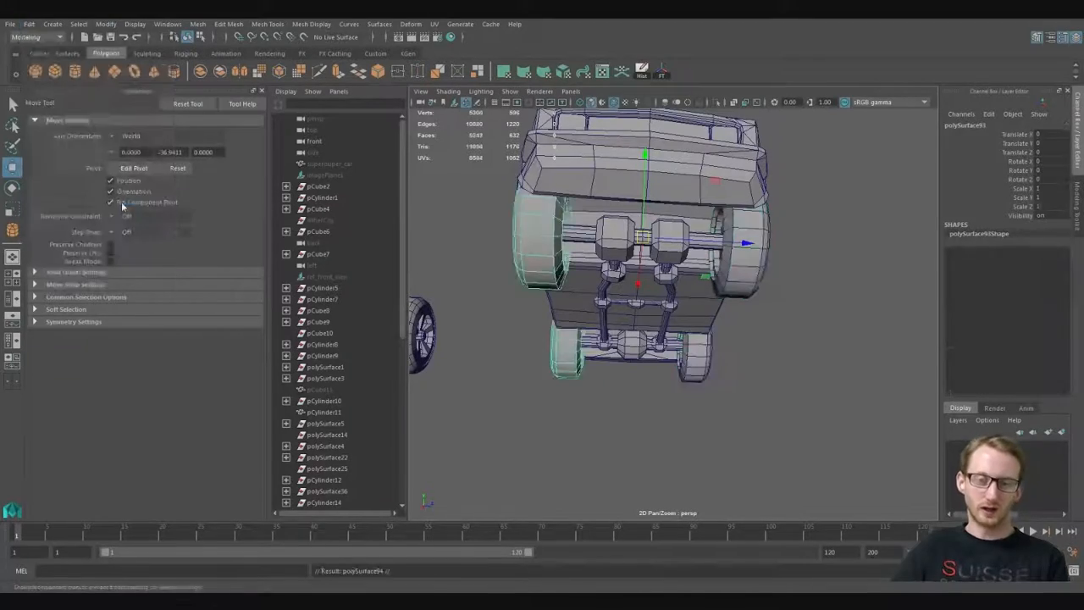
Step: Deselect the wheels, check them on the car, and isolate the car body for editing
{"action": "left_click", "coordinate": [804, 326]}
{"action": "left_click_drag", "start_coordinate": [804, 326], "coordinate": [660, 375], "text": "alt"}
{"action": "left_click_drag", "start_coordinate": [565, 240], "coordinate": [728, 364], "text": "alt"}
{"action": "left_click_drag", "start_coordinate": [542, 415], "coordinate": [718, 209]}
{"action": "left_click", "coordinate": [716, 102]}
{"action": "left_click", "coordinate": [762, 441]}
Step: Move the body vertices around the narrow dark gap in the window frame to tidy it
{"action": "left_click_drag", "start_coordinate": [762, 441], "coordinate": [807, 370], "text": "alt"}
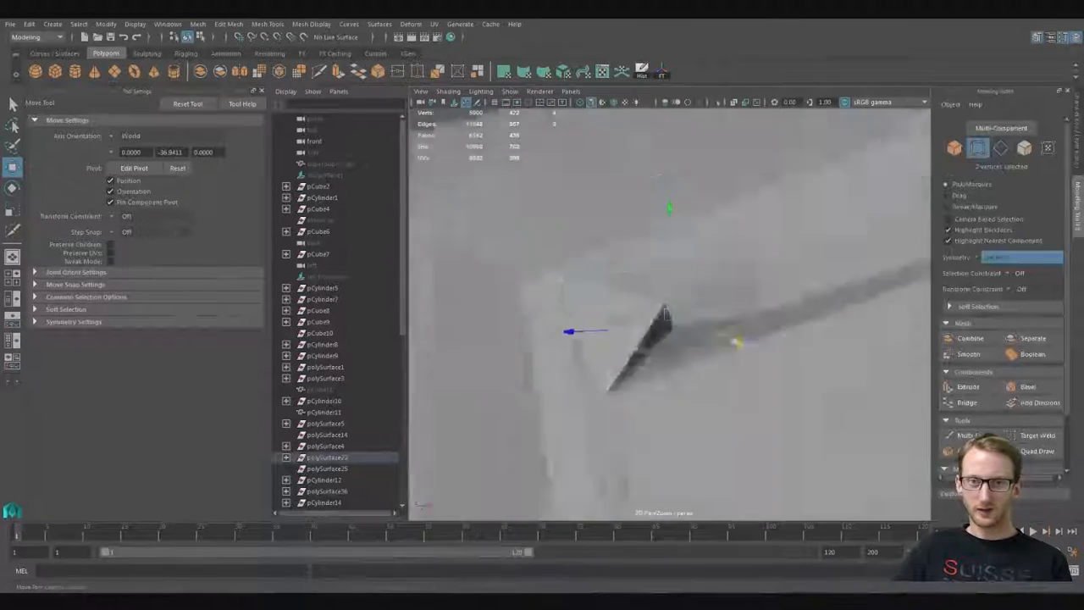
{"action": "left_click_drag", "start_coordinate": [737, 342], "coordinate": [484, 337], "text": "alt"}
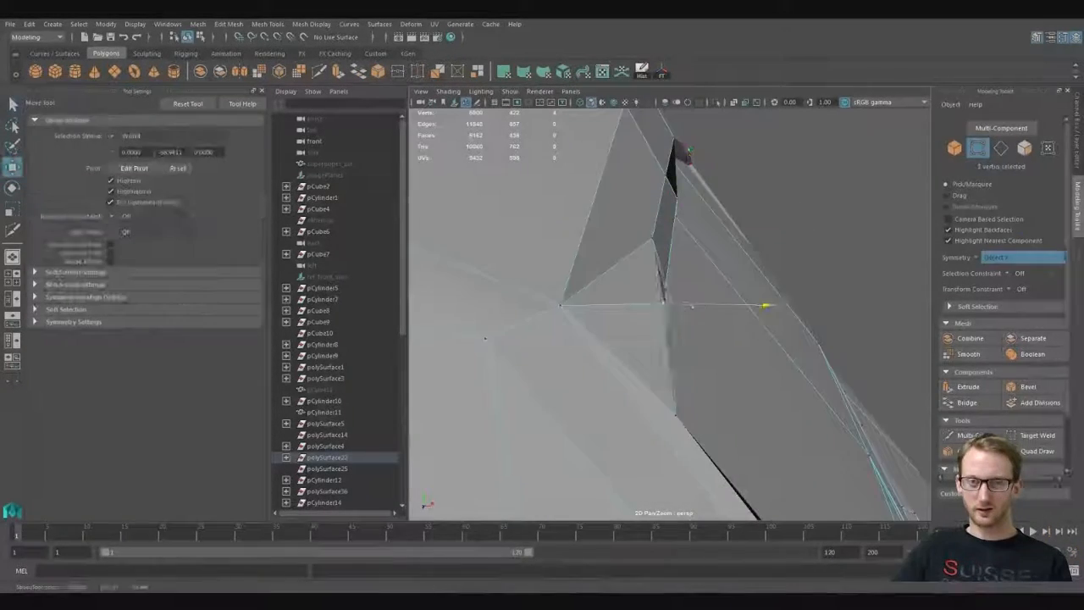
{"action": "key", "text": "q"}
{"action": "left_click_drag", "start_coordinate": [655, 238], "coordinate": [619, 276], "text": "alt"}
{"action": "key", "text": "w"}
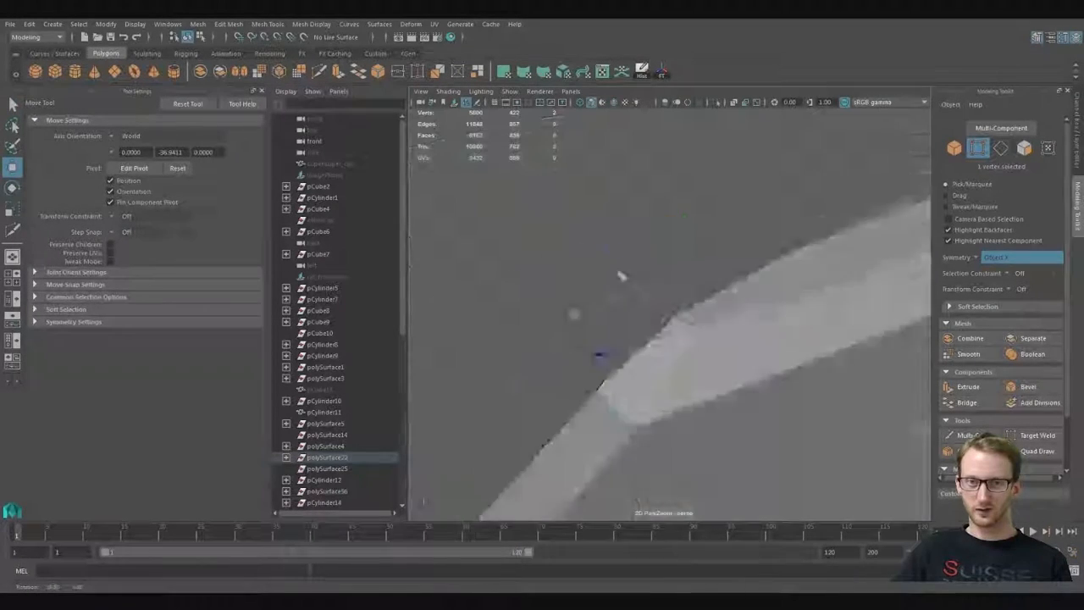
{"action": "left_click_drag", "start_coordinate": [616, 342], "coordinate": [640, 338]}
{"action": "left_click_drag", "start_coordinate": [640, 338], "coordinate": [745, 335], "text": "alt"}
Step: Reposition further vertices at the window frame's inner corner to reduce the dark gap there
{"action": "left_click_drag", "start_coordinate": [675, 238], "coordinate": [695, 380]}
{"action": "key", "text": "q"}
{"action": "left_click", "coordinate": [691, 378]}
{"action": "key", "text": "w"}
{"action": "left_click_drag", "start_coordinate": [638, 426], "coordinate": [788, 229], "text": "alt"}
{"action": "key", "text": "q"}
{"action": "key", "text": "F8"}
{"action": "scroll", "coordinate": [649, 242], "scroll_direction": "up", "scroll_amount": 5}
{"action": "key", "text": "F8"}
{"action": "key", "text": "w"}
{"action": "left_click_drag", "start_coordinate": [785, 371], "coordinate": [855, 296]}
{"action": "left_click_drag", "start_coordinate": [681, 194], "coordinate": [714, 281], "text": "alt"}
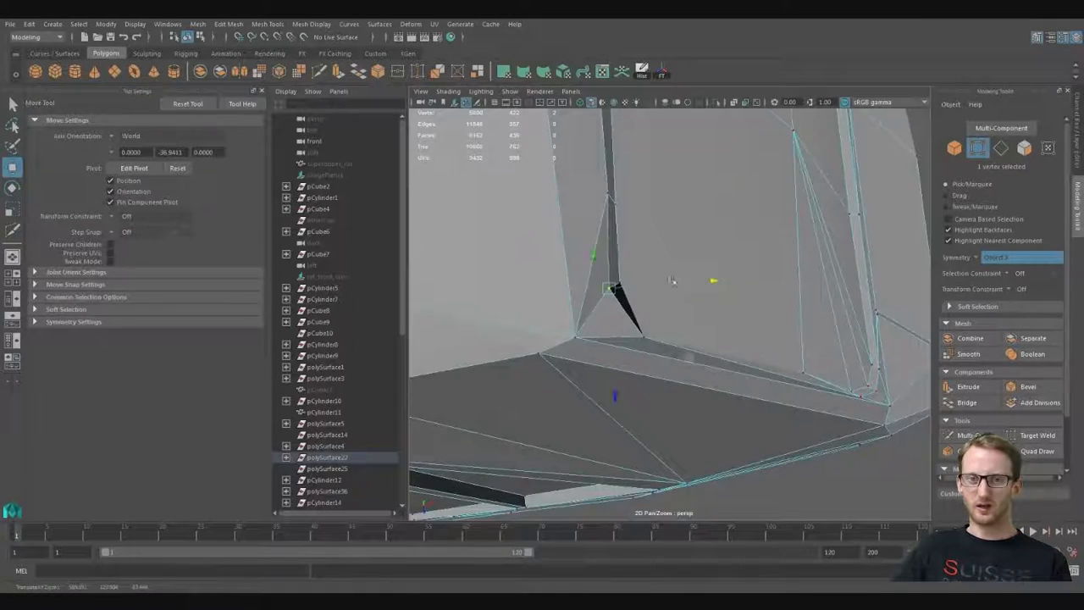
Step: Select the short edges at the upper corner of the windshield frame and ready them for moving
{"action": "key", "text": "q"}
{"action": "key", "text": "F8"}
{"action": "scroll", "coordinate": [669, 292], "scroll_direction": "down", "scroll_amount": 10}
{"action": "left_click", "coordinate": [610, 296]}
{"action": "left_click_drag", "start_coordinate": [609, 296], "coordinate": [682, 312], "text": "alt"}
{"action": "scroll", "coordinate": [668, 313], "scroll_direction": "up", "scroll_amount": 10}
{"action": "left_click", "coordinate": [678, 322]}
{"action": "key", "text": "F10"}
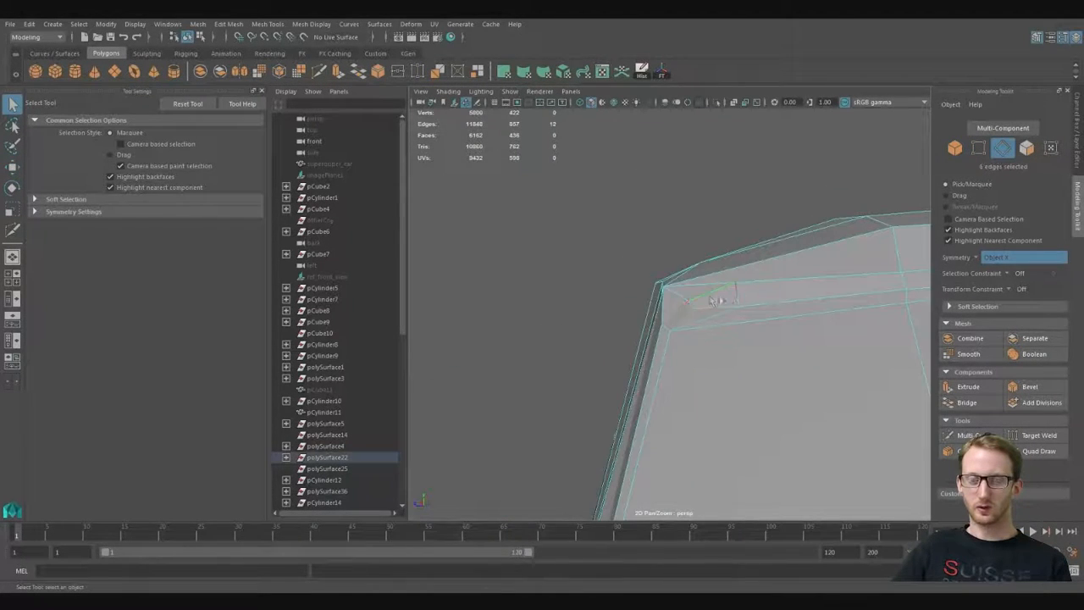
{"action": "left_click_drag", "start_coordinate": [611, 287], "coordinate": [643, 272], "text": "alt"}
{"action": "left_click", "coordinate": [656, 296]}
{"action": "key", "text": "F10"}
{"action": "left_click", "coordinate": [702, 293]}
{"action": "key", "text": "w"}
{"action": "key", "text": "q"}
Step: Adjust individual vertices at the windshield frame's upper corner
{"action": "key", "text": "F9"}
{"action": "left_click", "coordinate": [677, 304]}
{"action": "key", "text": "w"}
{"action": "key", "text": "q"}
{"action": "left_click", "coordinate": [640, 299]}
{"action": "key", "text": "w"}
{"action": "middle_click_drag", "start_coordinate": [788, 358], "coordinate": [828, 271], "text": "alt"}
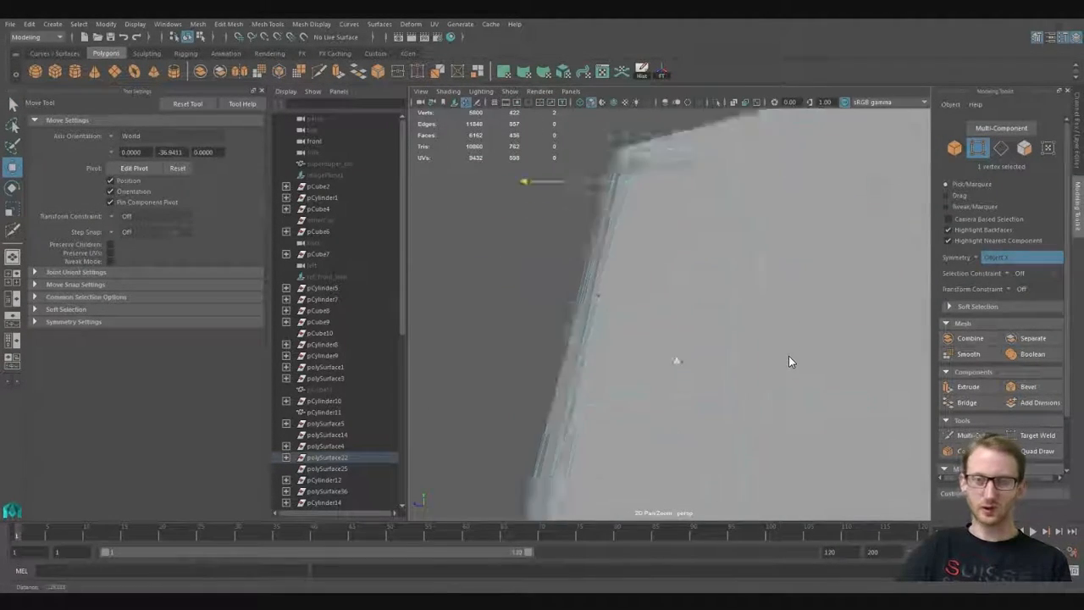
Step: Adjust individual vertices along the side edge of the body's windshield frame
{"action": "key", "text": "q"}
{"action": "left_click", "coordinate": [554, 296]}
{"action": "key", "text": "w"}
{"action": "middle_click_drag", "start_coordinate": [869, 358], "coordinate": [870, 215], "text": "alt"}
{"action": "key", "text": "q"}
{"action": "left_click", "coordinate": [545, 295]}
{"action": "key", "text": "w"}
{"action": "left_click_drag", "start_coordinate": [510, 295], "coordinate": [576, 356], "text": "alt"}
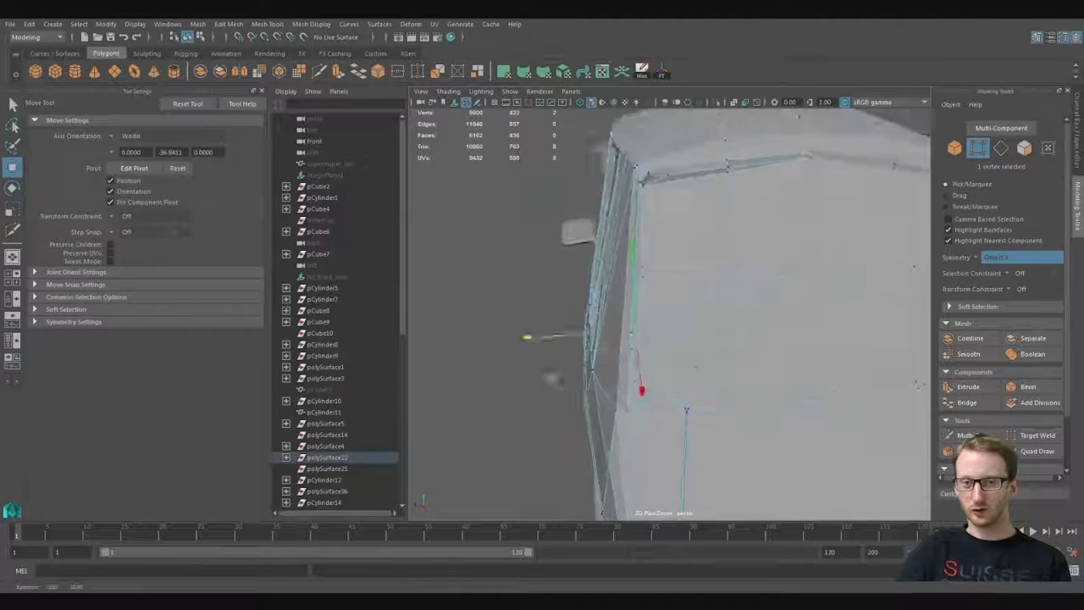
Step: Reselect the body mesh and adjust the vertices on the window frame's side and lower corner
{"action": "key", "text": "q"}
{"action": "key", "text": "F8"}
{"action": "left_click", "coordinate": [542, 401]}
{"action": "left_click", "coordinate": [689, 286]}
{"action": "key", "text": "F9"}
{"action": "left_click", "coordinate": [628, 220]}
{"action": "key", "text": "w"}
{"action": "key", "text": "q"}
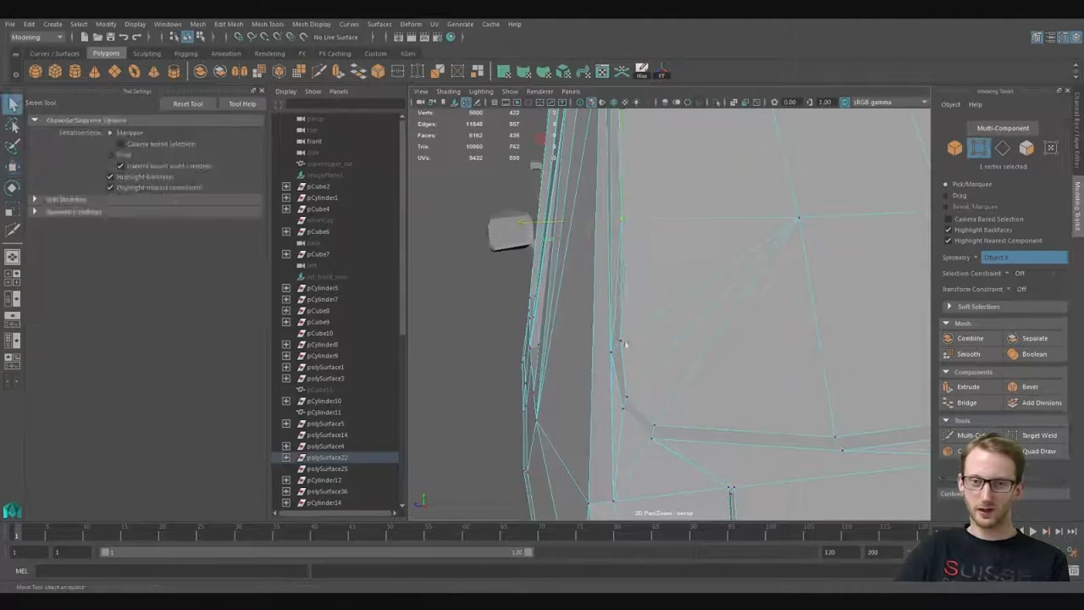
{"action": "left_click", "coordinate": [625, 395]}
{"action": "key", "text": "w"}
Step: Select the body's edges around the windshield opening with the Move tool, and return to object mode
{"action": "key", "text": "F8"}
{"action": "left_click", "coordinate": [512, 398]}
{"action": "left_click_drag", "start_coordinate": [616, 387], "coordinate": [703, 288], "text": "alt"}
{"action": "left_click", "coordinate": [699, 271]}
{"action": "key", "text": "F10"}
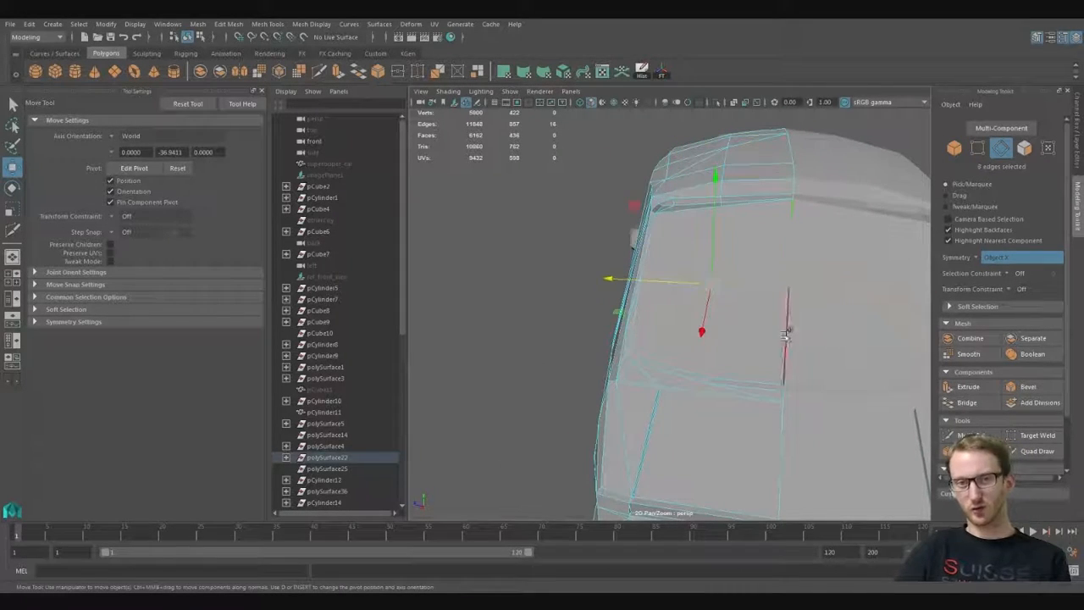
{"action": "key", "text": "q"}
{"action": "key", "text": "F8"}
{"action": "left_click", "coordinate": [520, 261]}
{"action": "left_click_drag", "start_coordinate": [520, 262], "coordinate": [660, 296], "text": "alt"}
{"action": "scroll", "coordinate": [660, 297], "scroll_direction": "down", "scroll_amount": 4}
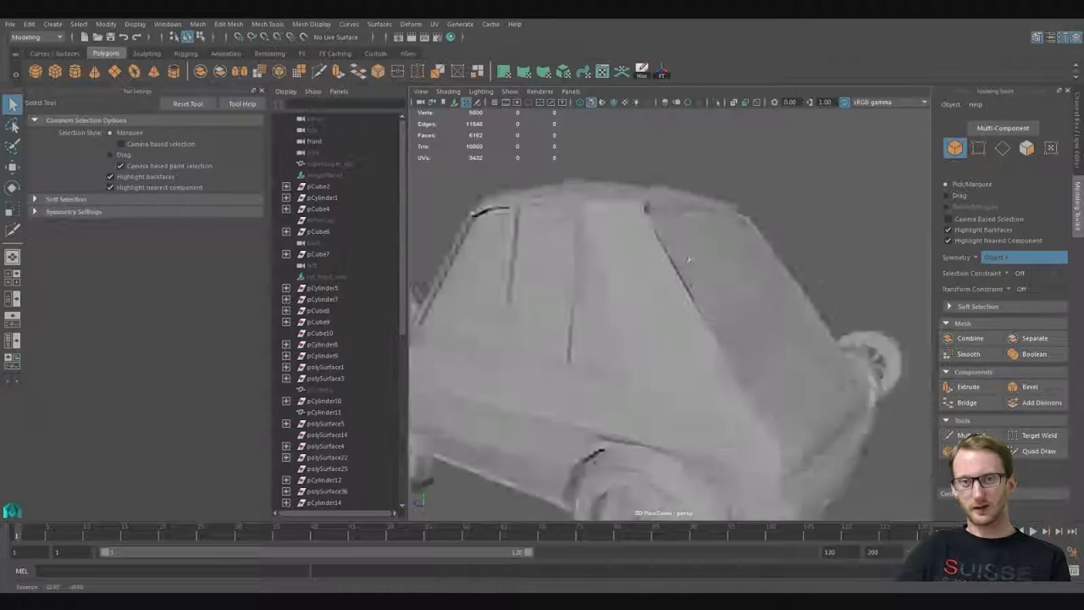
Step: Select the body again and reposition a vertex at the upper edge of the windshield frame
{"action": "scroll", "coordinate": [754, 409], "scroll_direction": "up", "scroll_amount": 4}
{"action": "left_click", "coordinate": [754, 409]}
{"action": "left_click_drag", "start_coordinate": [754, 409], "coordinate": [722, 288], "text": "alt"}
{"action": "left_click_drag", "start_coordinate": [579, 238], "coordinate": [737, 298], "text": "alt"}
{"action": "key", "text": "F9"}
{"action": "left_click", "coordinate": [695, 250]}
{"action": "key", "text": "w"}
{"action": "key", "text": "q"}
{"action": "key", "text": "w"}
{"action": "key", "text": "q"}
Step: Delete an edge on the trim above the windshield and recut the strip with the Multi-Cut tool
{"action": "key", "text": "F10"}
{"action": "key", "text": "Delete"}
{"action": "key", "text": "ctrl+shift+x"}
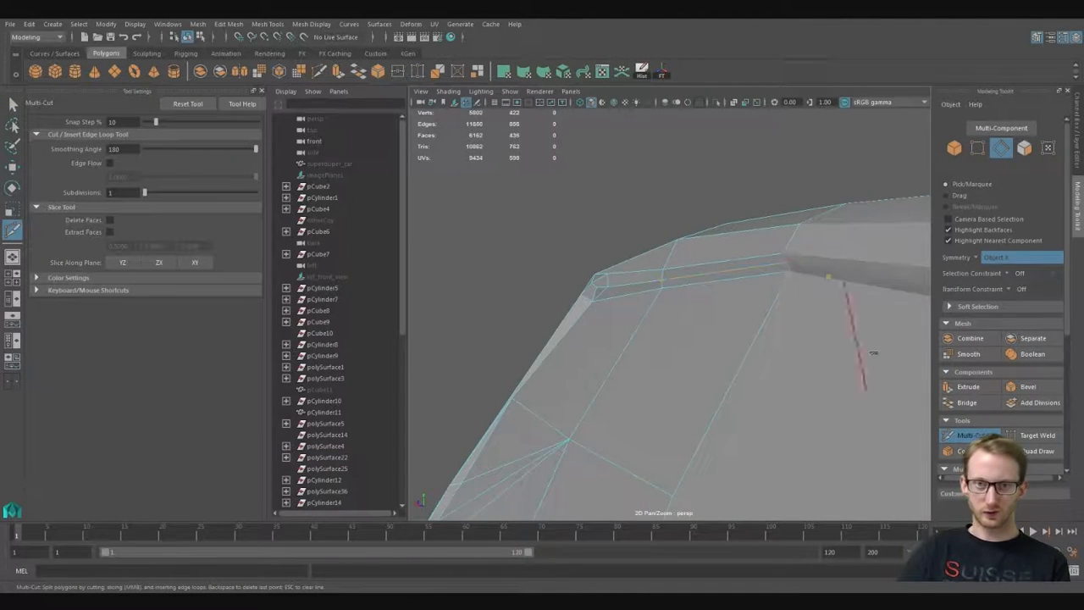
{"action": "key", "text": "q"}
{"action": "left_click_drag", "start_coordinate": [873, 352], "coordinate": [803, 356], "text": "alt"}
{"action": "key", "text": "F9"}
{"action": "left_click", "coordinate": [683, 331]}
{"action": "left_click_drag", "start_coordinate": [682, 331], "coordinate": [697, 565], "text": "alt"}
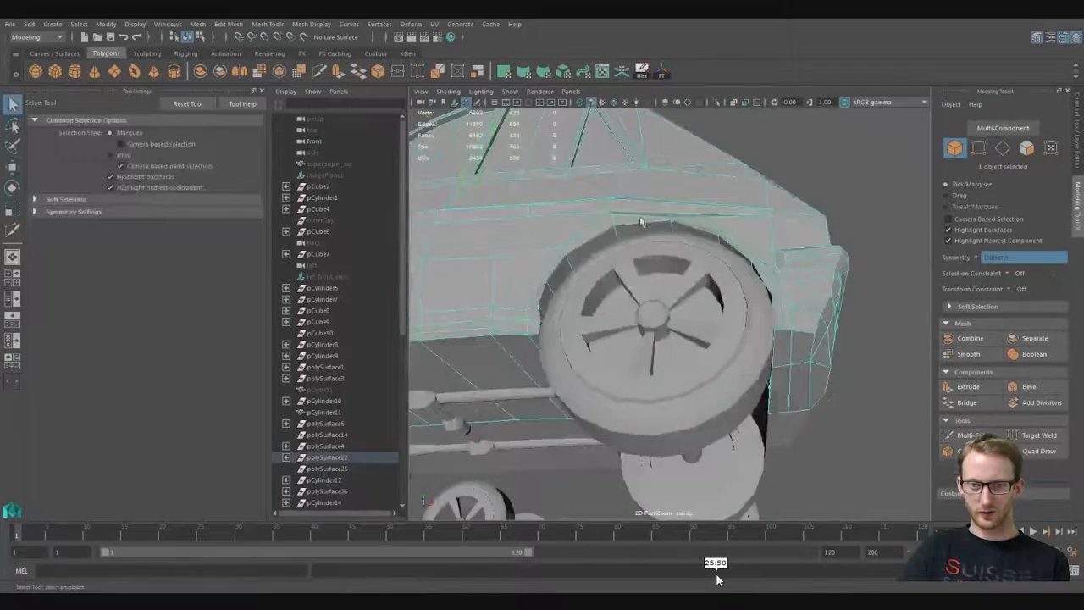
Step: Skip the video playback ahead to the section showing the normal and cartoon cars side by side
{"action": "left_click", "coordinate": [715, 574]}
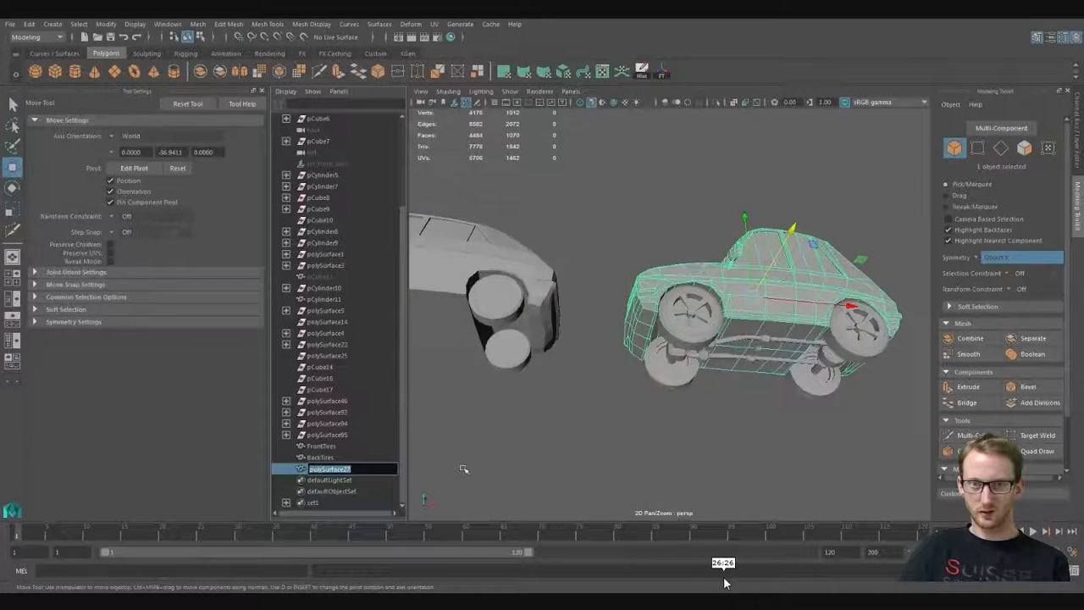
{"action": "left_click", "coordinate": [729, 580]}
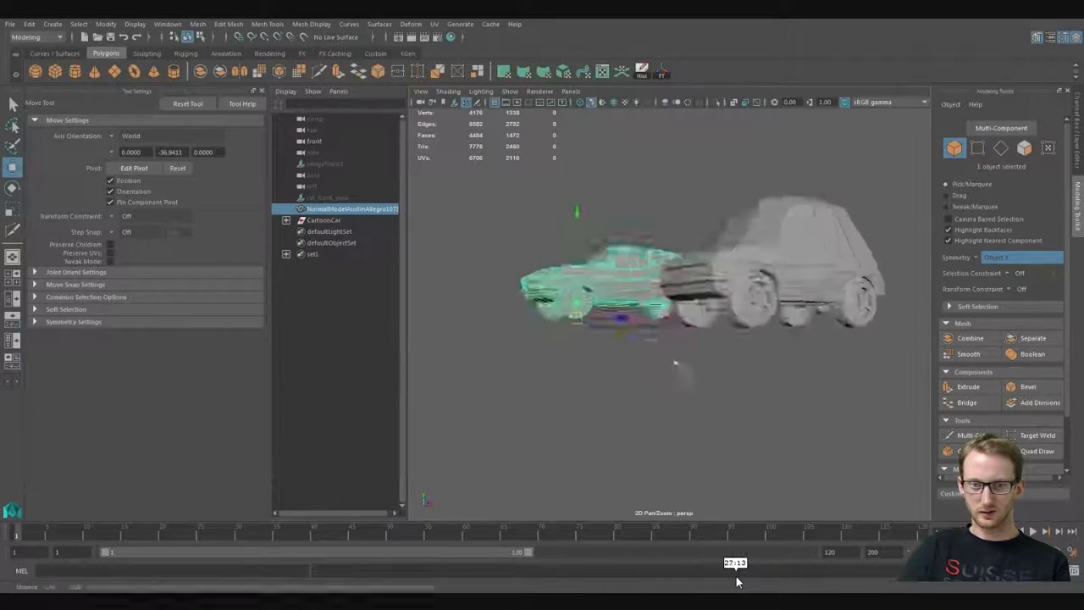
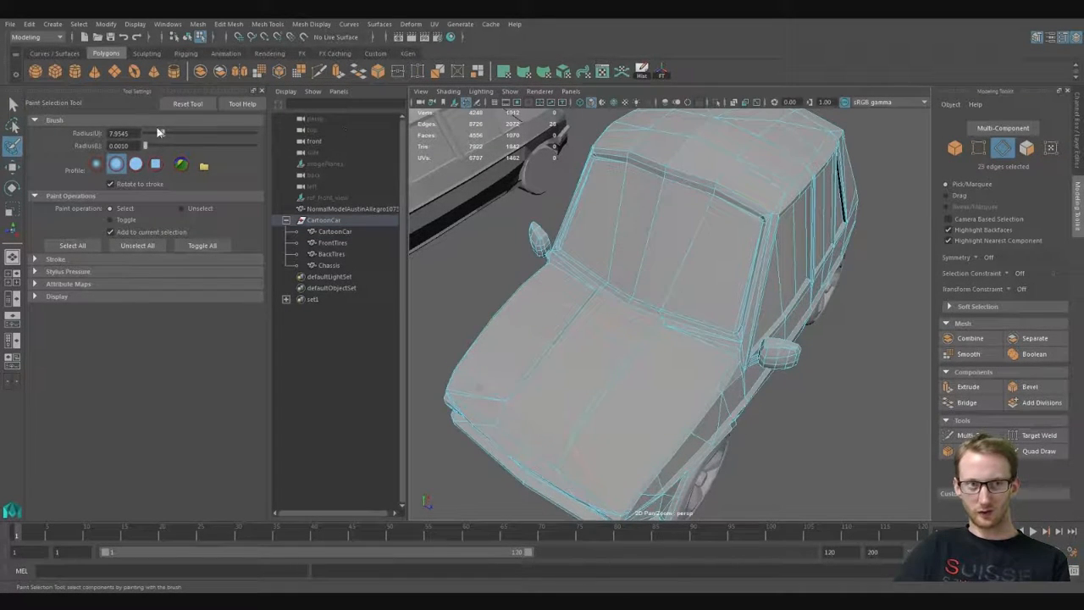
Step: Clear the current selection and select edges on the cartoon car's body with the Paint Selection Tool
{"action": "key", "text": "q"}
{"action": "key", "text": "F8"}
{"action": "left_click", "coordinate": [880, 385]}
{"action": "mouse_move", "coordinate": [880, 385]}
{"action": "left_mouse_down", "text": "alt"}
{"action": "mouse_move", "coordinate": [737, 364]}
{"action": "mouse_move", "coordinate": [915, 339]}
{"action": "mouse_move", "coordinate": [859, 327]}
{"action": "left_mouse_up", "text": "alt"}
{"action": "left_click", "coordinate": [12, 146]}
{"action": "scroll", "coordinate": [593, 302], "scroll_direction": "up", "scroll_amount": 2}
{"action": "key", "text": "q"}
{"action": "right_click_drag", "start_coordinate": [593, 302], "coordinate": [595, 271]}
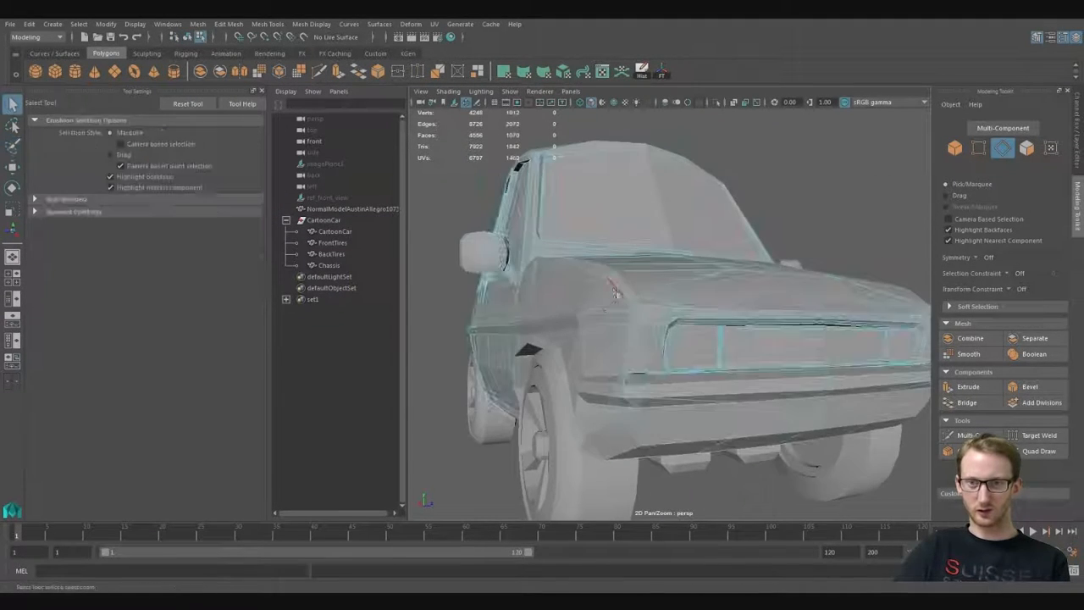
{"action": "left_click_drag", "start_coordinate": [579, 335], "coordinate": [535, 315], "text": "alt"}
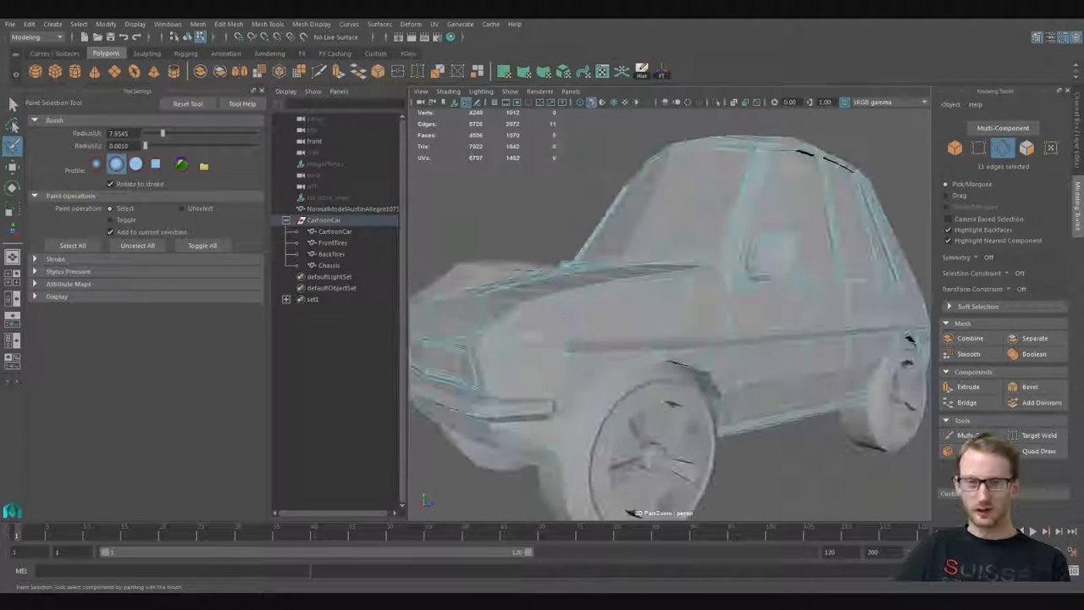
Step: Drop the painted edge selection, reselect the cartoon car's body and pick an edge along its windshield
{"action": "key", "text": "q"}
{"action": "right_click_drag", "start_coordinate": [622, 333], "coordinate": [665, 280]}
{"action": "left_click", "coordinate": [806, 442]}
{"action": "mouse_move", "coordinate": [806, 442]}
{"action": "left_mouse_down", "text": "alt"}
{"action": "mouse_move", "coordinate": [756, 450]}
{"action": "mouse_move", "coordinate": [898, 442]}
{"action": "mouse_move", "coordinate": [796, 491]}
{"action": "mouse_move", "coordinate": [787, 415]}
{"action": "left_mouse_up", "text": "alt"}
{"action": "scroll", "coordinate": [695, 355], "scroll_direction": "down", "scroll_amount": 4}
{"action": "left_click", "coordinate": [669, 326]}
{"action": "scroll", "coordinate": [866, 197], "scroll_direction": "up", "scroll_amount": 5}
{"action": "left_click_drag", "start_coordinate": [865, 197], "coordinate": [762, 271], "text": "alt"}
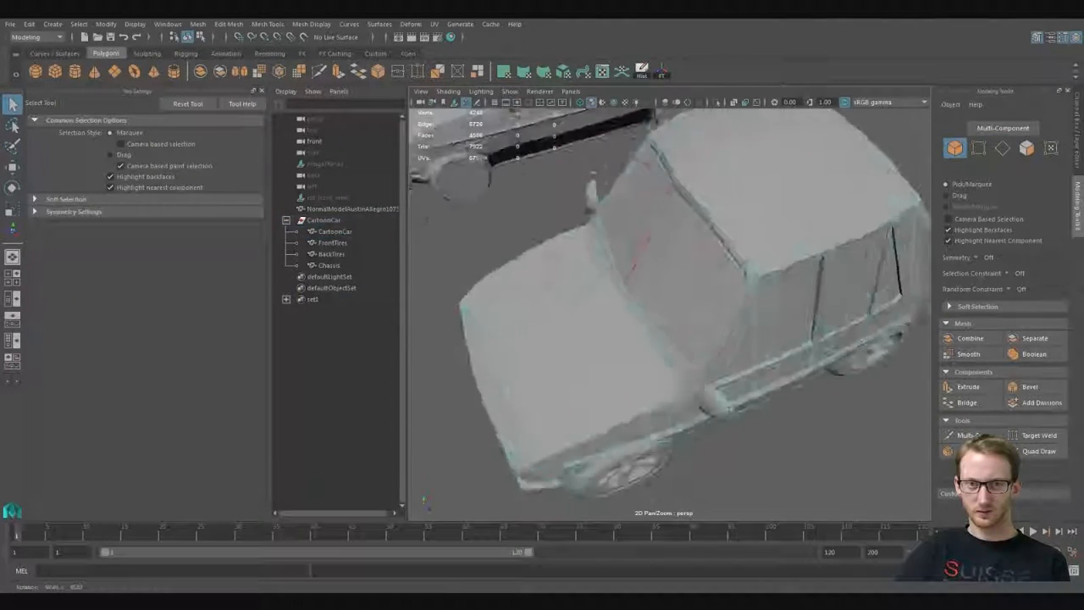
{"action": "right_click_drag", "start_coordinate": [675, 309], "coordinate": [675, 260]}
{"action": "left_click", "coordinate": [669, 260]}
{"action": "key", "text": "w"}
{"action": "key", "text": "q"}
Step: Select all vertices along the cartoon car body's centre line and merge them
{"action": "left_click_drag", "start_coordinate": [611, 271], "coordinate": [674, 202], "text": "alt"}
{"action": "right_click_drag", "start_coordinate": [675, 203], "coordinate": [626, 203]}
{"action": "left_click_drag", "start_coordinate": [675, 254], "coordinate": [690, 271], "text": "alt"}
{"action": "scroll", "coordinate": [689, 271], "scroll_direction": "down", "scroll_amount": 4}
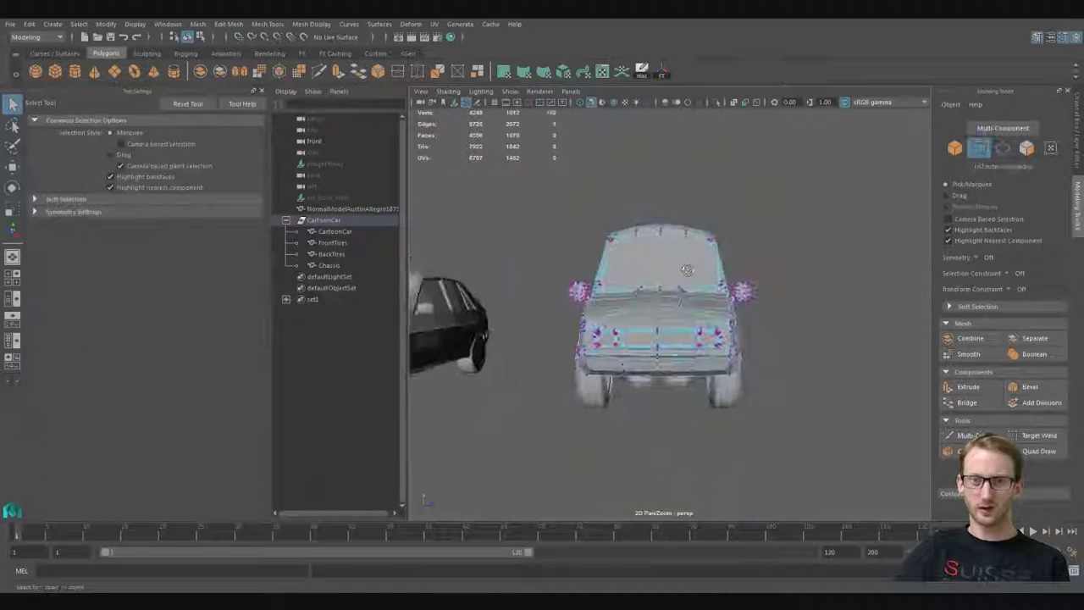
{"action": "left_click_drag", "start_coordinate": [653, 195], "coordinate": [738, 214]}
{"action": "left_click", "coordinate": [277, 27]}
{"action": "mouse_move", "coordinate": [308, 26]}
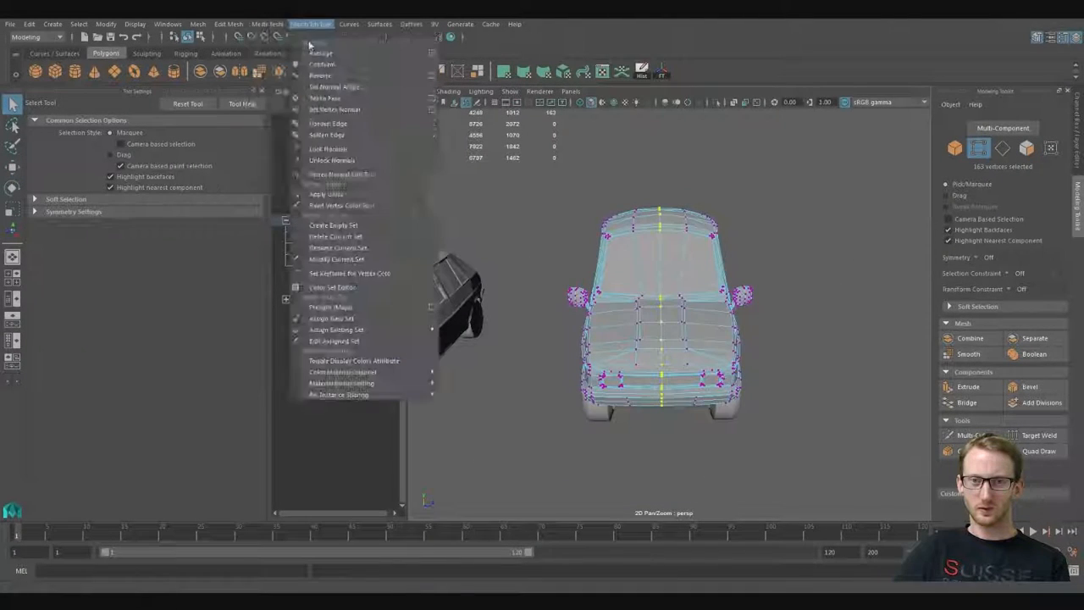
{"action": "mouse_move", "coordinate": [230, 25]}
{"action": "left_click", "coordinate": [266, 133]}
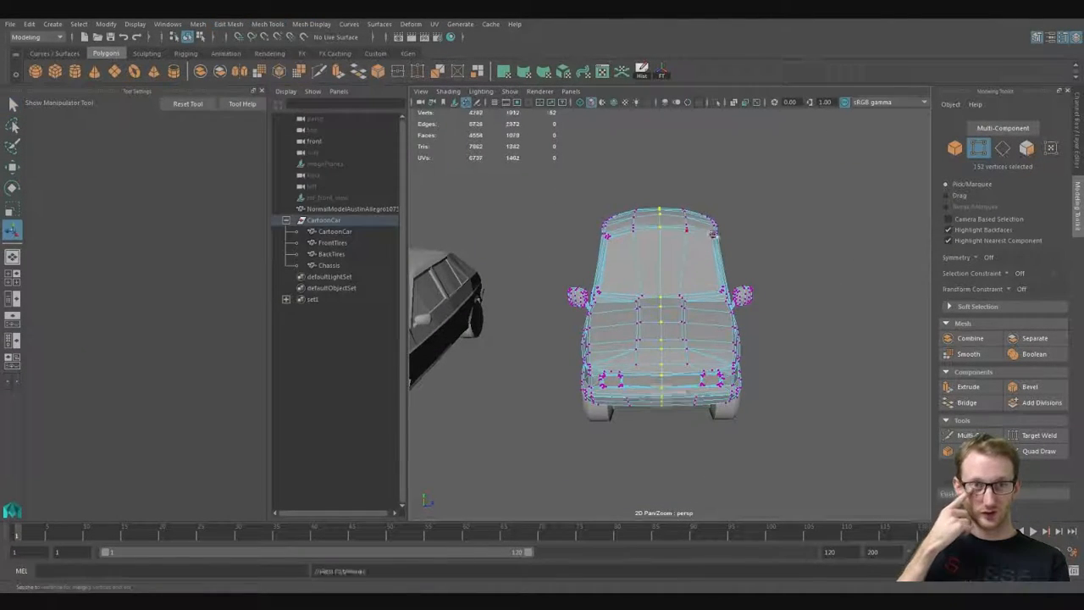
Step: Set the threshold in the Merge Vertices options and apply the merge to the centre-line vertices
{"action": "left_click_drag", "start_coordinate": [669, 254], "coordinate": [618, 292], "text": "alt"}
{"action": "scroll", "coordinate": [618, 292], "scroll_direction": "up", "scroll_amount": 5}
{"action": "left_click", "coordinate": [229, 23]}
{"action": "left_click", "coordinate": [365, 133]}
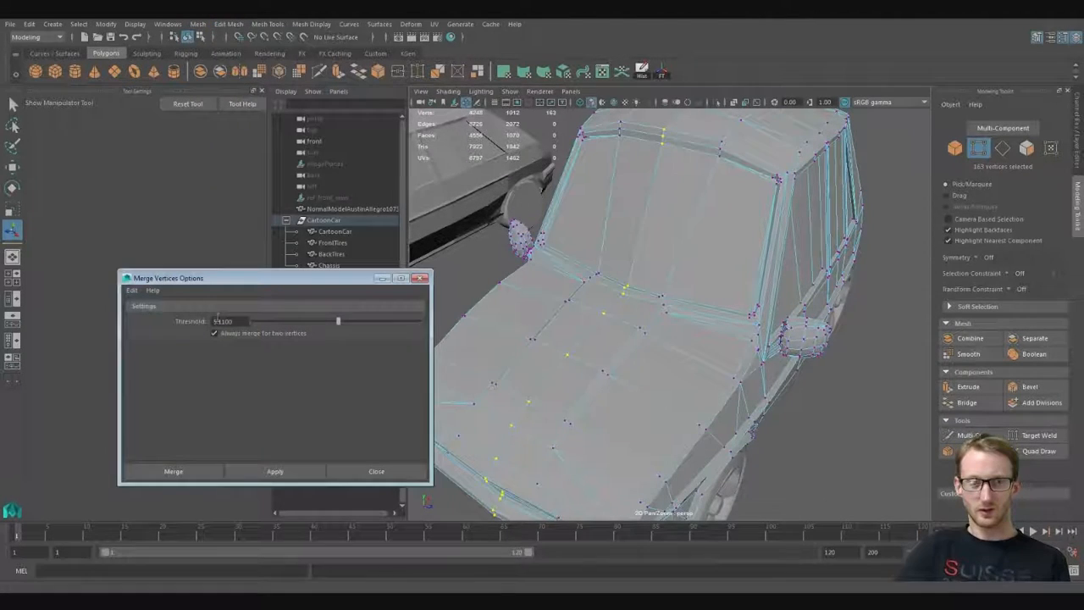
{"action": "left_click", "coordinate": [281, 472]}
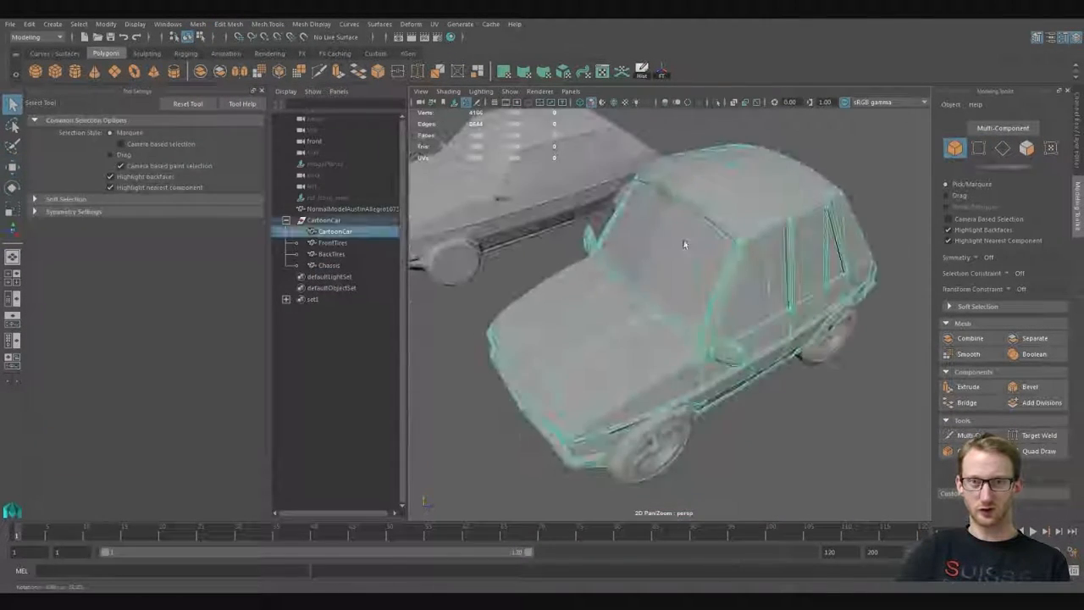
Step: Select the edges along the roof's front border above the windshield
{"action": "key", "text": "F10"}
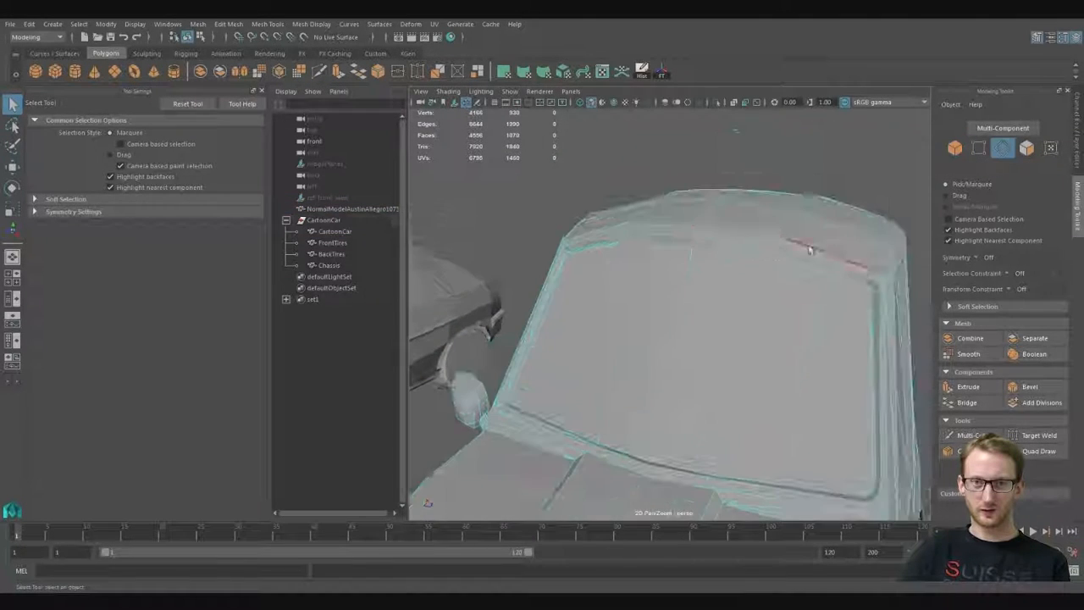
{"action": "left_click", "coordinate": [808, 249]}
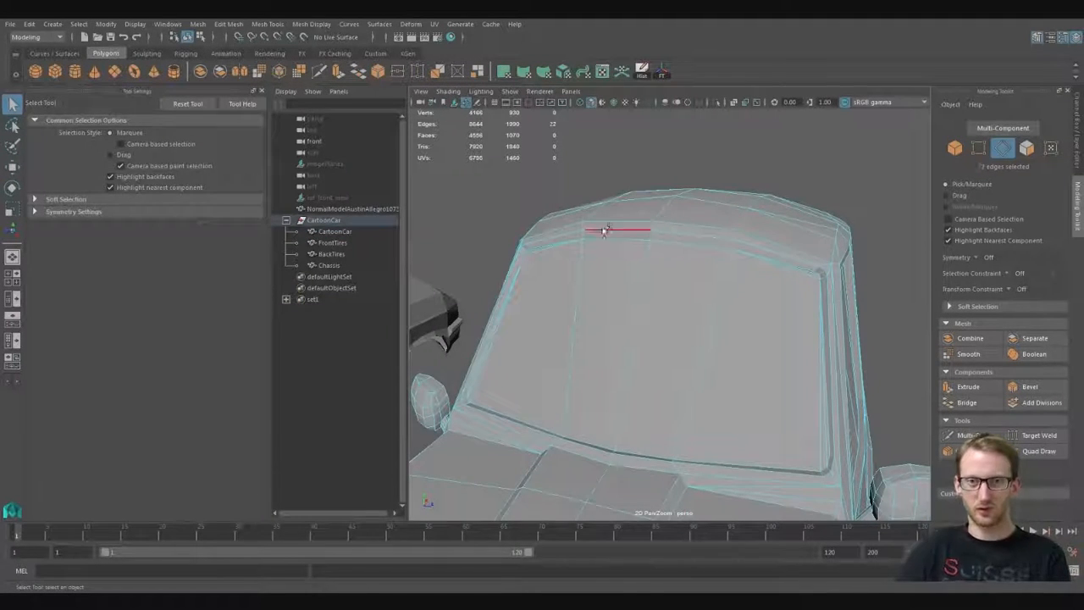
{"action": "left_click", "coordinate": [651, 249]}
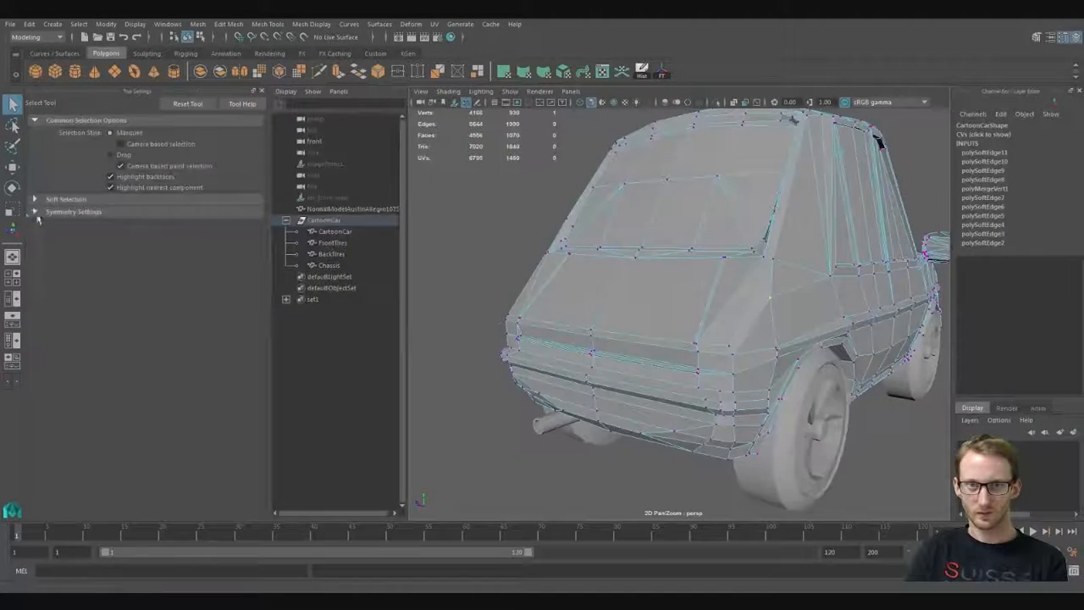
Step: Set the selection symmetry to World Z
{"action": "left_click", "coordinate": [127, 226]}
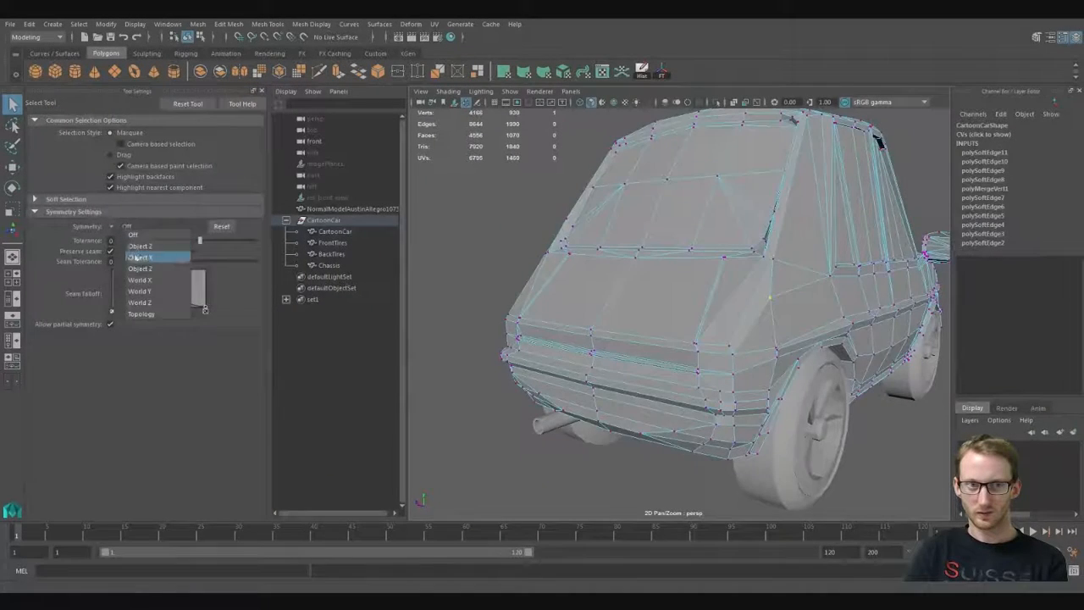
{"action": "left_click", "coordinate": [112, 227]}
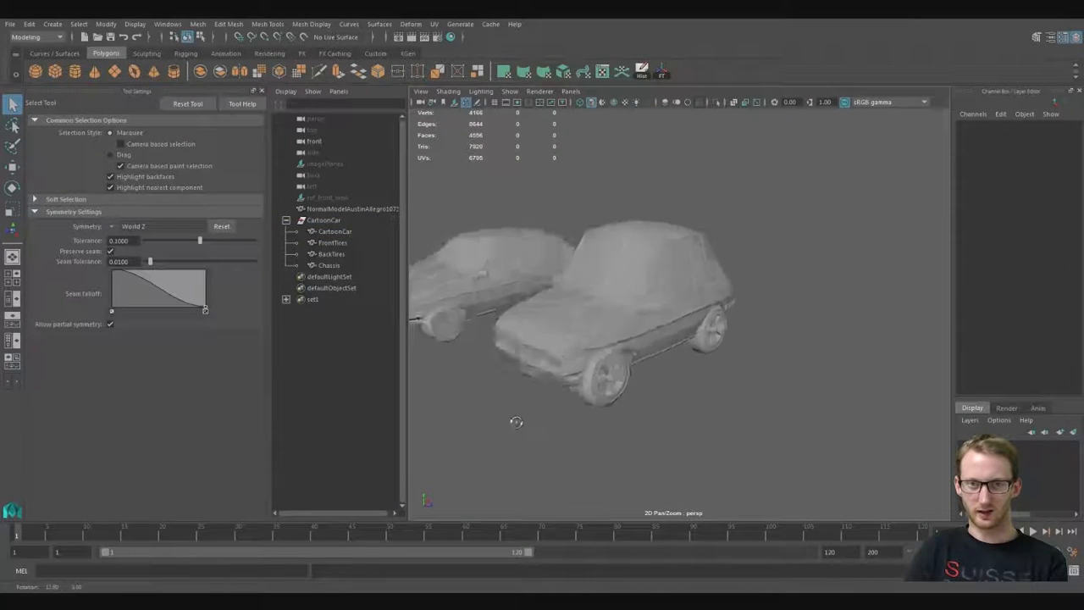
{"action": "left_click_drag", "start_coordinate": [513, 423], "coordinate": [546, 365], "text": "alt"}
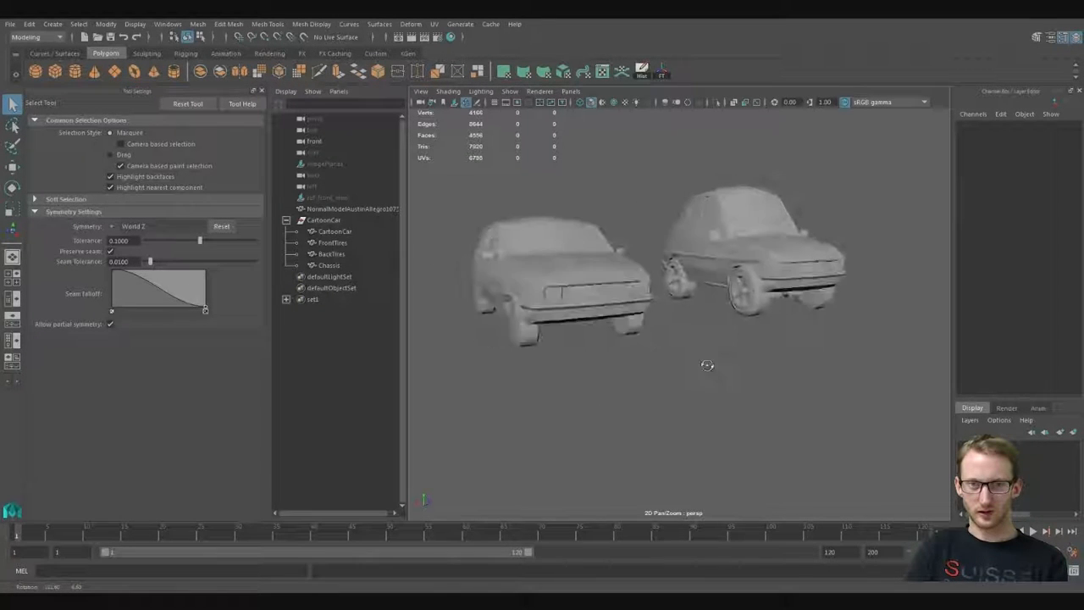
{"action": "left_click_drag", "start_coordinate": [706, 363], "coordinate": [707, 390], "text": "alt"}
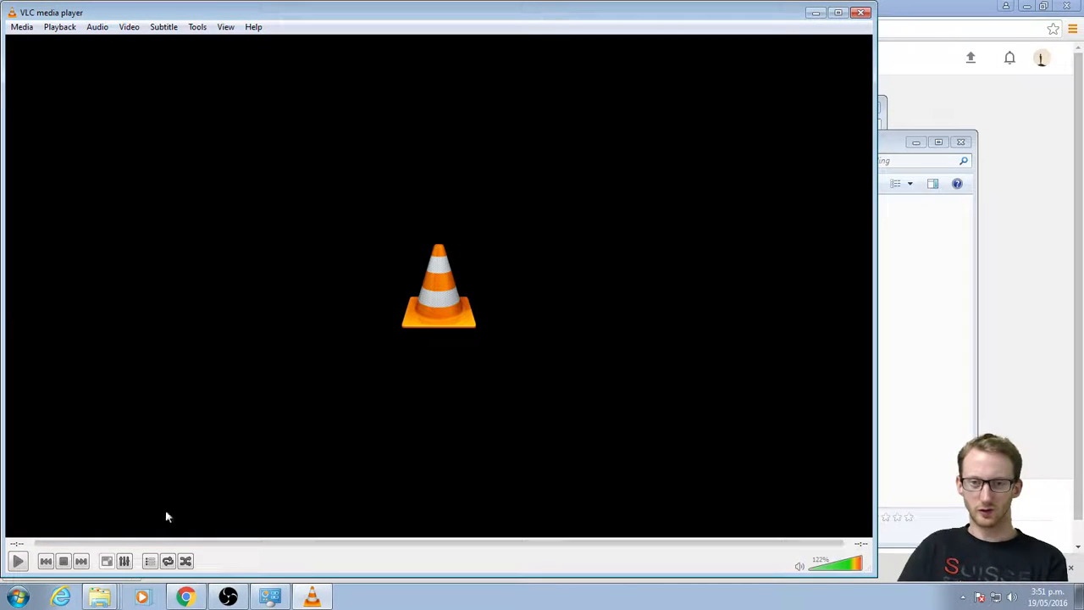
Step: Switch to VLC, play TutoCarModdelingCartoonTransform.mp4 full screen and skip ahead to about 29:24
{"action": "left_click", "coordinate": [18, 561]}
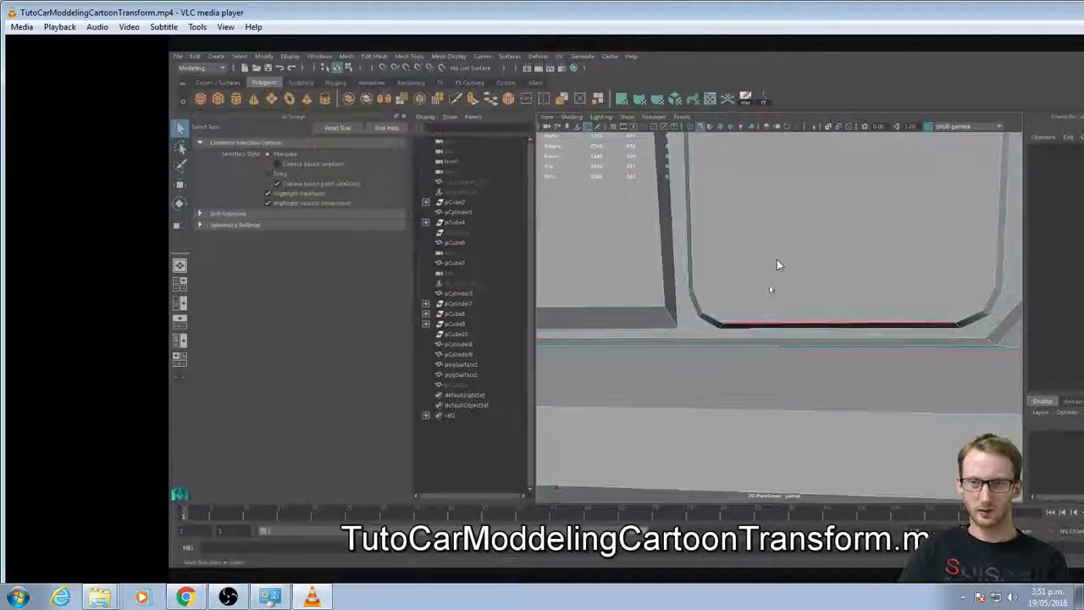
{"action": "double_click", "coordinate": [776, 259]}
{"action": "left_click", "coordinate": [769, 577]}
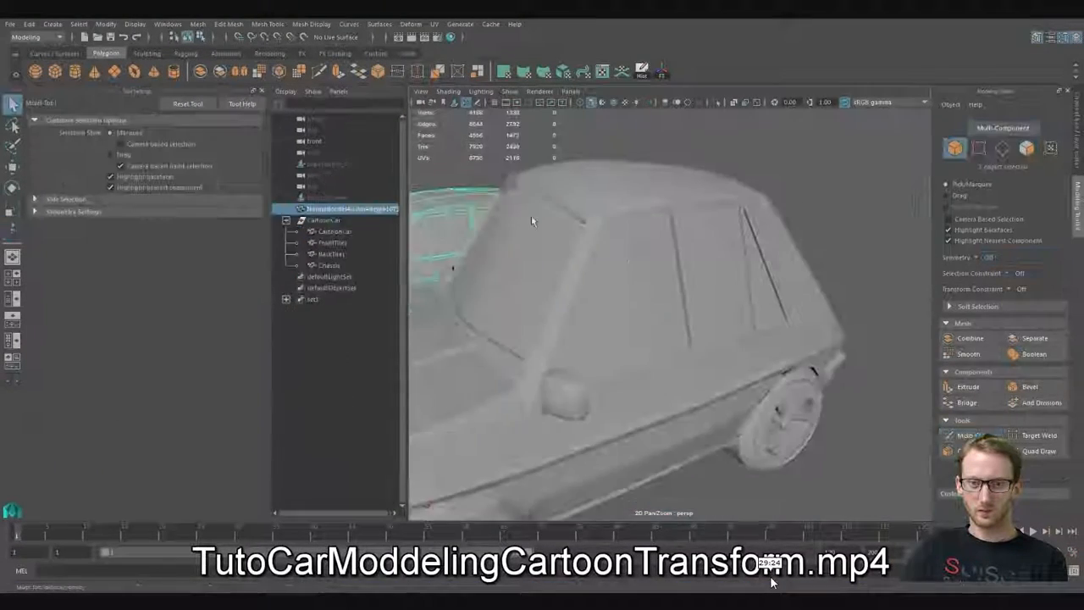